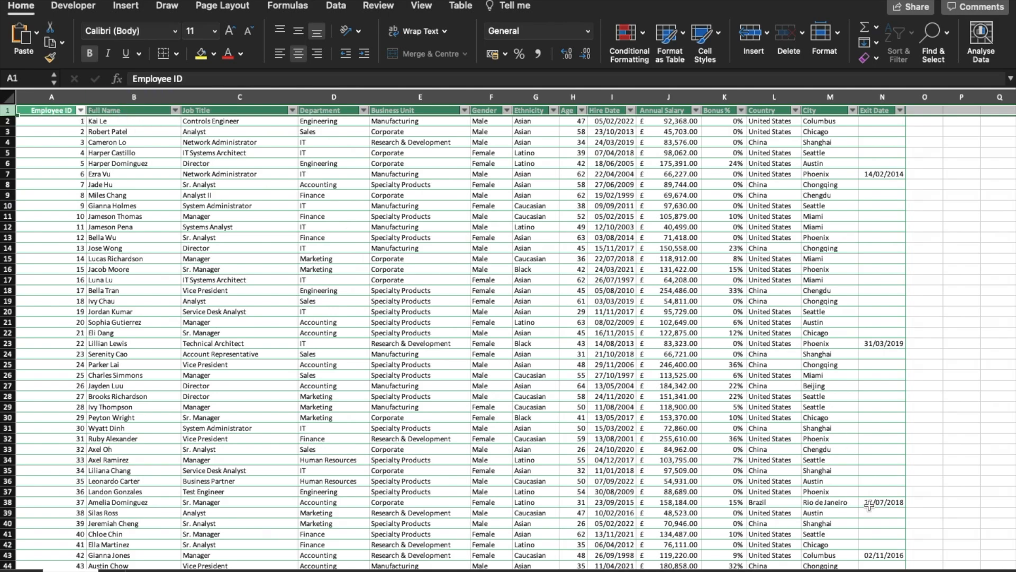
Step: Look through the employee table to examine its columns and the records further down
{"action": "scroll", "coordinate": [882, 466], "scroll_direction": "up", "scroll_amount": 3}
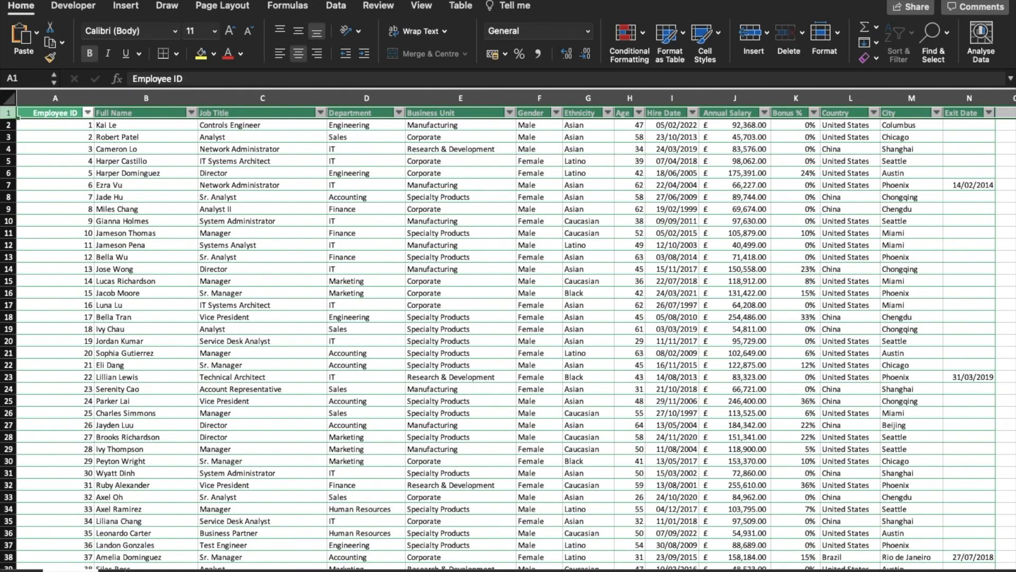
{"action": "left_click", "coordinate": [882, 462]}
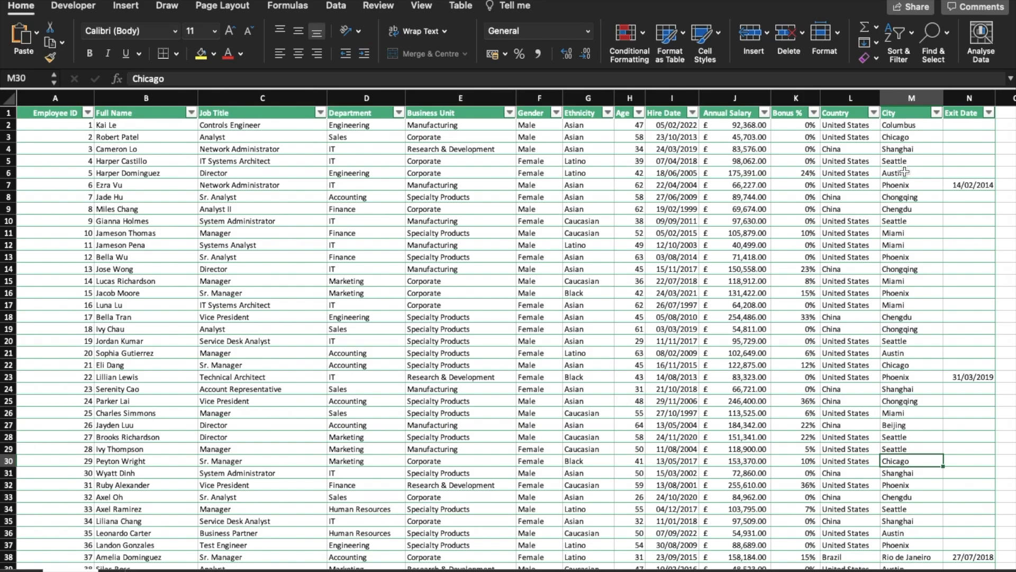
{"action": "scroll", "coordinate": [737, 261], "scroll_direction": "down", "scroll_amount": 5}
{"action": "scroll", "coordinate": [737, 261], "scroll_direction": "down", "scroll_amount": 3}
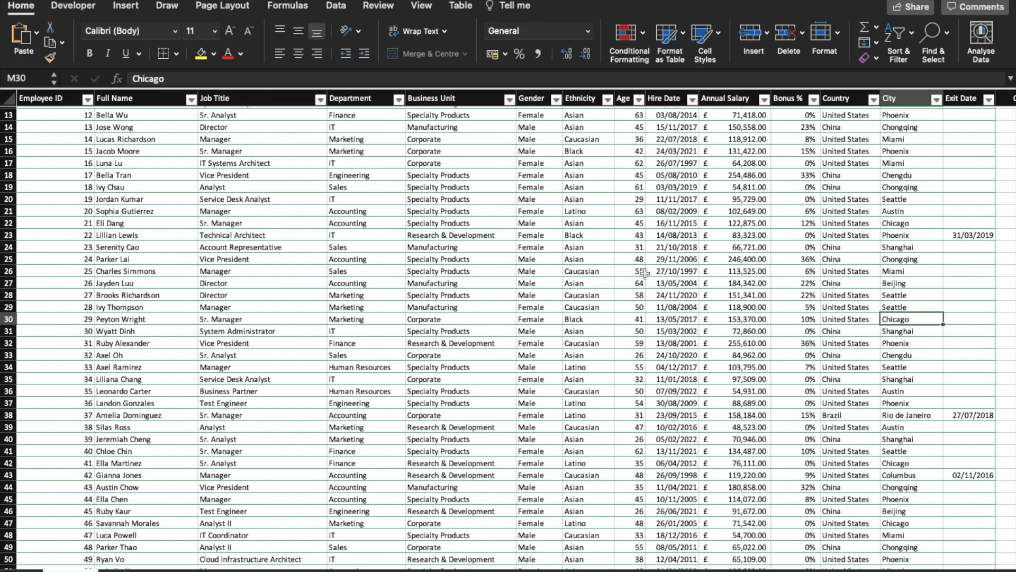
{"action": "scroll", "coordinate": [660, 302], "scroll_direction": "down", "scroll_amount": 4}
{"action": "scroll", "coordinate": [660, 303], "scroll_direction": "down", "scroll_amount": 4}
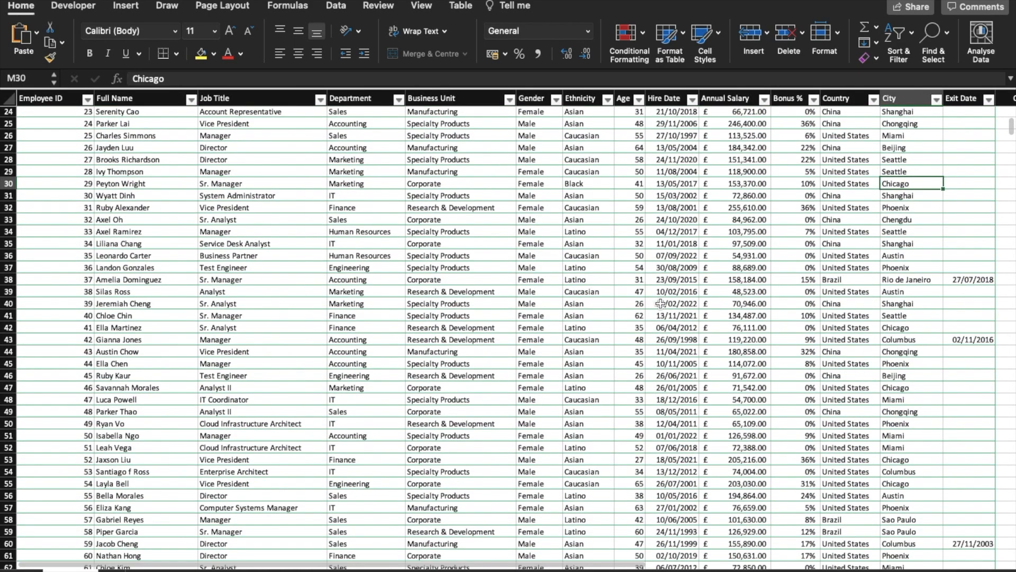
{"action": "scroll", "coordinate": [660, 302], "scroll_direction": "down", "scroll_amount": 2}
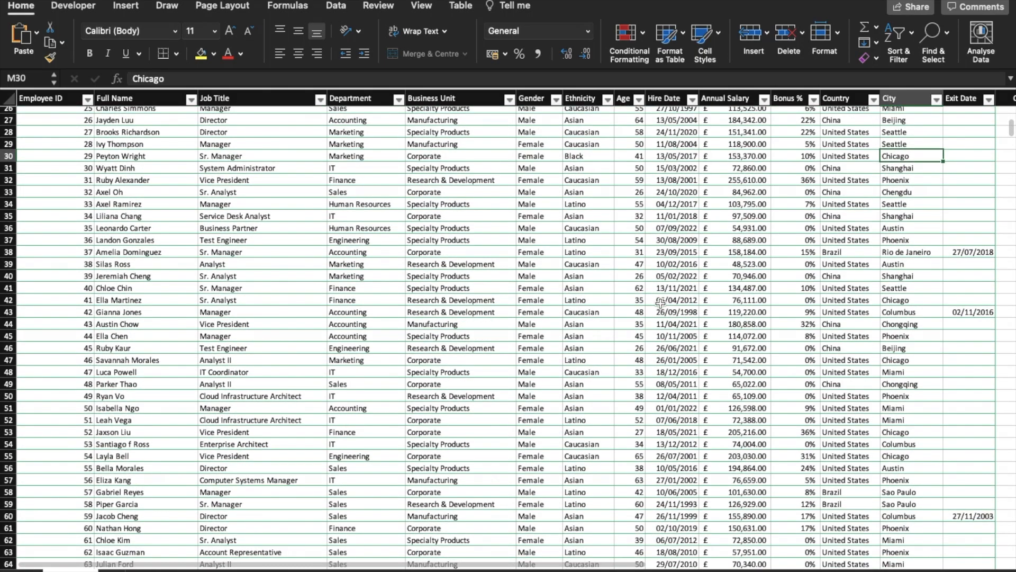
{"action": "scroll", "coordinate": [75, 140], "scroll_direction": "up", "scroll_amount": 8}
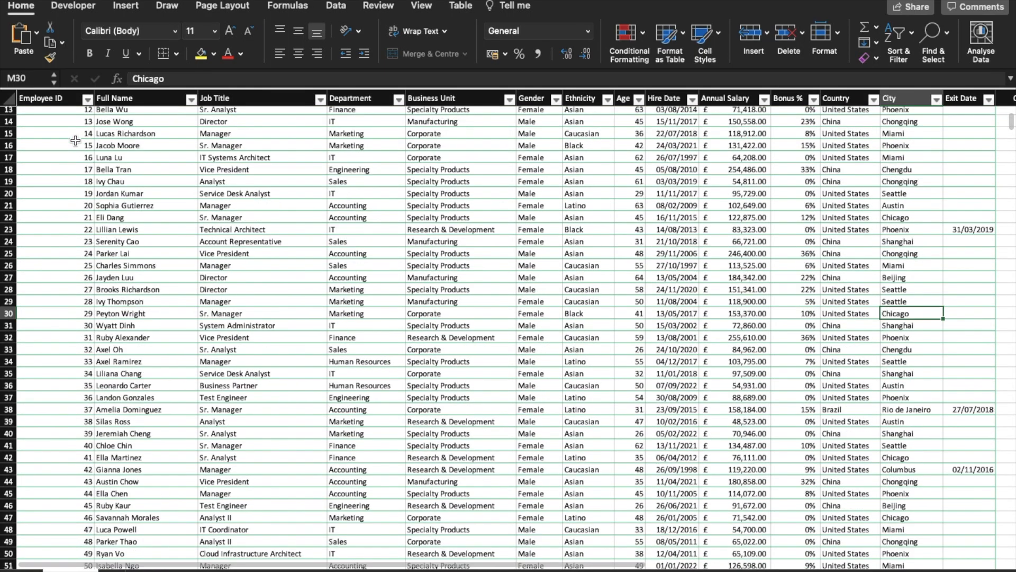
{"action": "scroll", "coordinate": [75, 140], "scroll_direction": "up", "scroll_amount": 6}
Step: Select the Employee ID values from A2 to the last record and examine the end of the table
{"action": "left_click", "coordinate": [64, 123]}
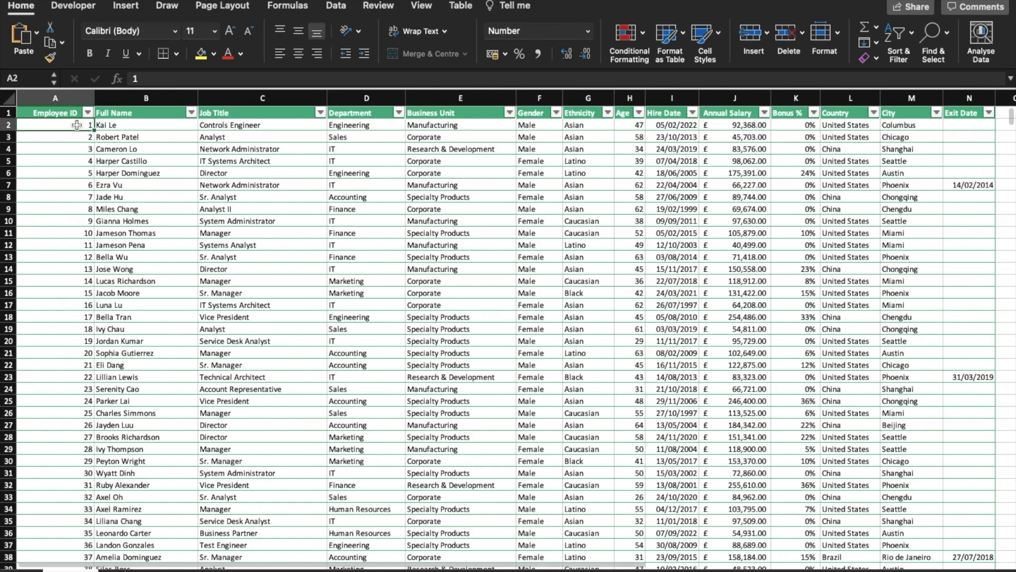
{"action": "key", "text": "ctrl+shift+Down"}
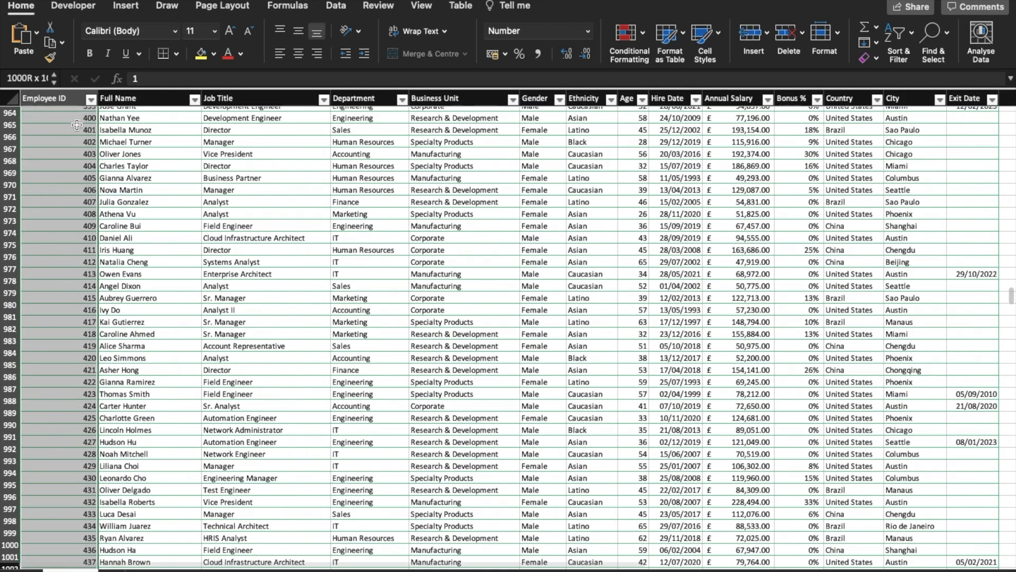
{"action": "scroll", "coordinate": [190, 310], "scroll_direction": "down", "scroll_amount": 1}
{"action": "scroll", "coordinate": [191, 310], "scroll_direction": "down", "scroll_amount": 1}
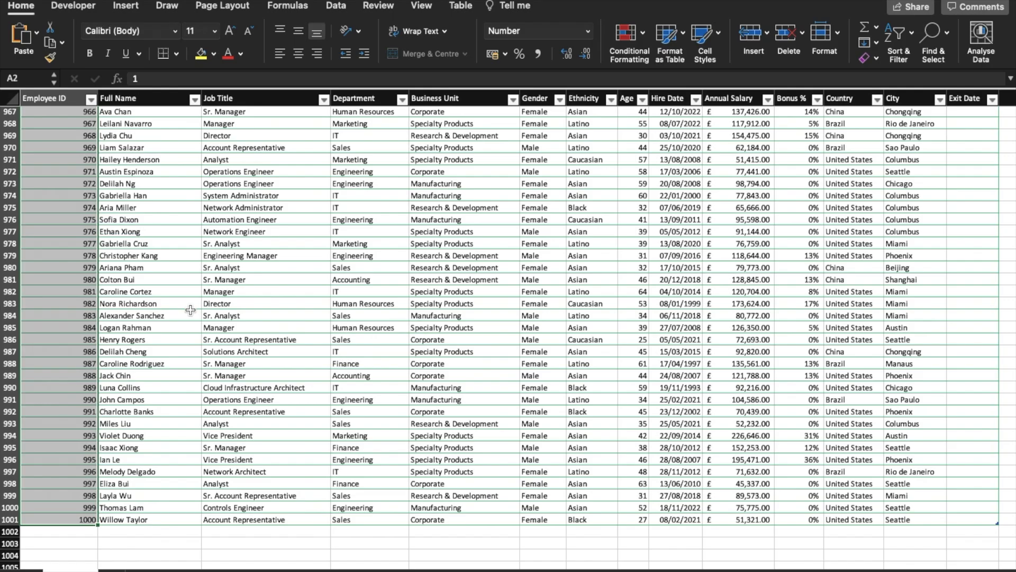
{"action": "scroll", "coordinate": [188, 236], "scroll_direction": "up", "scroll_amount": 7}
{"action": "scroll", "coordinate": [188, 236], "scroll_direction": "up", "scroll_amount": 15}
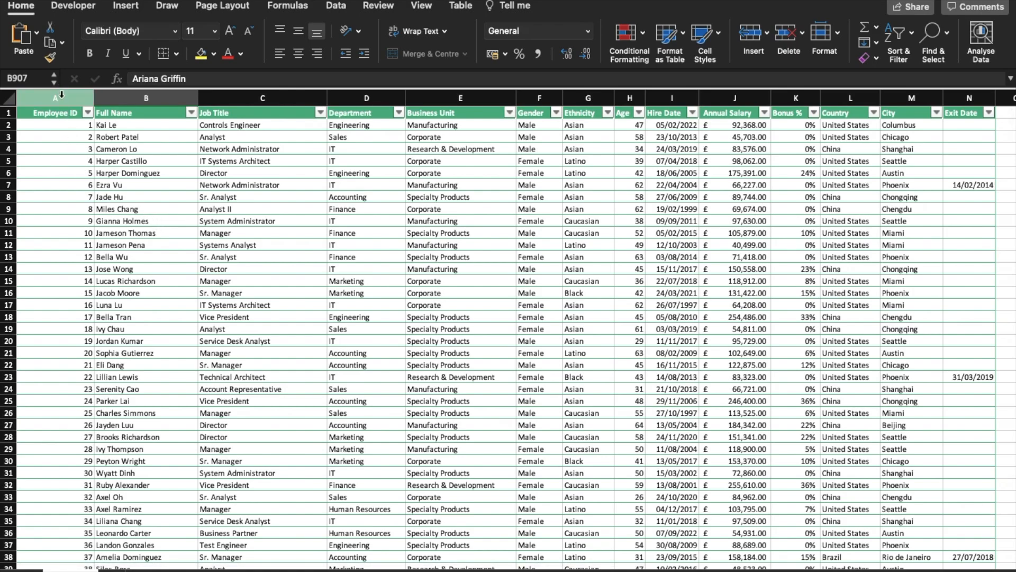
Step: Create a pivot table on a new worksheet from columns A to N of the Data sheet
{"action": "left_click_drag", "start_coordinate": [61, 96], "coordinate": [964, 116]}
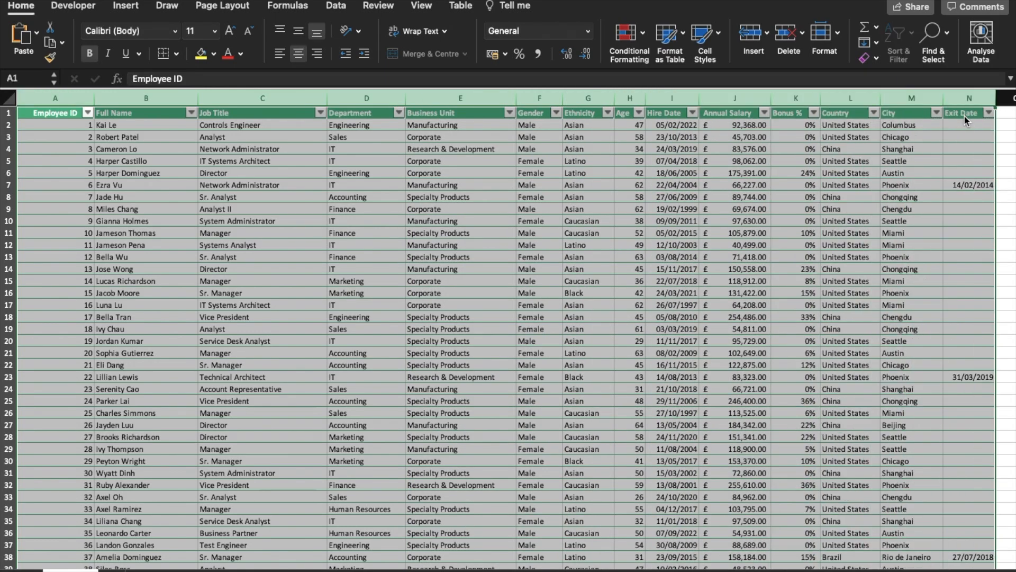
{"action": "left_click", "coordinate": [123, 10]}
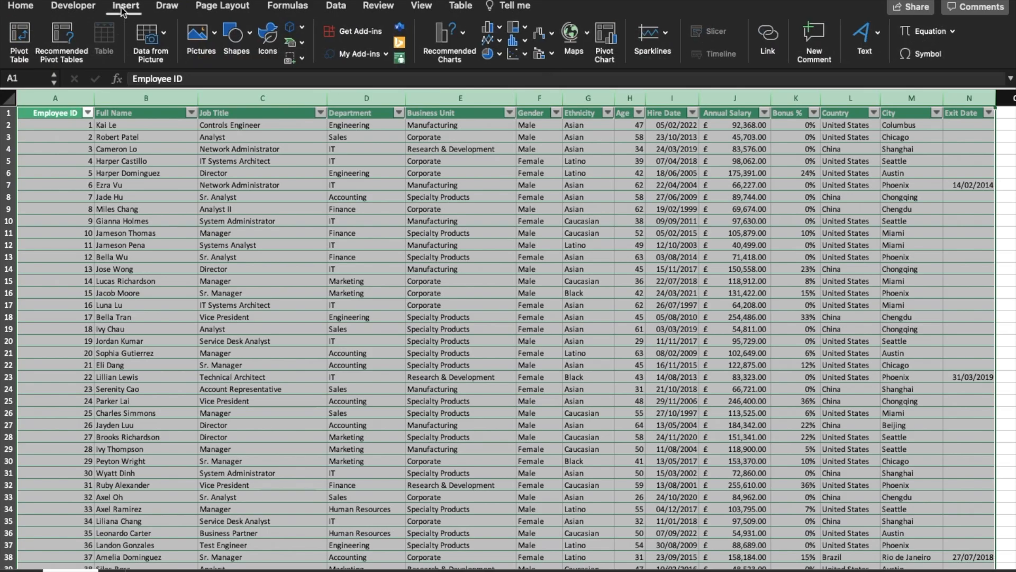
{"action": "left_click", "coordinate": [23, 48]}
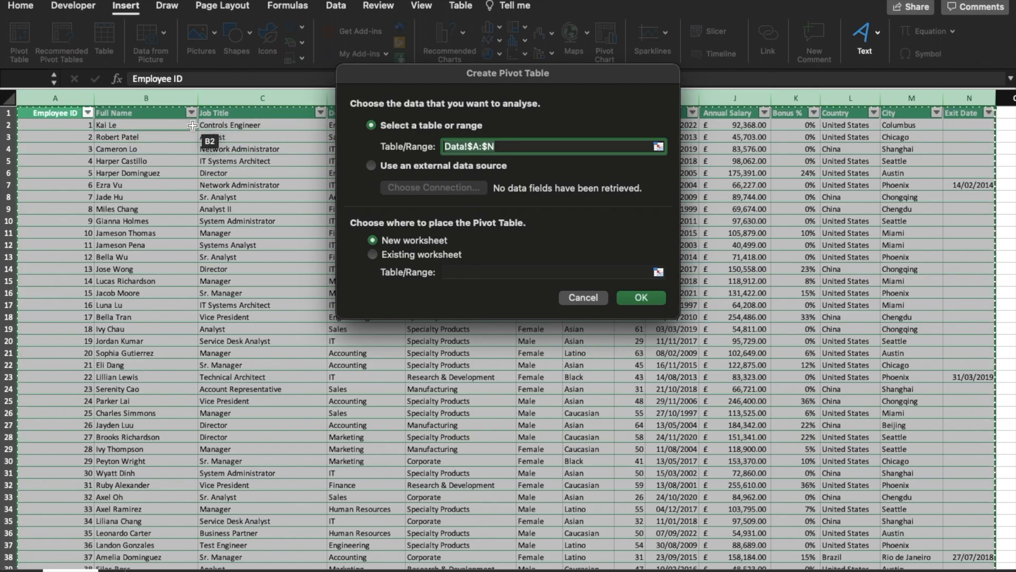
{"action": "left_click_drag", "start_coordinate": [62, 113], "coordinate": [965, 379]}
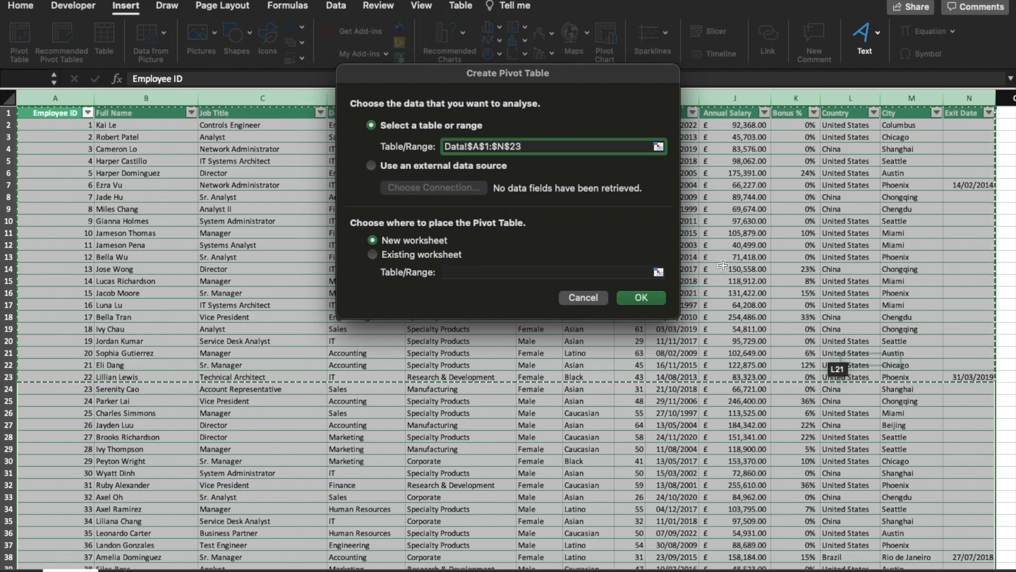
{"action": "left_click_drag", "start_coordinate": [84, 97], "coordinate": [971, 99]}
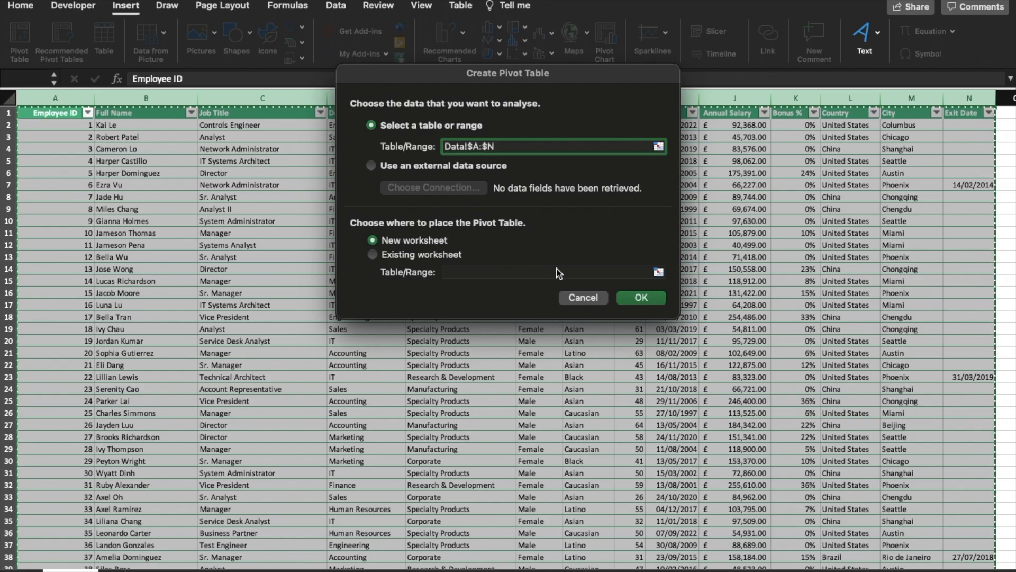
{"action": "left_click", "coordinate": [640, 298]}
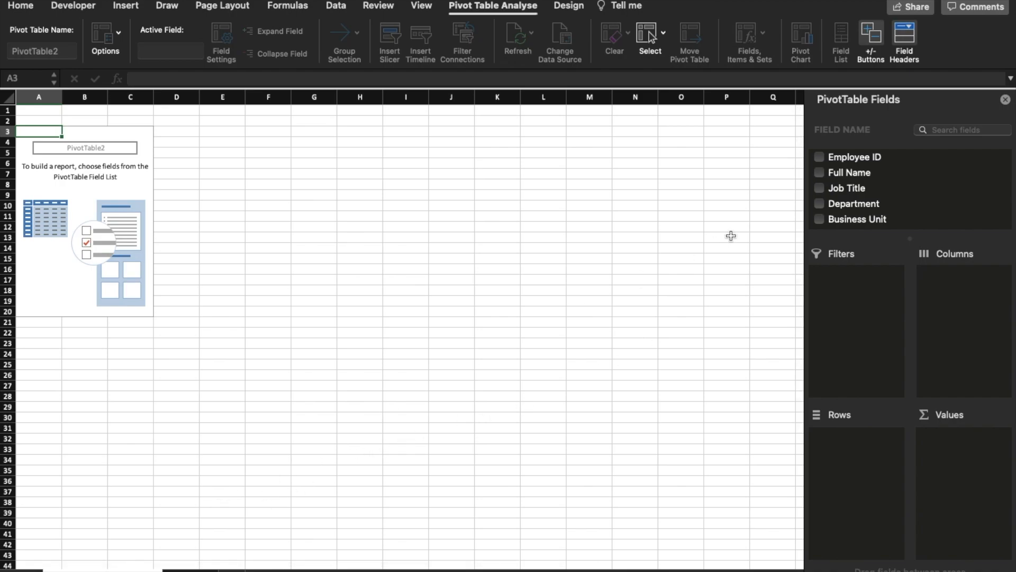
Step: Look through the pivot table's field list and enlarge it to show all fields down to Exit Date
{"action": "scroll", "coordinate": [840, 197], "scroll_direction": "down", "scroll_amount": 5}
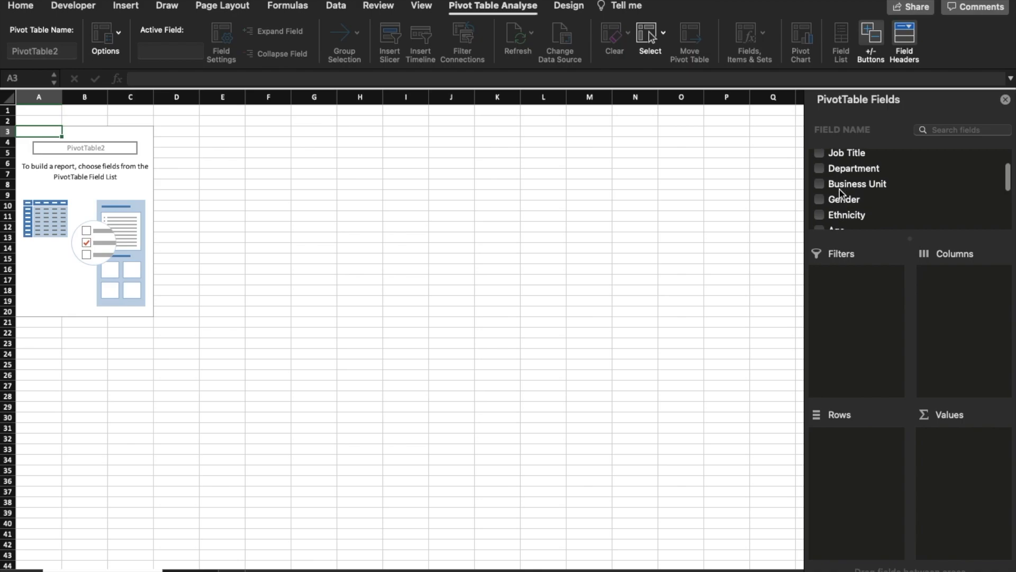
{"action": "scroll", "coordinate": [840, 192], "scroll_direction": "up", "scroll_amount": 4}
{"action": "scroll", "coordinate": [839, 190], "scroll_direction": "up", "scroll_amount": 1}
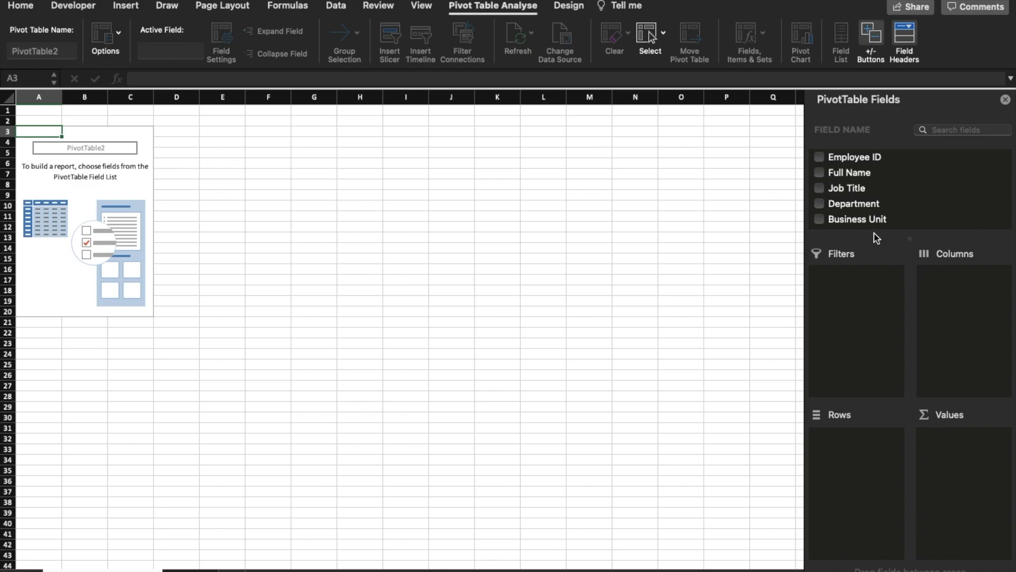
{"action": "left_click_drag", "start_coordinate": [876, 233], "coordinate": [880, 392]}
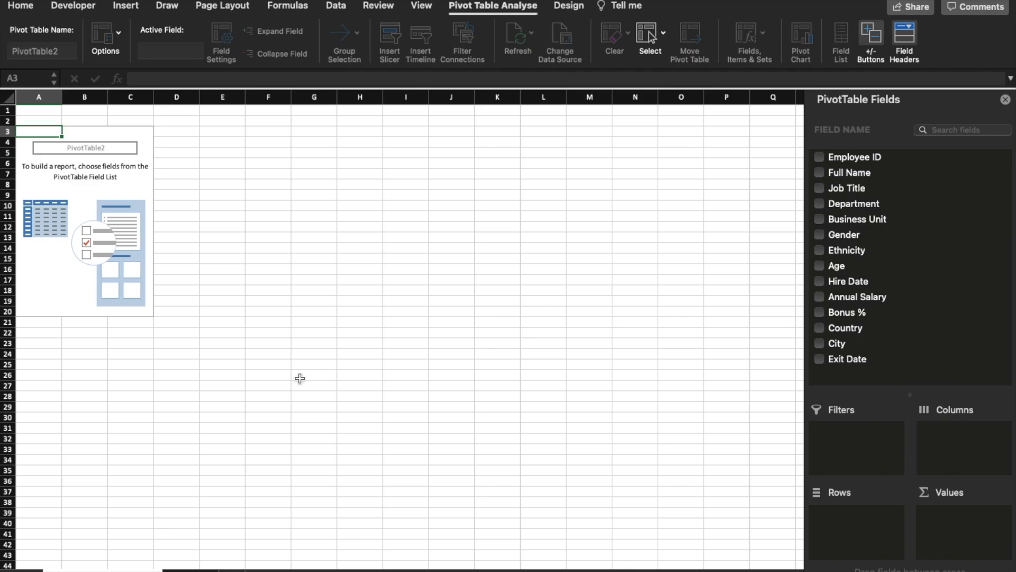
Step: Check the source columns on the Data sheet, then return to the pivot table sheet and enlarge its field list
{"action": "left_click", "coordinate": [207, 567]}
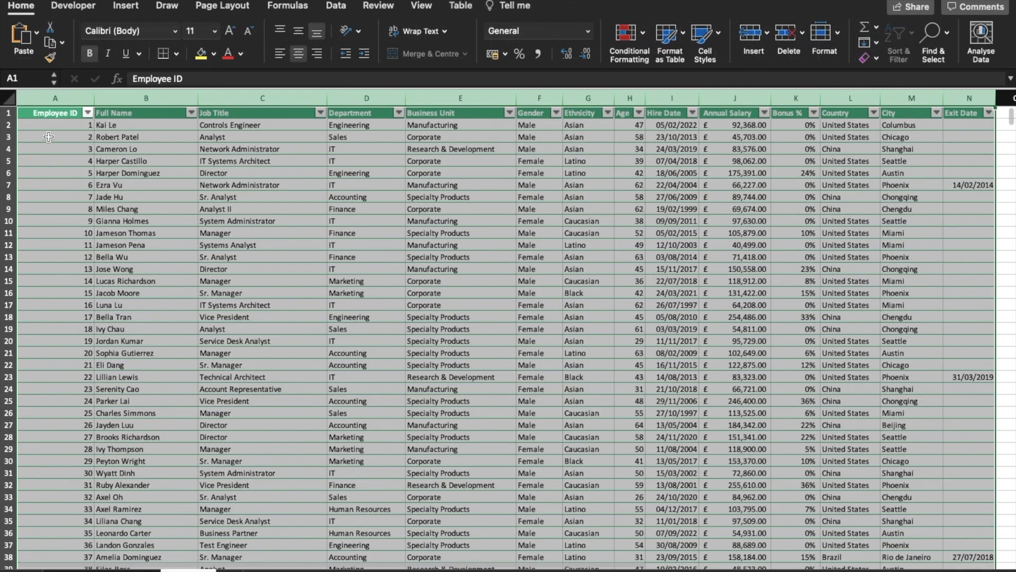
{"action": "left_click", "coordinate": [49, 126]}
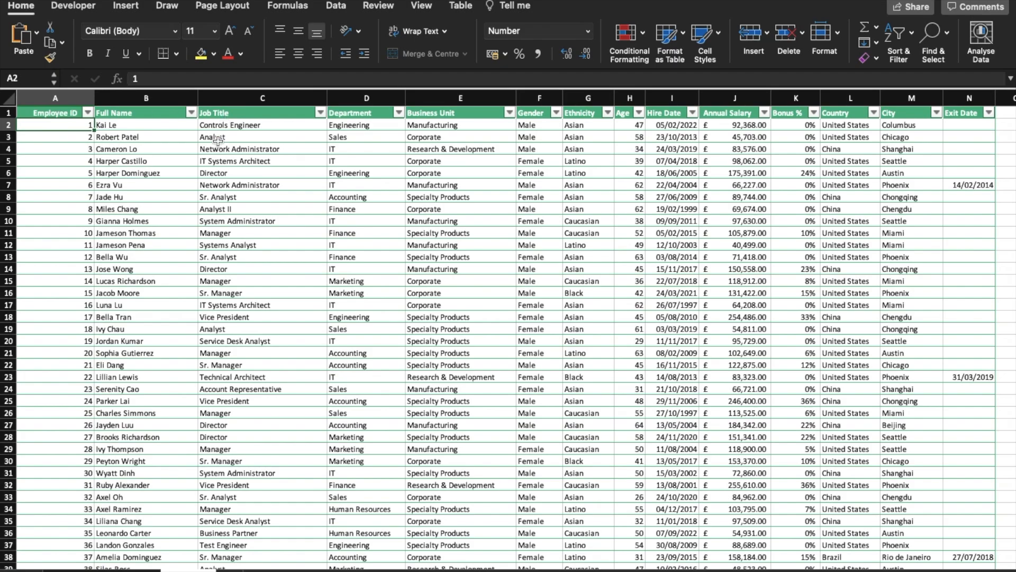
{"action": "left_click", "coordinate": [106, 569]}
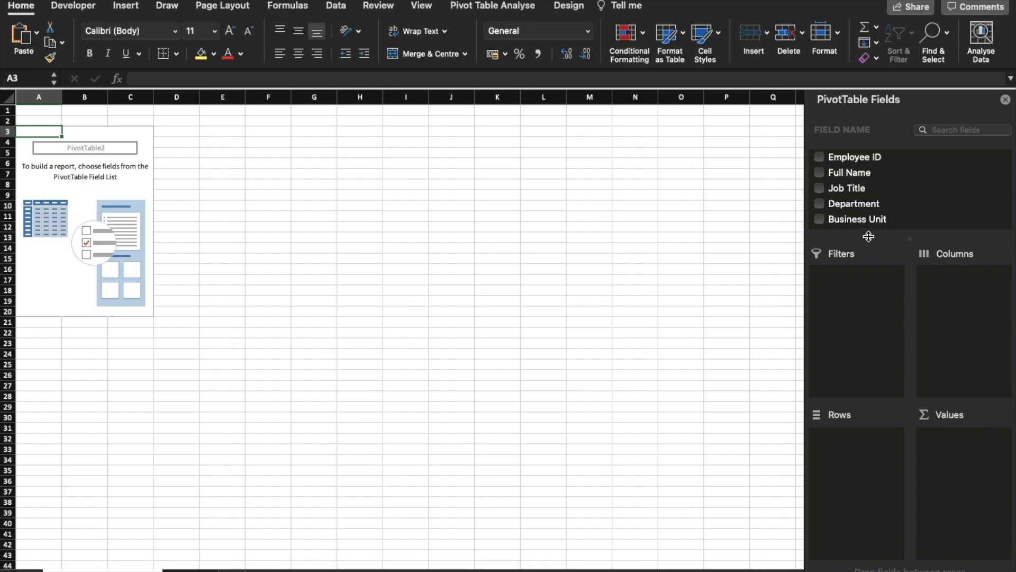
{"action": "left_click_drag", "start_coordinate": [868, 237], "coordinate": [870, 350]}
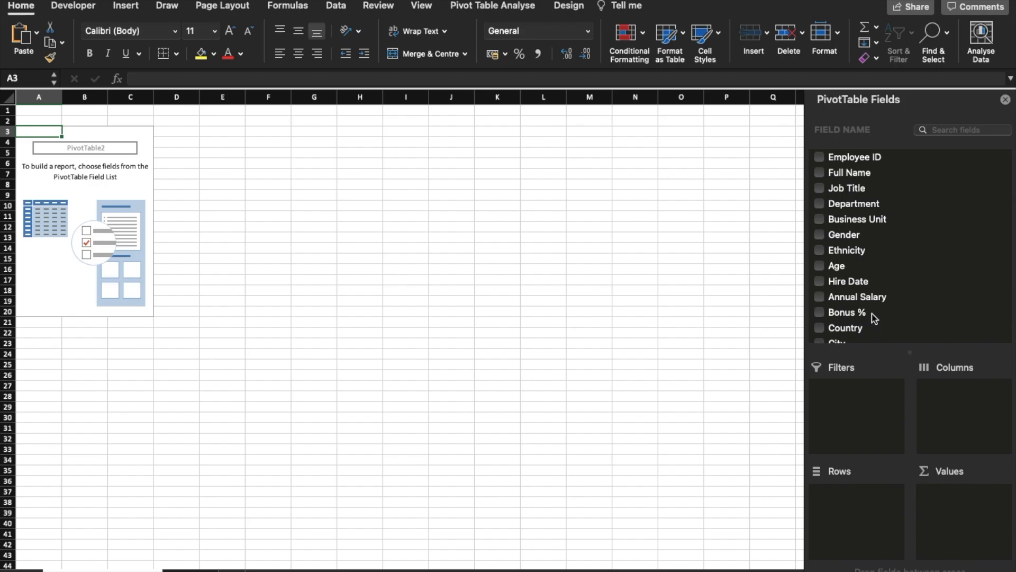
Step: Try the City field as a count in the pivot table's values and remove it again
{"action": "scroll", "coordinate": [872, 318], "scroll_direction": "down", "scroll_amount": 2}
{"action": "left_click", "coordinate": [835, 320]}
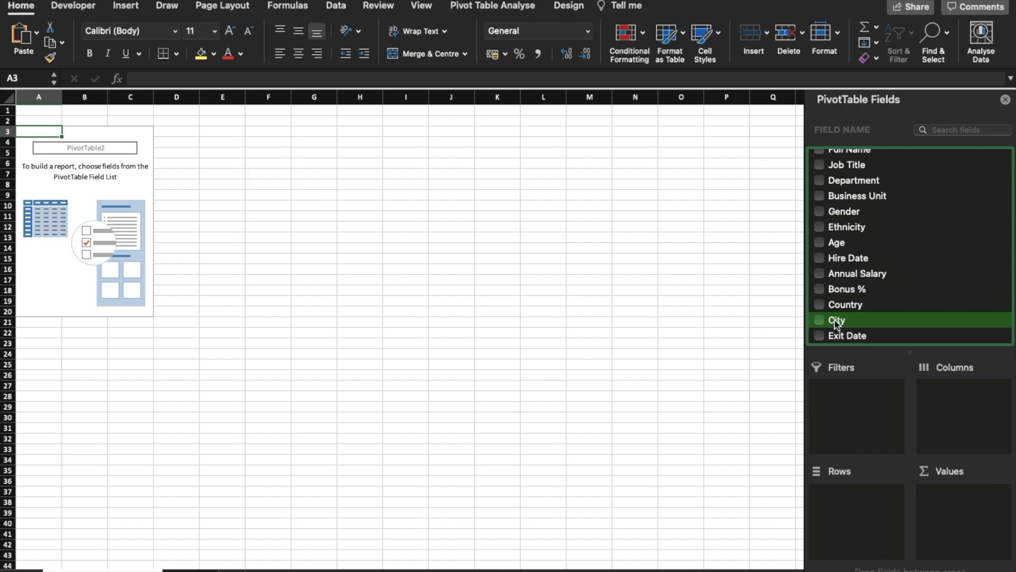
{"action": "left_click", "coordinate": [819, 320]}
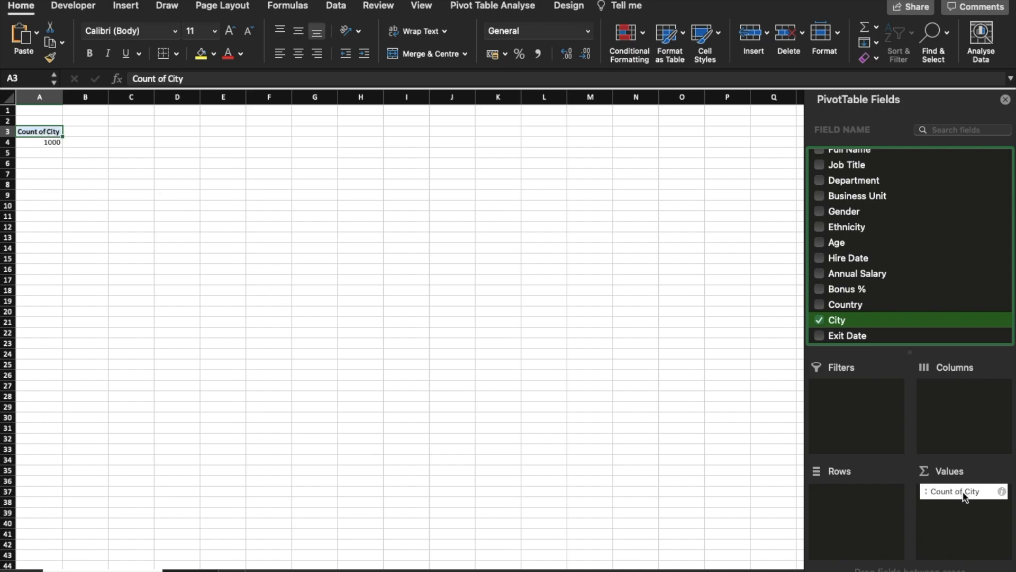
{"action": "left_click", "coordinate": [979, 496]}
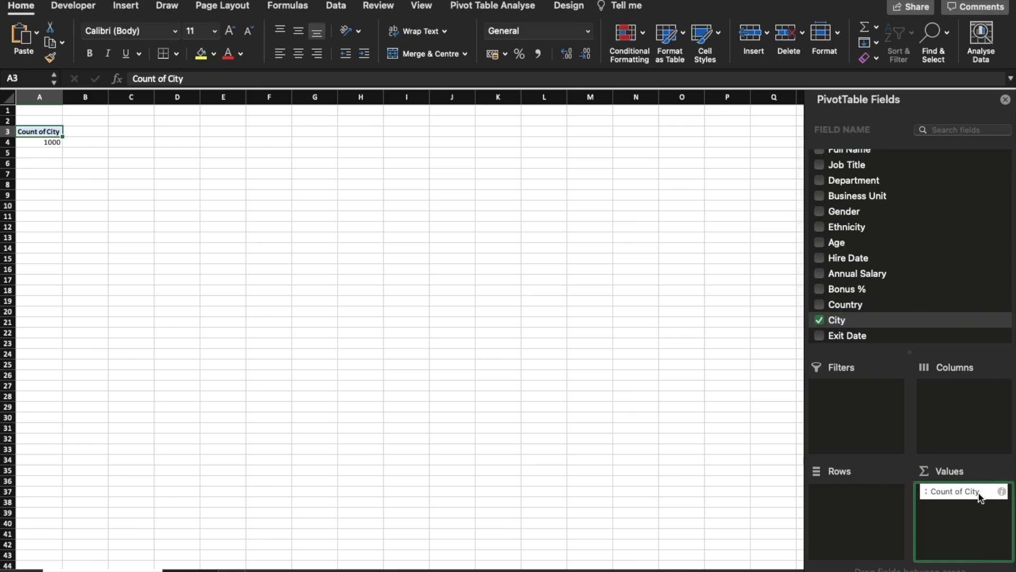
{"action": "left_click", "coordinate": [979, 496]}
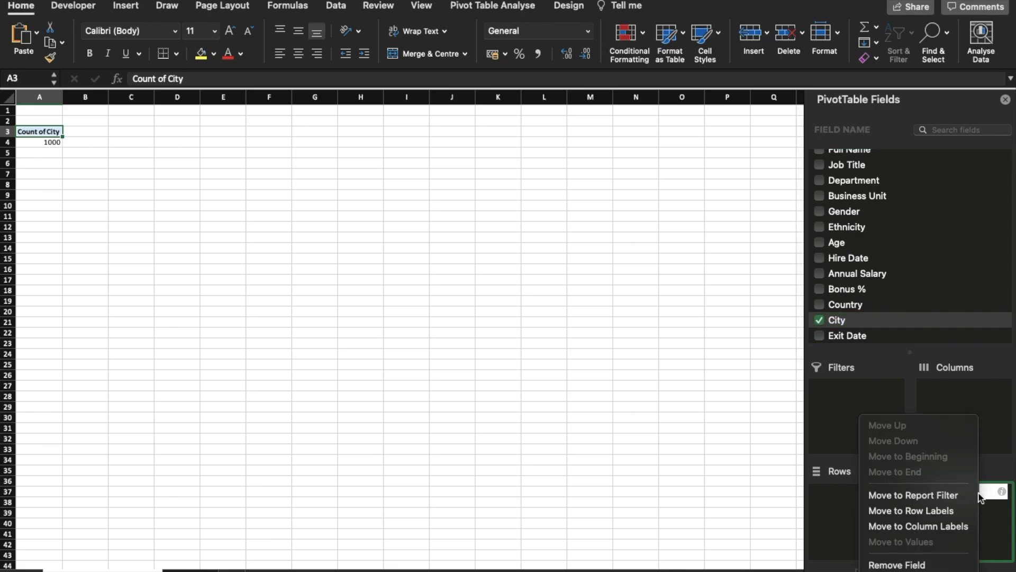
{"action": "left_click", "coordinate": [922, 564]}
Step: Place the City field in the pivot table's rows and the Employee ID field in its values
{"action": "left_click", "coordinate": [862, 321]}
{"action": "left_click_drag", "start_coordinate": [862, 323], "coordinate": [851, 497]}
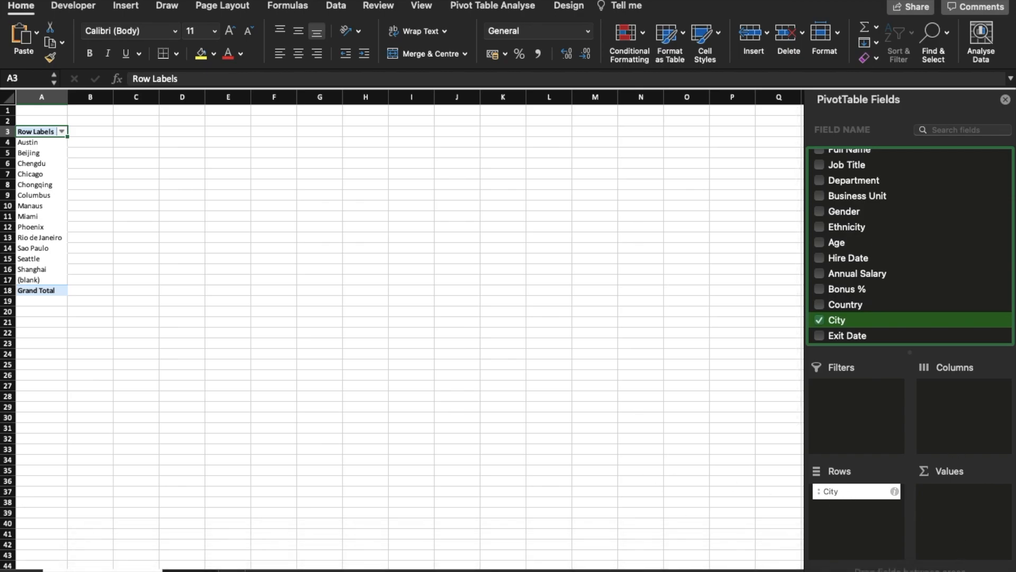
{"action": "scroll", "coordinate": [480, 259], "scroll_direction": "up", "scroll_amount": 5}
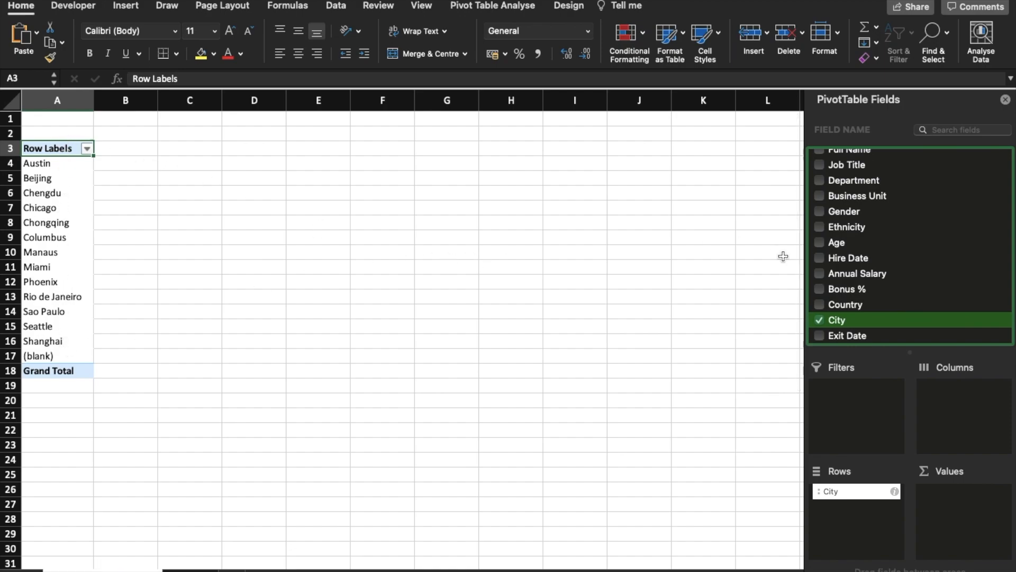
{"action": "scroll", "coordinate": [909, 240], "scroll_direction": "up", "scroll_amount": 2}
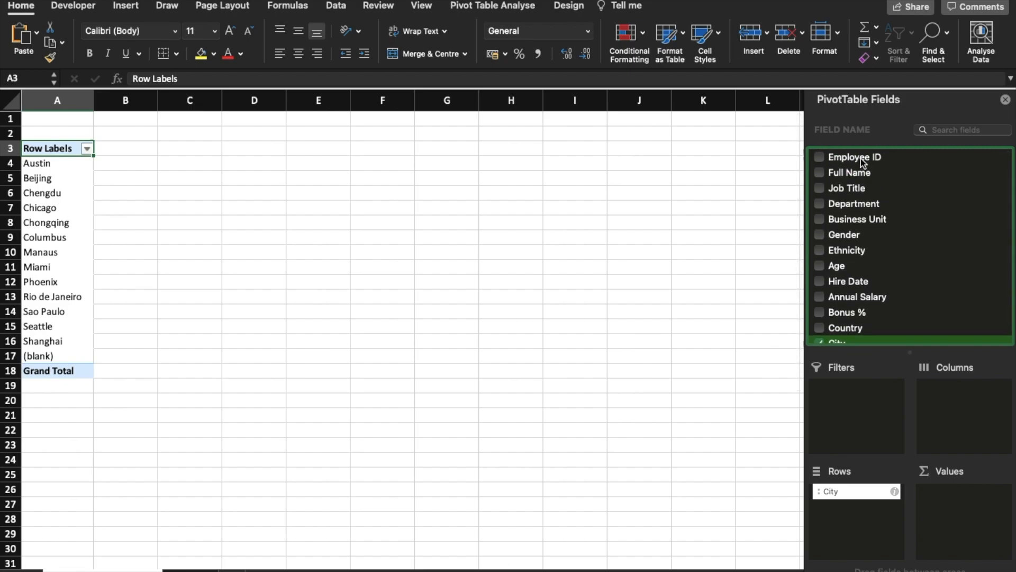
{"action": "left_click_drag", "start_coordinate": [863, 157], "coordinate": [950, 498]}
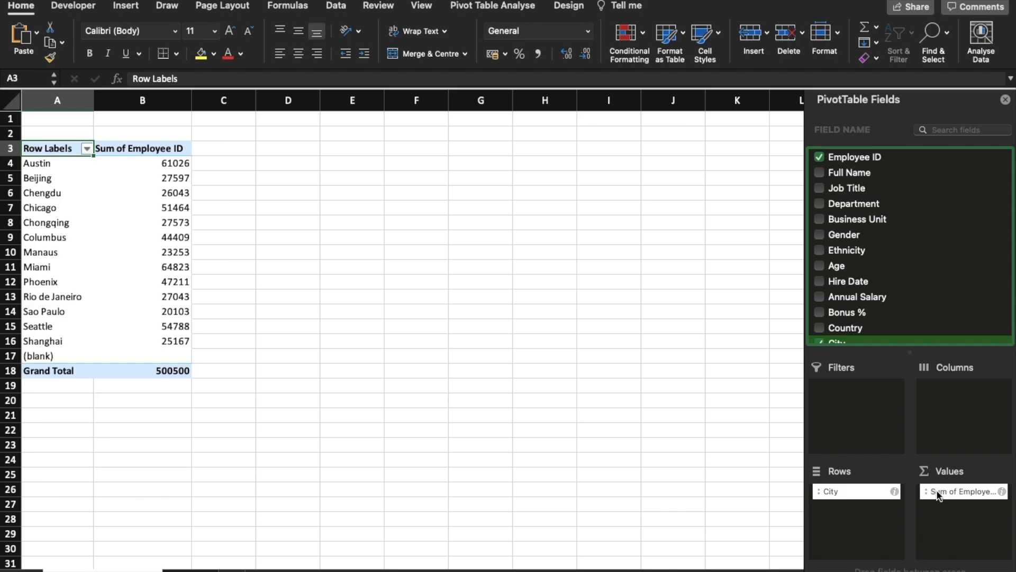
Step: Summarise the Employee ID value field by Count
{"action": "left_click", "coordinate": [1002, 492]}
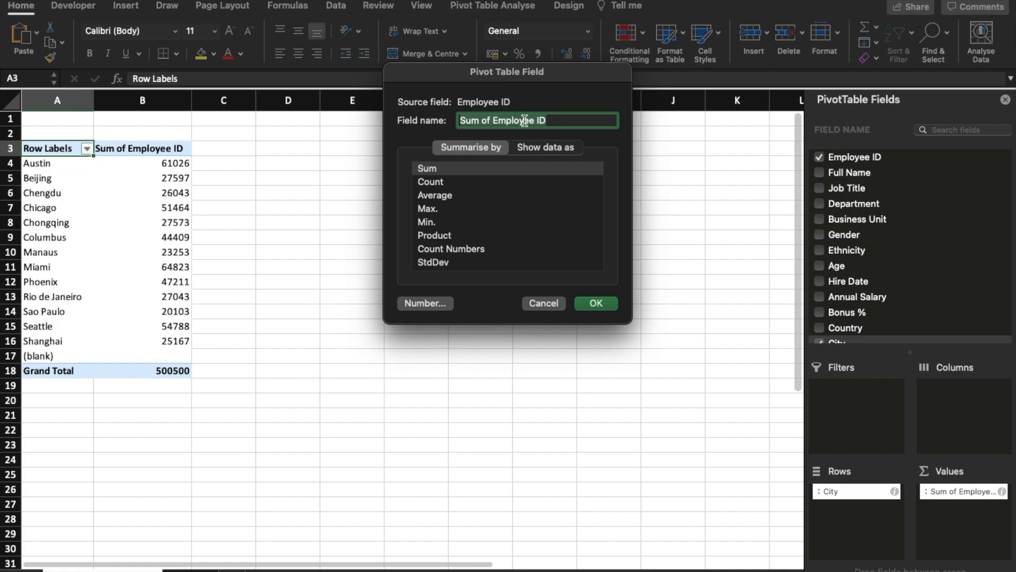
{"action": "left_click", "coordinate": [438, 183]}
{"action": "left_click", "coordinate": [434, 169]}
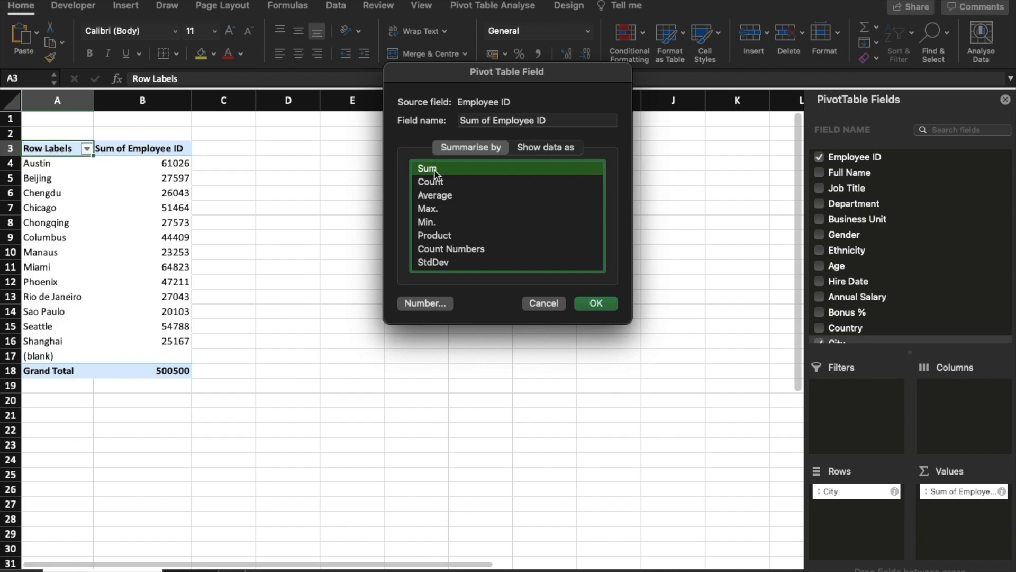
{"action": "left_click", "coordinate": [437, 183]}
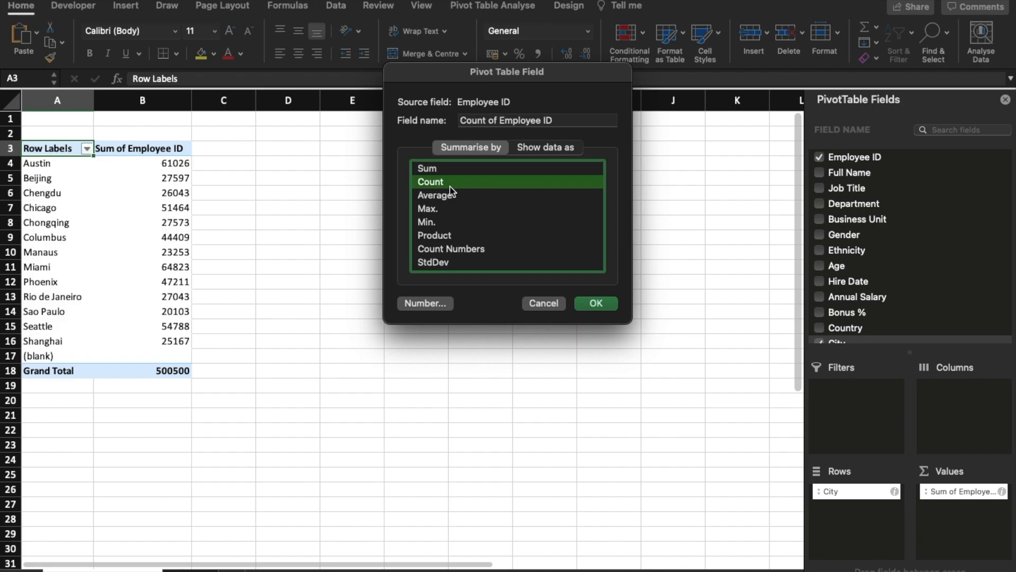
{"action": "left_click", "coordinate": [601, 306]}
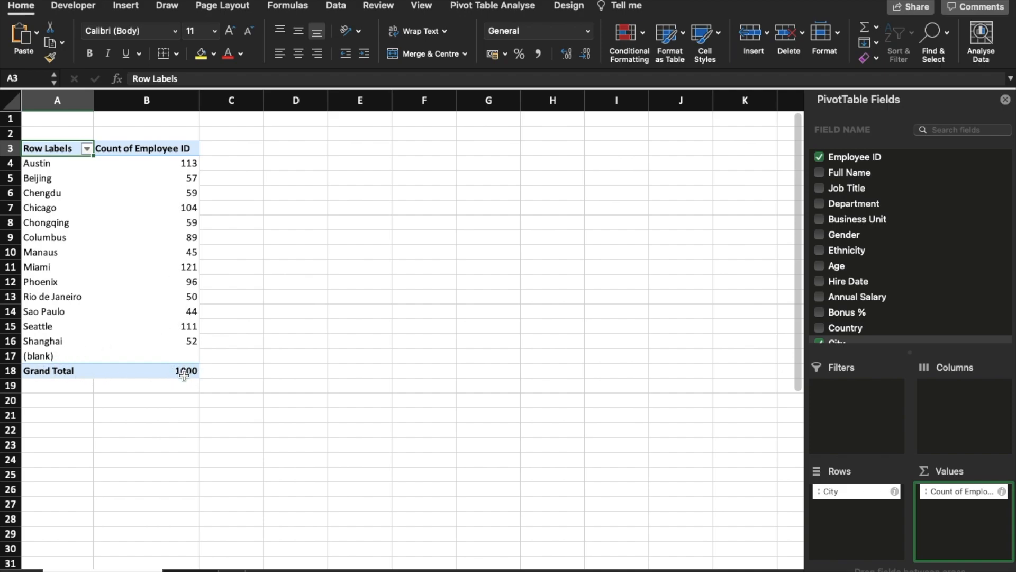
Step: Sort the pivot table's cities by employee count from largest to smallest
{"action": "left_click", "coordinate": [294, 159]}
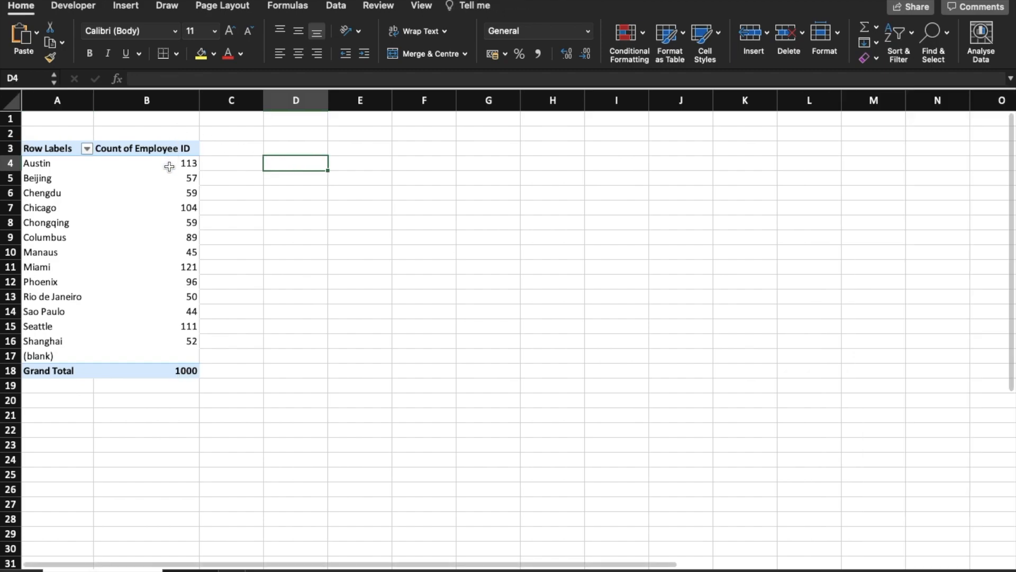
{"action": "left_click", "coordinate": [168, 166]}
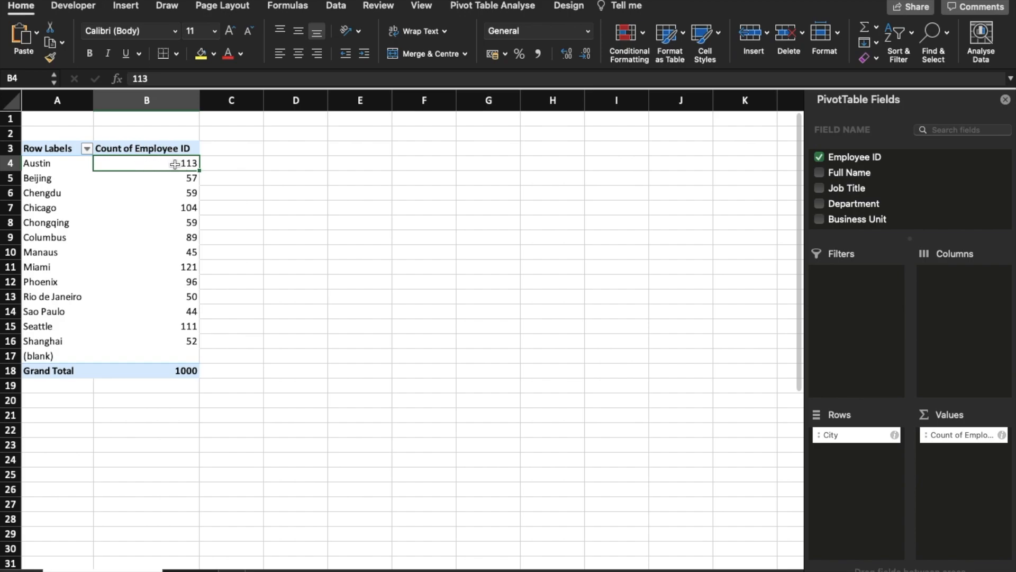
{"action": "right_click", "coordinate": [175, 165]}
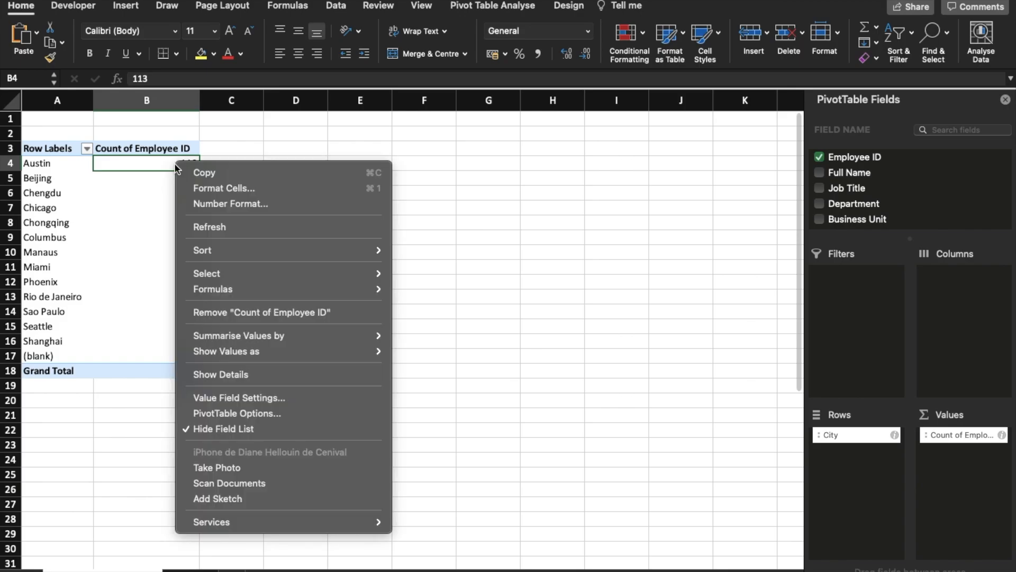
{"action": "mouse_move", "coordinate": [209, 252]}
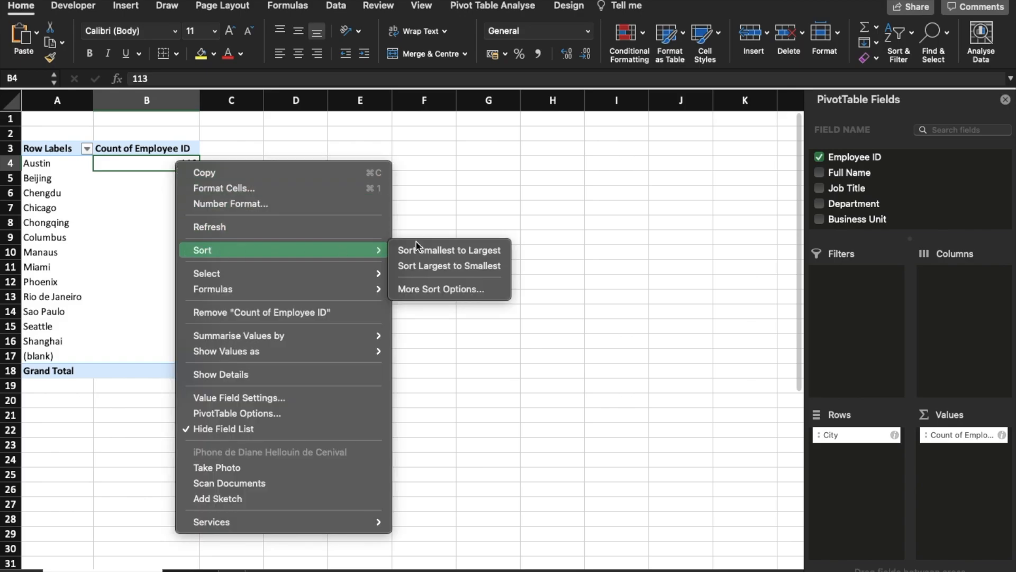
{"action": "left_click", "coordinate": [459, 267]}
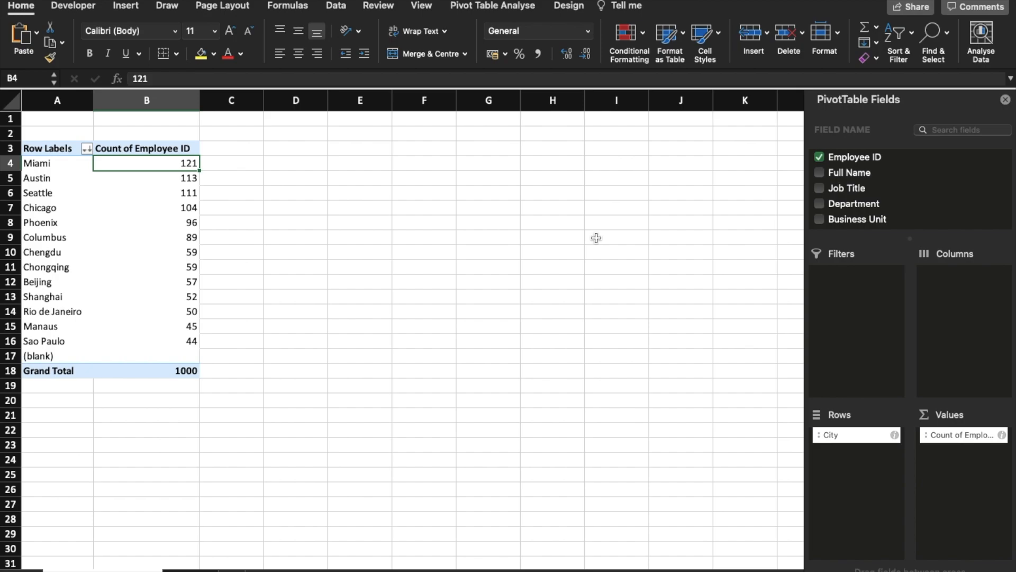
Step: Add the Annual Salary field to the pivot table's values alongside the employee count
{"action": "scroll", "coordinate": [901, 183], "scroll_direction": "down", "scroll_amount": 1}
{"action": "scroll", "coordinate": [900, 182], "scroll_direction": "down", "scroll_amount": 5}
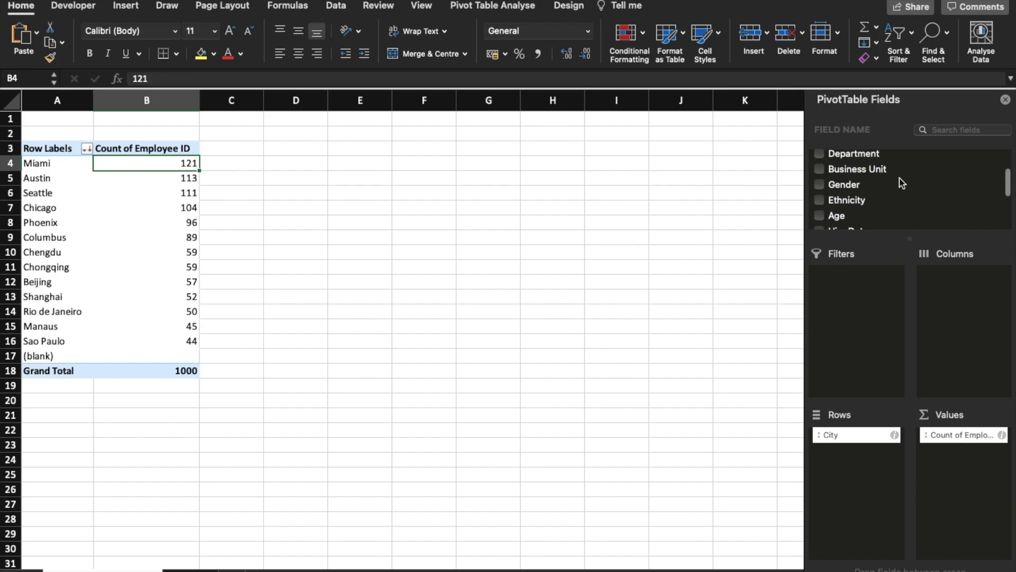
{"action": "scroll", "coordinate": [870, 206], "scroll_direction": "down", "scroll_amount": 1}
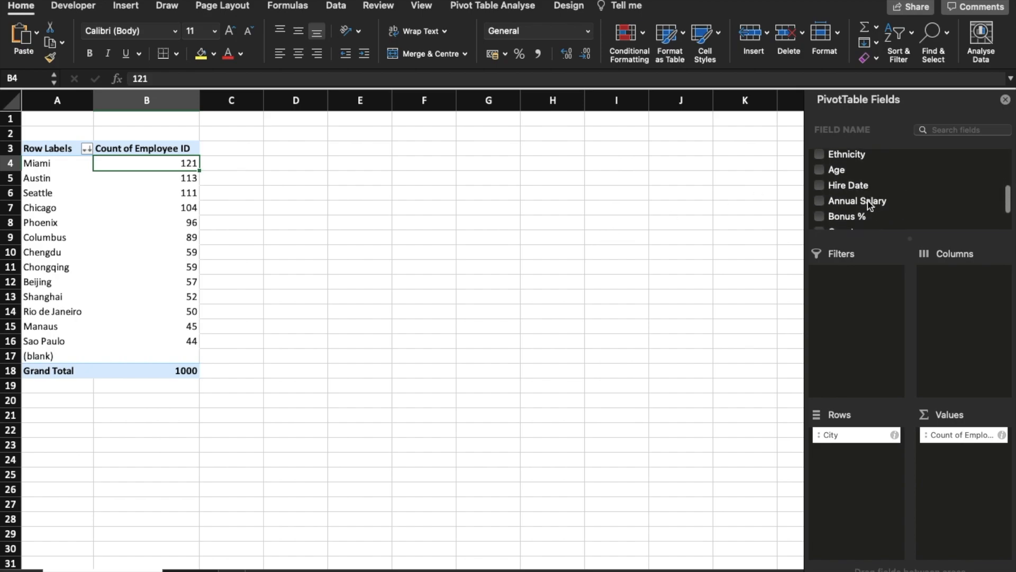
{"action": "left_click", "coordinate": [837, 204]}
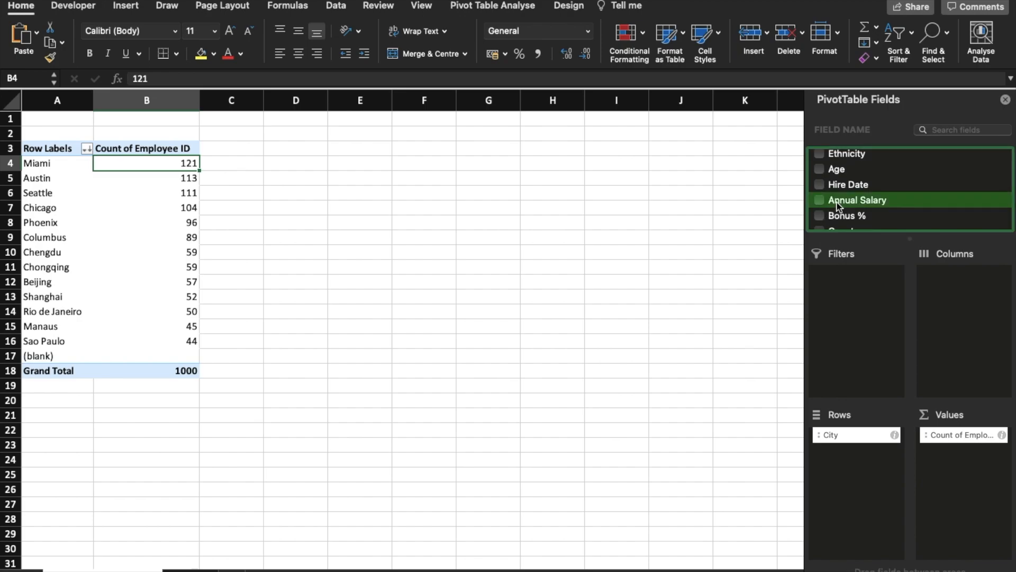
{"action": "left_click_drag", "start_coordinate": [838, 201], "coordinate": [956, 462]}
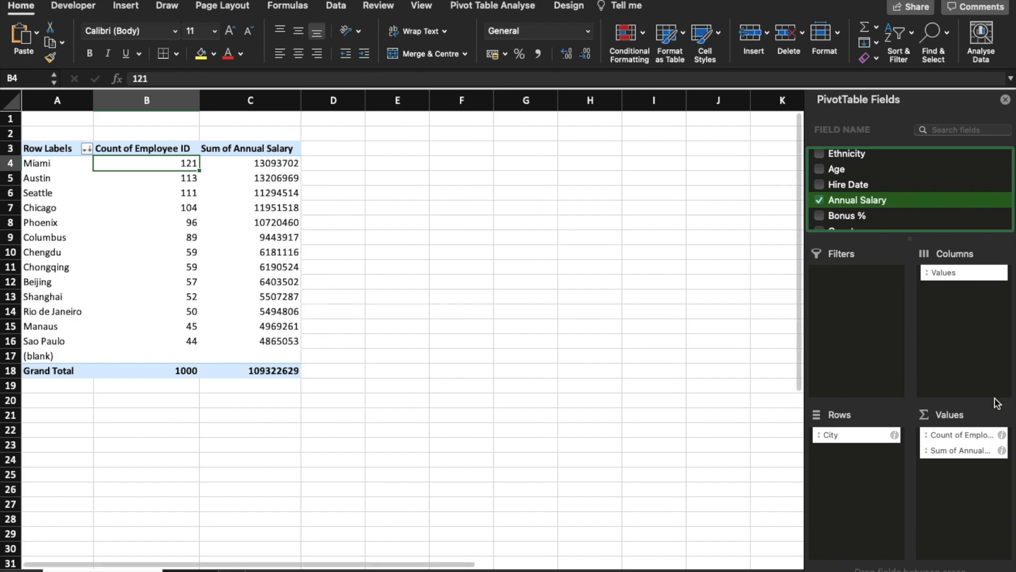
Step: Summarise the Annual Salary value field by Average and format it as £ currency with two decimal places
{"action": "left_click", "coordinate": [1000, 454]}
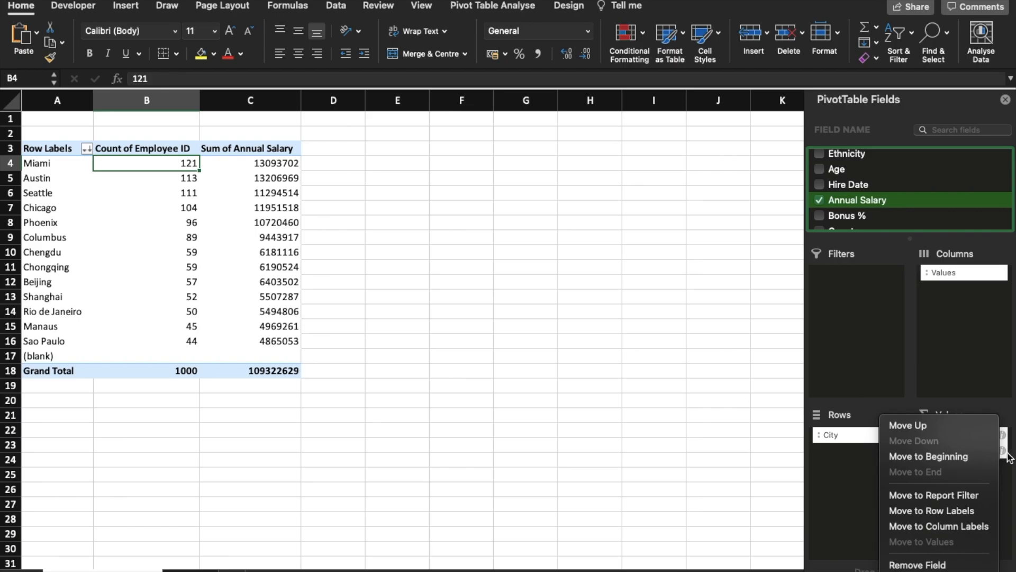
{"action": "left_click", "coordinate": [1007, 459]}
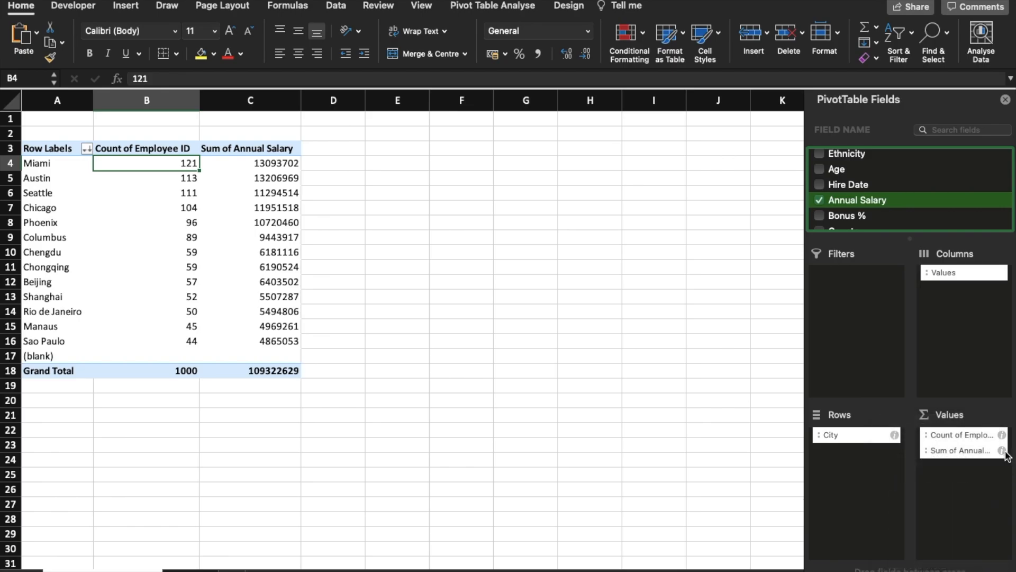
{"action": "left_click", "coordinate": [1002, 452]}
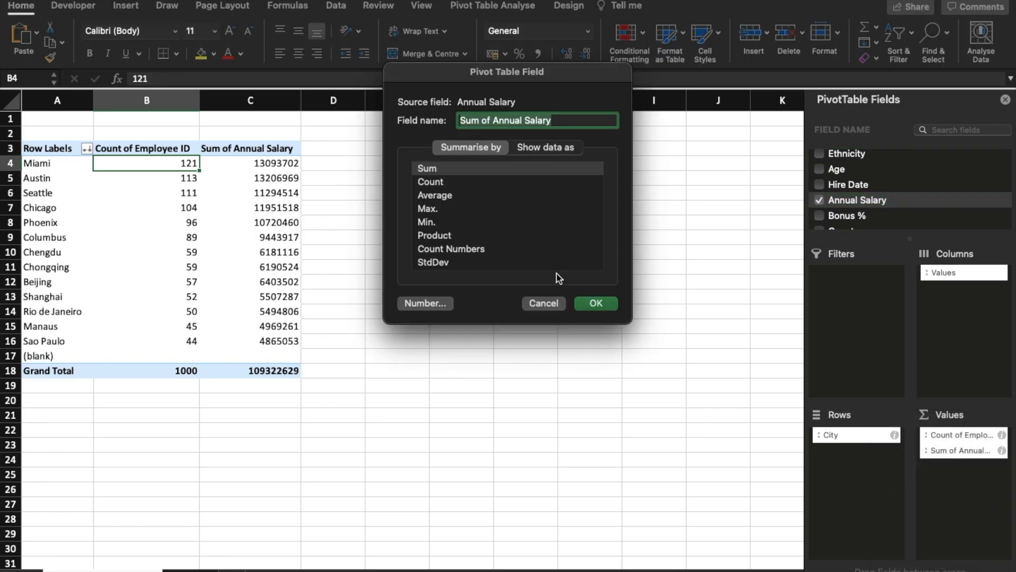
{"action": "left_click", "coordinate": [443, 198]}
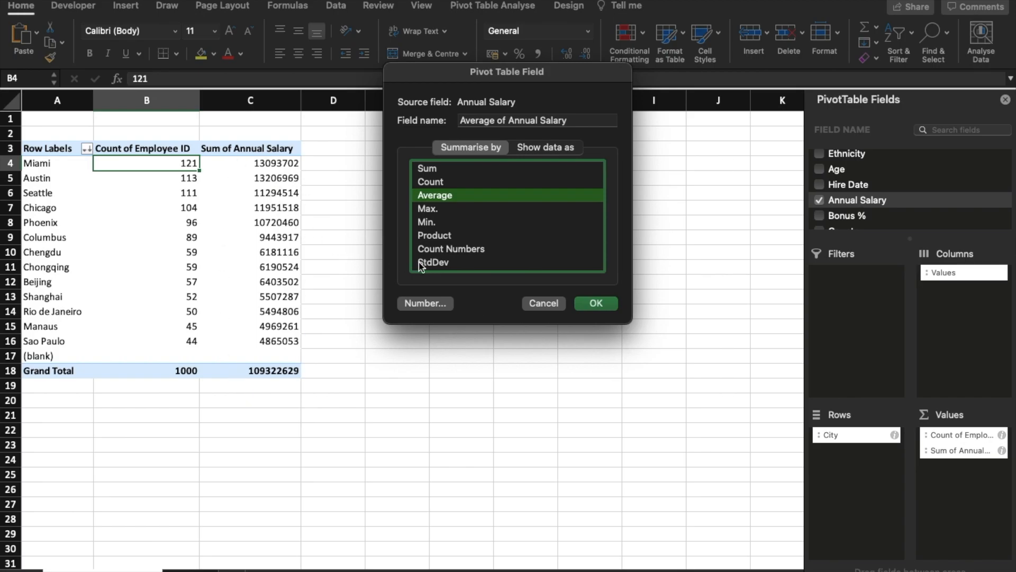
{"action": "left_click", "coordinate": [426, 304]}
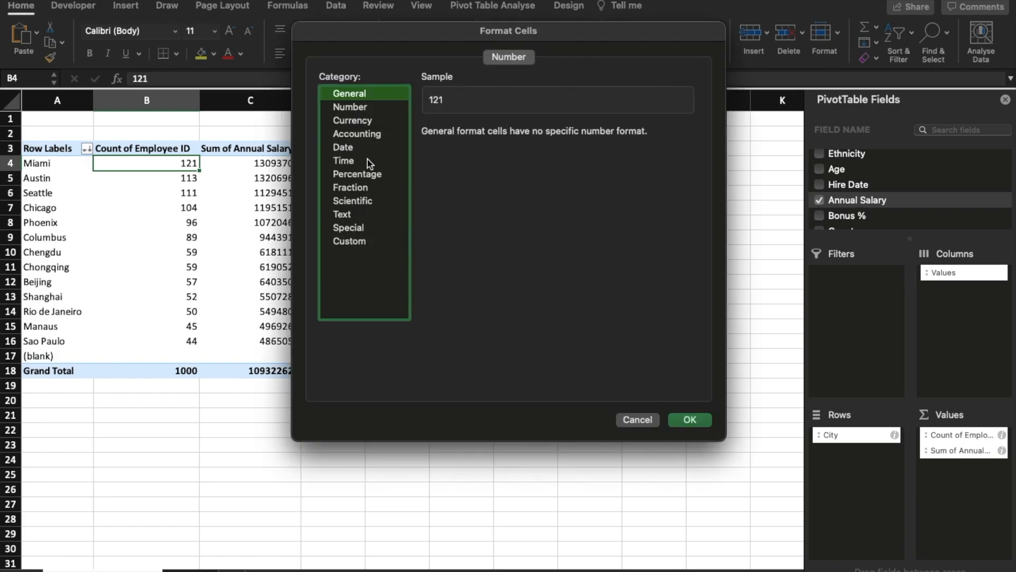
{"action": "left_click", "coordinate": [361, 121]}
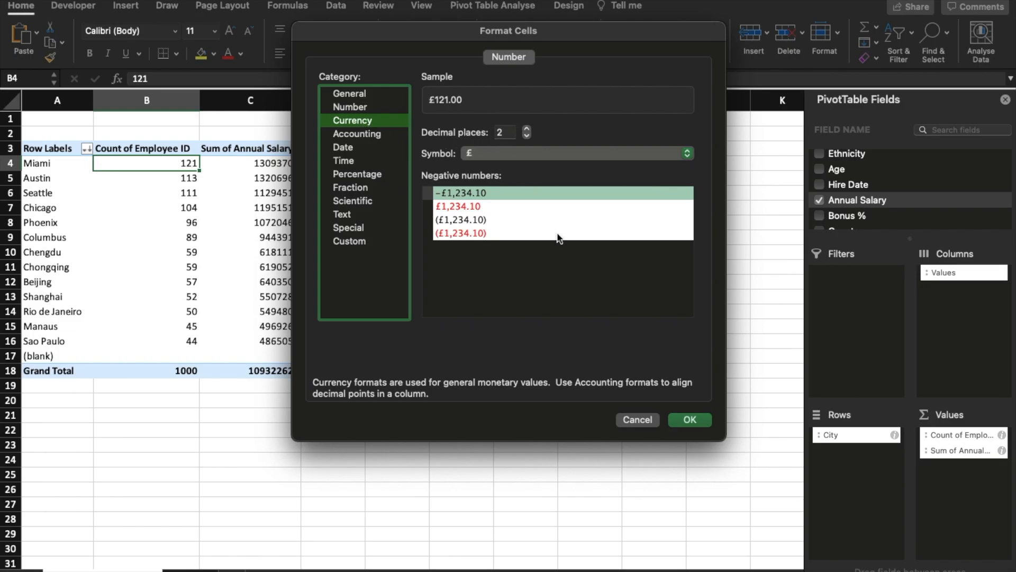
{"action": "left_click", "coordinate": [688, 419]}
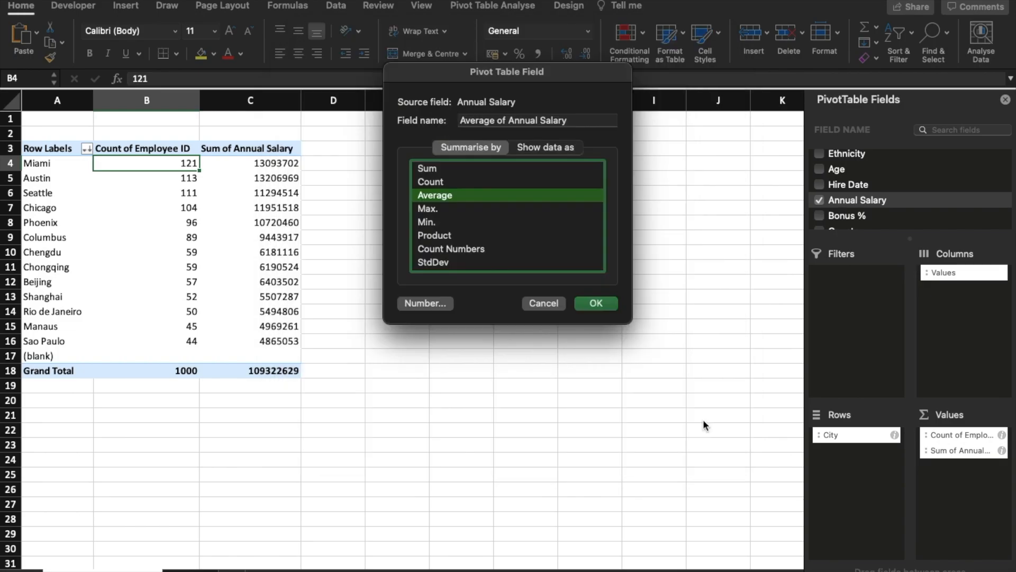
{"action": "left_click", "coordinate": [608, 309]}
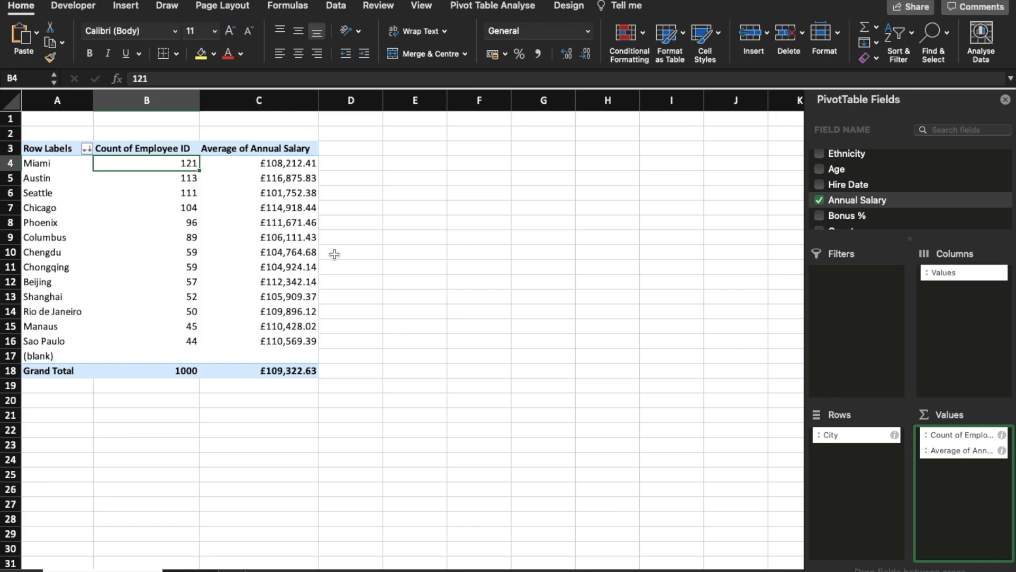
Step: Review the average salary field's settings and the number formats available for its cells C3:C18
{"action": "left_click", "coordinate": [1002, 451]}
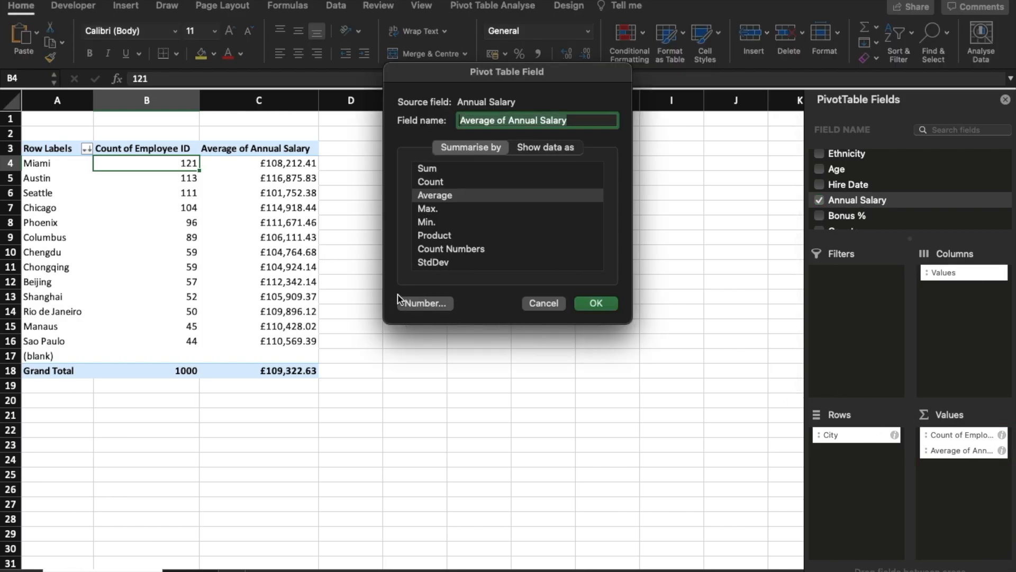
{"action": "left_click", "coordinate": [596, 303]}
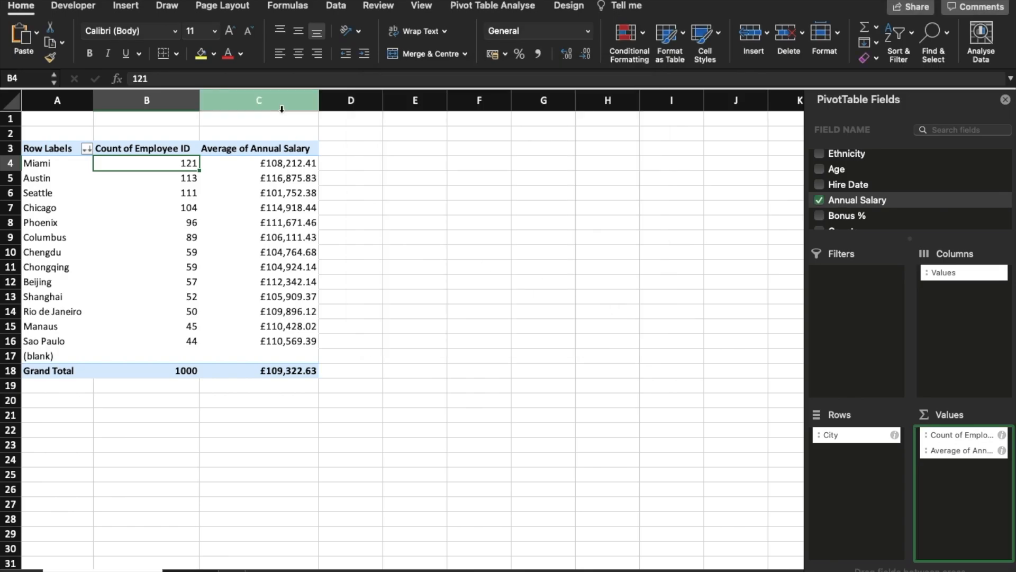
{"action": "left_click_drag", "start_coordinate": [269, 150], "coordinate": [266, 370]}
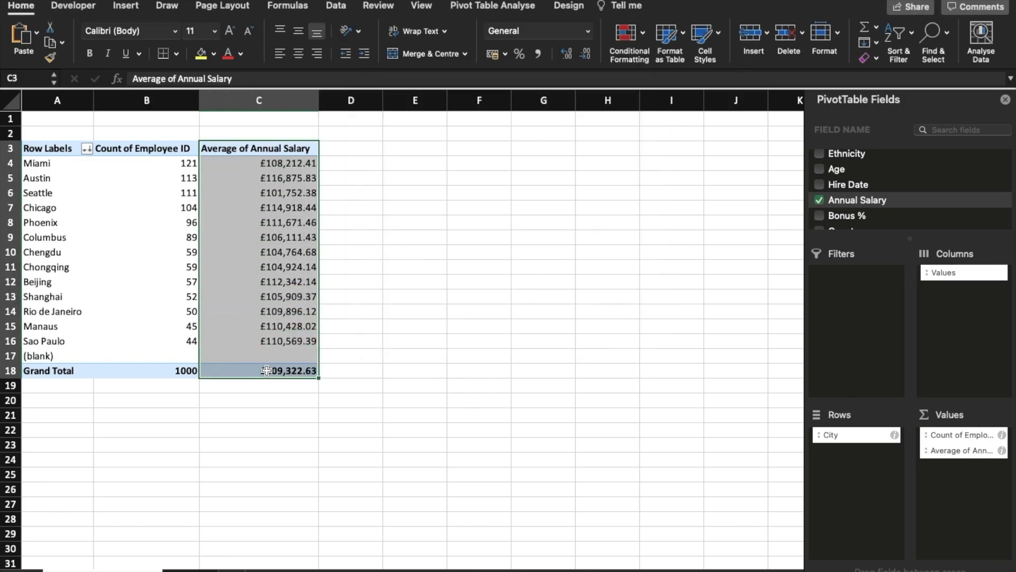
{"action": "left_click", "coordinate": [588, 31]}
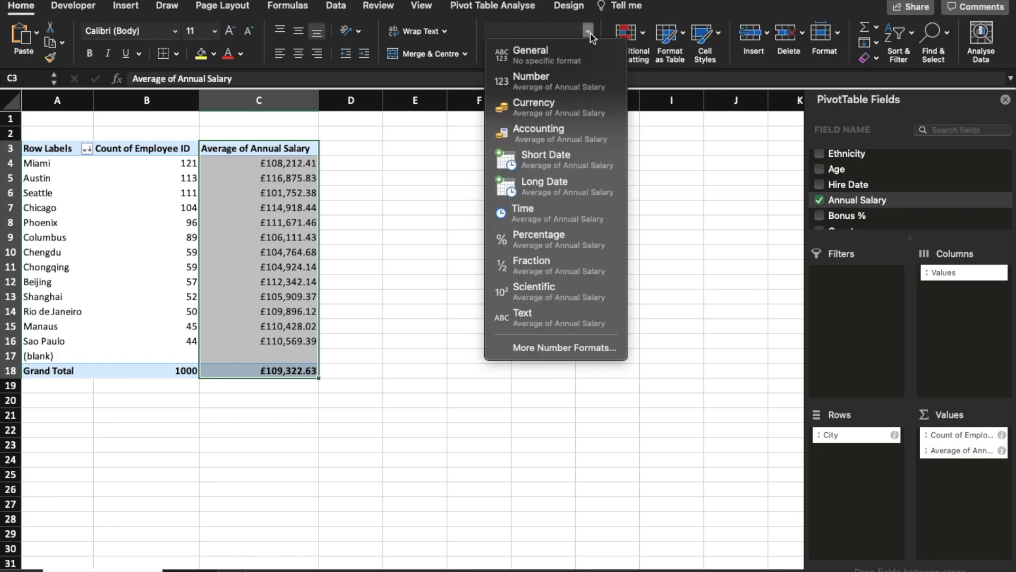
{"action": "left_click", "coordinate": [591, 34]}
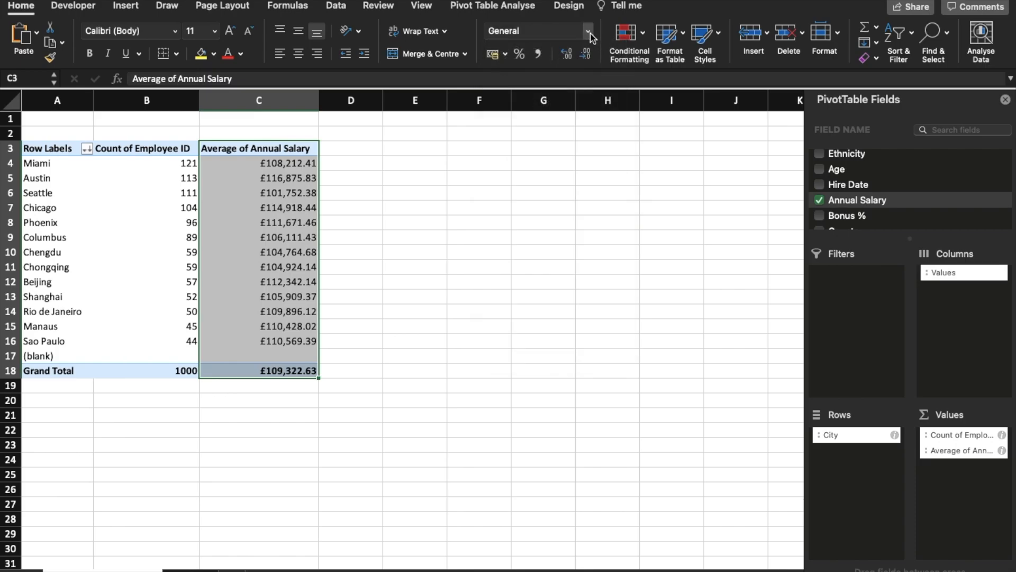
{"action": "left_click", "coordinate": [478, 279]}
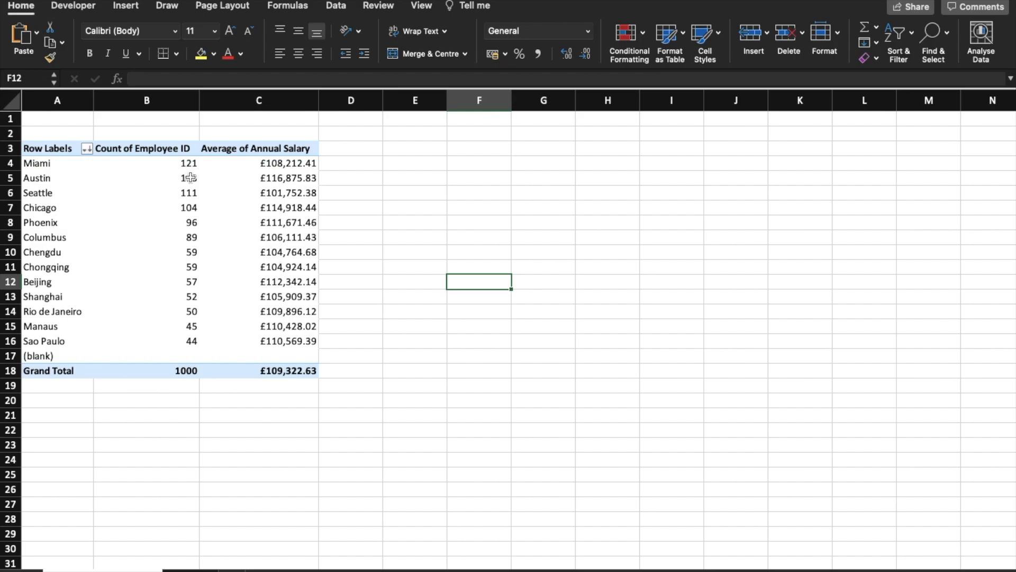
Step: Apply a green-yellow-red colour scale to the cities' average salaries in C4:C16
{"action": "left_click", "coordinate": [297, 163]}
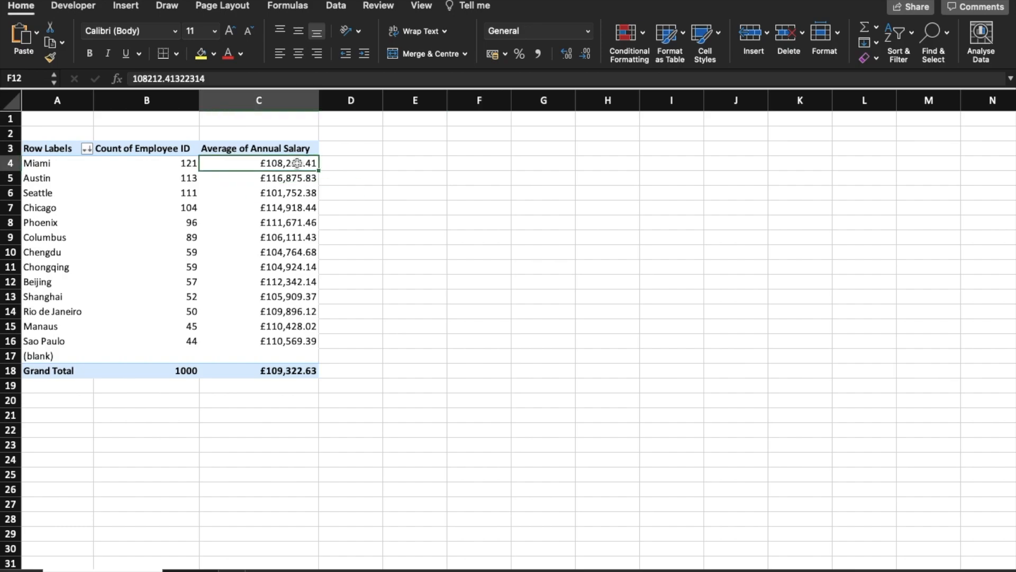
{"action": "left_click_drag", "start_coordinate": [296, 163], "coordinate": [299, 337]}
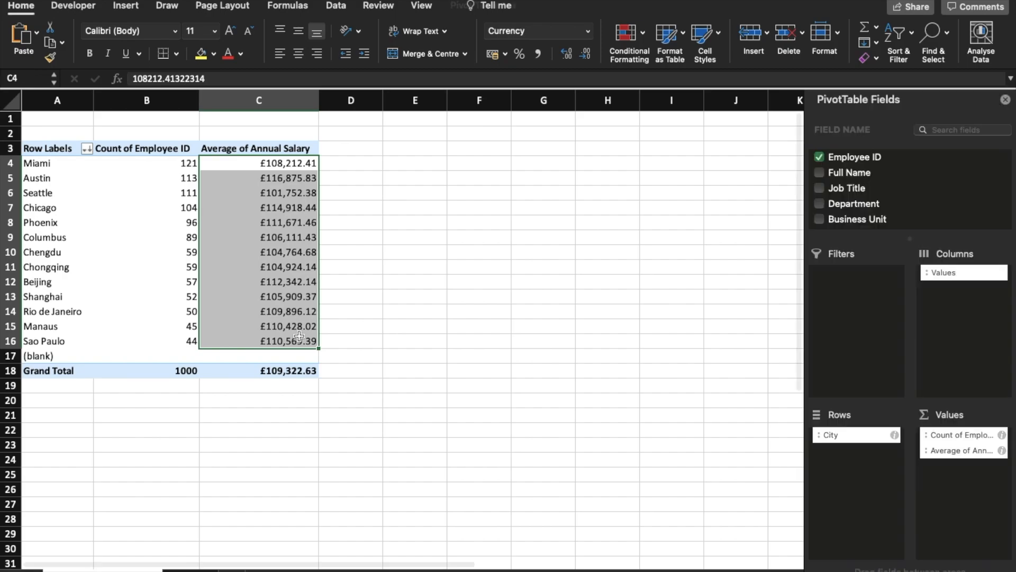
{"action": "left_click", "coordinate": [643, 39]}
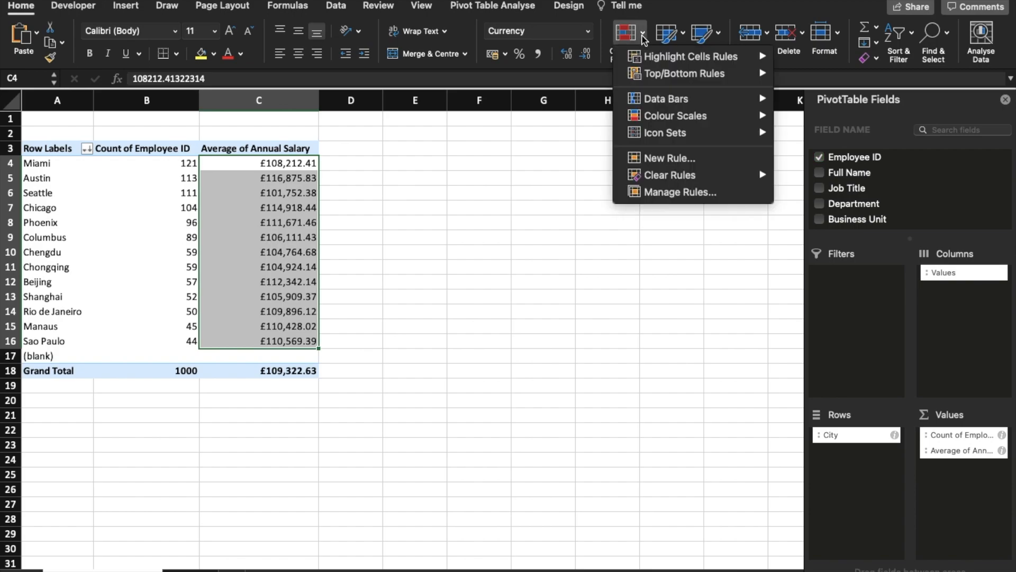
{"action": "mouse_move", "coordinate": [660, 120]}
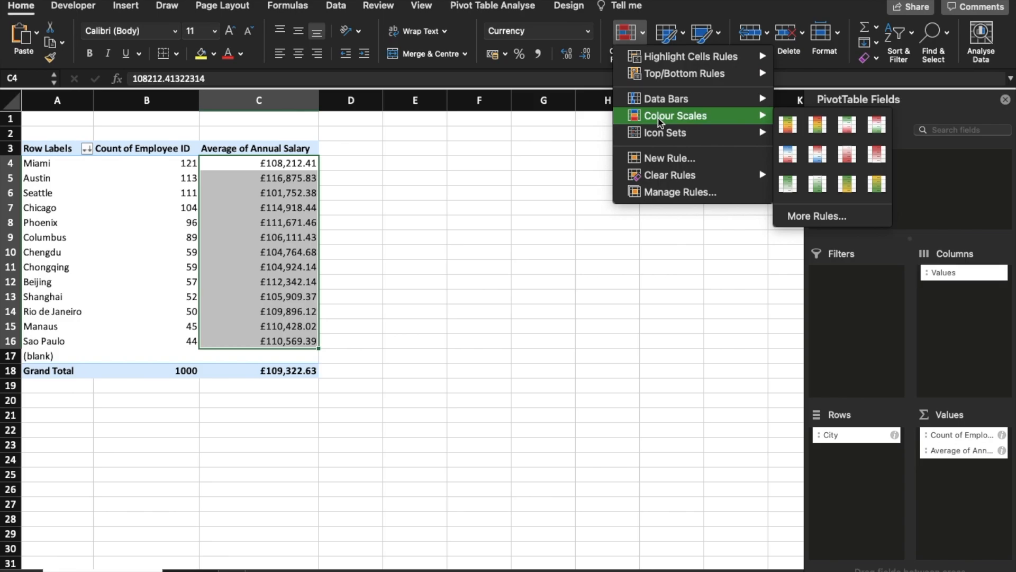
{"action": "left_click", "coordinate": [789, 125]}
{"action": "left_click", "coordinate": [648, 221]}
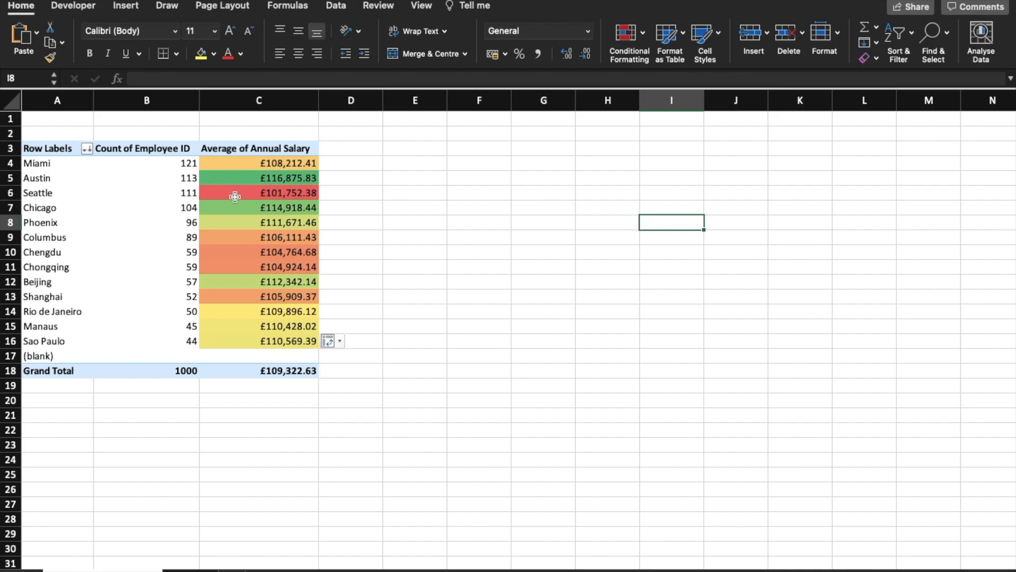
Step: Add the Job Title field to the pivot table's columns
{"action": "left_click", "coordinate": [245, 228]}
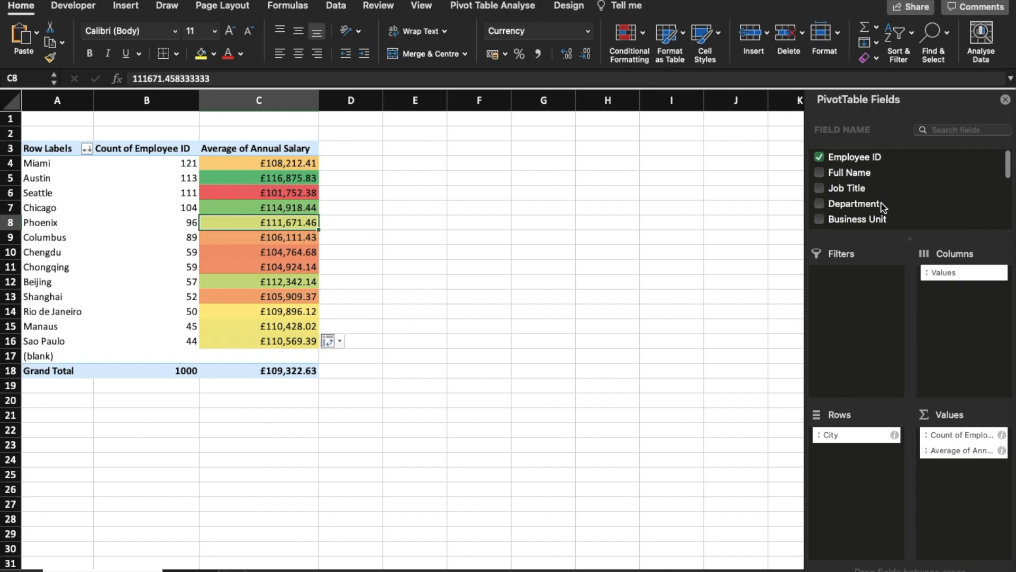
{"action": "left_click", "coordinate": [834, 194]}
{"action": "left_click_drag", "start_coordinate": [834, 194], "coordinate": [959, 272]}
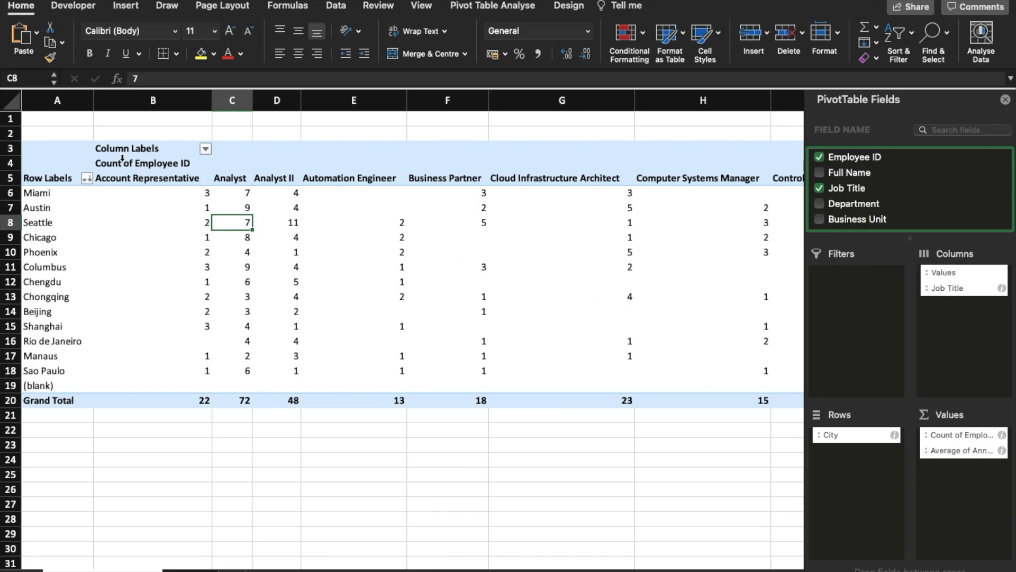
Step: Check the job title columns across the pivot table and move Values below Job Title in the column fields
{"action": "scroll", "coordinate": [319, 188], "scroll_direction": "right", "scroll_amount": 6}
{"action": "scroll", "coordinate": [320, 188], "scroll_direction": "right", "scroll_amount": 10}
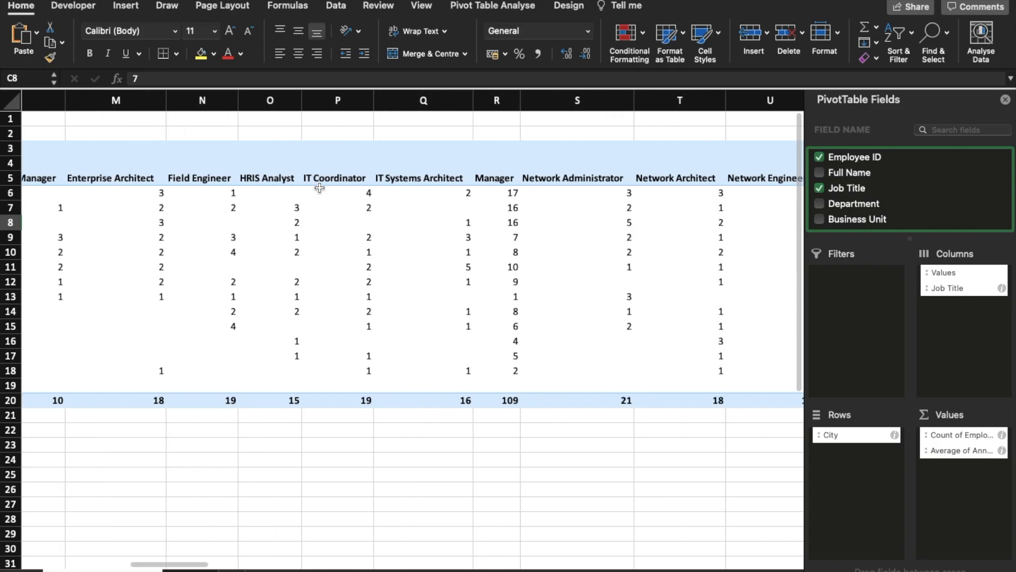
{"action": "scroll", "coordinate": [319, 188], "scroll_direction": "right", "scroll_amount": 8}
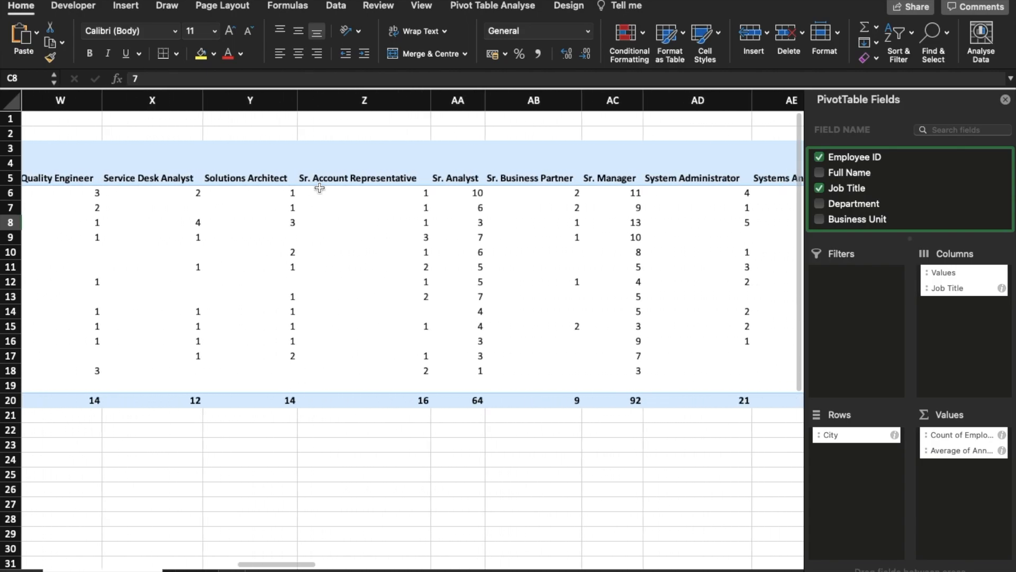
{"action": "scroll", "coordinate": [320, 188], "scroll_direction": "right", "scroll_amount": 4}
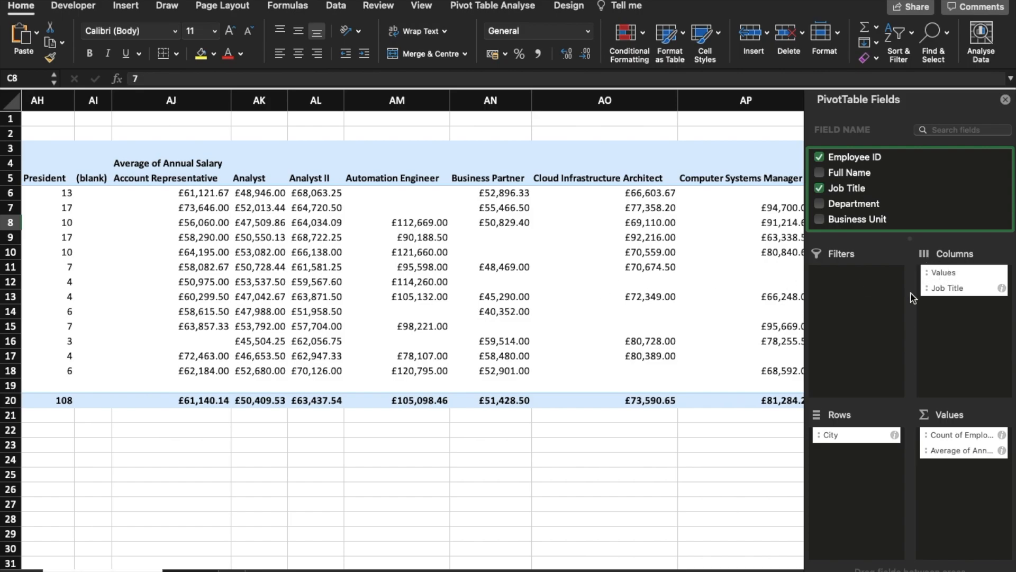
{"action": "left_click", "coordinate": [970, 272]}
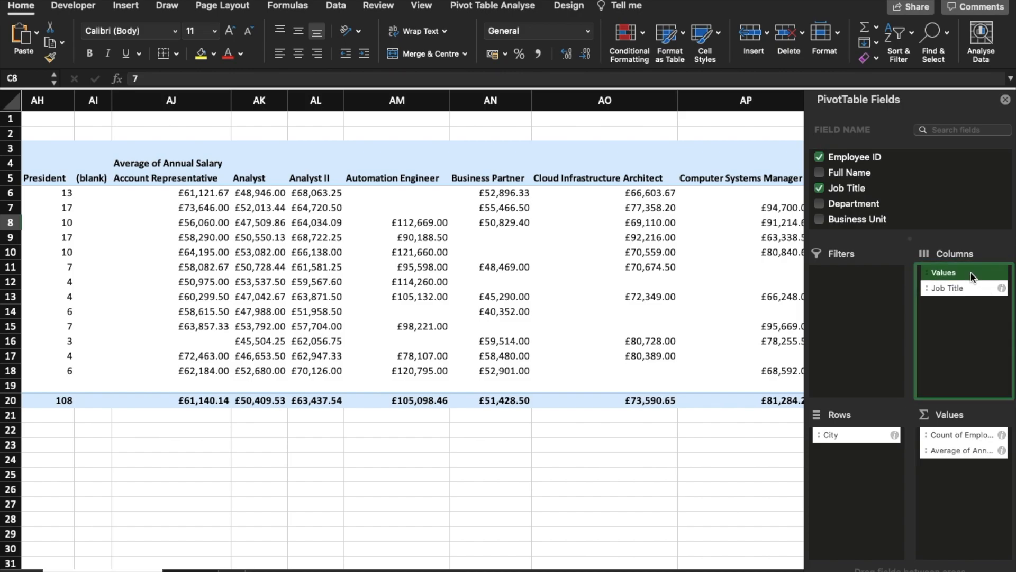
{"action": "left_click_drag", "start_coordinate": [970, 272], "coordinate": [966, 312]}
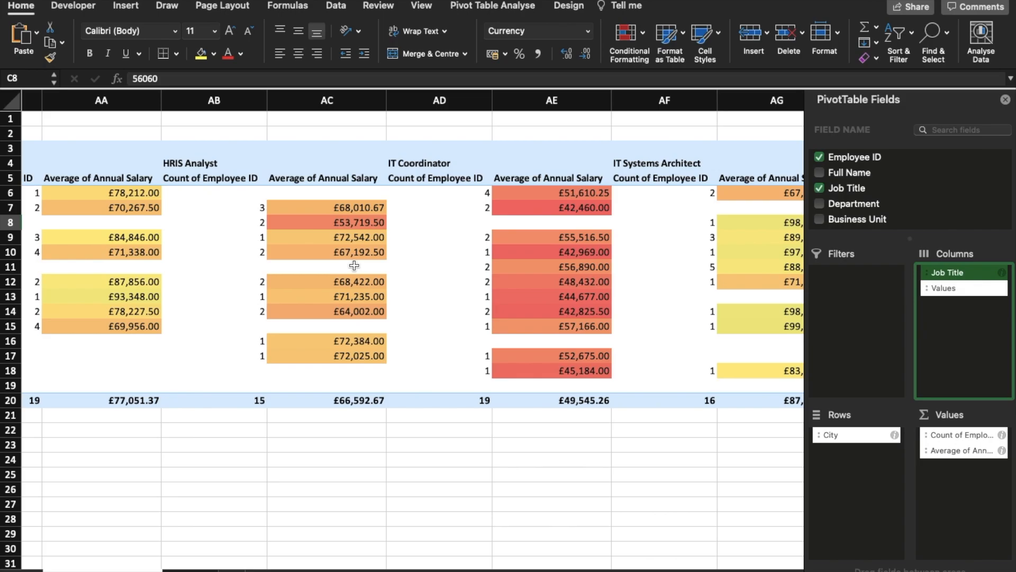
Step: Remove the Job Title field from the pivot table's columns
{"action": "scroll", "coordinate": [355, 265], "scroll_direction": "left", "scroll_amount": 10}
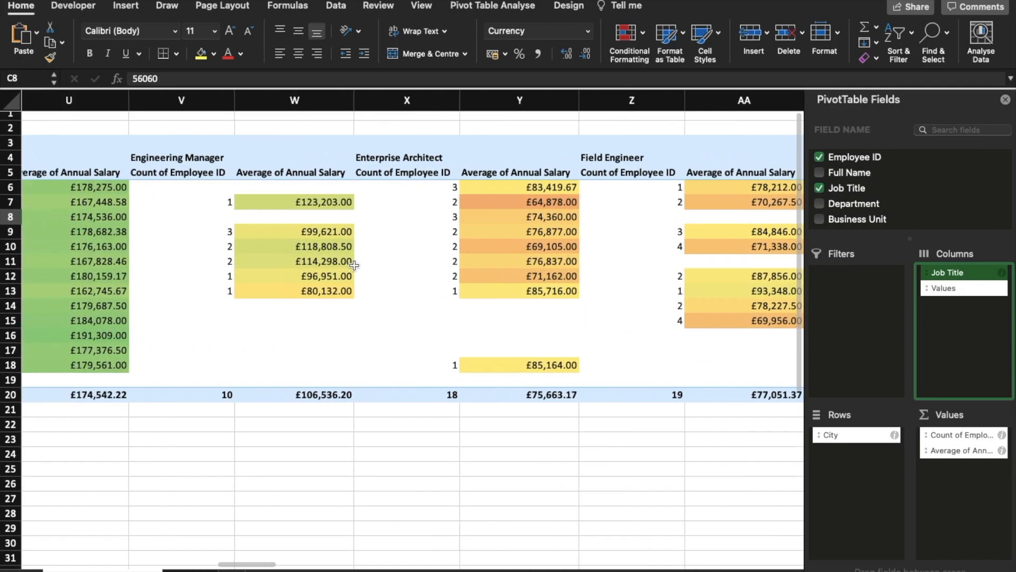
{"action": "scroll", "coordinate": [354, 265], "scroll_direction": "left", "scroll_amount": 10}
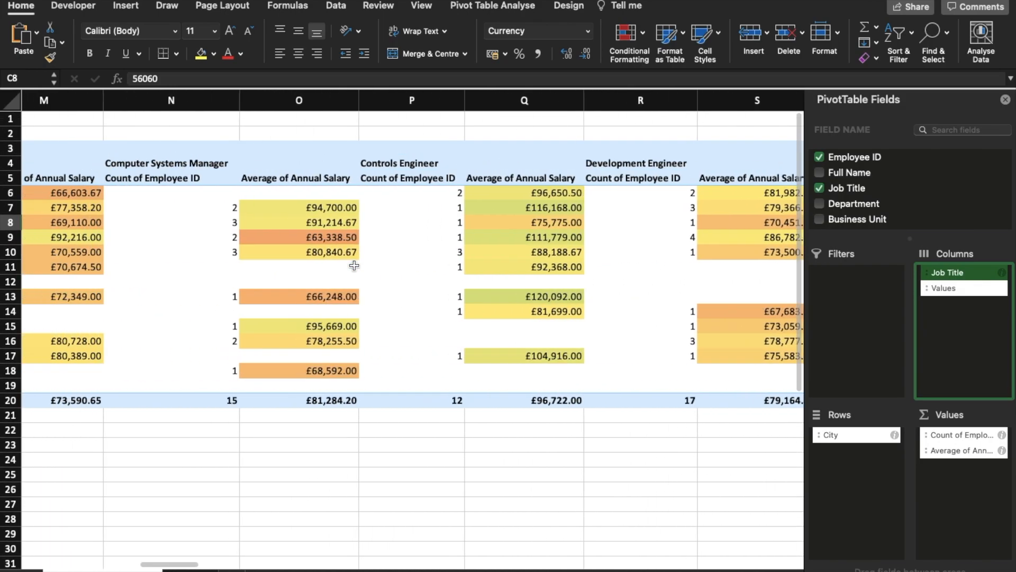
{"action": "scroll", "coordinate": [359, 265], "scroll_direction": "left", "scroll_amount": 5}
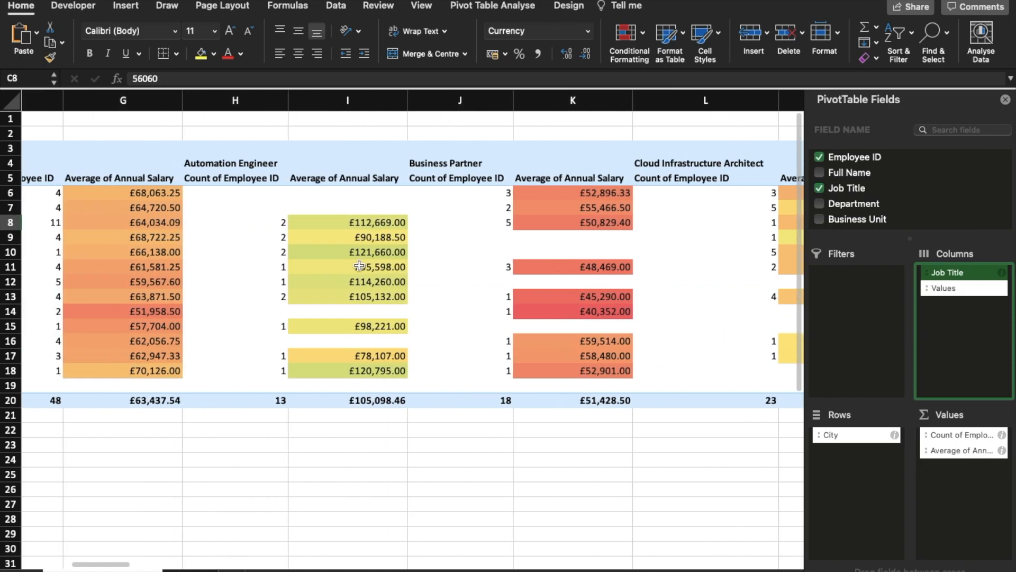
{"action": "scroll", "coordinate": [359, 265], "scroll_direction": "left", "scroll_amount": 10}
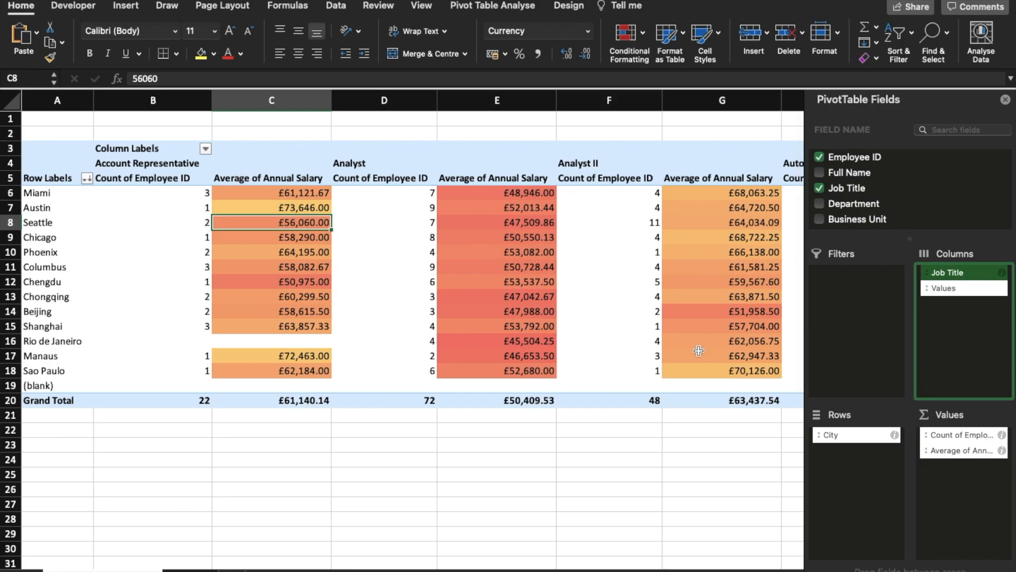
{"action": "left_click", "coordinate": [1001, 273]}
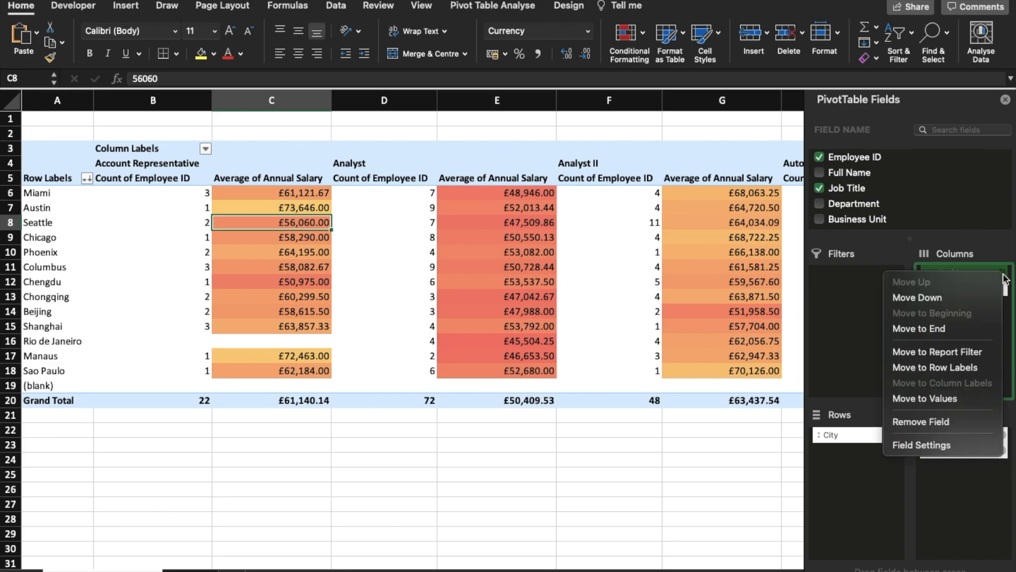
{"action": "left_click", "coordinate": [937, 421]}
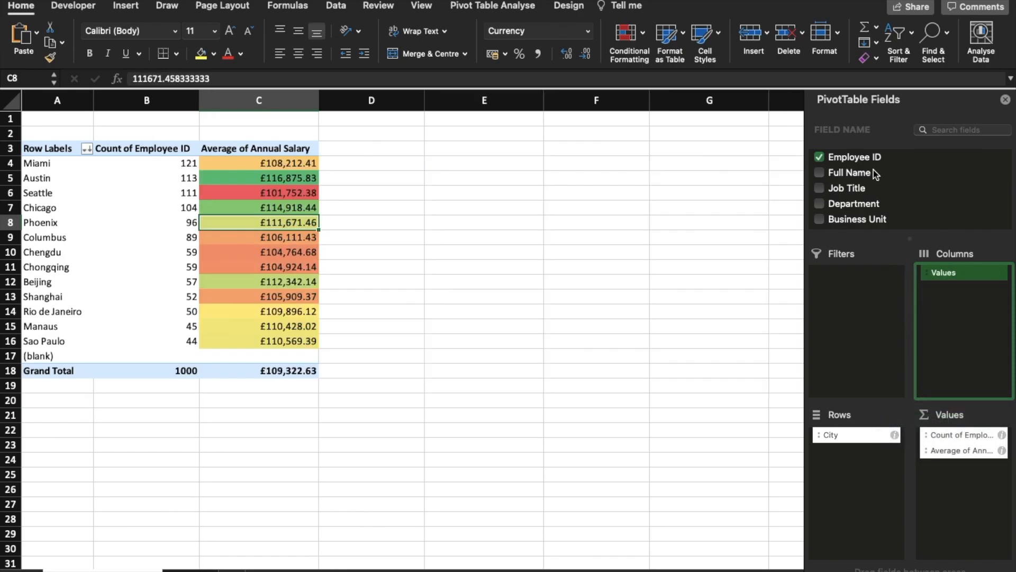
Step: Add the Gender field to the pivot table's columns
{"action": "scroll", "coordinate": [873, 170], "scroll_direction": "down", "scroll_amount": 3}
{"action": "left_click", "coordinate": [841, 183]}
{"action": "left_click_drag", "start_coordinate": [841, 184], "coordinate": [954, 297]}
{"action": "scroll", "coordinate": [422, 319], "scroll_direction": "down", "scroll_amount": 1}
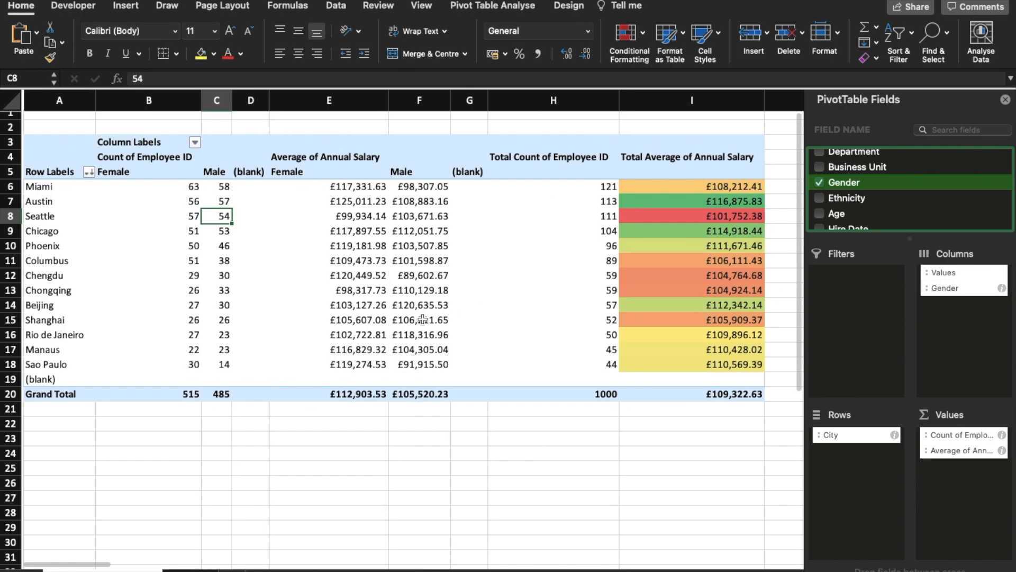
Step: Reorder the column fields so that Gender comes before Values
{"action": "scroll", "coordinate": [422, 319], "scroll_direction": "up", "scroll_amount": 1}
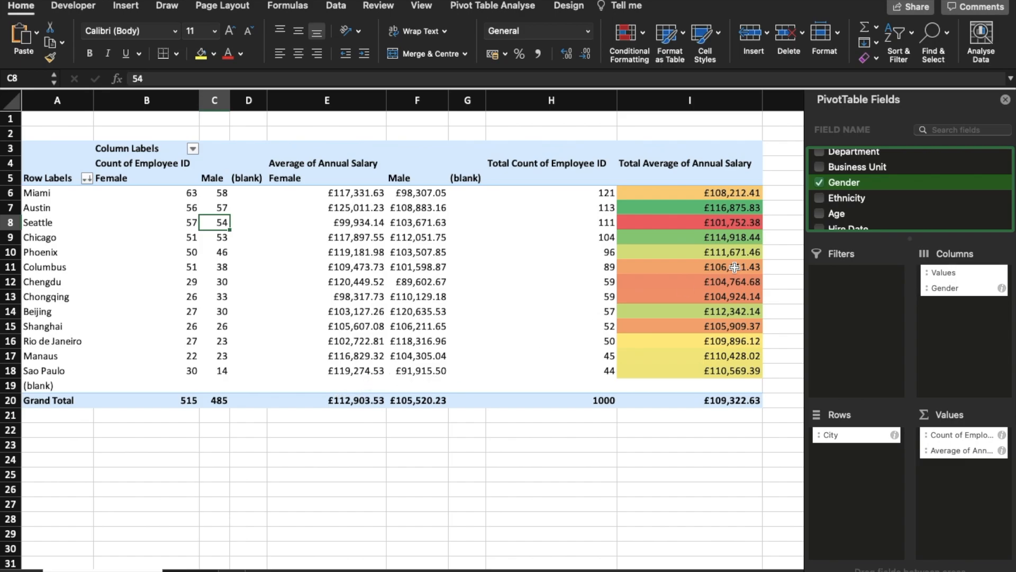
{"action": "left_click", "coordinate": [950, 291]}
{"action": "mouse_move", "coordinate": [950, 291]}
{"action": "left_mouse_down"}
{"action": "mouse_move", "coordinate": [961, 276]}
{"action": "mouse_move", "coordinate": [953, 273]}
{"action": "left_mouse_up"}
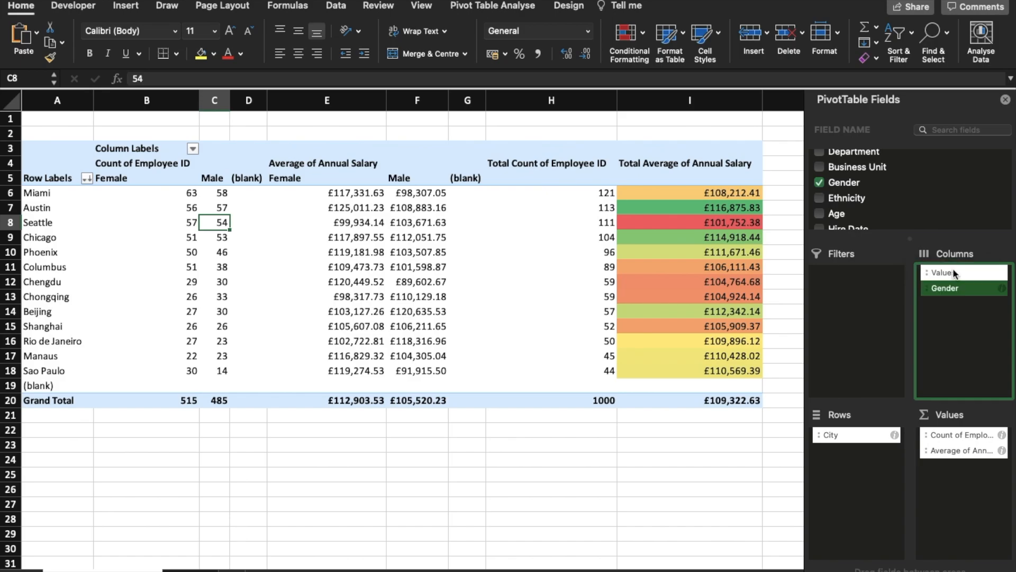
{"action": "left_click", "coordinate": [952, 272]}
{"action": "left_click_drag", "start_coordinate": [954, 273], "coordinate": [958, 306]}
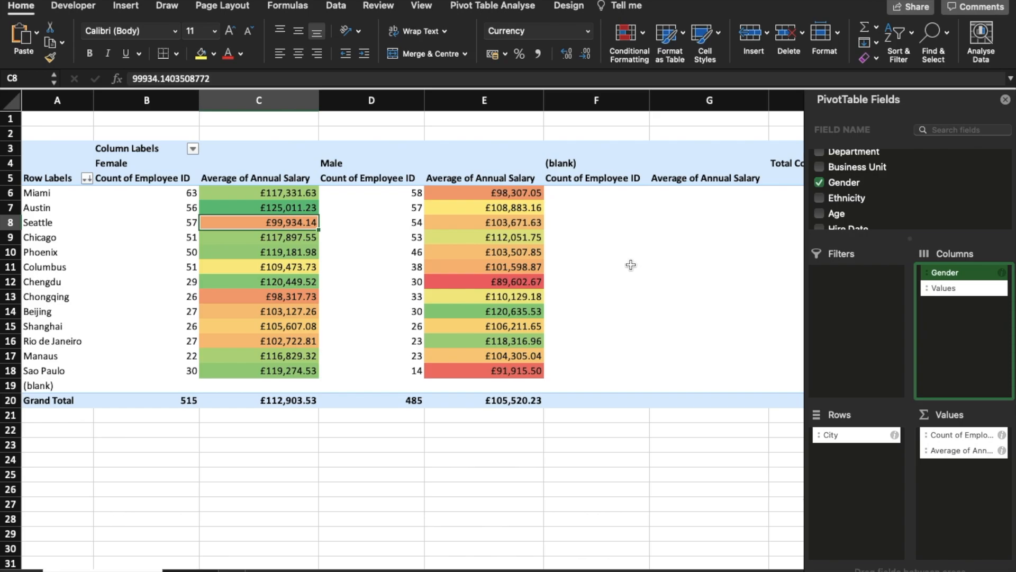
Step: Filter the (blank) gender item out of the pivot table's columns
{"action": "left_click", "coordinate": [585, 164]}
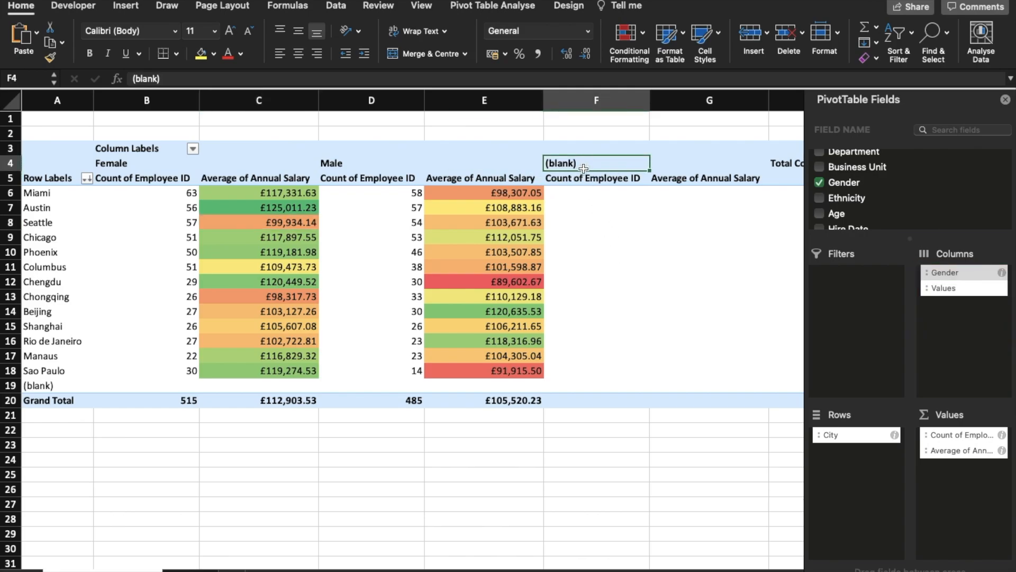
{"action": "right_click", "coordinate": [590, 166]}
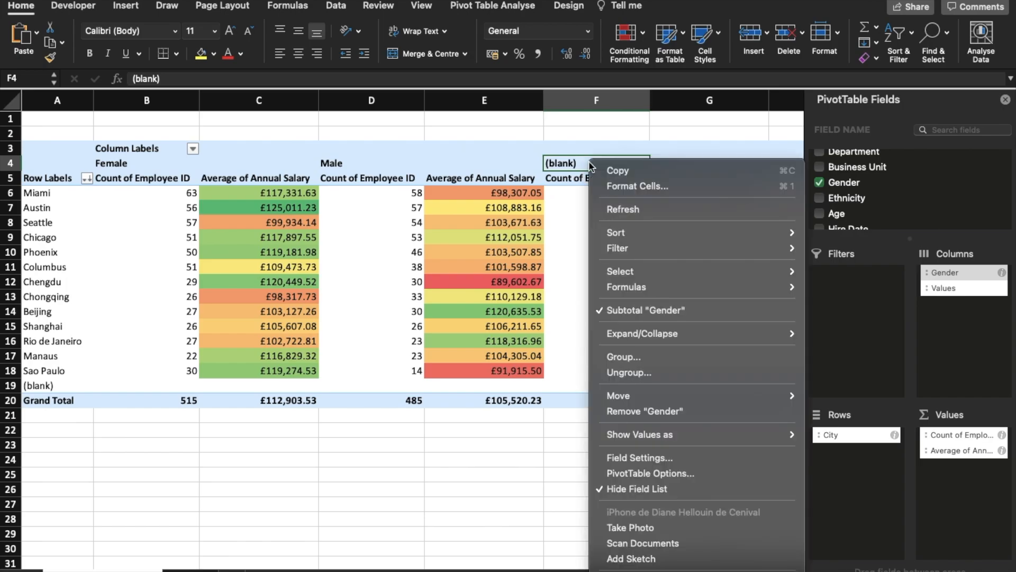
{"action": "mouse_move", "coordinate": [619, 248]}
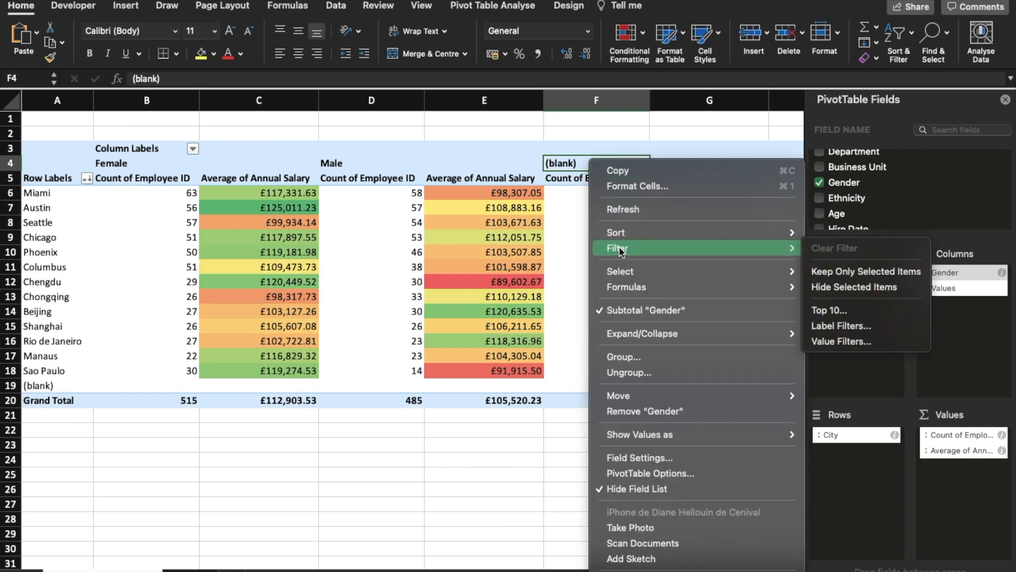
{"action": "left_click", "coordinate": [837, 292]}
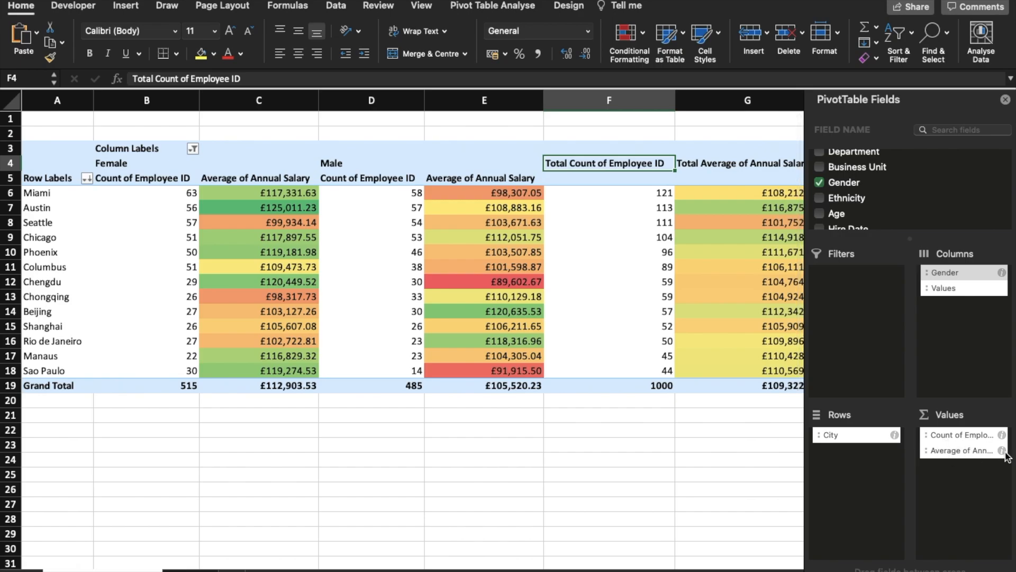
Step: Show the Average of Annual Salary values as % of Column Total
{"action": "left_click", "coordinate": [1002, 450]}
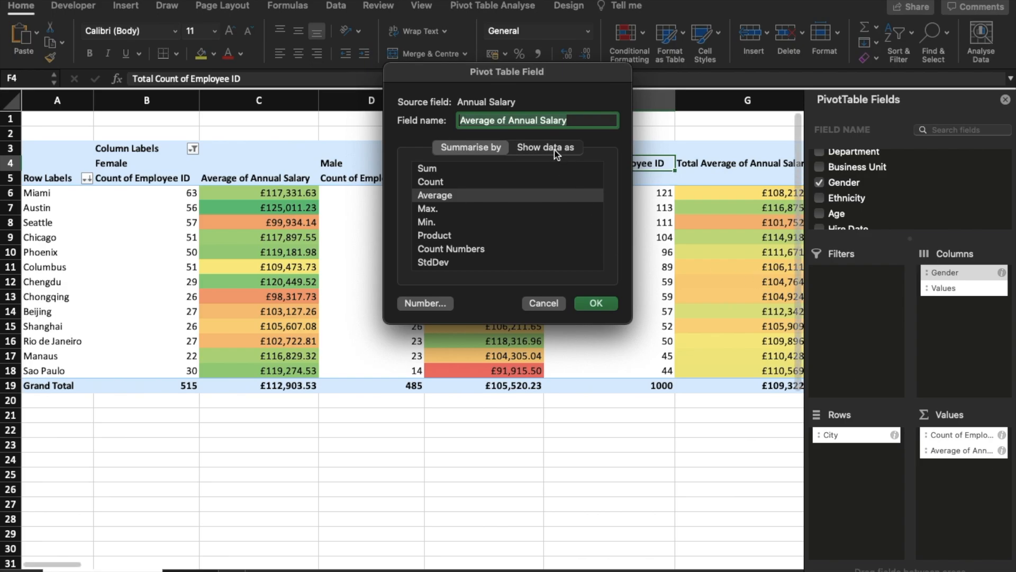
{"action": "left_click", "coordinate": [555, 148]}
{"action": "left_click", "coordinate": [522, 173]}
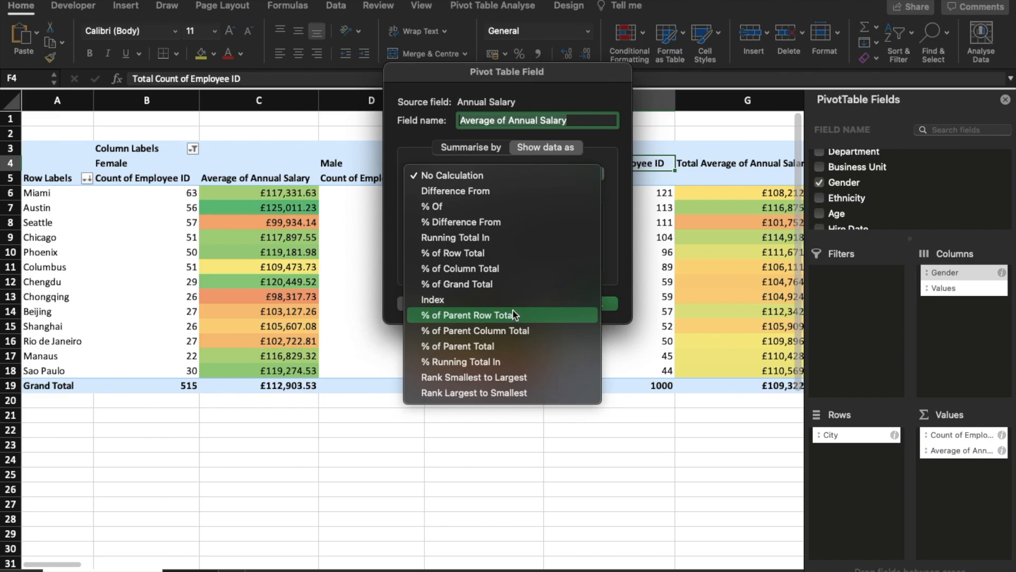
{"action": "left_click", "coordinate": [495, 270]}
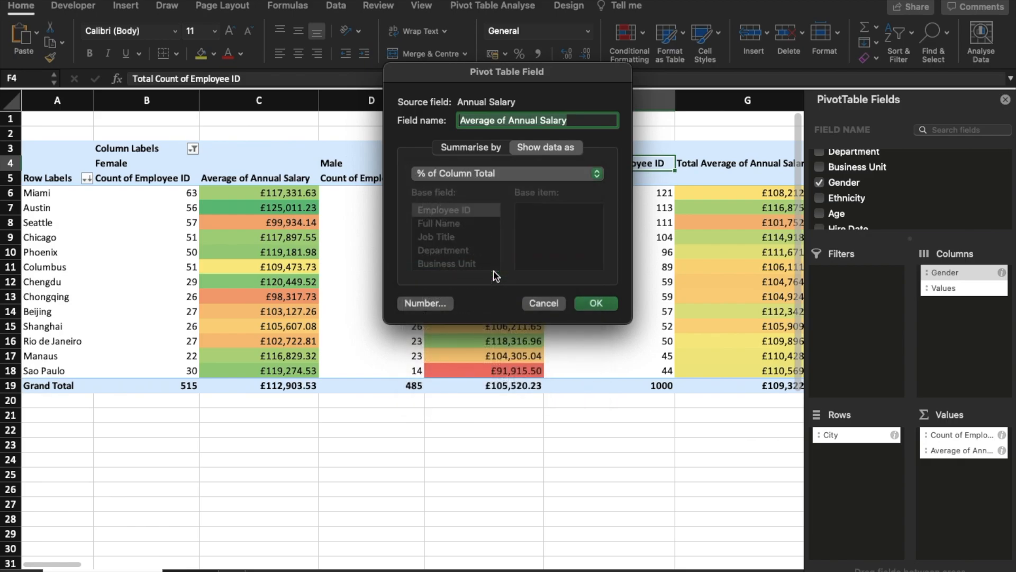
{"action": "left_click", "coordinate": [594, 300]}
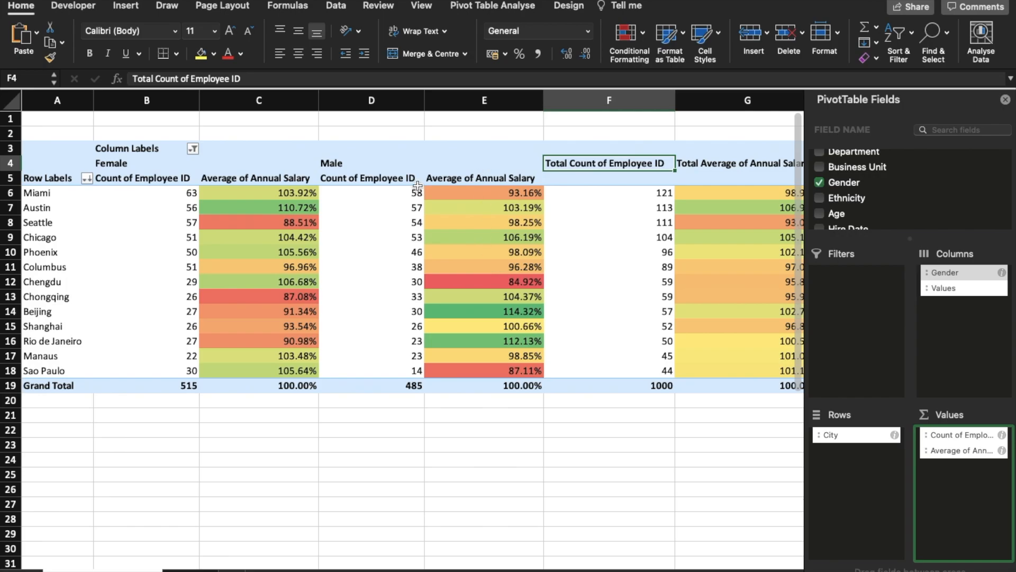
Step: Insert a pivot chart based on the pivot table, shift it slightly over the sheet and hide the field list
{"action": "left_click", "coordinate": [458, 160]}
{"action": "left_click", "coordinate": [236, 158]}
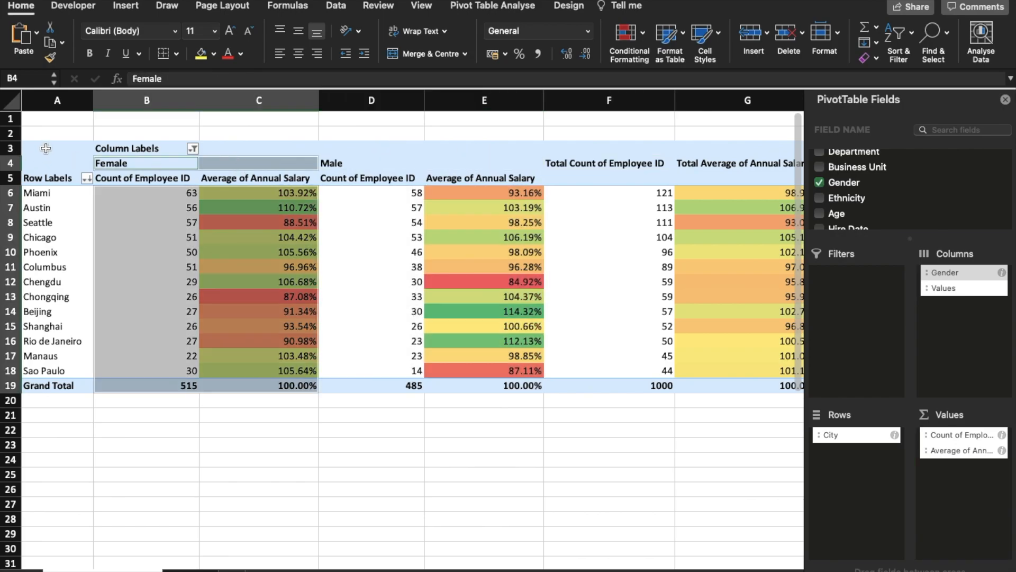
{"action": "left_click", "coordinate": [46, 148]}
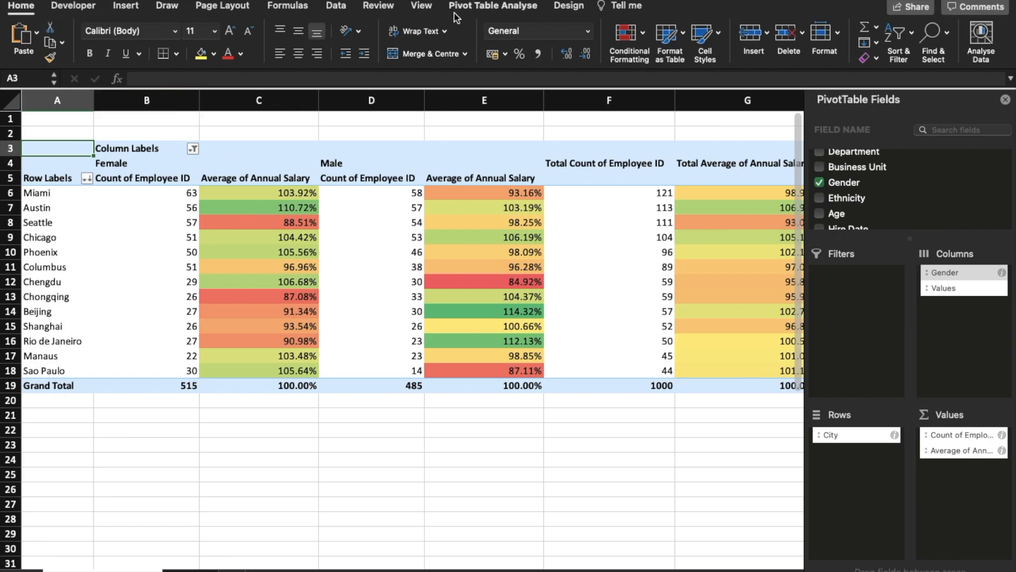
{"action": "left_click", "coordinate": [483, 10]}
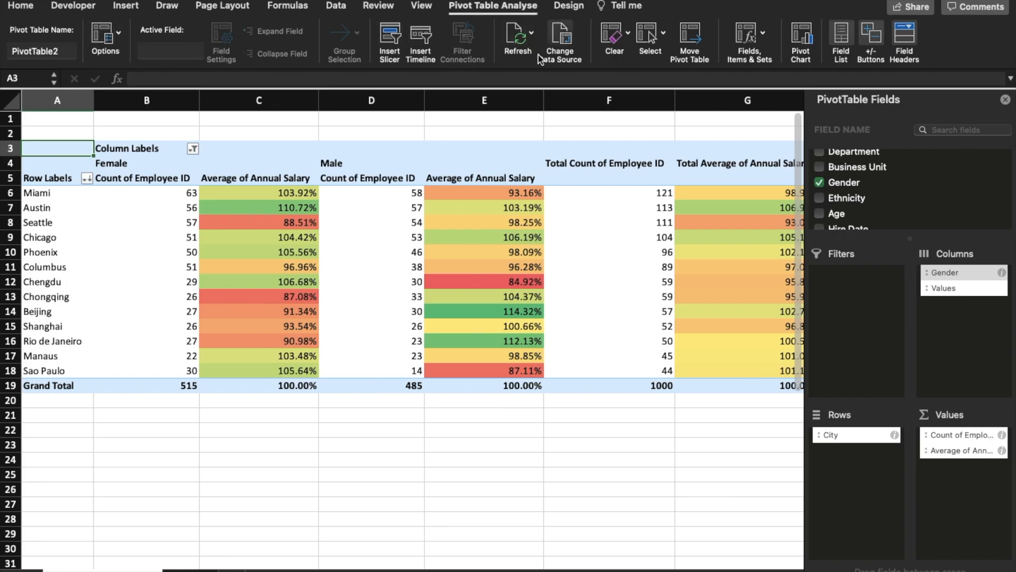
{"action": "left_click", "coordinate": [803, 37]}
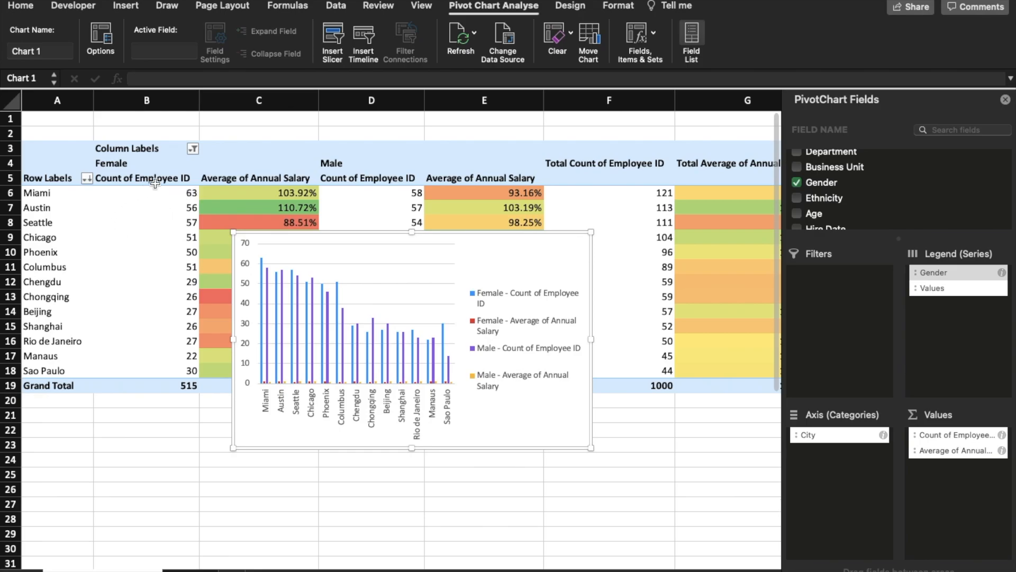
{"action": "left_click_drag", "start_coordinate": [534, 263], "coordinate": [560, 274]}
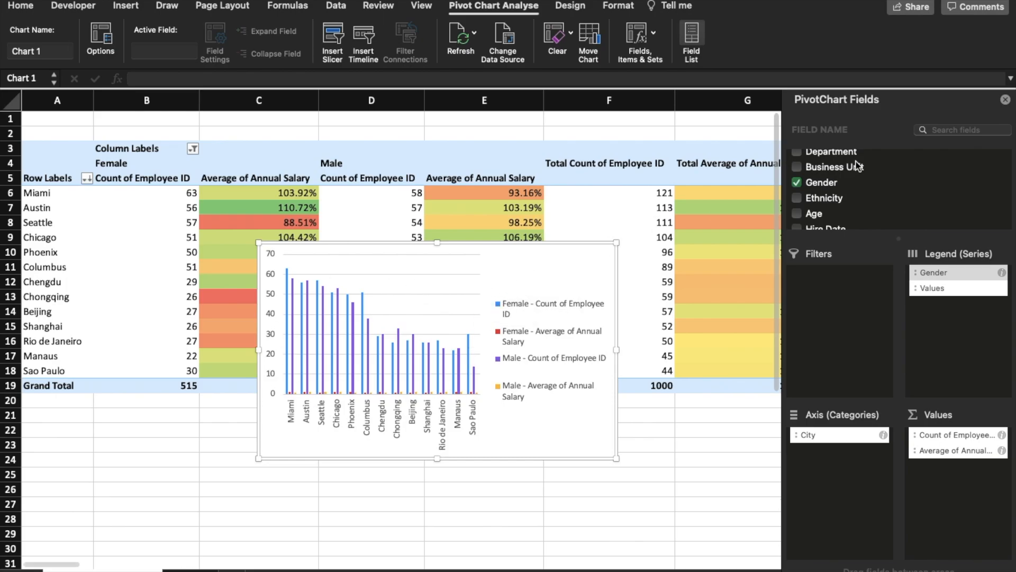
{"action": "left_click", "coordinate": [1005, 100]}
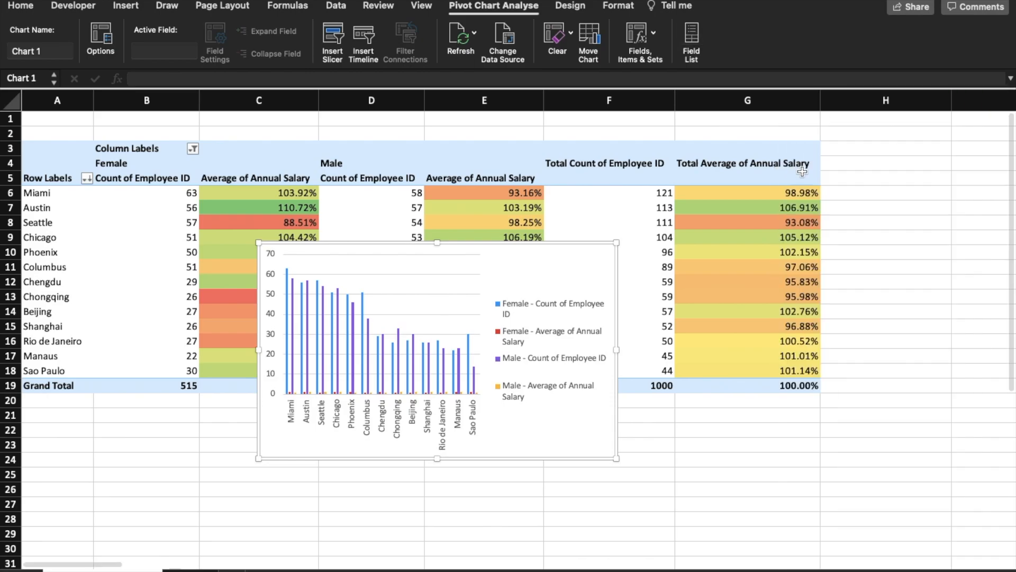
Step: Change the pivot chart to a combo chart combining columns and lines
{"action": "right_click", "coordinate": [525, 274]}
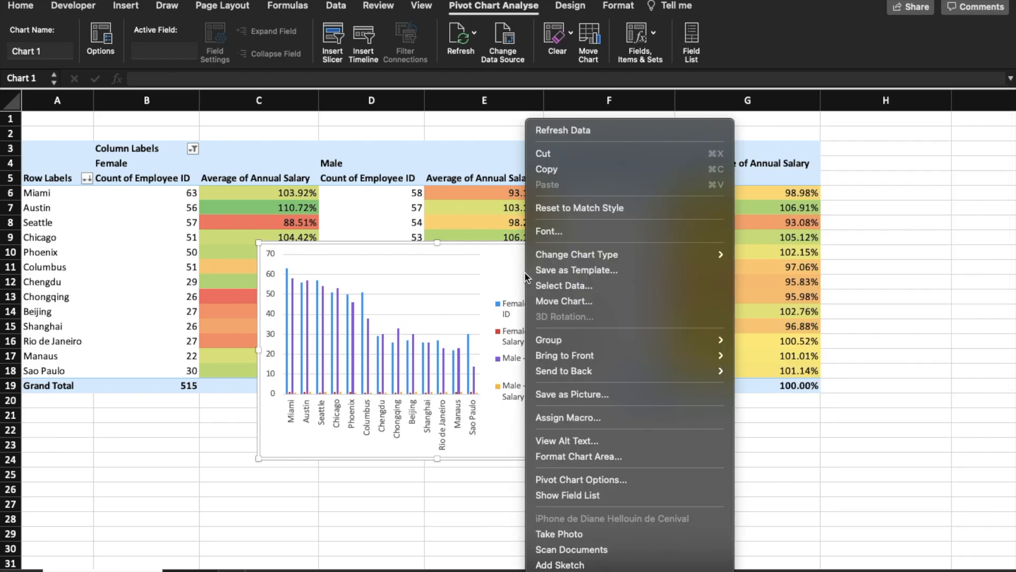
{"action": "mouse_move", "coordinate": [551, 259]}
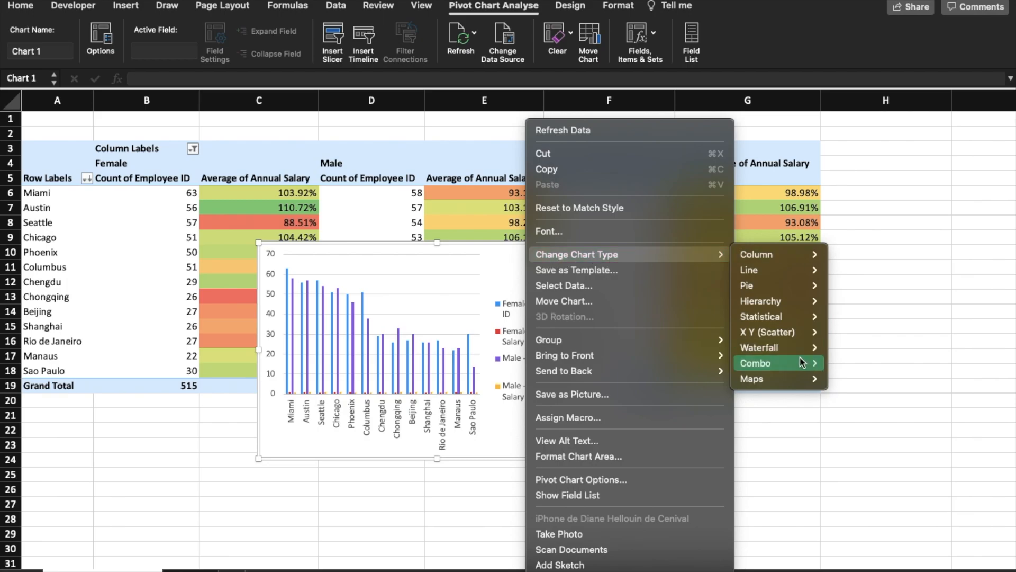
{"action": "mouse_move", "coordinate": [803, 364]}
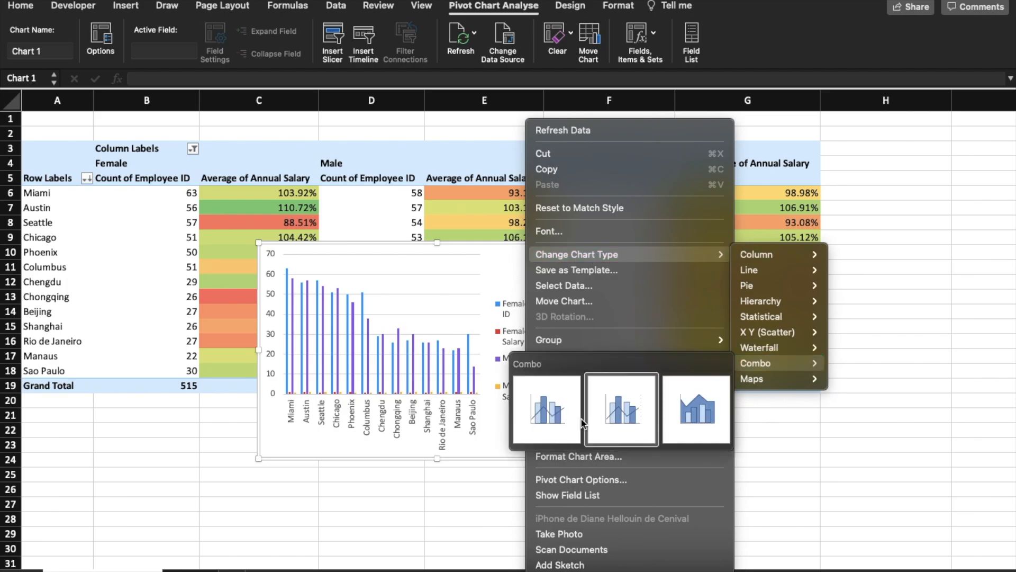
{"action": "left_click", "coordinate": [553, 419]}
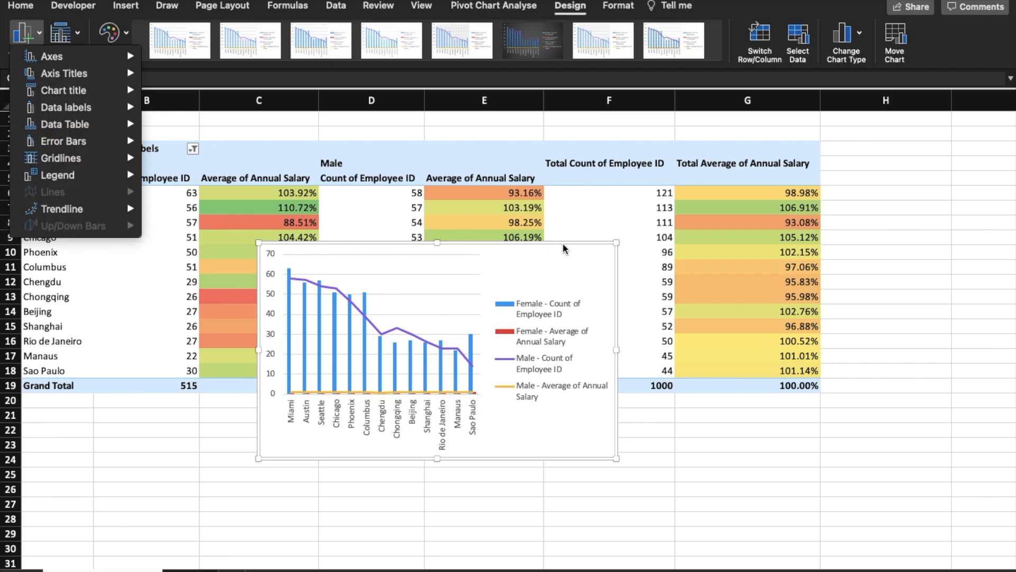
Step: Delete the combo pivot chart from the sheet
{"action": "left_click", "coordinate": [562, 247]}
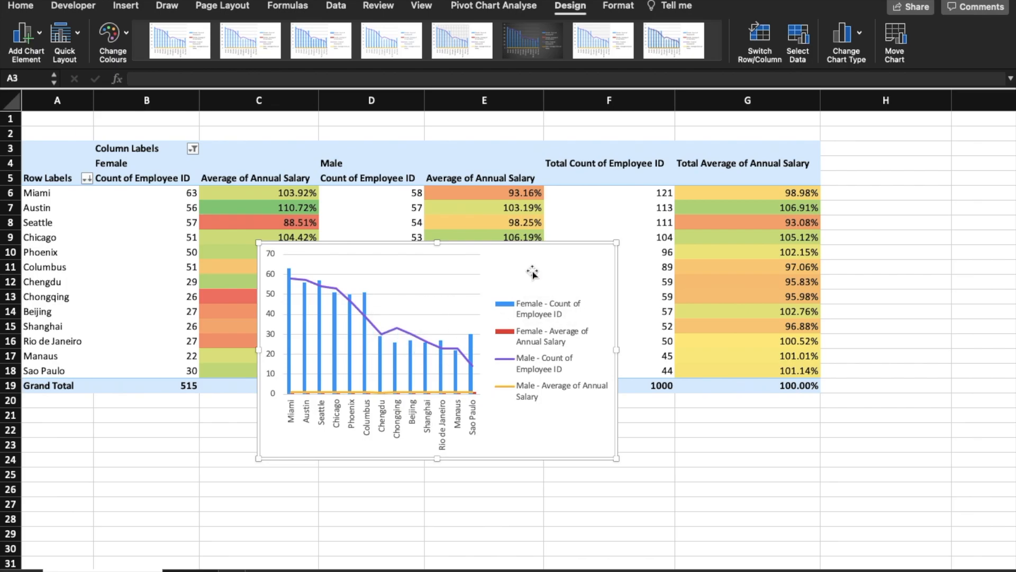
{"action": "key", "text": "Delete"}
{"action": "left_click", "coordinate": [375, 222]}
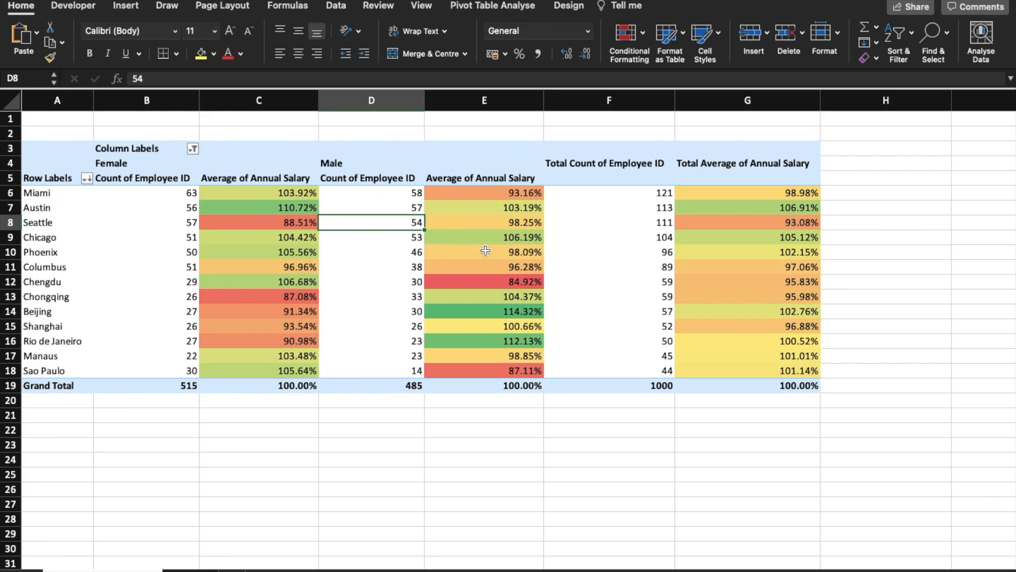
Step: Show the pivot table's field list again
{"action": "left_click", "coordinate": [264, 209]}
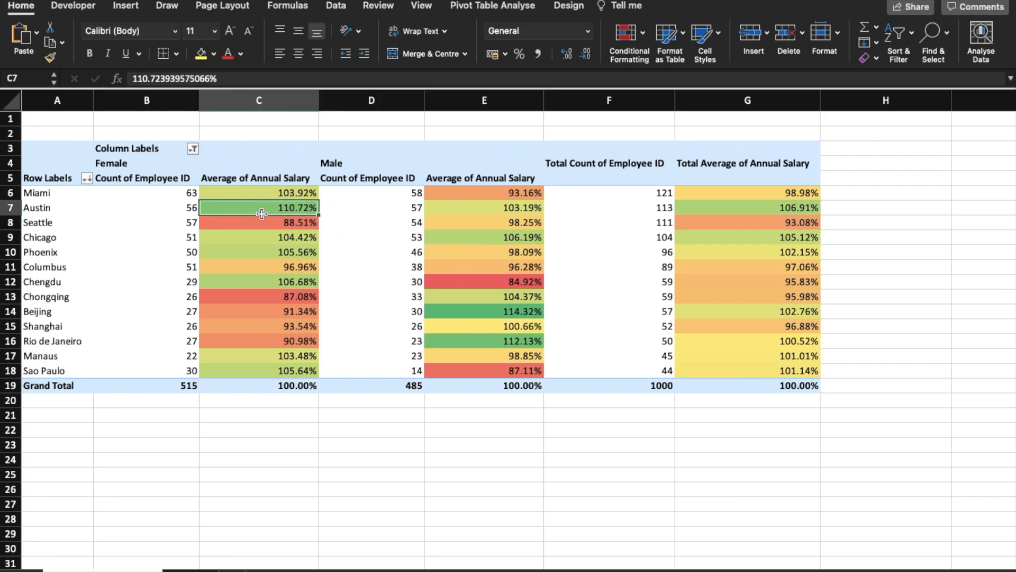
{"action": "left_click", "coordinate": [266, 164]}
{"action": "right_click", "coordinate": [265, 165]}
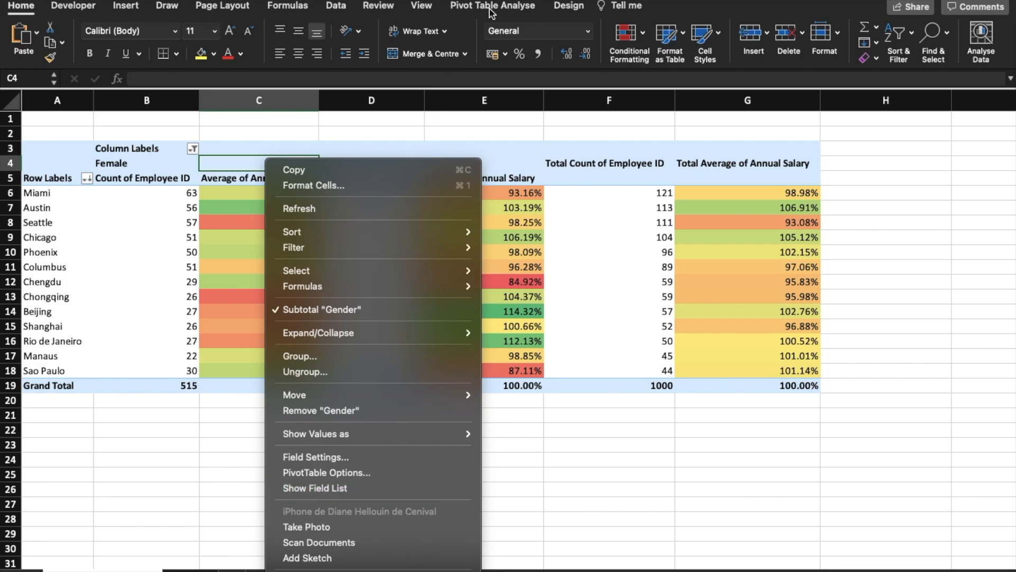
{"action": "left_click", "coordinate": [407, 488]}
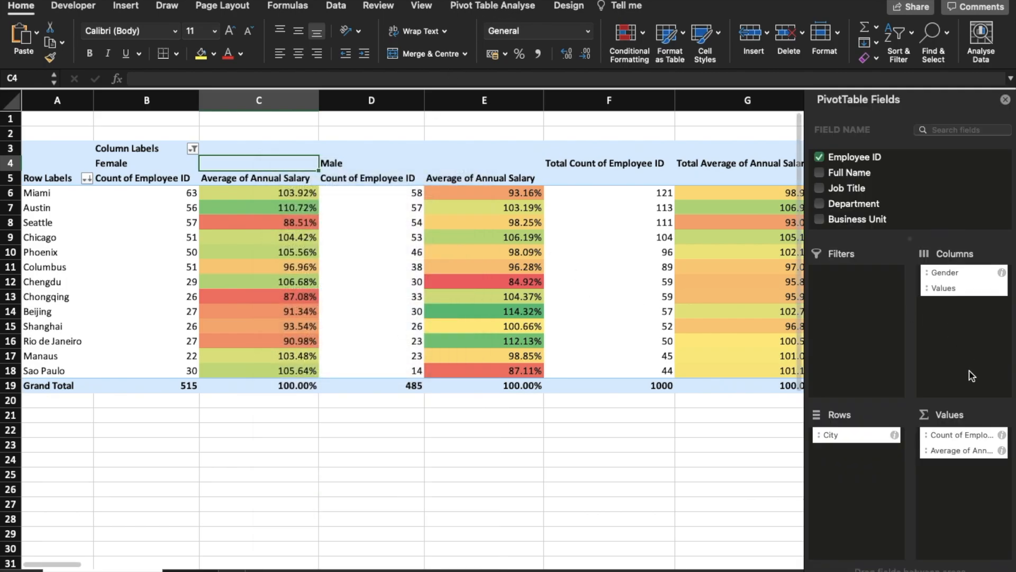
{"action": "left_click_drag", "start_coordinate": [956, 451], "coordinate": [957, 456]}
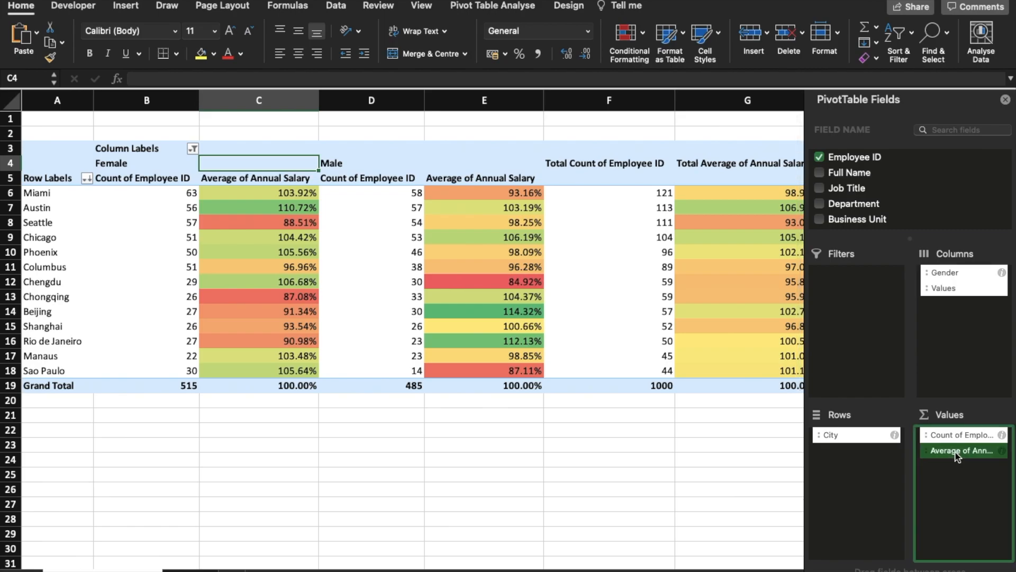
{"action": "left_click", "coordinate": [1004, 452]}
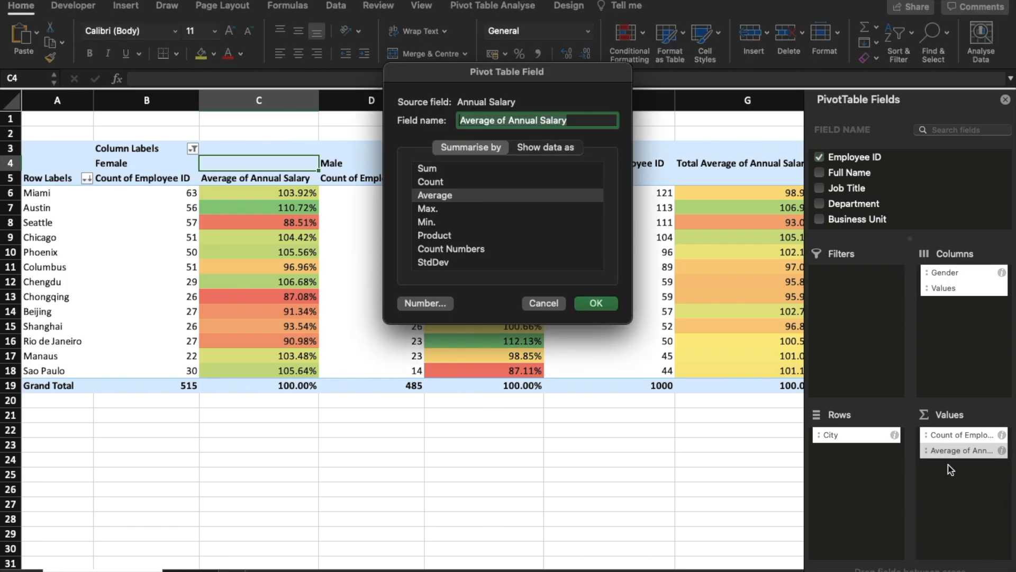
{"action": "left_click", "coordinate": [550, 303]}
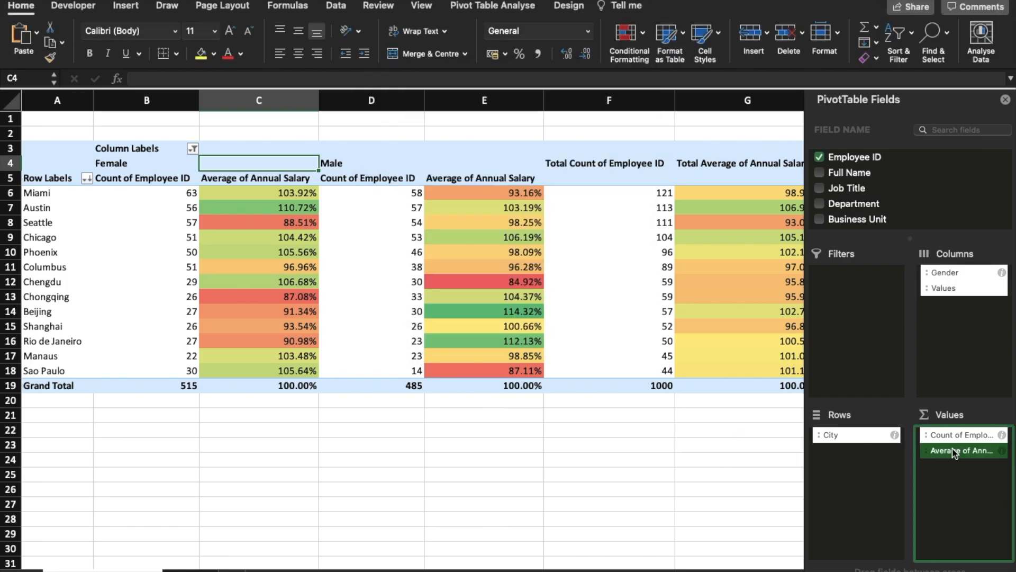
Step: Remove Average of Annual Salary from the pivot table's values
{"action": "left_click", "coordinate": [952, 452]}
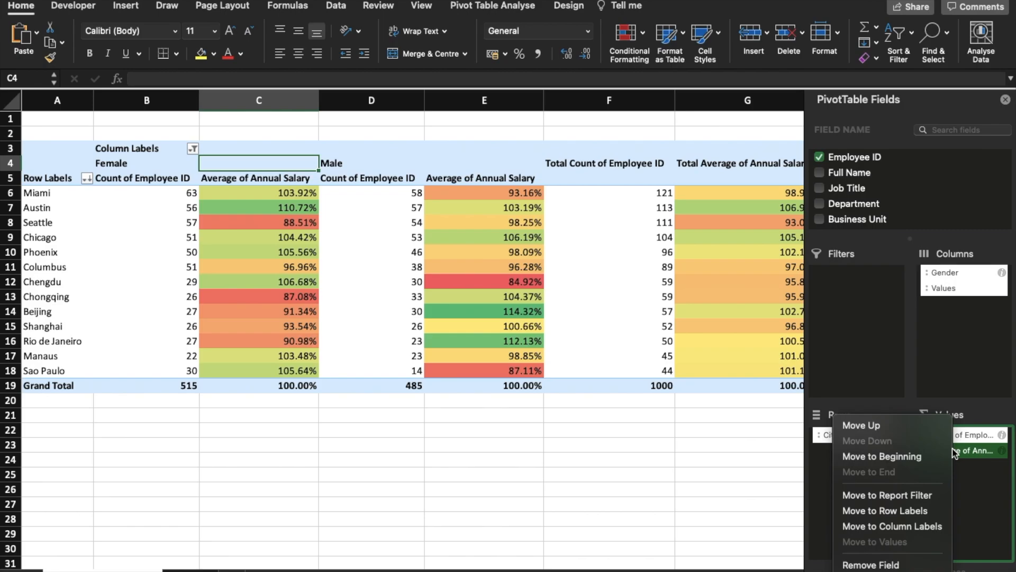
{"action": "left_click", "coordinate": [908, 565]}
{"action": "left_click", "coordinate": [447, 278]}
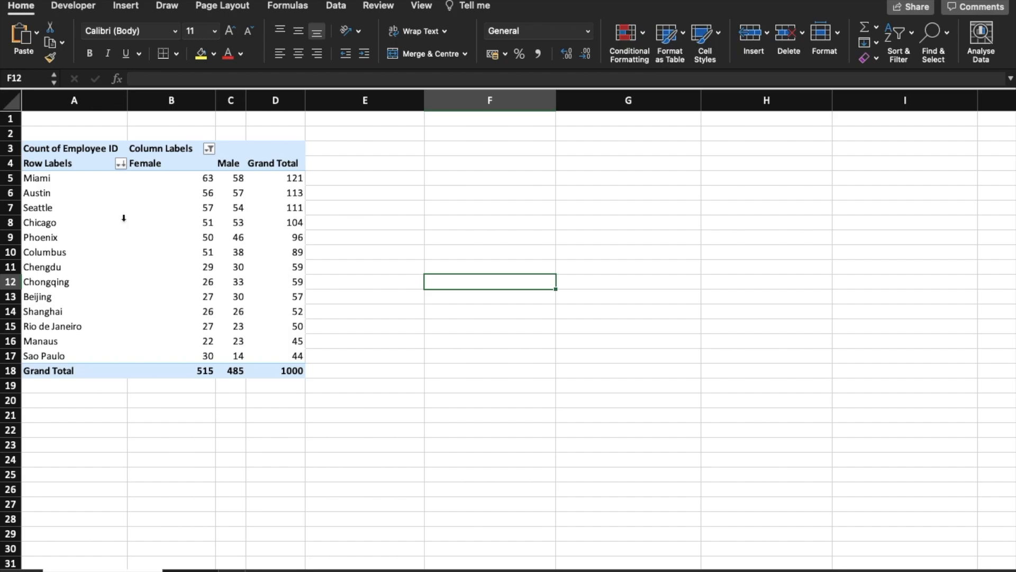
Step: Insert a pivot chart of the employee counts per city and gender and place it beside the pivot table
{"action": "left_click", "coordinate": [175, 244]}
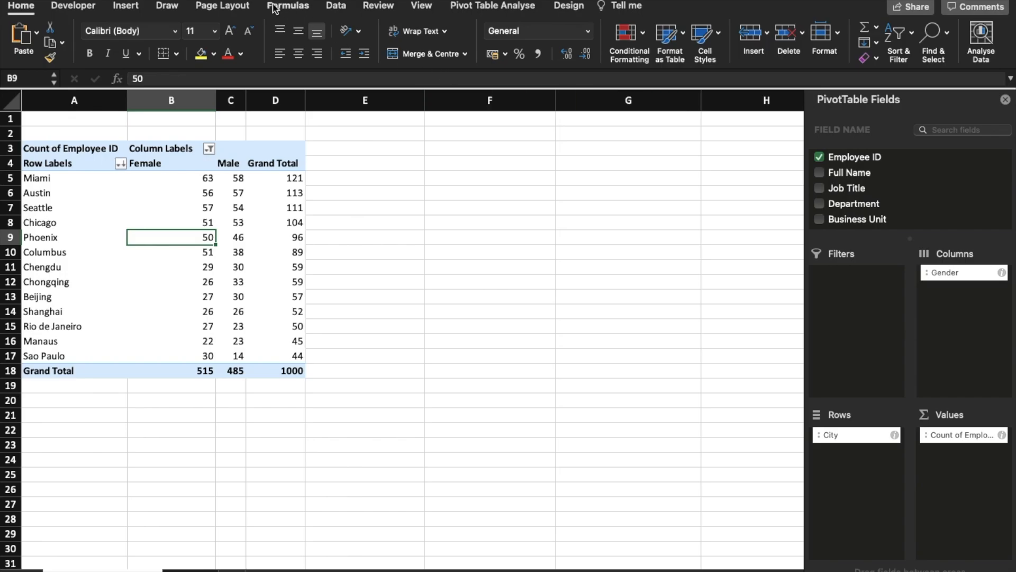
{"action": "left_click", "coordinate": [481, 6]}
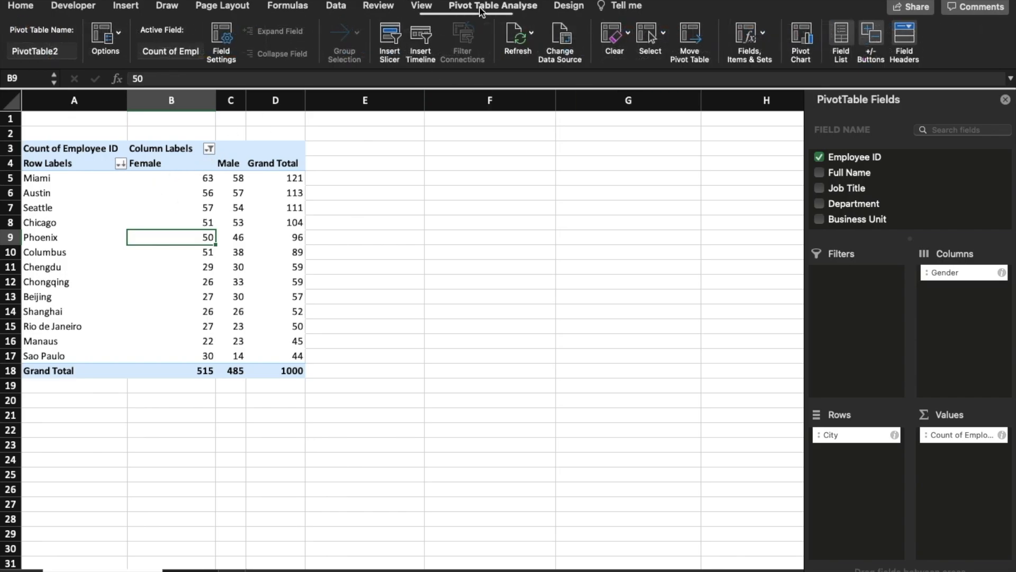
{"action": "left_click", "coordinate": [801, 53]}
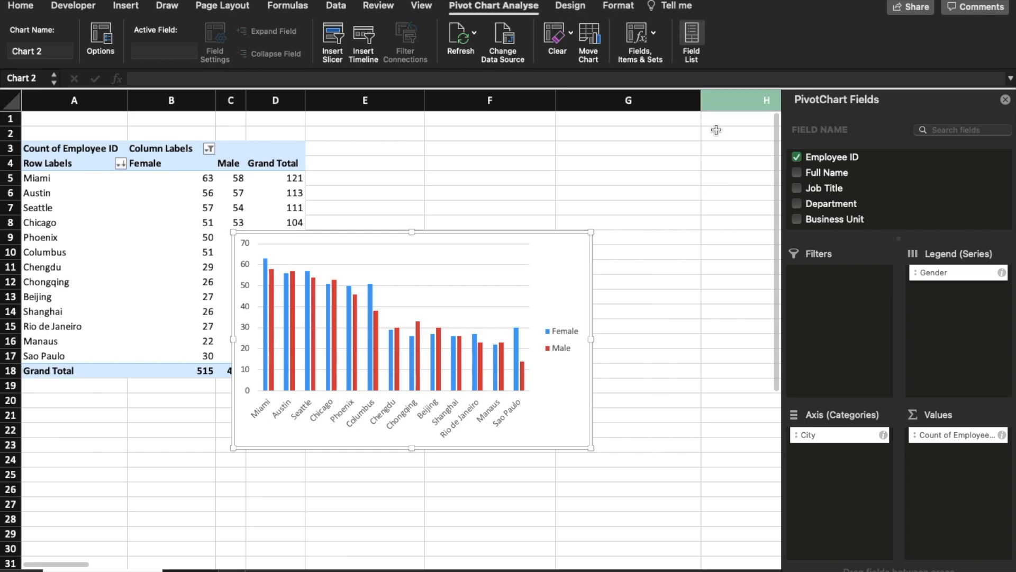
{"action": "left_click_drag", "start_coordinate": [620, 288], "coordinate": [679, 208]}
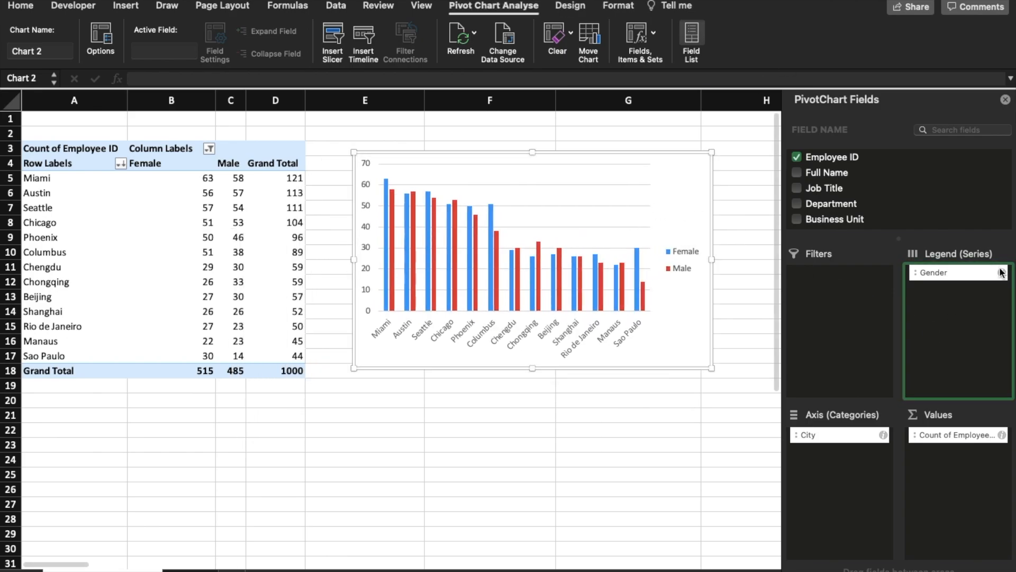
Step: Remove the Gender field from the pivot chart's legend so only the total per city is plotted
{"action": "left_click", "coordinate": [1001, 272]}
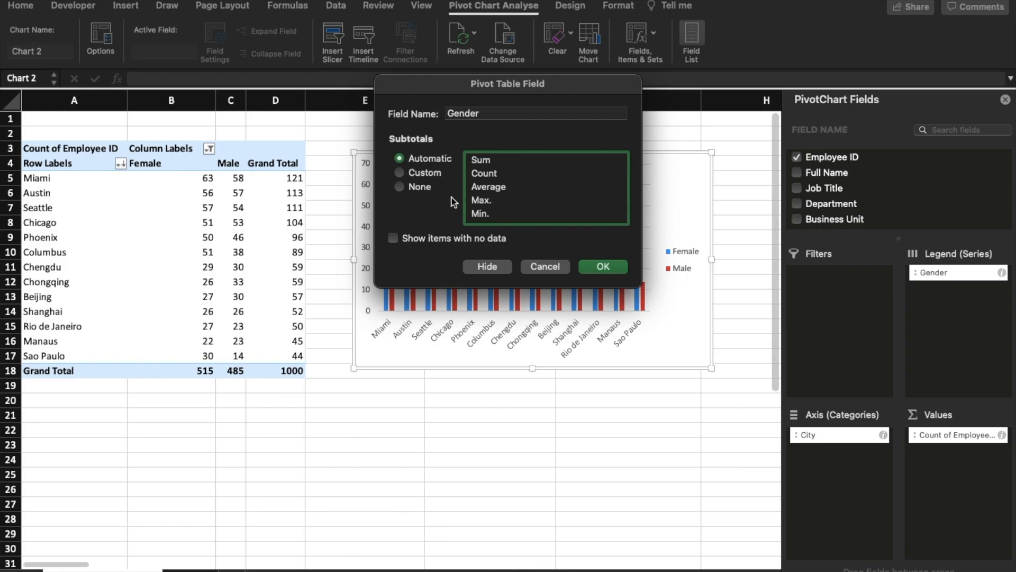
{"action": "left_click", "coordinate": [526, 267]}
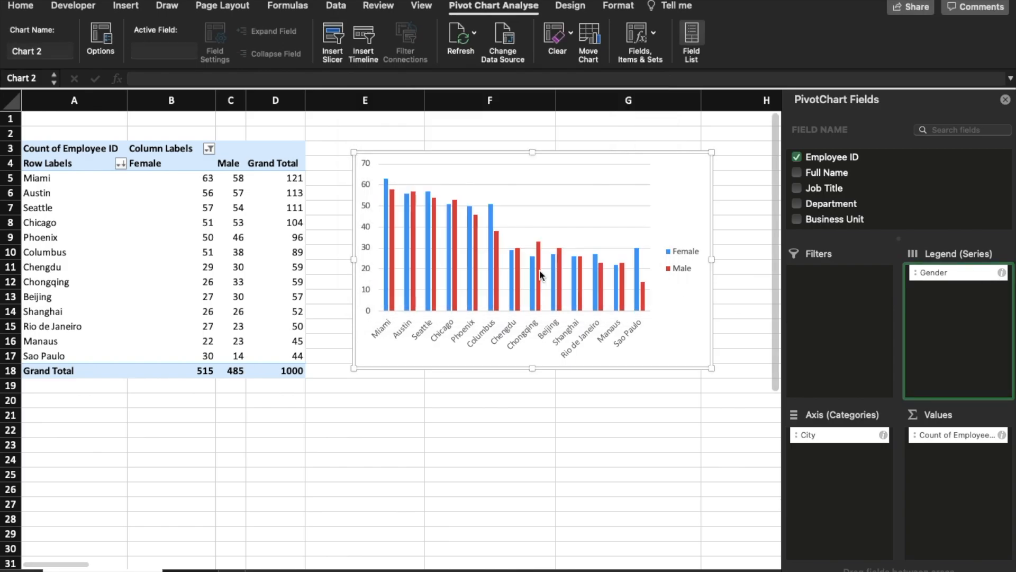
{"action": "left_click", "coordinate": [966, 274]}
{"action": "left_click", "coordinate": [916, 427]}
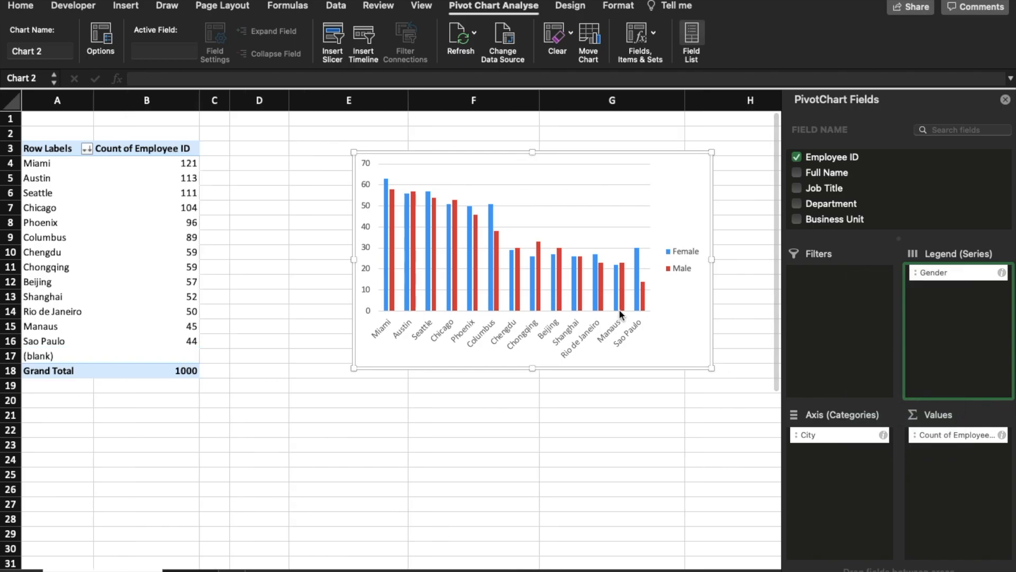
Step: Change the pivot chart of employees per city to a pie chart
{"action": "right_click", "coordinate": [563, 198]}
{"action": "mouse_move", "coordinate": [604, 244]}
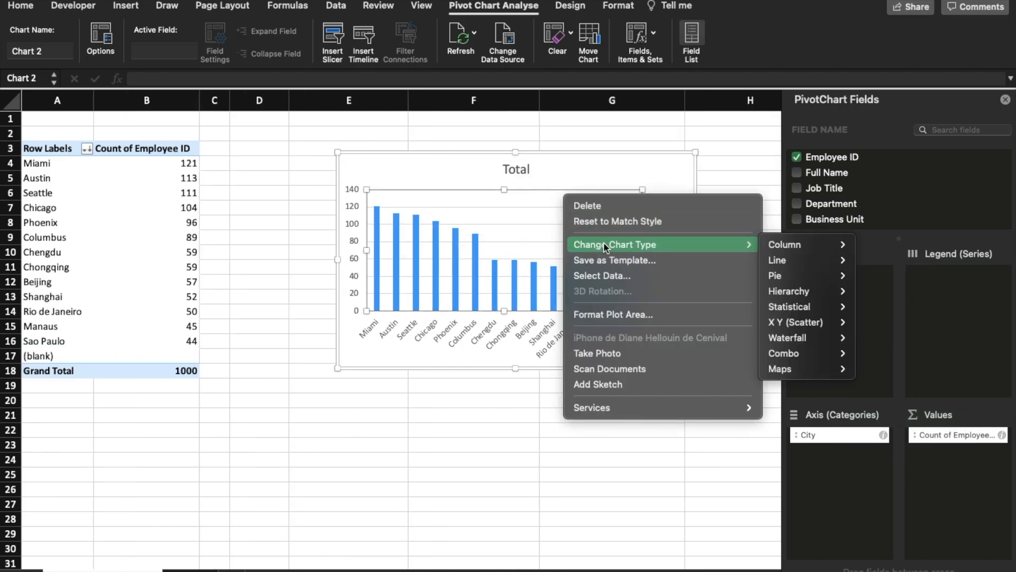
{"action": "mouse_move", "coordinate": [804, 279]}
{"action": "left_click", "coordinate": [568, 333]}
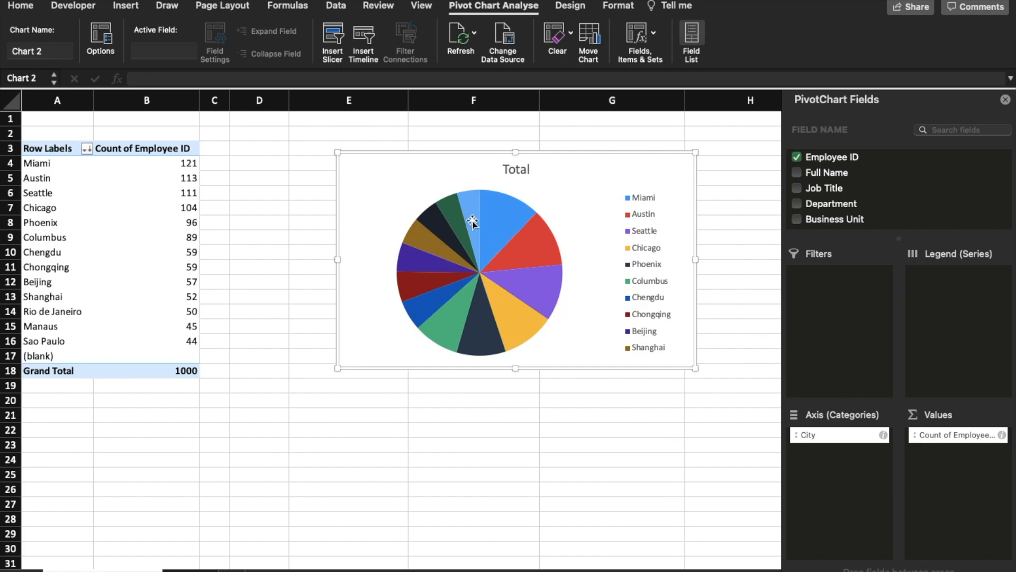
Step: Add data labels to the slices of the pie chart
{"action": "mouse_move", "coordinate": [535, 255]}
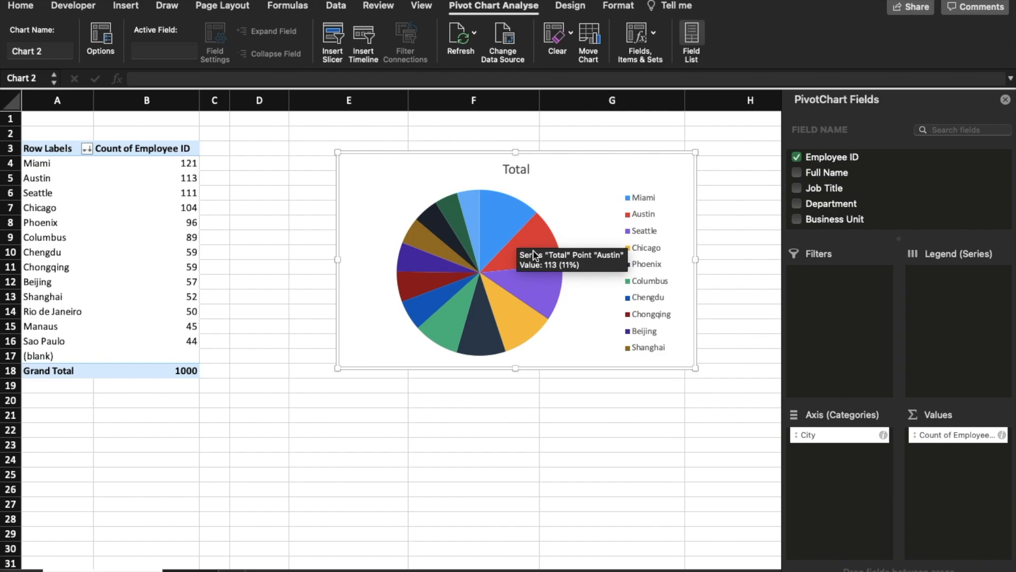
{"action": "mouse_move", "coordinate": [518, 339]}
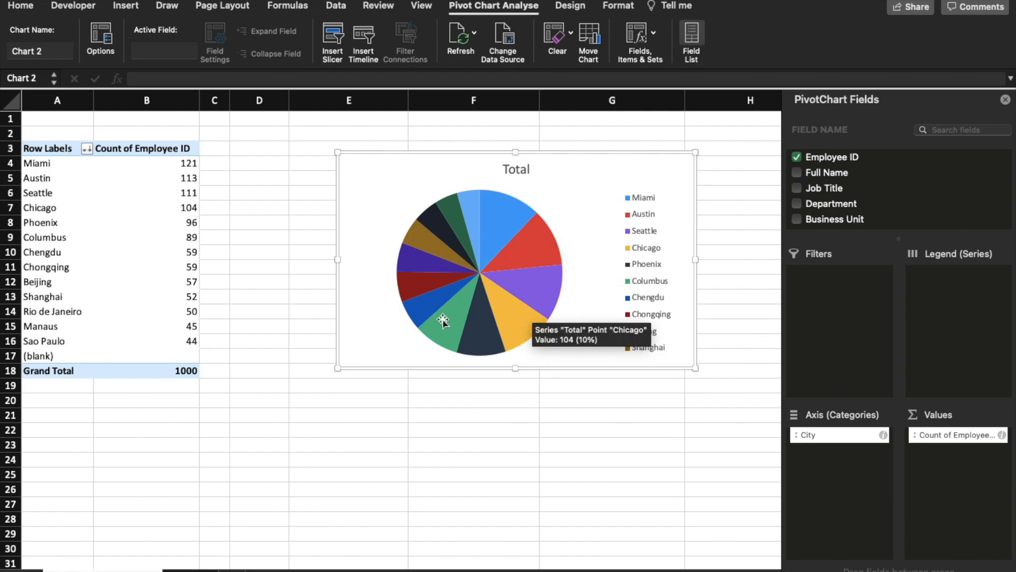
{"action": "mouse_move", "coordinate": [475, 224]}
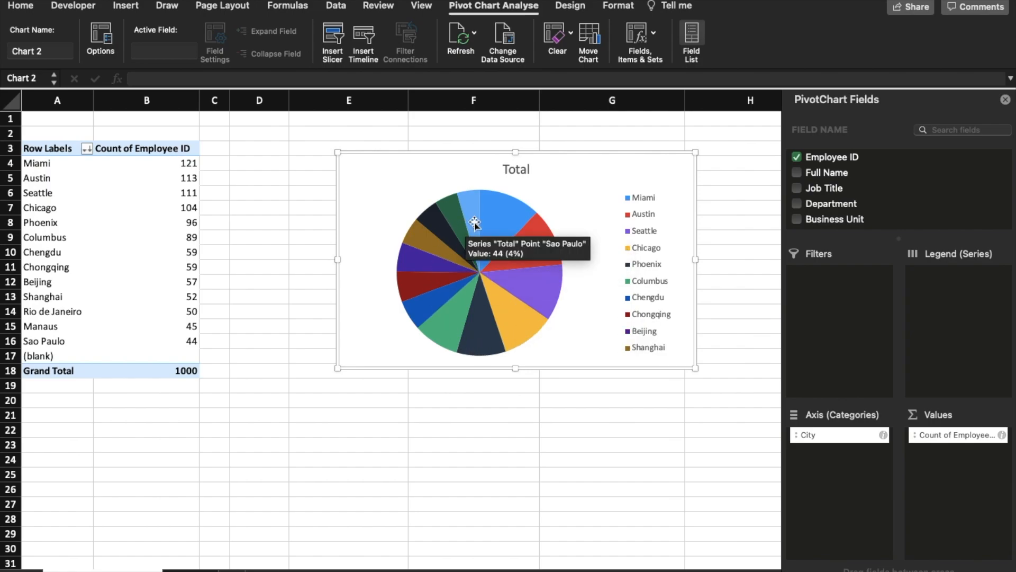
{"action": "right_click", "coordinate": [496, 225]}
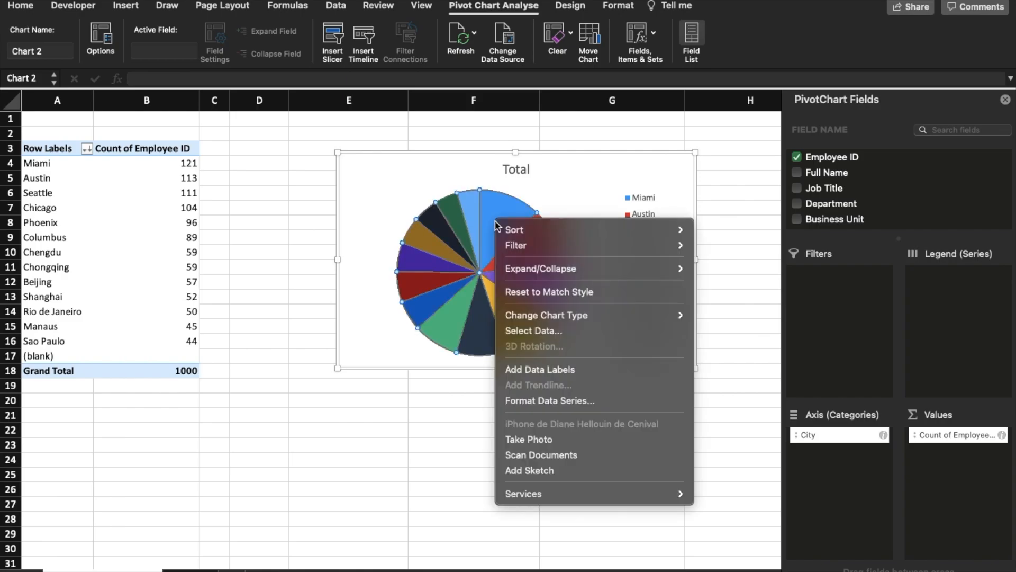
{"action": "left_click", "coordinate": [497, 172]}
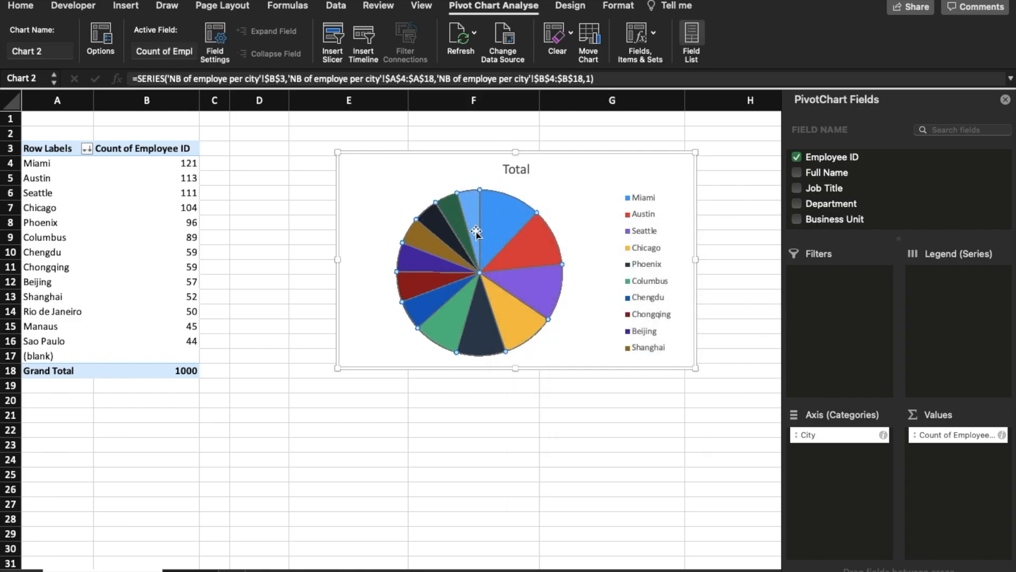
{"action": "mouse_move", "coordinate": [477, 248]}
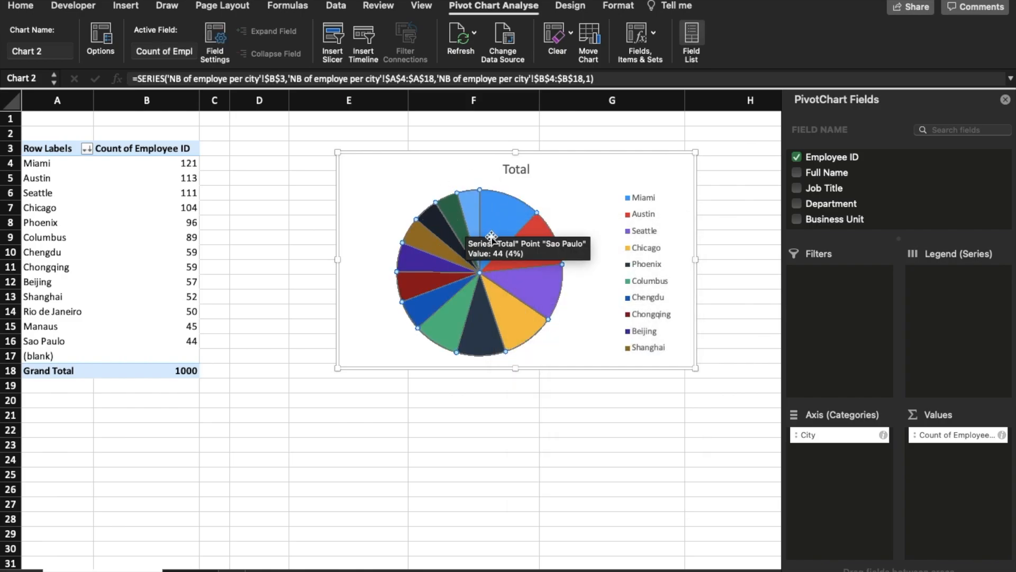
{"action": "right_click", "coordinate": [491, 236]}
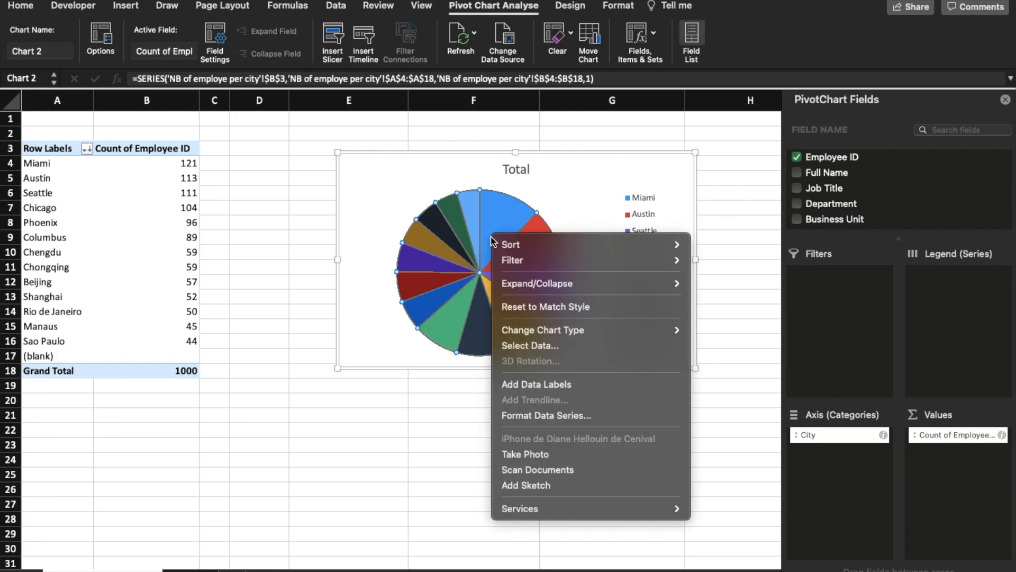
{"action": "left_click", "coordinate": [547, 383]}
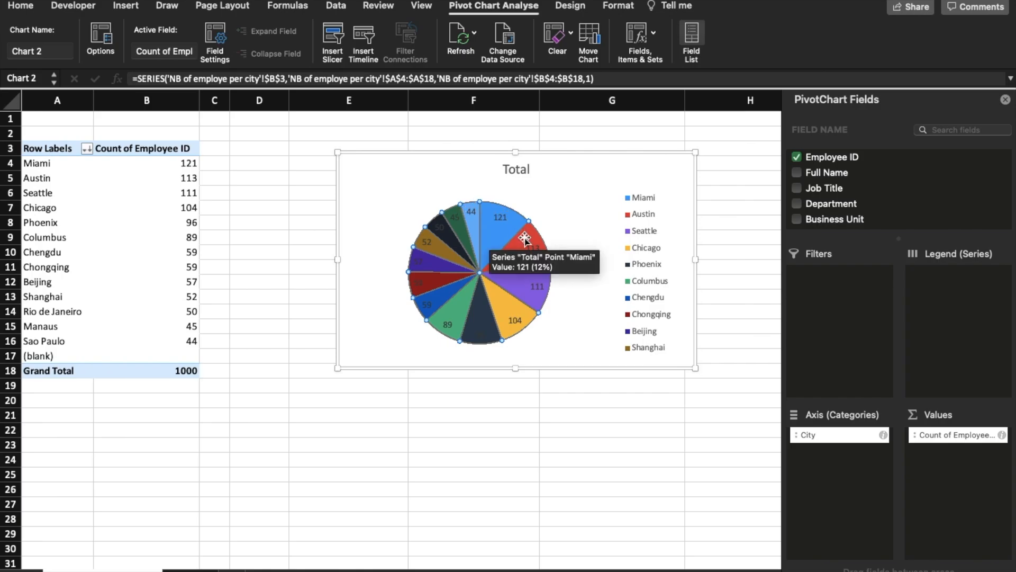
Step: Open the formatting options for the pie chart's data labels
{"action": "left_click", "coordinate": [464, 238]}
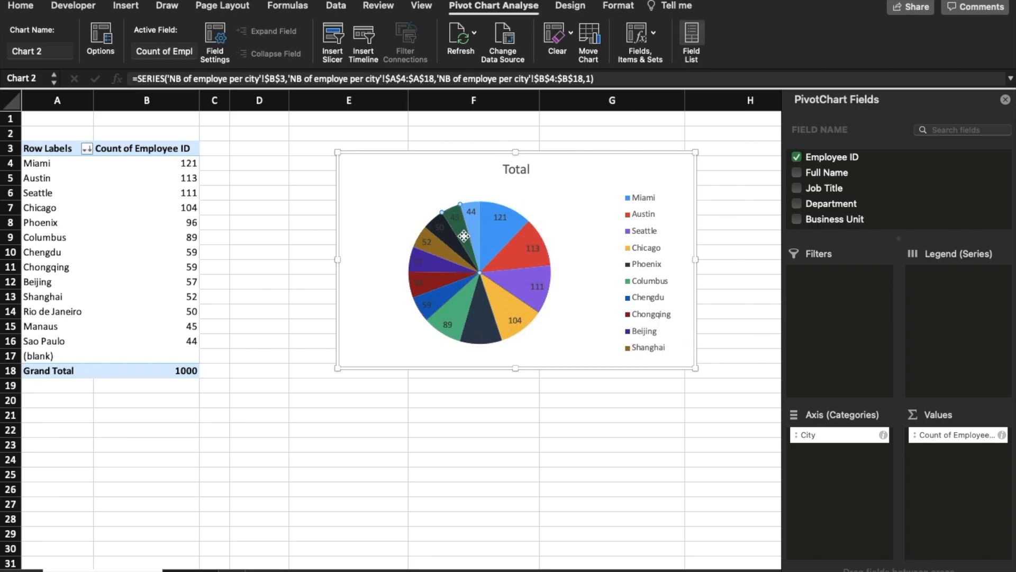
{"action": "right_click", "coordinate": [491, 224]}
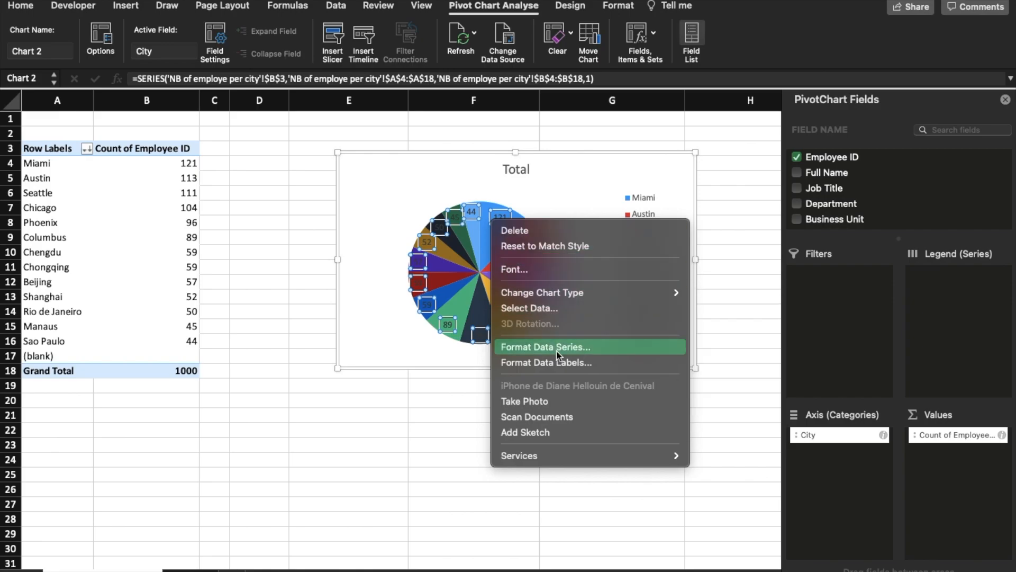
{"action": "left_click", "coordinate": [555, 368]}
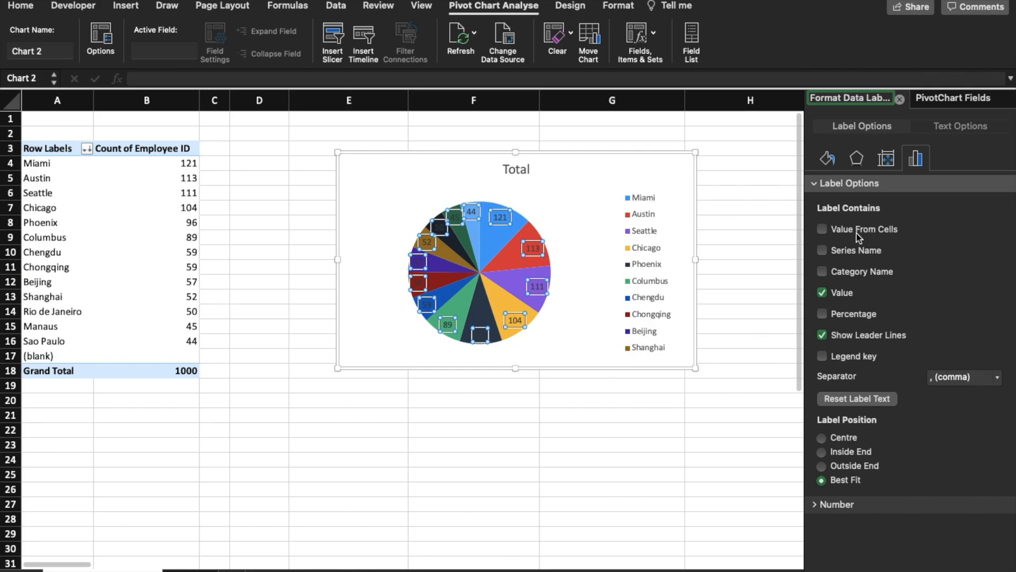
Step: Try including the series name and category name in the pie chart's data labels, and take both out again
{"action": "left_click", "coordinate": [845, 231]}
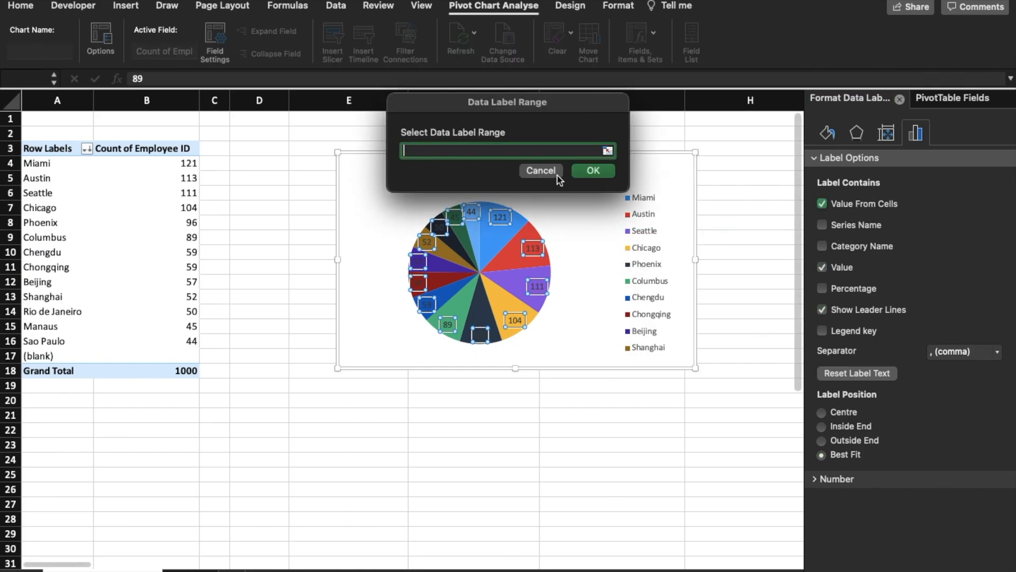
{"action": "left_click", "coordinate": [540, 170]}
{"action": "left_click", "coordinate": [829, 254]}
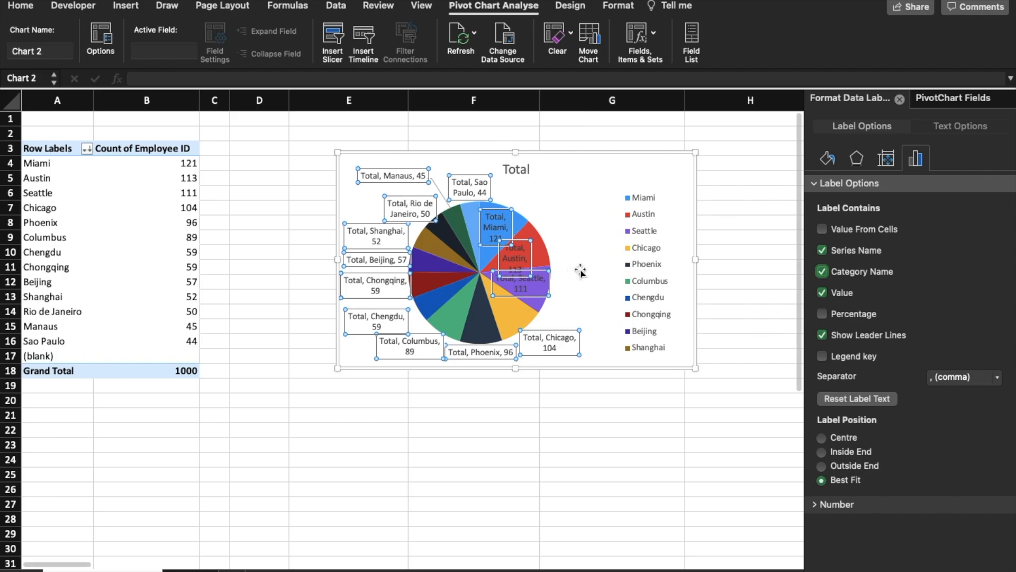
{"action": "left_click", "coordinate": [822, 272]}
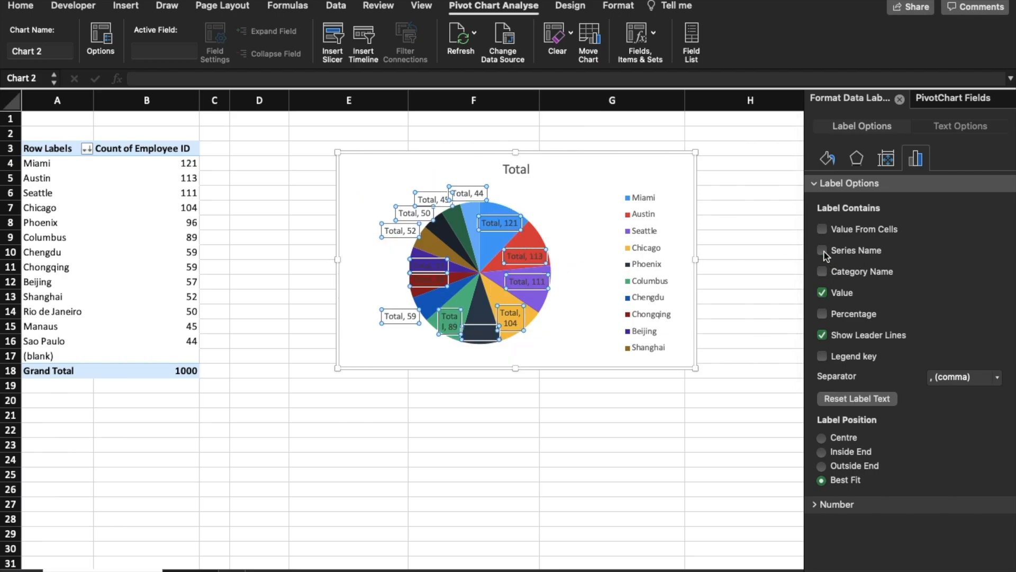
{"action": "left_click", "coordinate": [822, 251]}
Step: Make the pie chart's data labels show the percentage instead of the value
{"action": "left_click", "coordinate": [822, 315]}
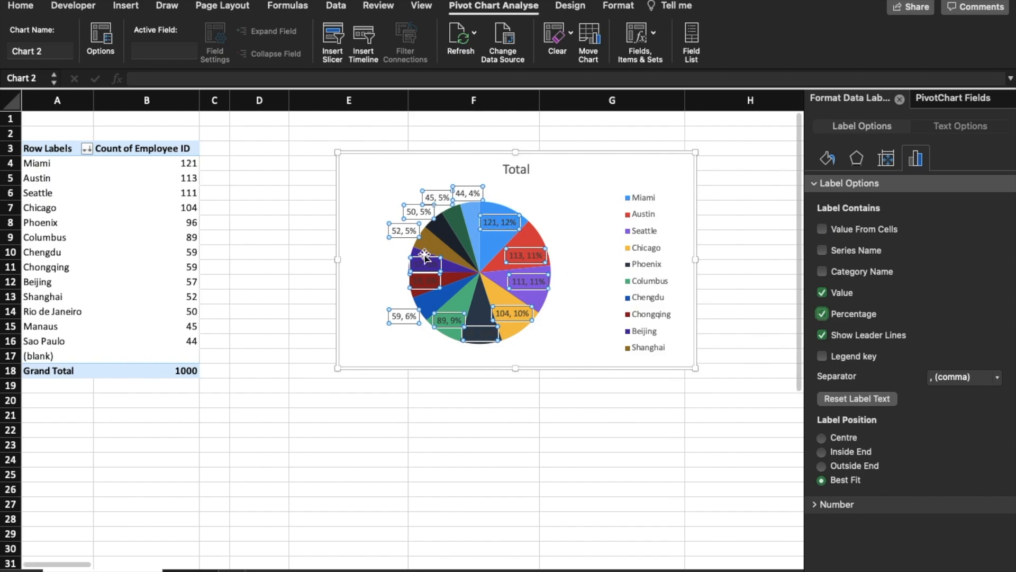
{"action": "left_click", "coordinate": [822, 293]}
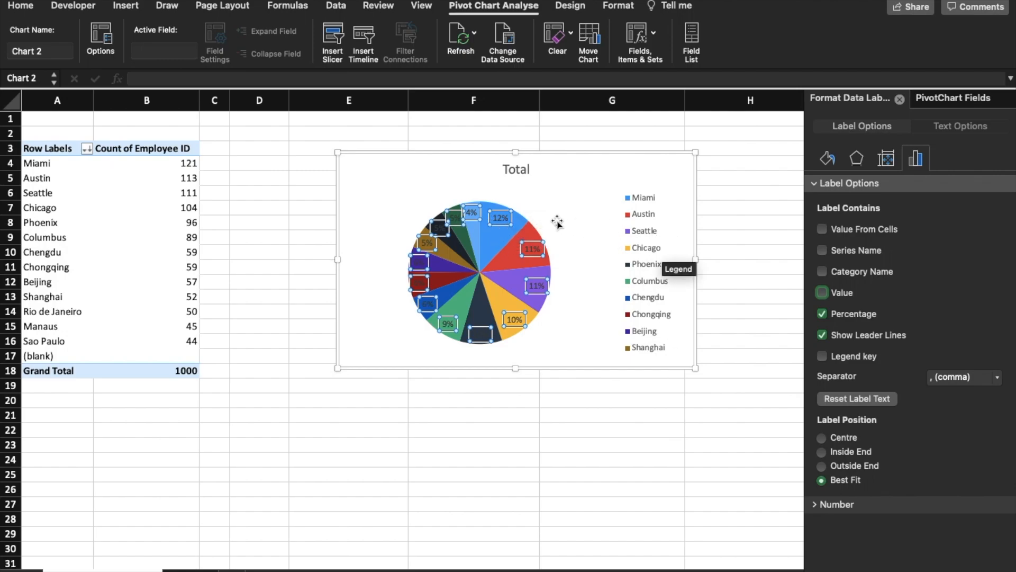
Step: Set the text fill colour of the pie chart's data labels to white
{"action": "left_click", "coordinate": [966, 127]}
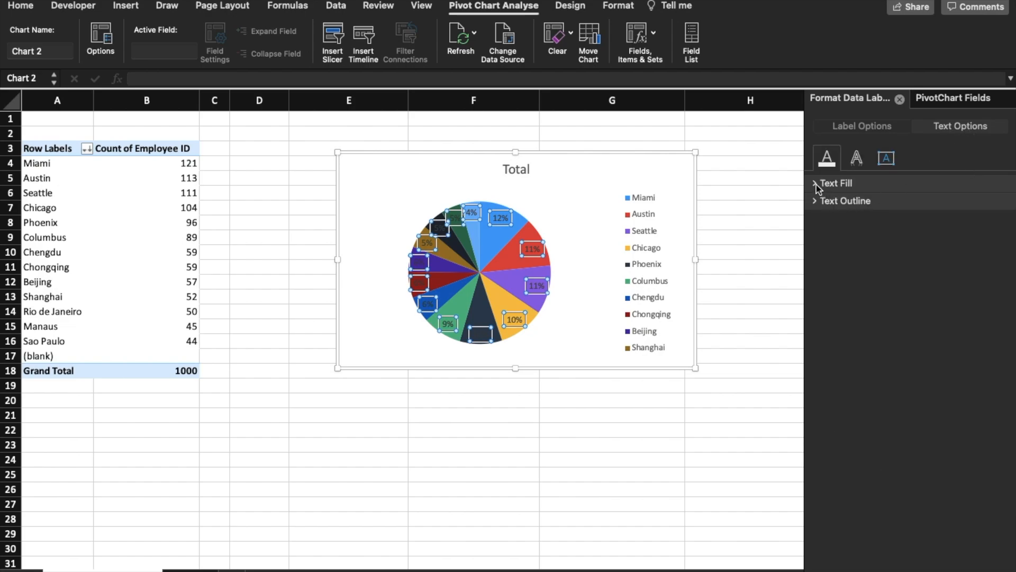
{"action": "left_click", "coordinate": [816, 185]}
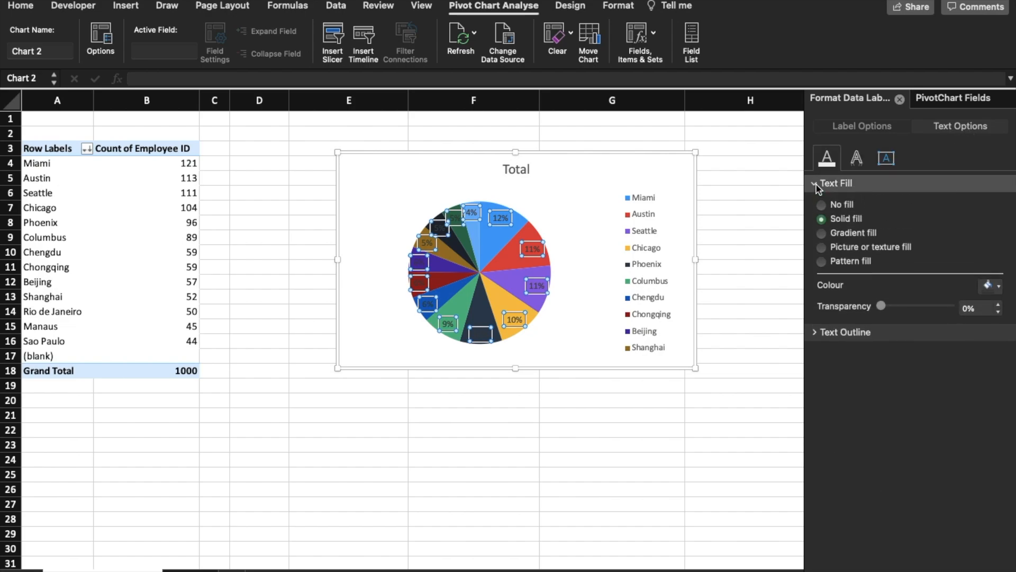
{"action": "left_click", "coordinate": [999, 286]}
{"action": "left_click", "coordinate": [888, 324]}
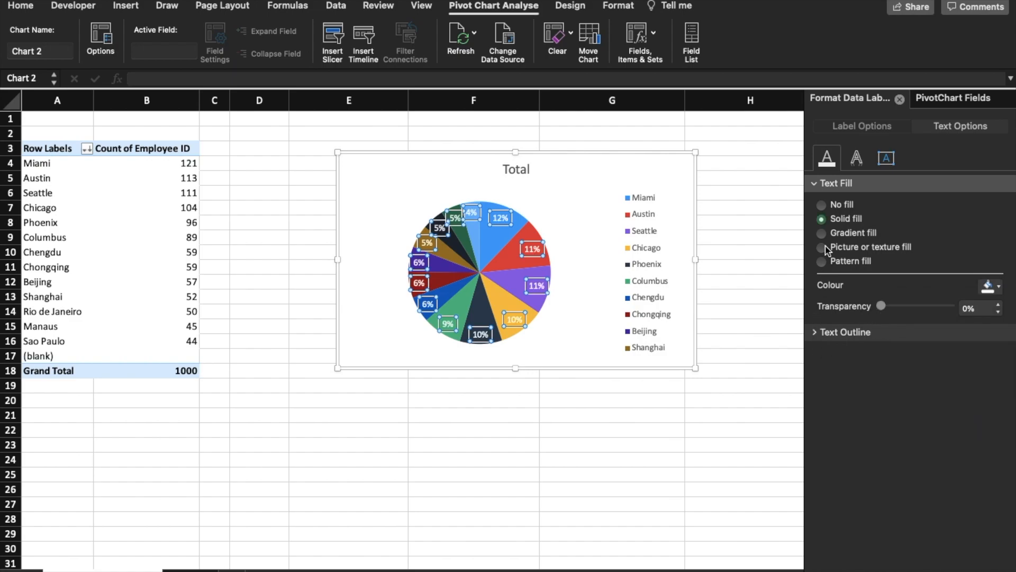
{"action": "left_click", "coordinate": [858, 160]}
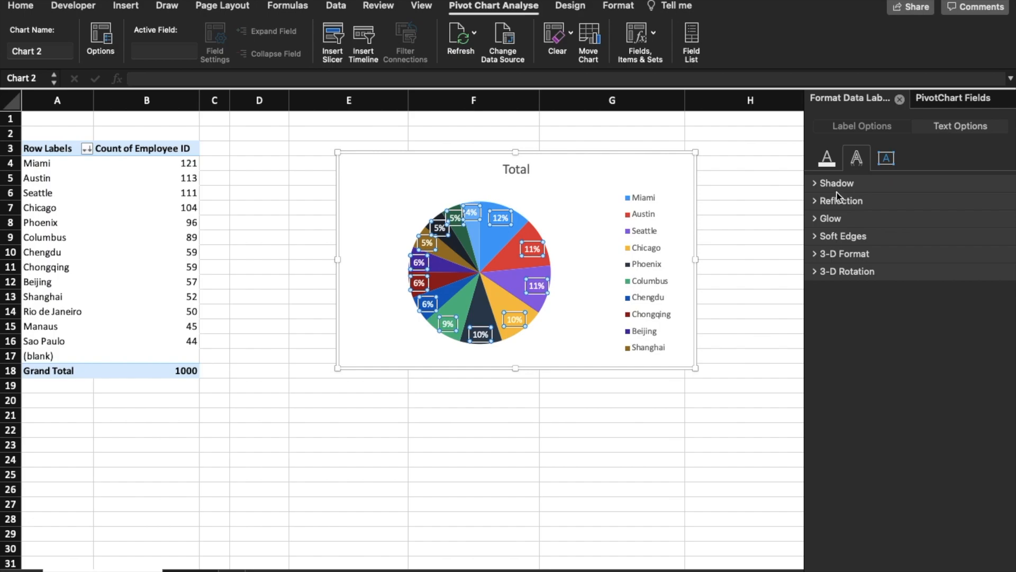
{"action": "left_click", "coordinate": [887, 164]}
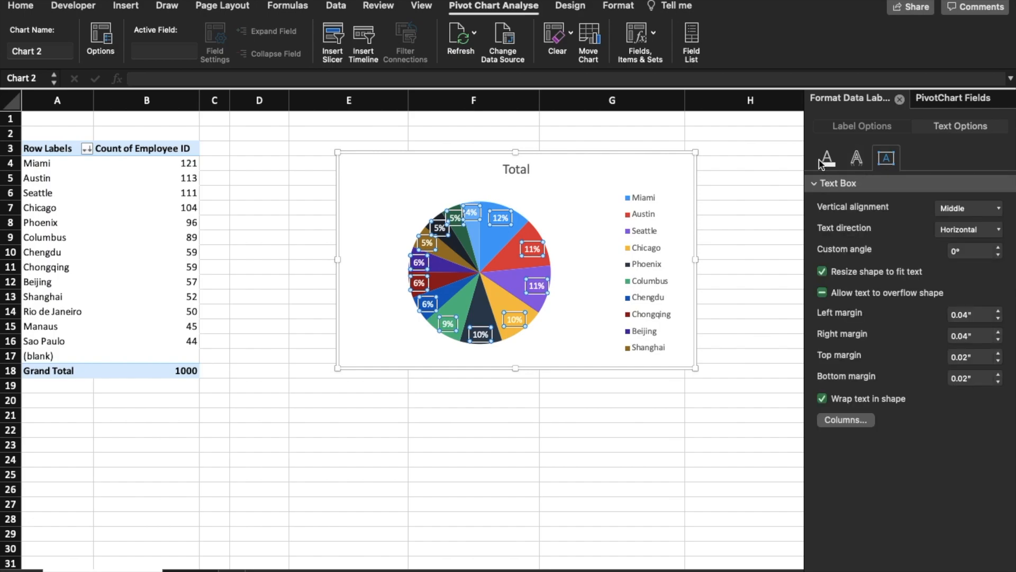
{"action": "left_click", "coordinate": [822, 164]}
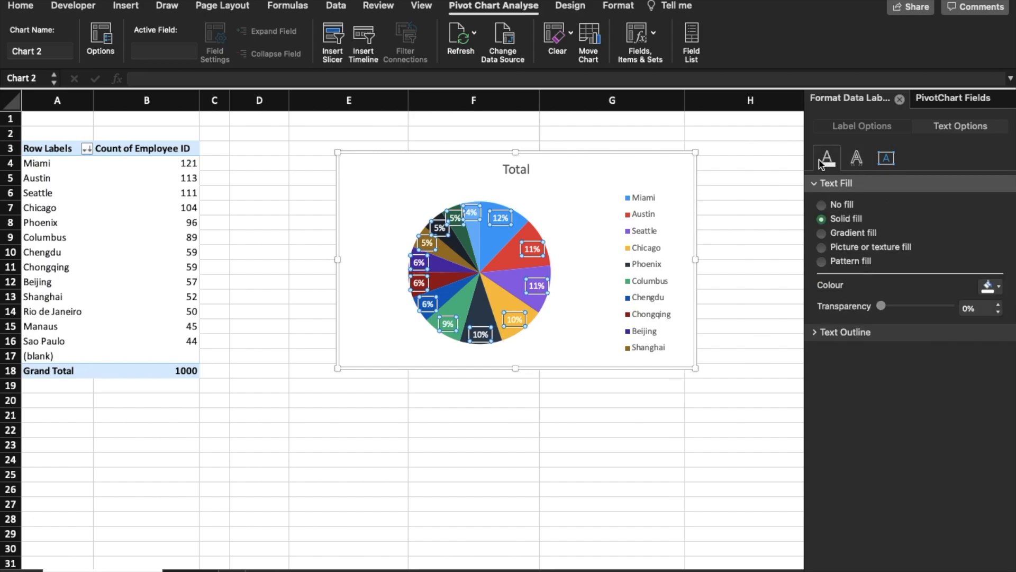
{"action": "left_click", "coordinate": [766, 222]}
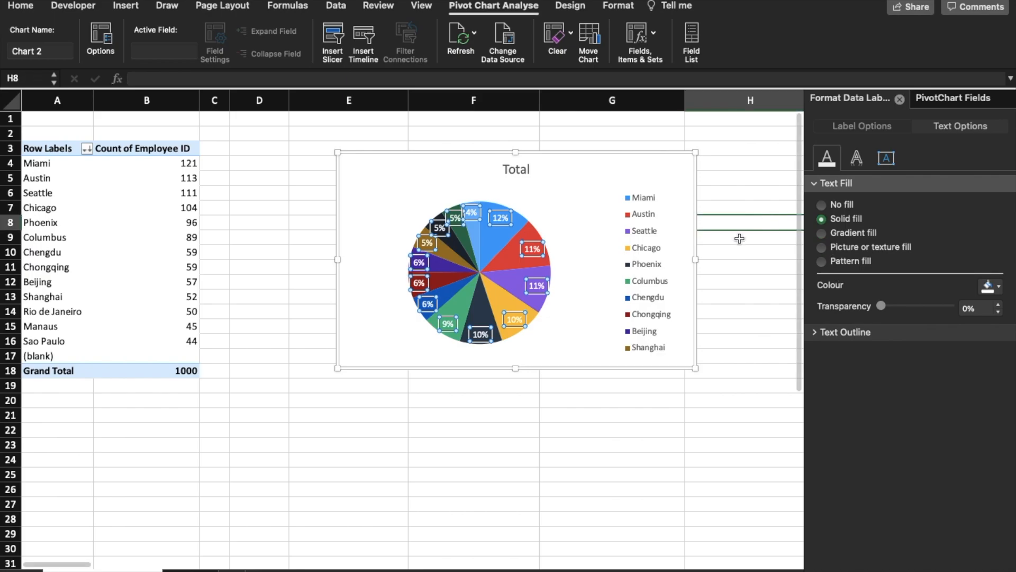
{"action": "left_click", "coordinate": [739, 322]}
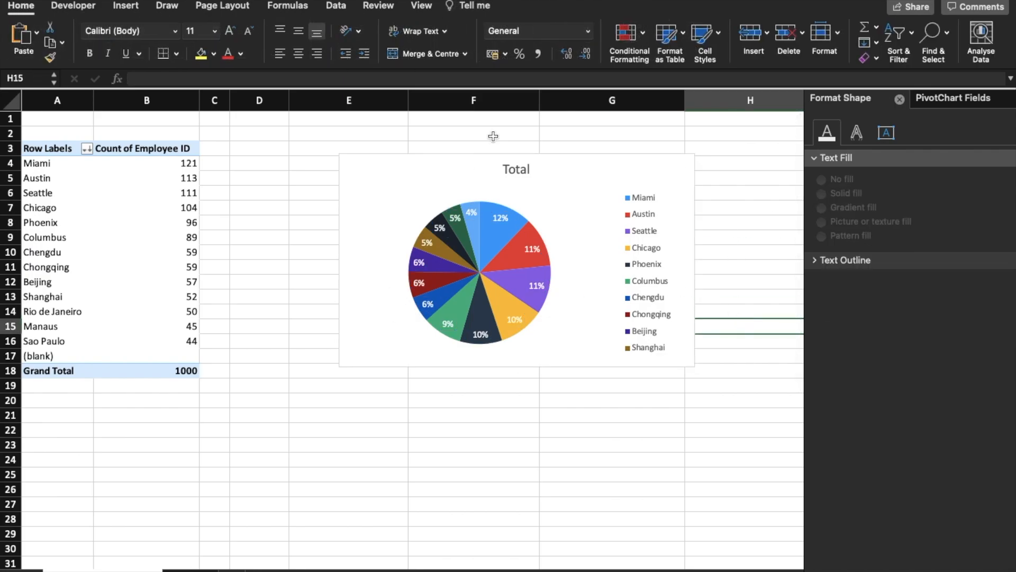
Step: Change the pie chart's title to "Nb of employee per city"
{"action": "left_click", "coordinate": [516, 169]}
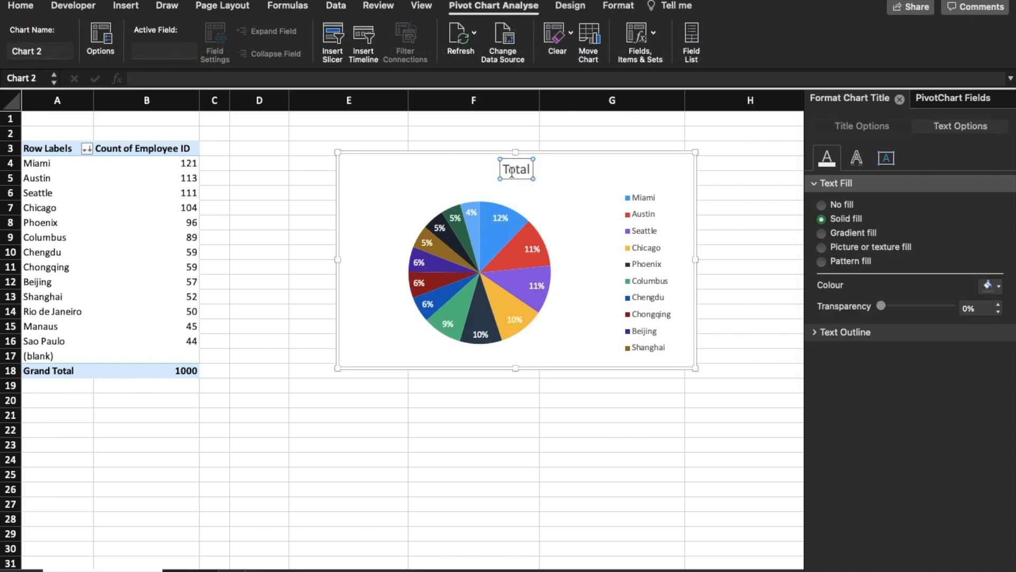
{"action": "double_click", "coordinate": [511, 170]}
{"action": "type", "text": "Nb of"}
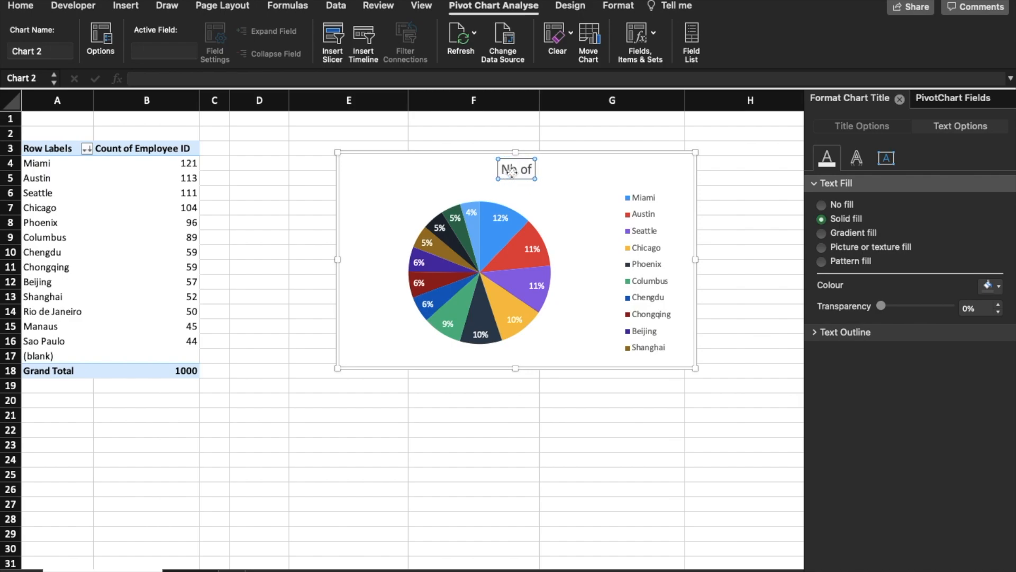
{"action": "type", "text": " employee p"}
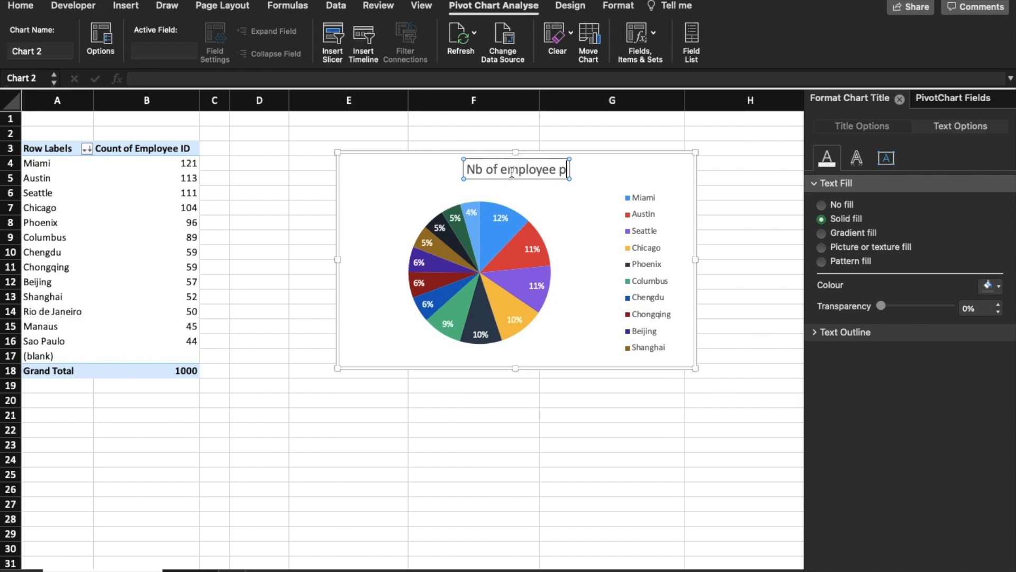
{"action": "type", "text": "er city"}
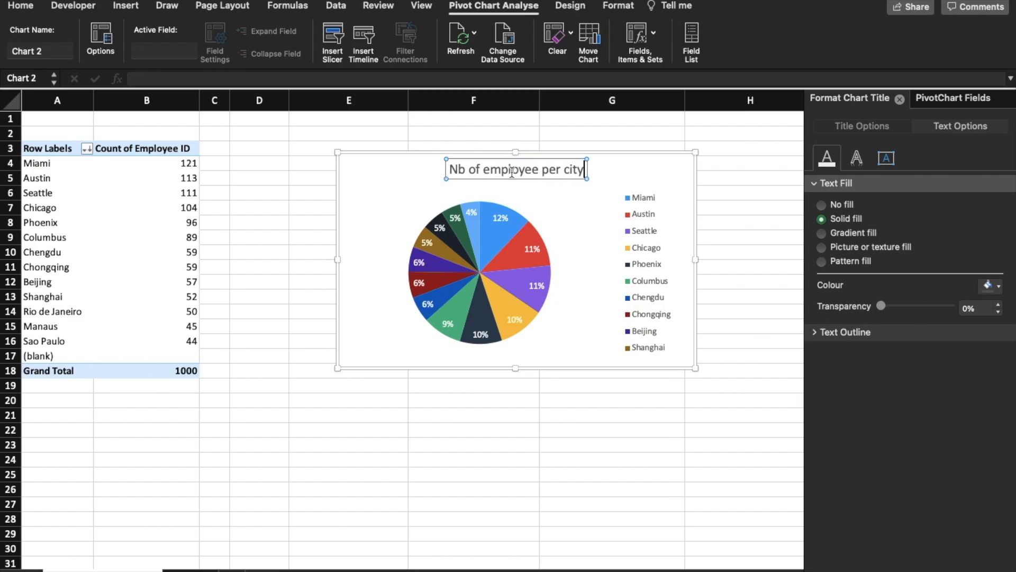
{"action": "left_click", "coordinate": [269, 381]}
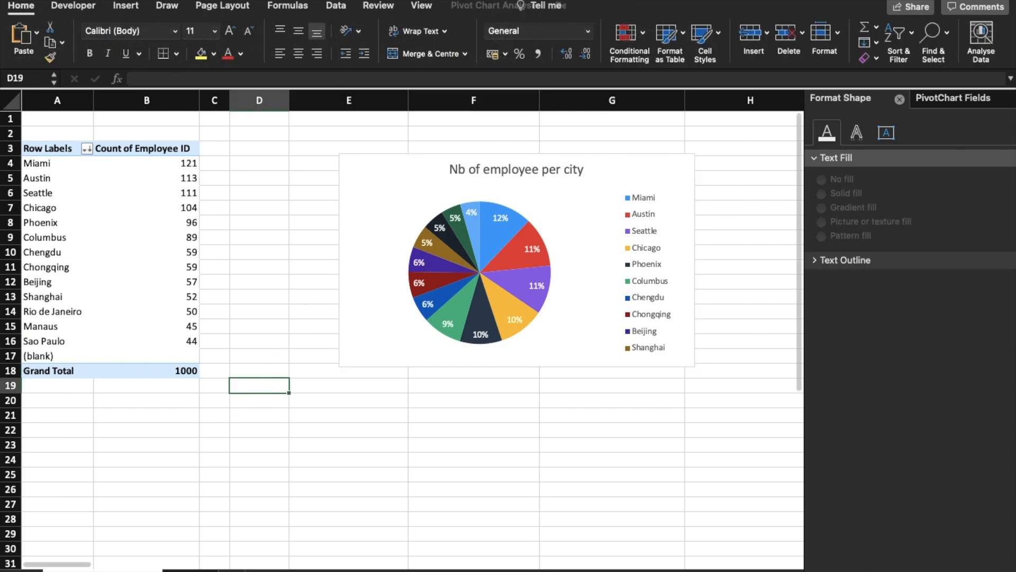
Step: Rename the worksheet holding the pivot table and pie chart, and add a blank worksheet
{"action": "double_click", "coordinate": [103, 570]}
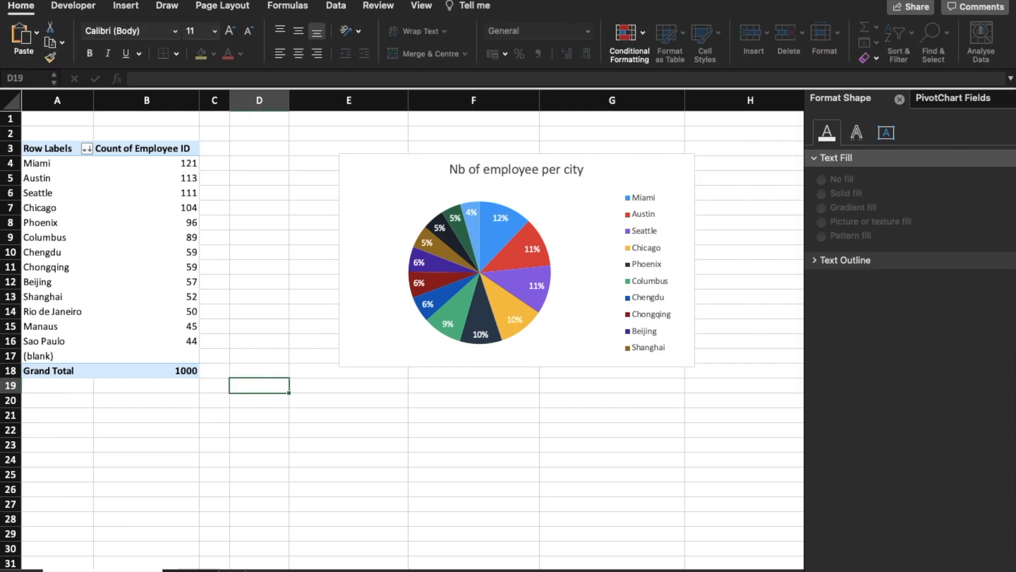
{"action": "left_click", "coordinate": [328, 450]}
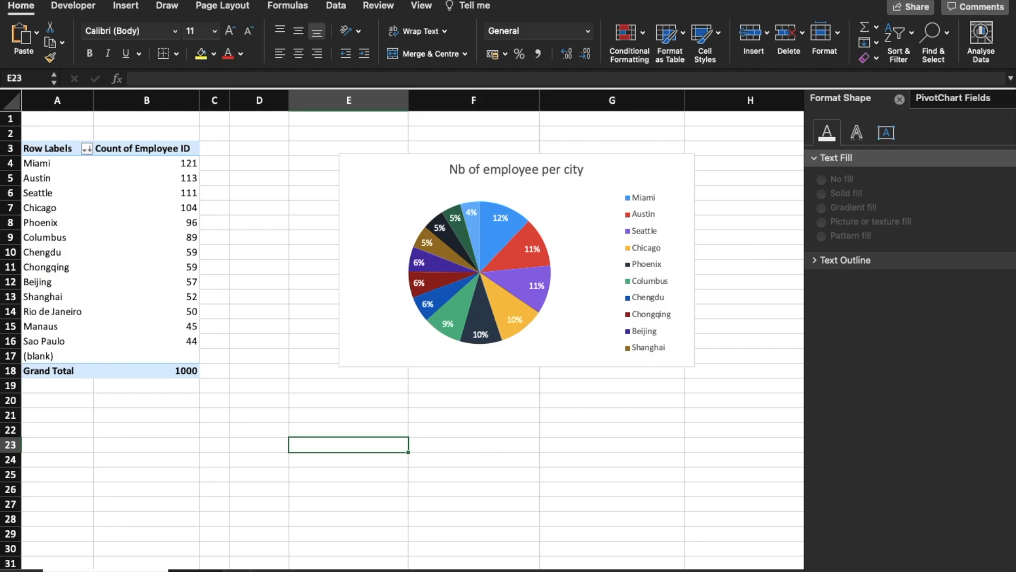
{"action": "left_click", "coordinate": [237, 571]}
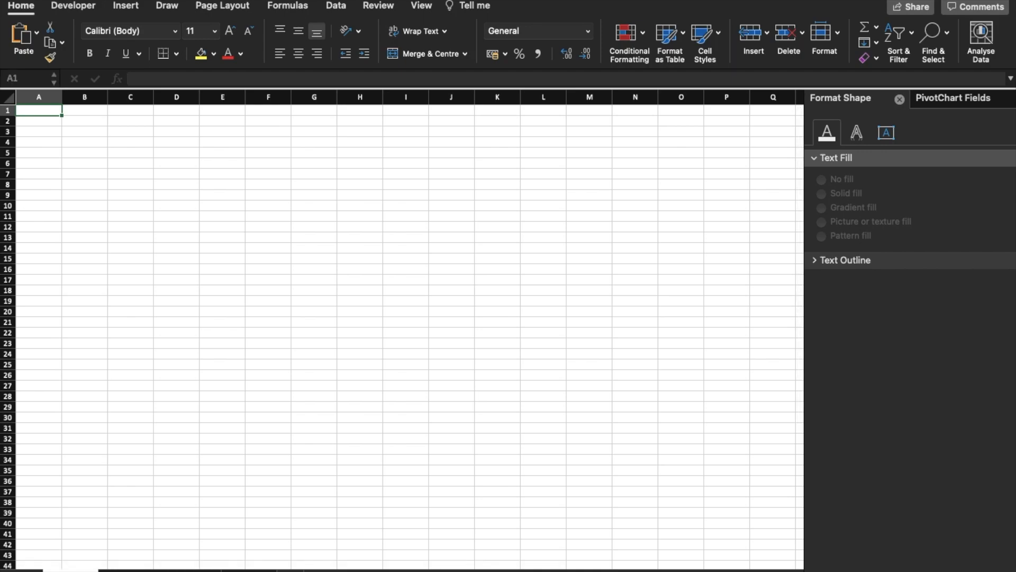
{"action": "left_click", "coordinate": [143, 417]}
Step: Merge and centre cells A1:O2 on the blank worksheet and enter "TITLE" in them
{"action": "left_click", "coordinate": [52, 113]}
{"action": "left_click_drag", "start_coordinate": [52, 113], "coordinate": [684, 123]}
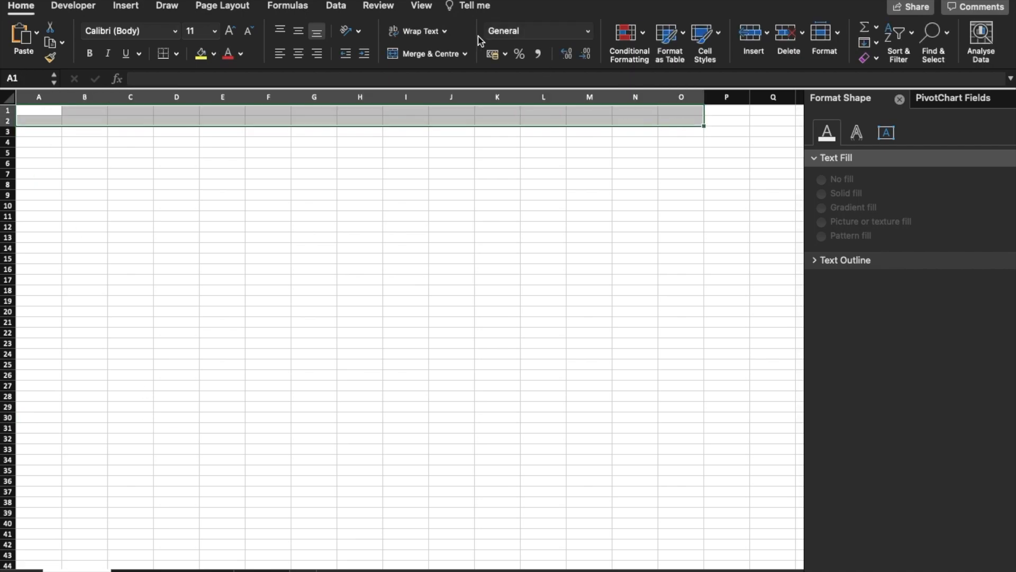
{"action": "left_click", "coordinate": [442, 55]}
{"action": "type", "text": "TlTK"}
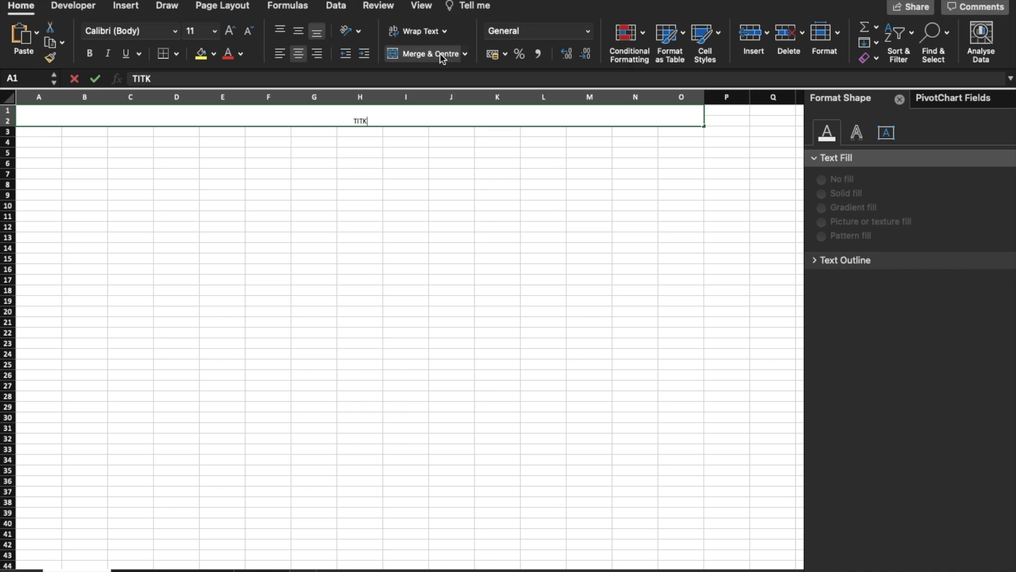
{"action": "type", "text": "EE"}
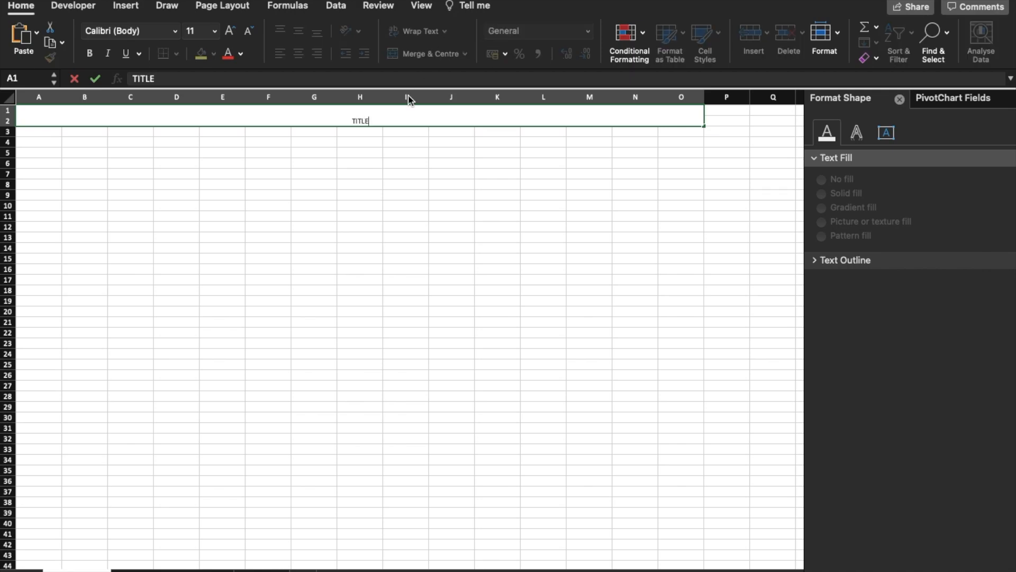
{"action": "left_click", "coordinate": [176, 173]}
{"action": "left_click_drag", "start_coordinate": [43, 132], "coordinate": [681, 161]}
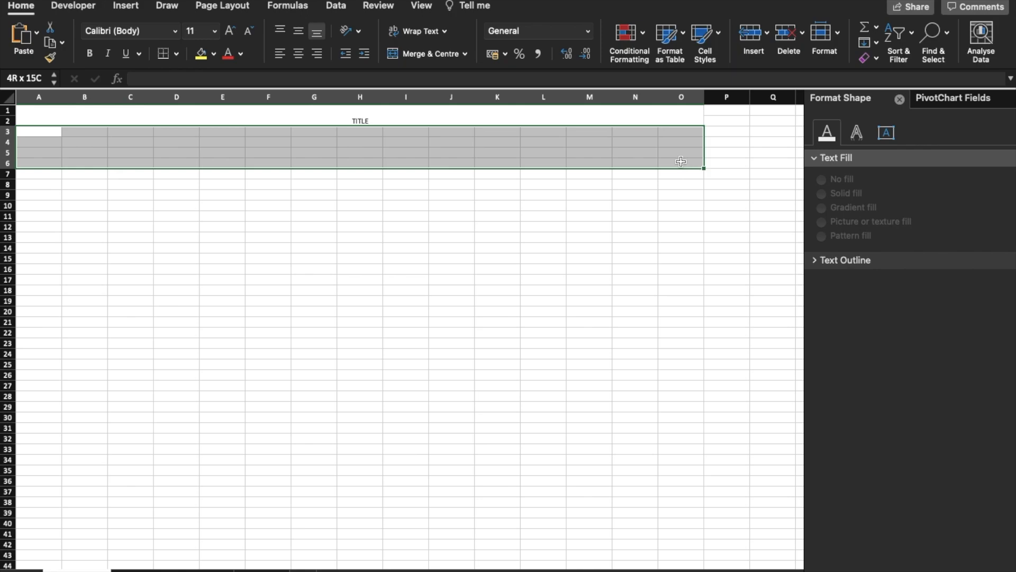
{"action": "left_click", "coordinate": [427, 53]}
{"action": "left_click", "coordinate": [427, 53]}
Step: Merge and centre cells A3:D5 below the title and enter "Slicer for cities"
{"action": "left_click_drag", "start_coordinate": [46, 132], "coordinate": [179, 154]}
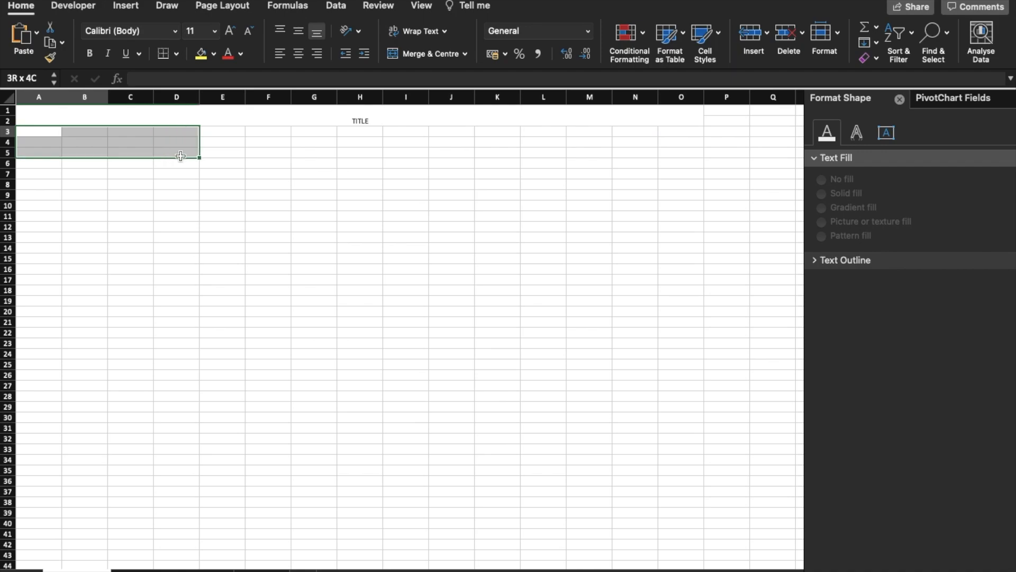
{"action": "left_click", "coordinate": [437, 55]}
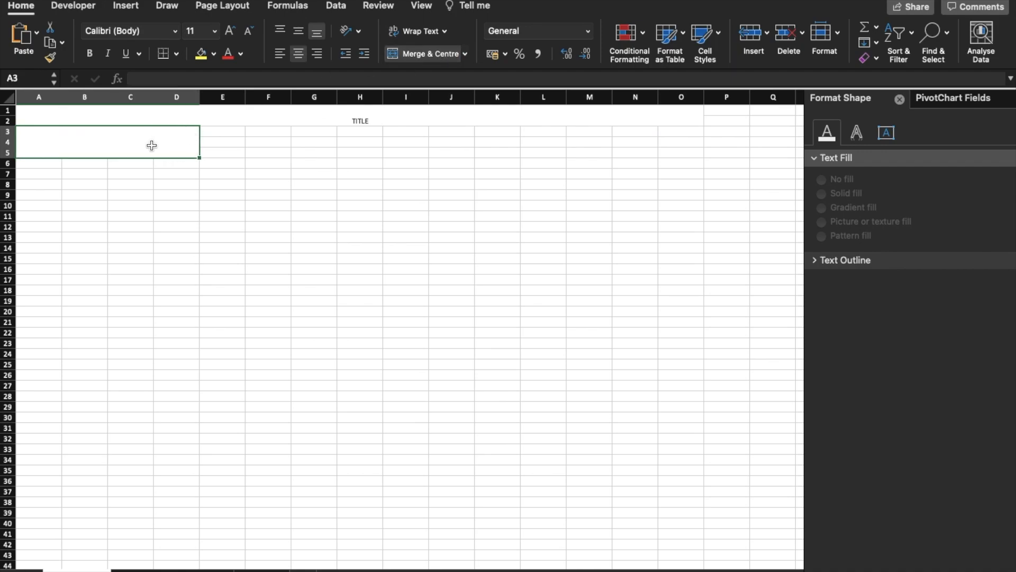
{"action": "type", "text": "Slicer for cities"}
{"action": "left_click", "coordinate": [286, 177]}
Step: Merge and centre cells E3:H5 and enter "Slicer for start date"
{"action": "left_click_drag", "start_coordinate": [233, 131], "coordinate": [360, 154]}
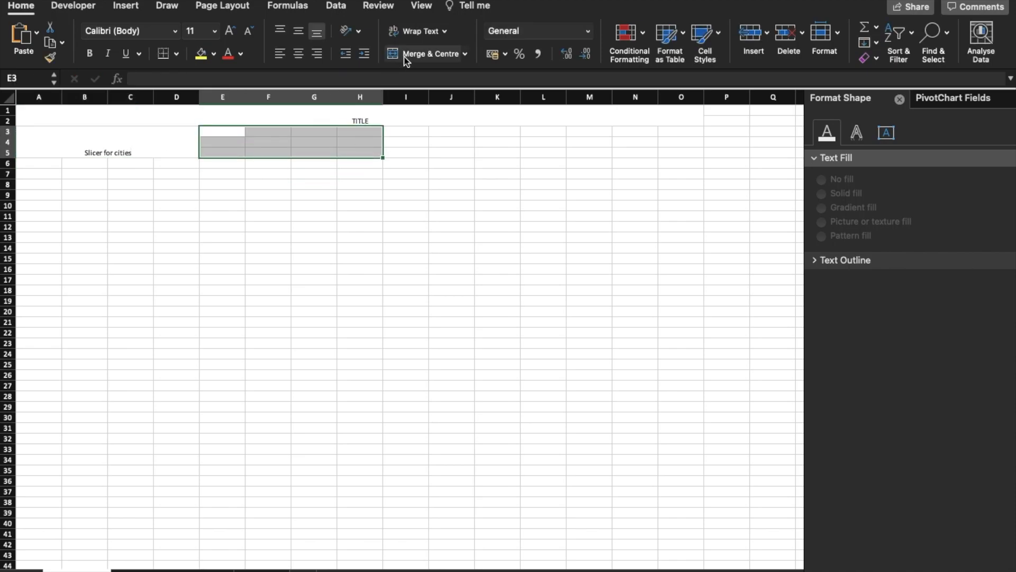
{"action": "left_click", "coordinate": [405, 55]}
{"action": "type", "text": "Slicer for start date"}
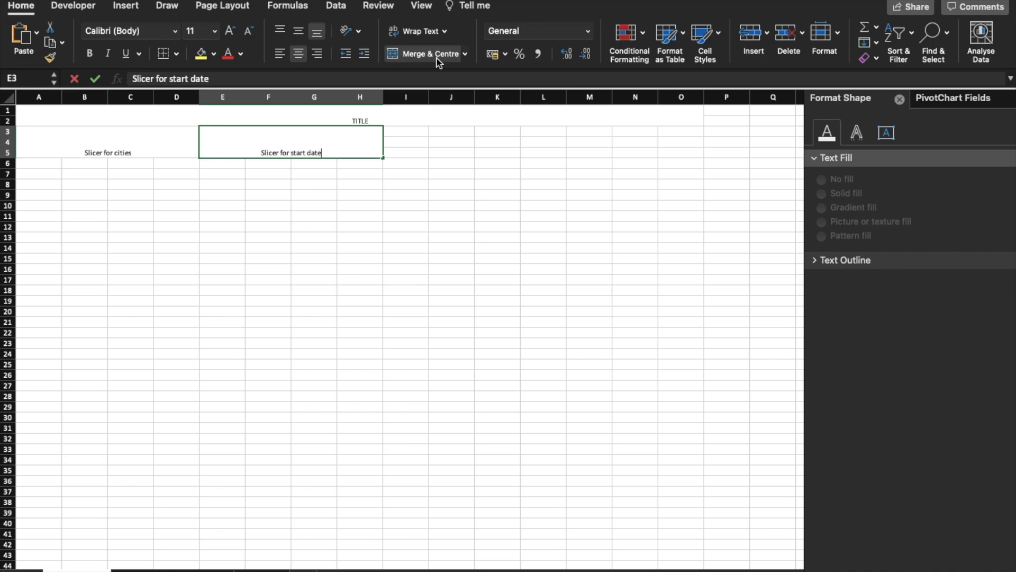
{"action": "left_click", "coordinate": [654, 162]}
Step: Merge and centre cells I3:L5 and enter "Slicer for ethnicity"
{"action": "left_click_drag", "start_coordinate": [399, 131], "coordinate": [538, 157]}
{"action": "left_click", "coordinate": [419, 58]}
{"action": "type", "text": "Slicer for "}
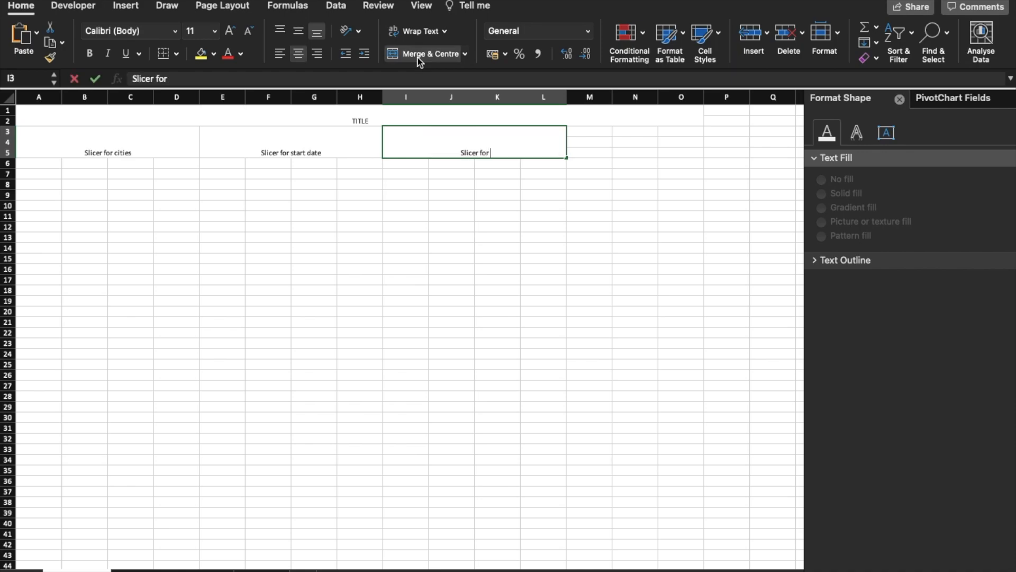
{"action": "type", "text": "ethic"}
{"action": "key", "text": "BackSpace"}
{"action": "type", "text": "nicity"}
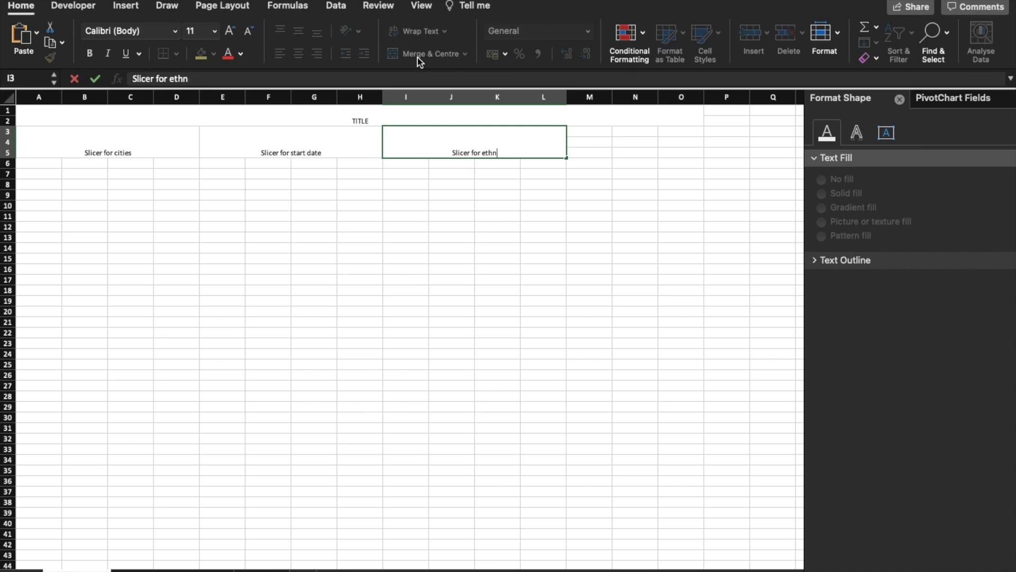
{"action": "key", "text": "Tab"}
Step: Merge and centre cells M3:O5 and enter "Slicer for gender"
{"action": "left_click_drag", "start_coordinate": [599, 127], "coordinate": [681, 154]}
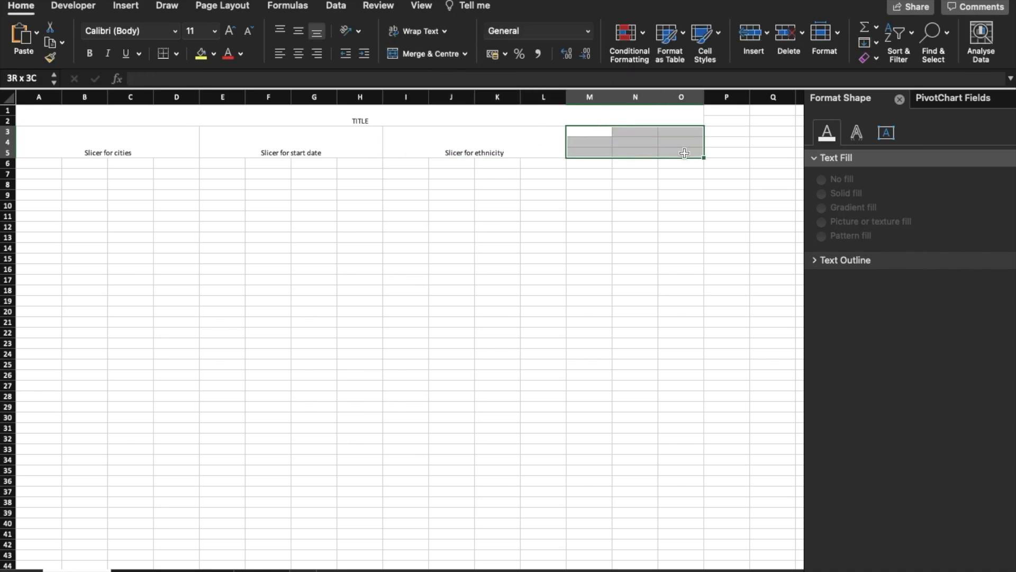
{"action": "left_click", "coordinate": [430, 54]}
{"action": "type", "text": "Slicer for gender"}
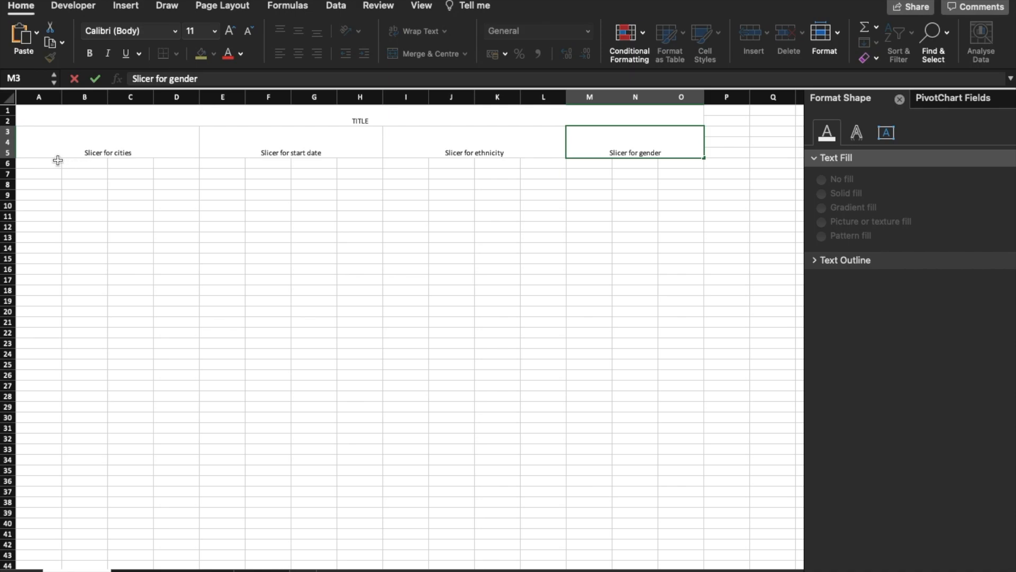
Step: Merge and centre cells A6:D15 and enter "Salaries: who is paid more and what the role"
{"action": "left_click_drag", "start_coordinate": [47, 165], "coordinate": [174, 254]}
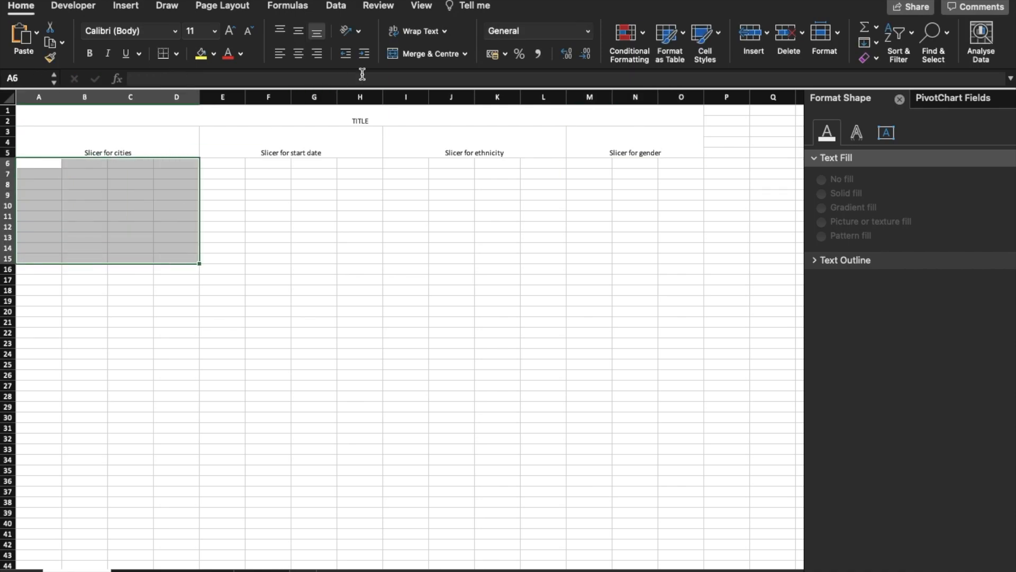
{"action": "left_click", "coordinate": [417, 53]}
{"action": "type", "text": "Sal"}
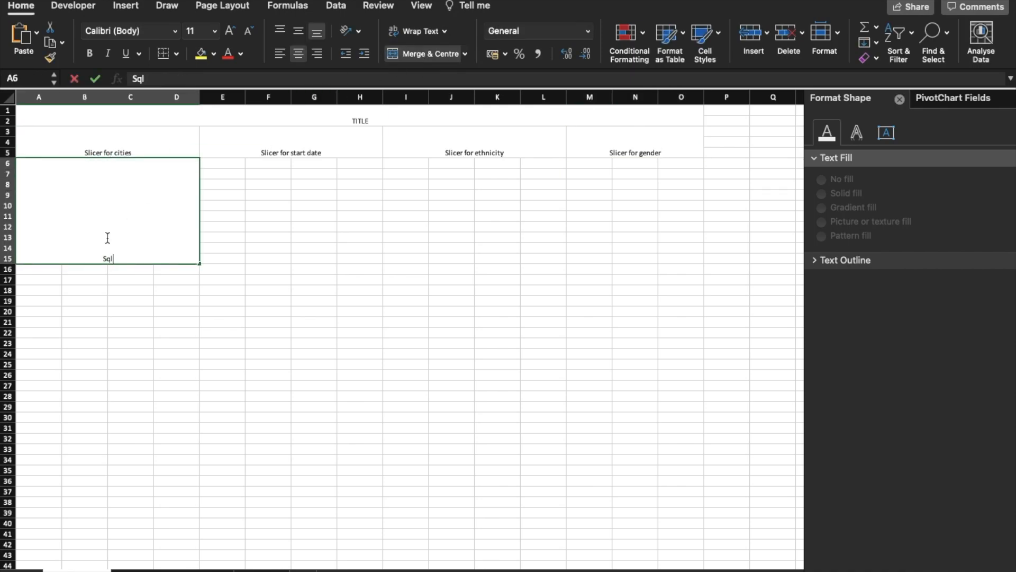
{"action": "type", "text": "aries: who is"}
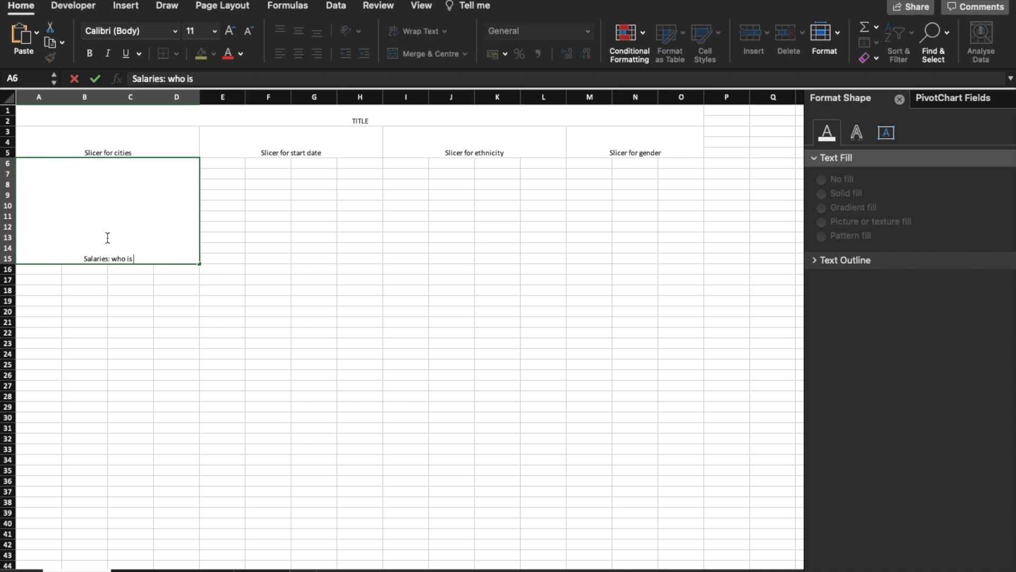
{"action": "type", "text": " paid more and what the role"}
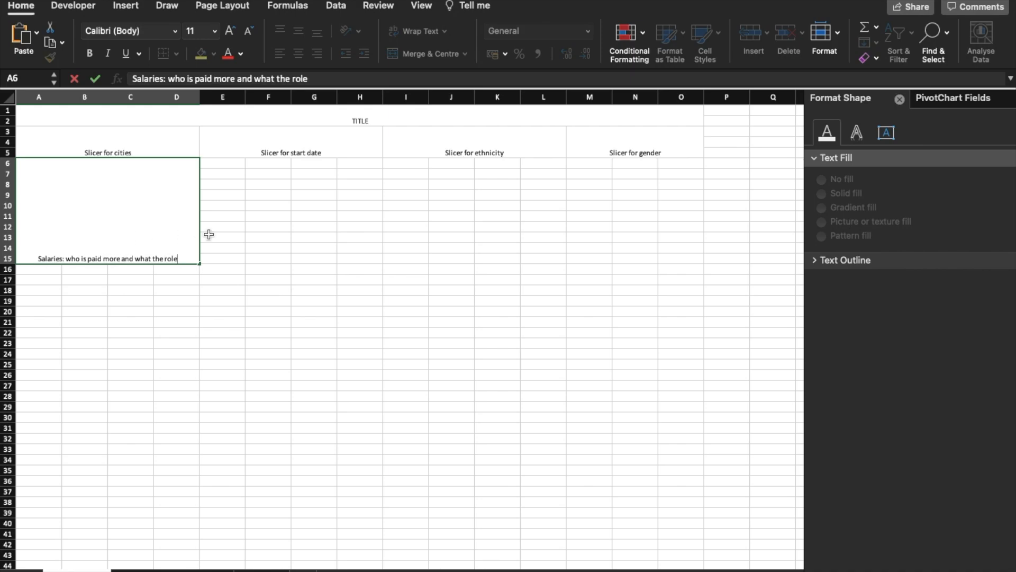
Step: Merge and centre cells E6:H15 and enter "Company retention per role"
{"action": "left_click_drag", "start_coordinate": [215, 167], "coordinate": [358, 263]}
{"action": "left_click", "coordinate": [418, 53]}
{"action": "type", "text": "Company"}
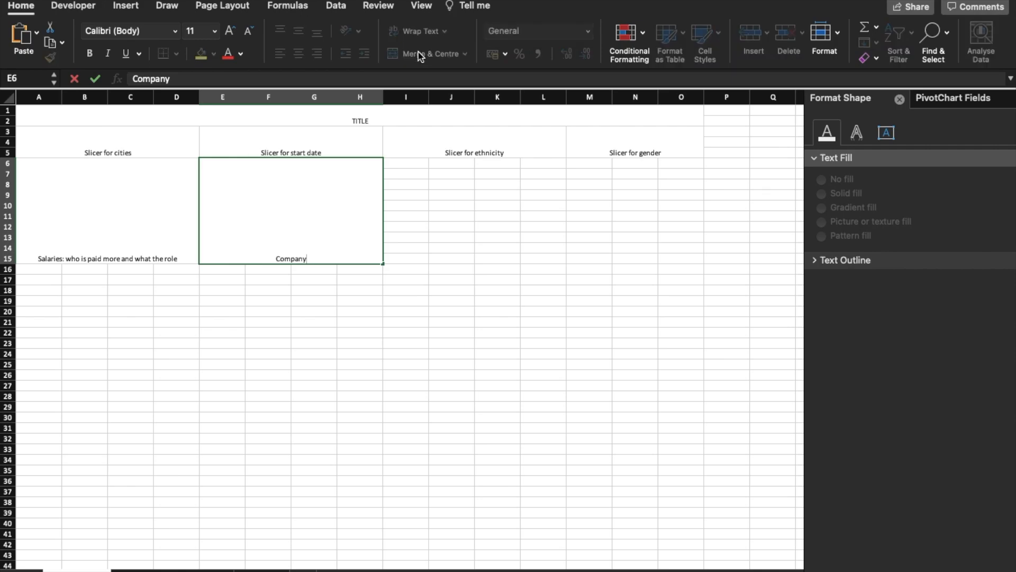
{"action": "type", "text": " retention per role"}
{"action": "left_click", "coordinate": [404, 164]}
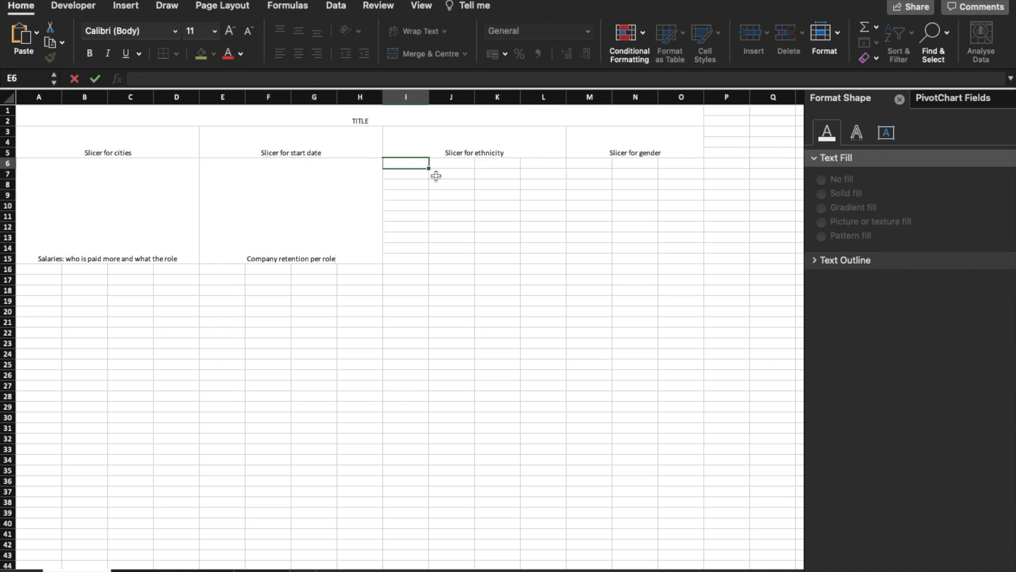
Step: Merge and centre cells I6:L15 and enter "number of employee per year"
{"action": "left_click_drag", "start_coordinate": [412, 164], "coordinate": [555, 259]}
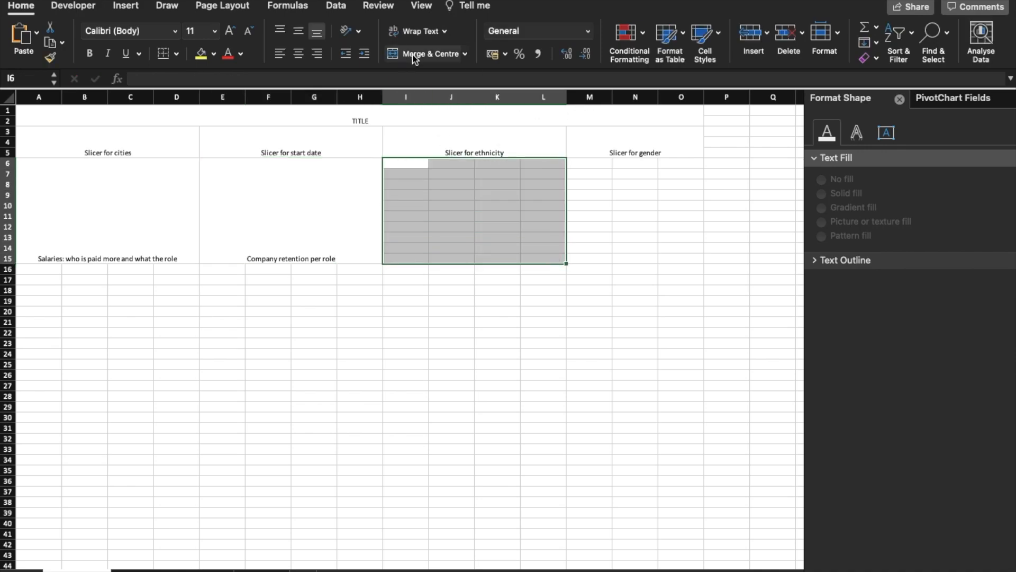
{"action": "left_click", "coordinate": [422, 55]}
{"action": "type", "text": "number of employee th"}
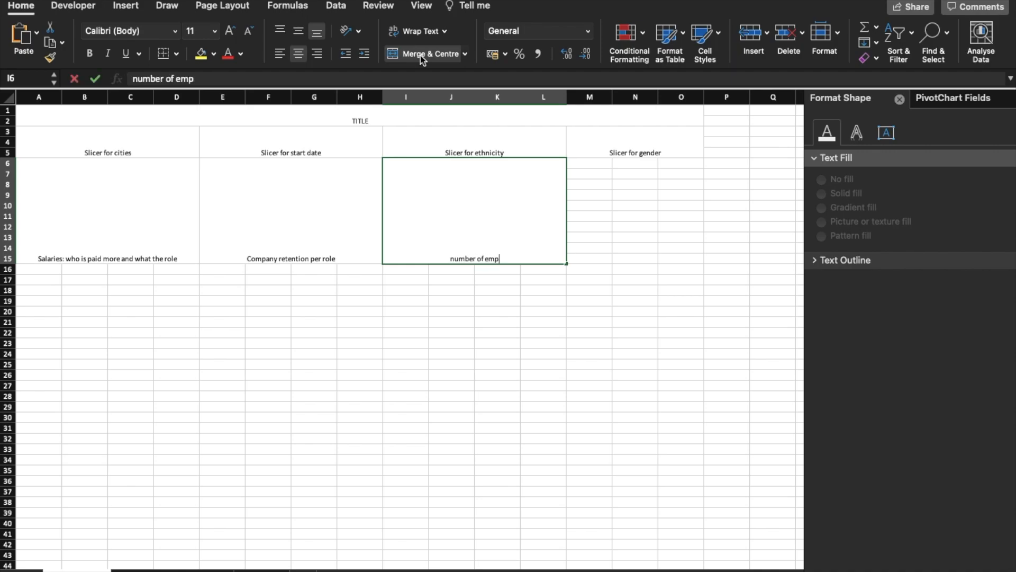
{"action": "key", "text": "BackSpace"}
{"action": "key", "text": "BackSpace"}
{"action": "type", "text": "per yeqr"}
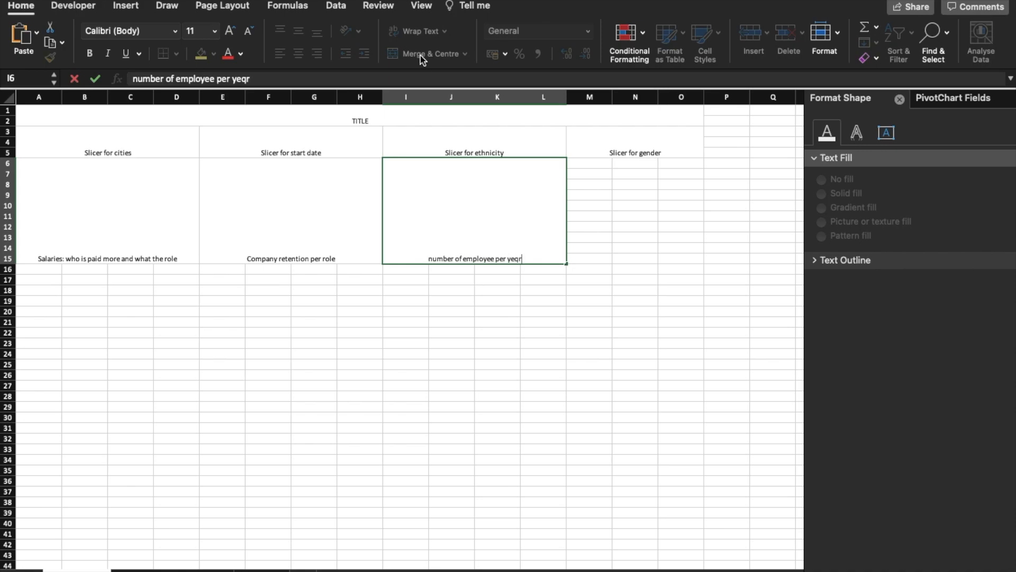
{"action": "key", "text": "BackSpace"}
{"action": "key", "text": "BackSpace"}
{"action": "type", "text": "ar"}
Step: Merge and centre cells M6:O15 and enter "Average bonus"
{"action": "left_click_drag", "start_coordinate": [594, 166], "coordinate": [697, 261]}
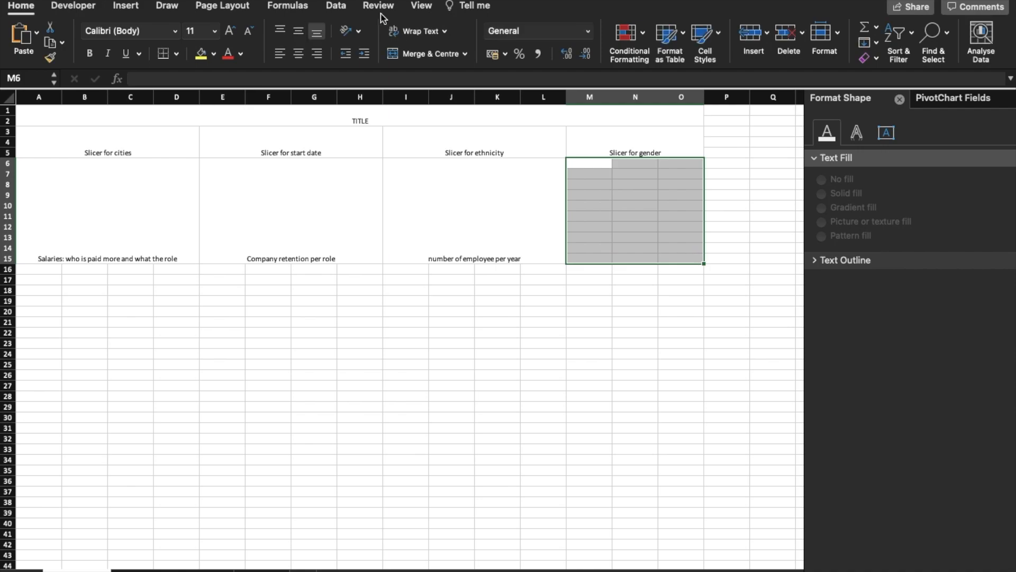
{"action": "left_click", "coordinate": [409, 54]}
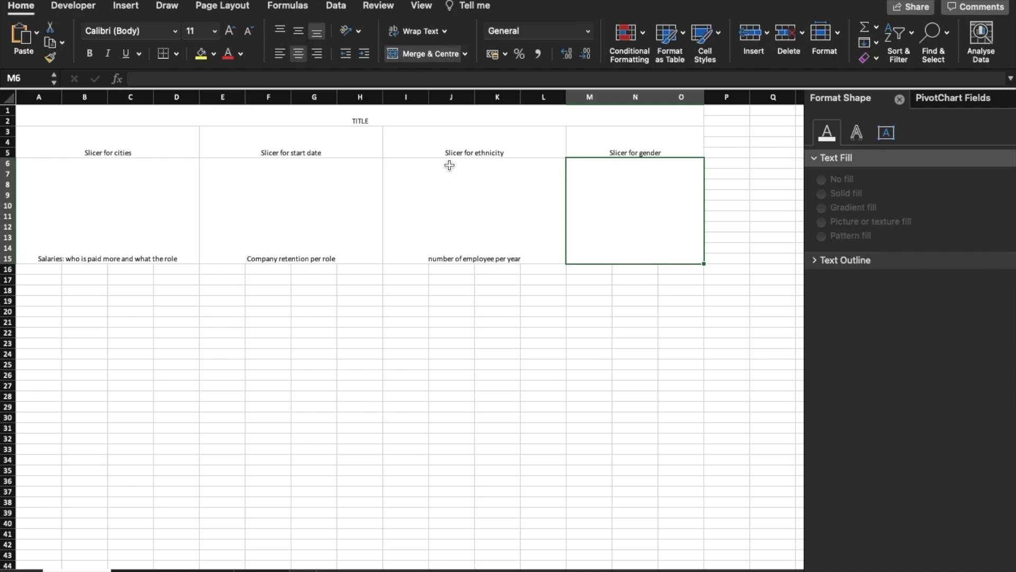
{"action": "type", "text": "Average bonus"}
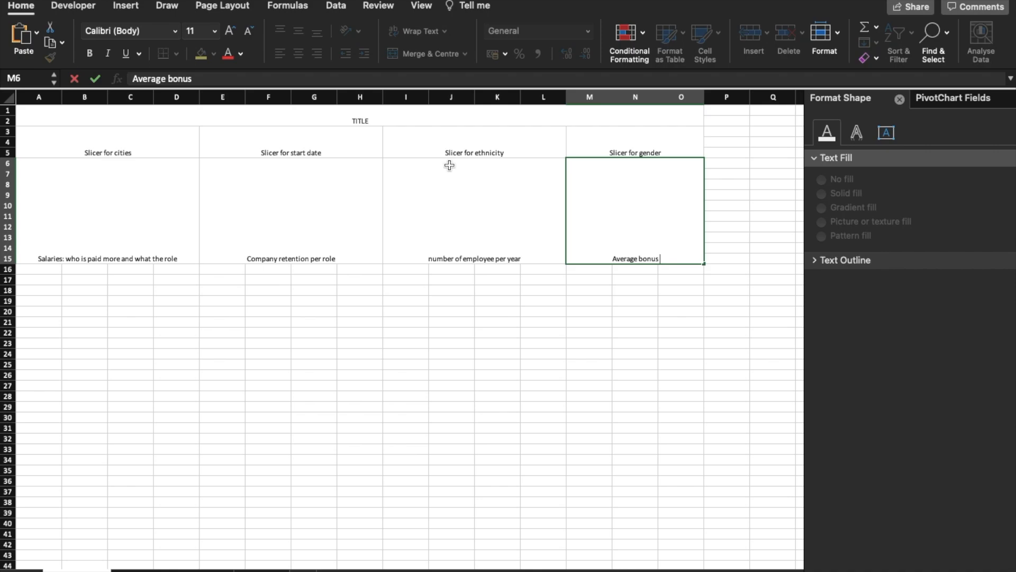
Step: Merge and centre cells A16:D25 and enter "Nb of employee per city"
{"action": "left_click_drag", "start_coordinate": [42, 271], "coordinate": [176, 365]}
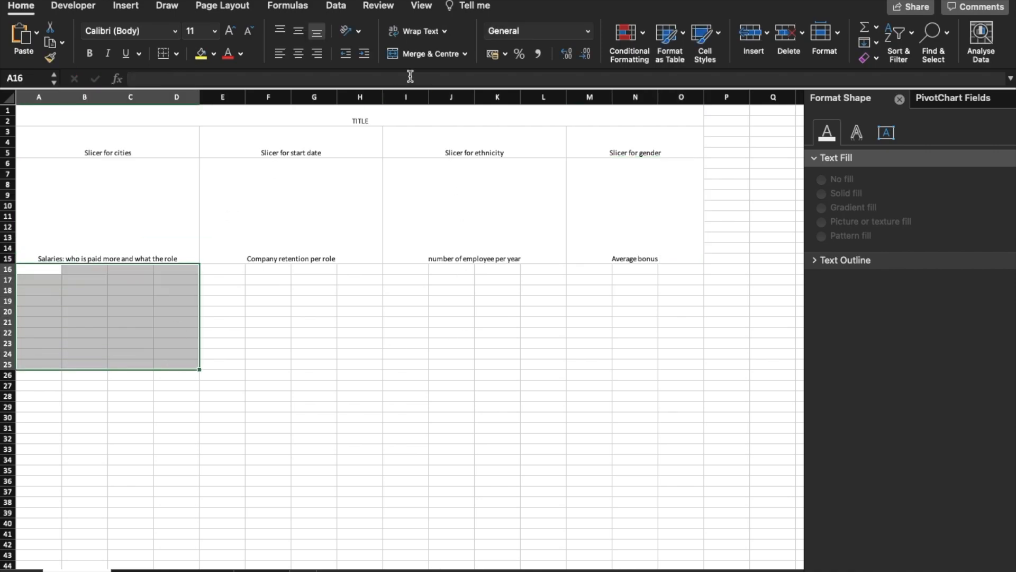
{"action": "left_click", "coordinate": [418, 58]}
{"action": "type", "text": "Nb of employee per coi"}
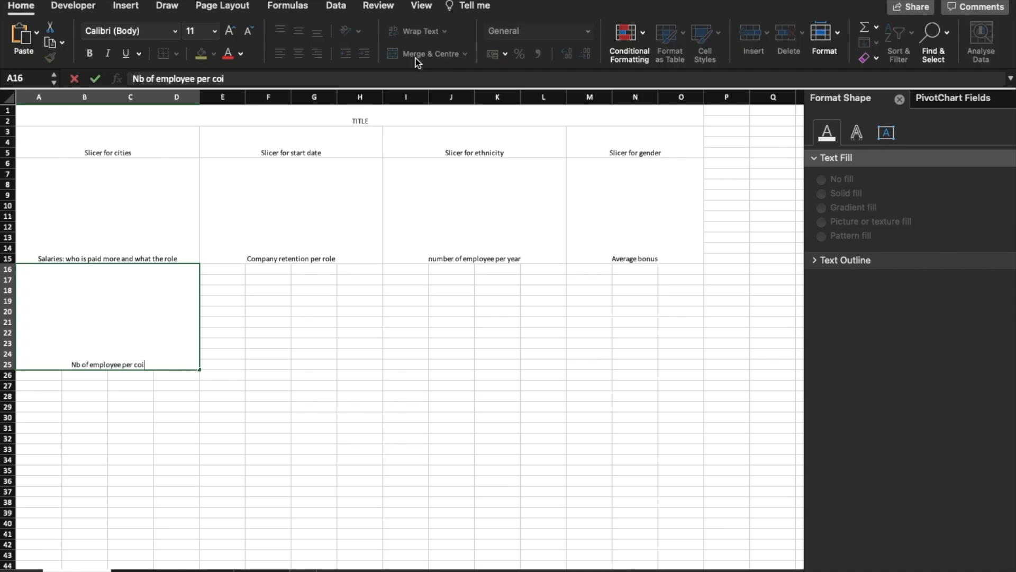
{"action": "key", "text": "BackSpace"}
{"action": "key", "text": "BackSpace"}
{"action": "type", "text": "ity"}
Step: Merge and centre cells E16:H25 and enter "Salary per department"
{"action": "left_click_drag", "start_coordinate": [214, 270], "coordinate": [357, 365]}
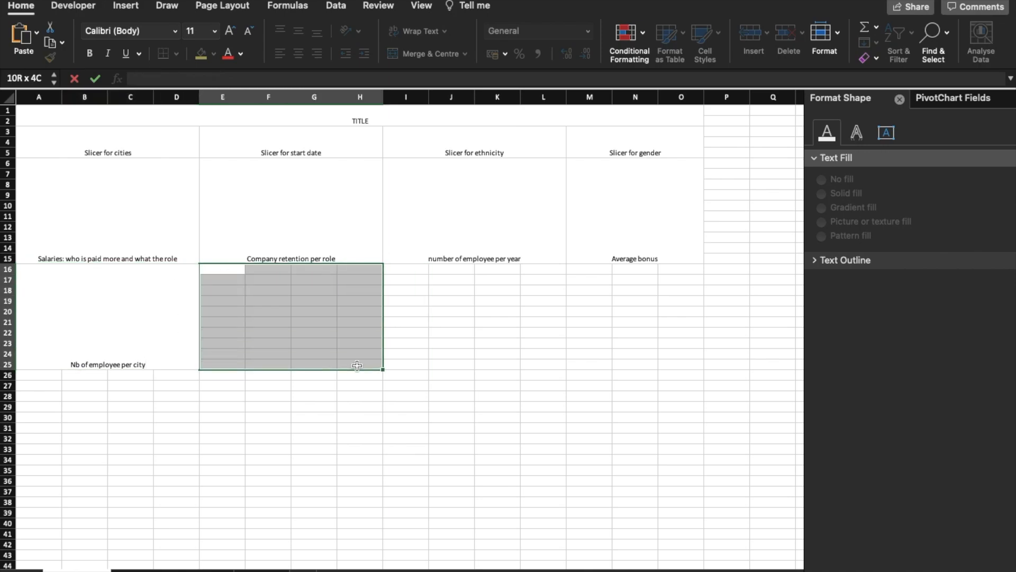
{"action": "left_click", "coordinate": [434, 55]}
{"action": "type", "text": "Salary per depar"}
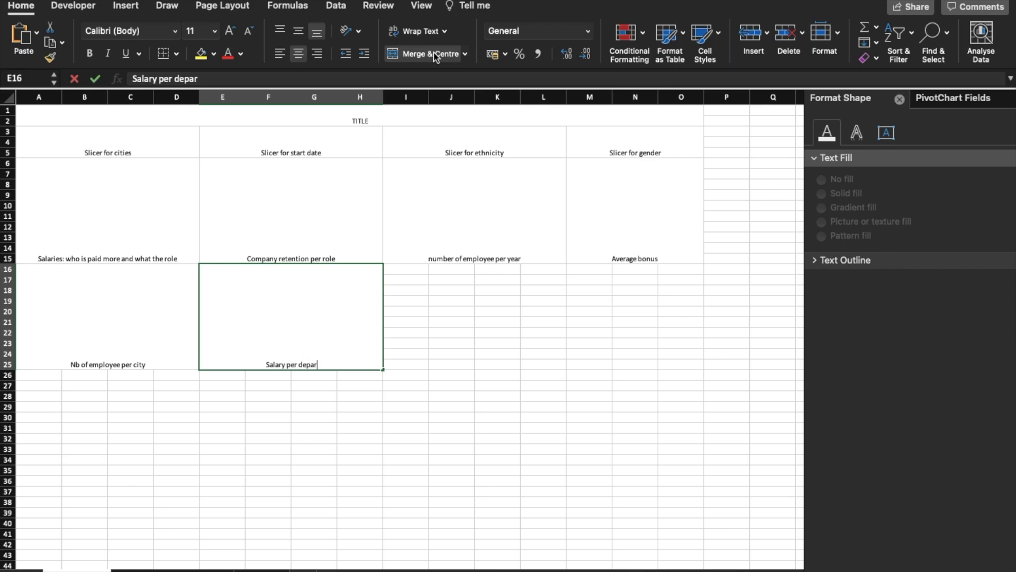
{"action": "type", "text": "tment"}
Step: Merge and centre cells I16:L25 and enter "Bonus per department"
{"action": "left_click_drag", "start_coordinate": [405, 269], "coordinate": [536, 363]}
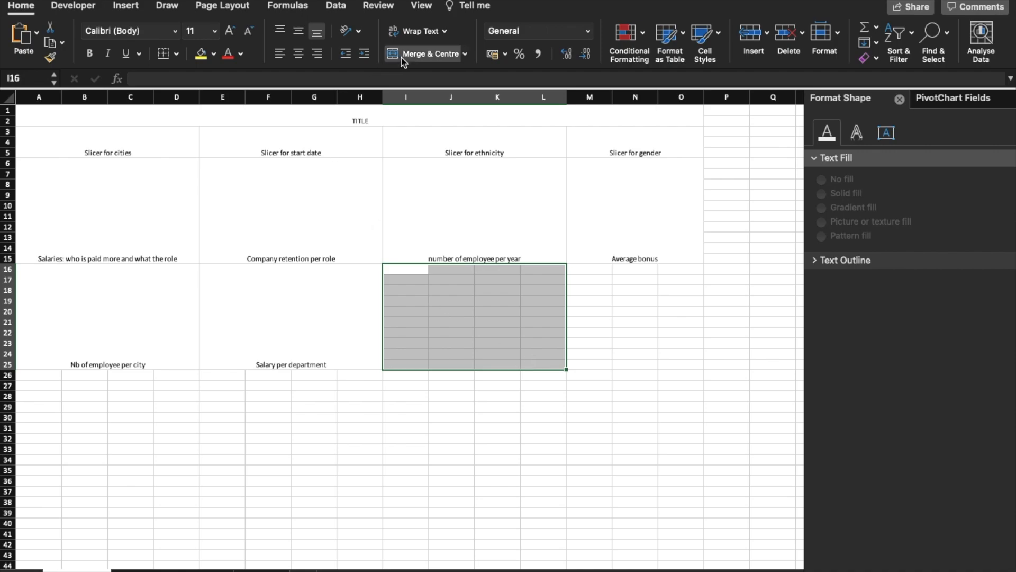
{"action": "left_click", "coordinate": [405, 53]}
{"action": "type", "text": "Bonus per"}
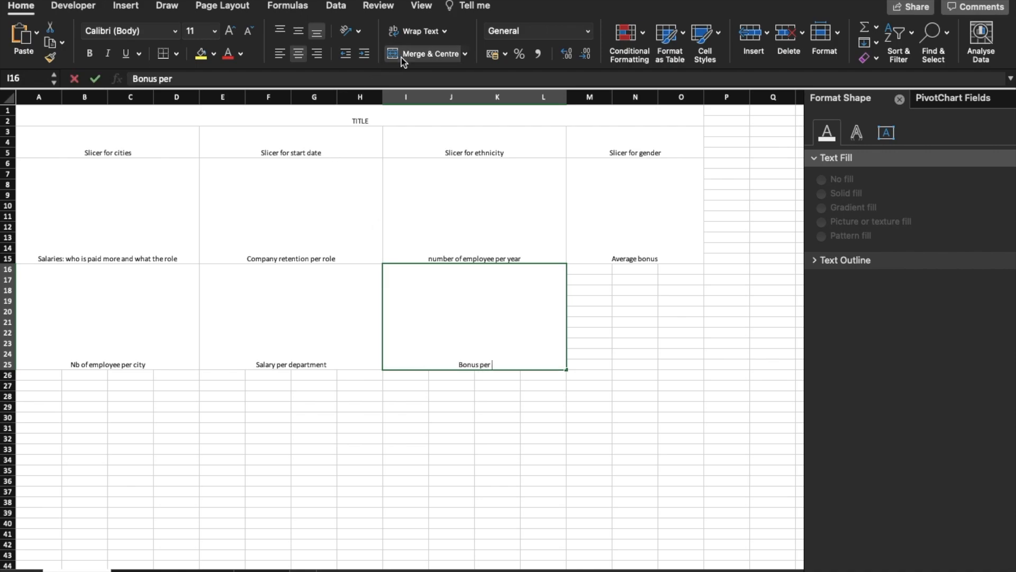
{"action": "type", "text": " department"}
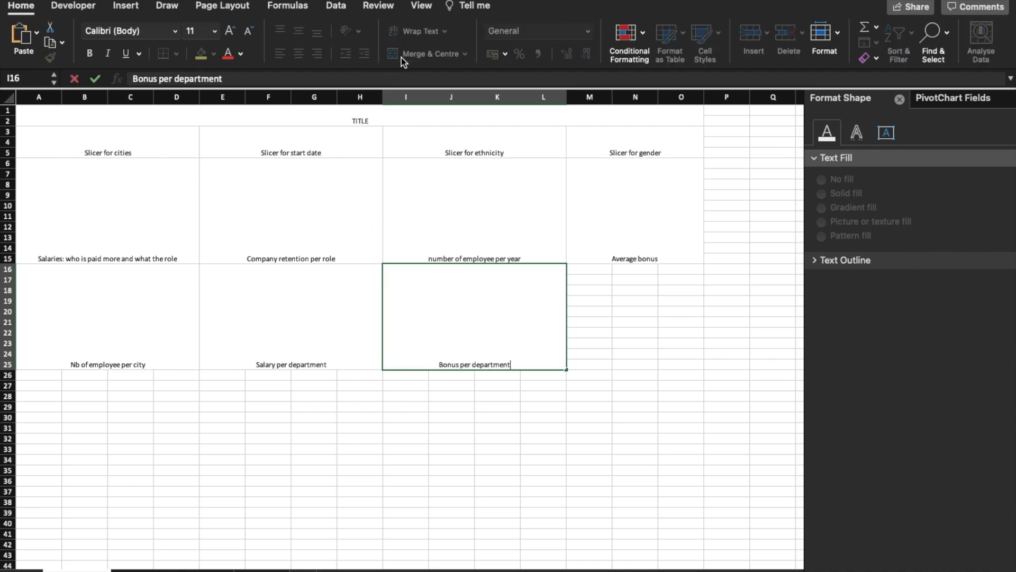
Step: Merge and centre cells M16:O25 and enter "retention by department"
{"action": "left_click_drag", "start_coordinate": [580, 268], "coordinate": [688, 365]}
{"action": "left_click", "coordinate": [443, 56]}
{"action": "type", "text": "retention by depa"}
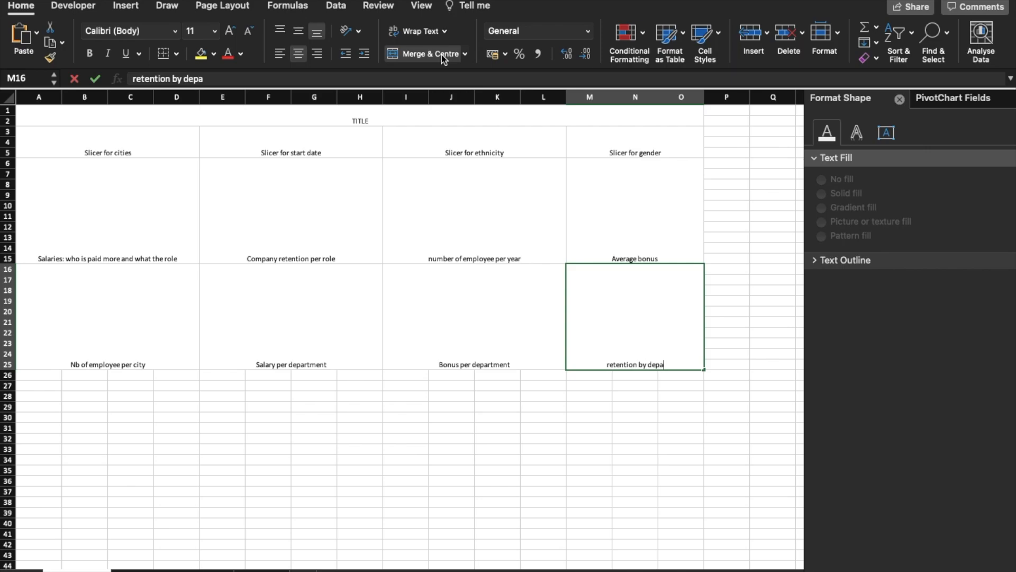
{"action": "type", "text": "rtment"}
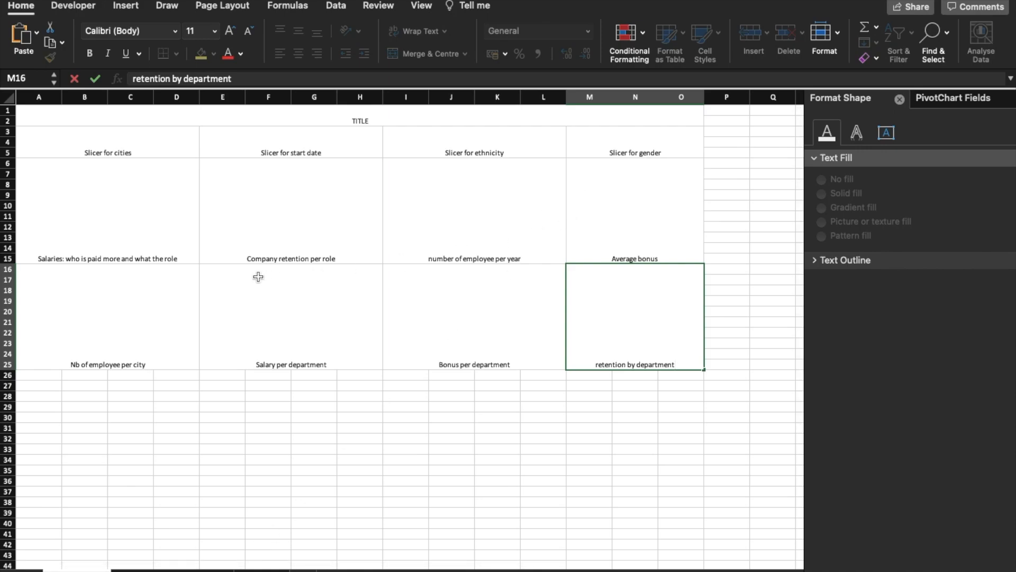
Step: Fill the "Nb of employee per city" area of the dashboard with yellow and compare it with the finished city chart sheet
{"action": "left_click", "coordinate": [126, 316]}
{"action": "left_click", "coordinate": [201, 55]}
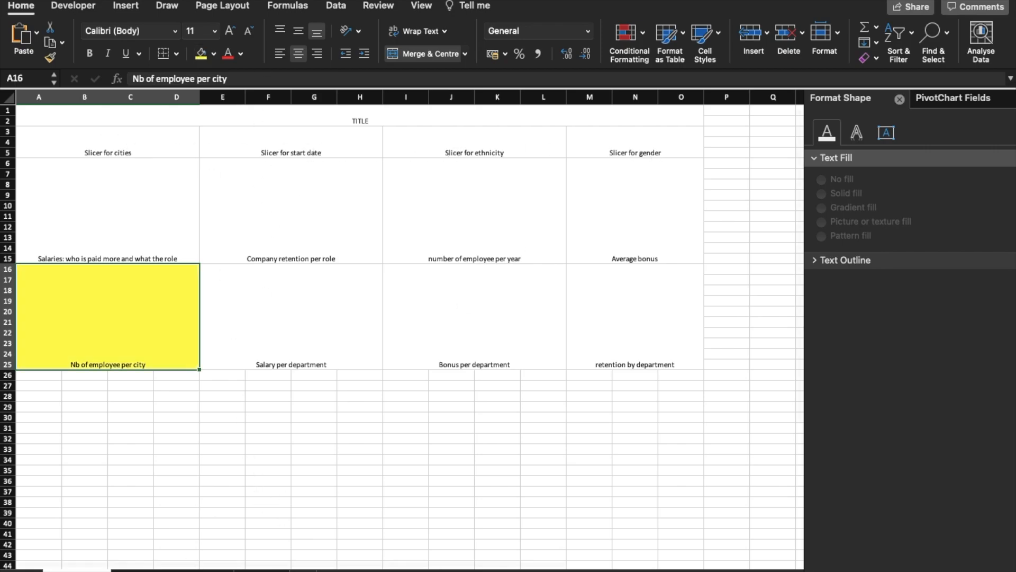
{"action": "left_click", "coordinate": [172, 570]}
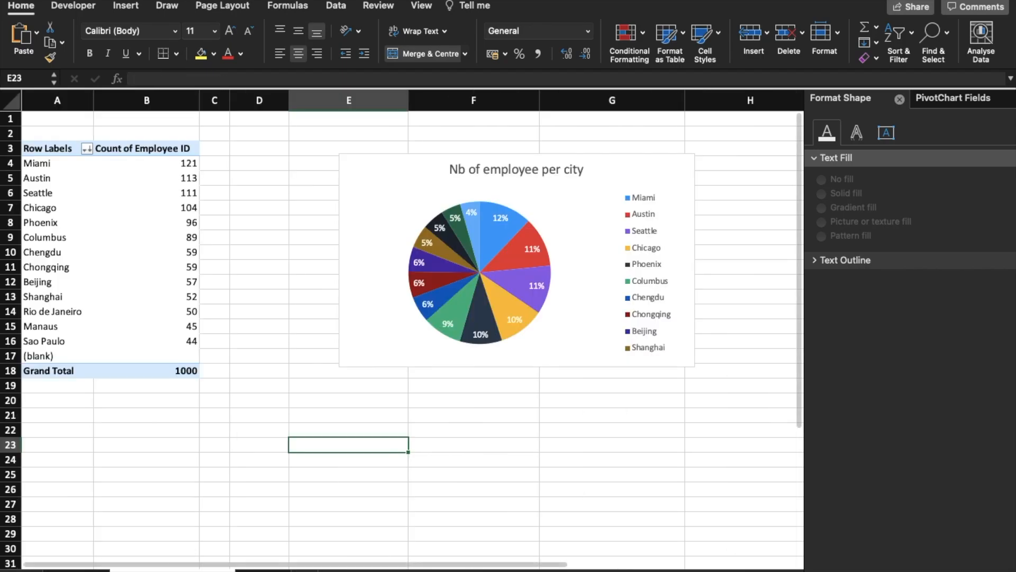
{"action": "left_click", "coordinate": [77, 570]}
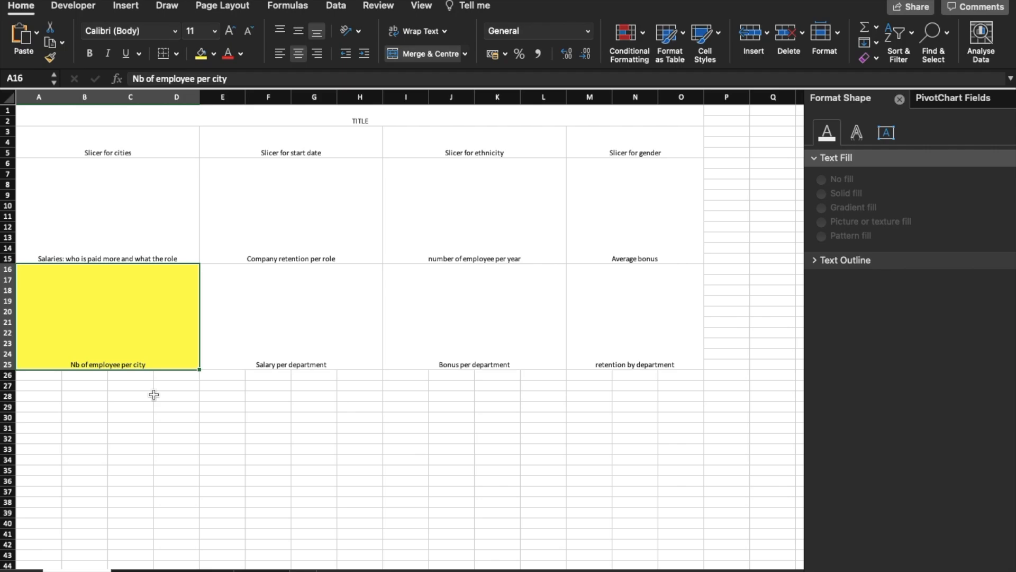
Step: Create a copy of the "NB of employee per city" sheet, placed before the original sheet in the same workbook
{"action": "left_click", "coordinate": [172, 570]}
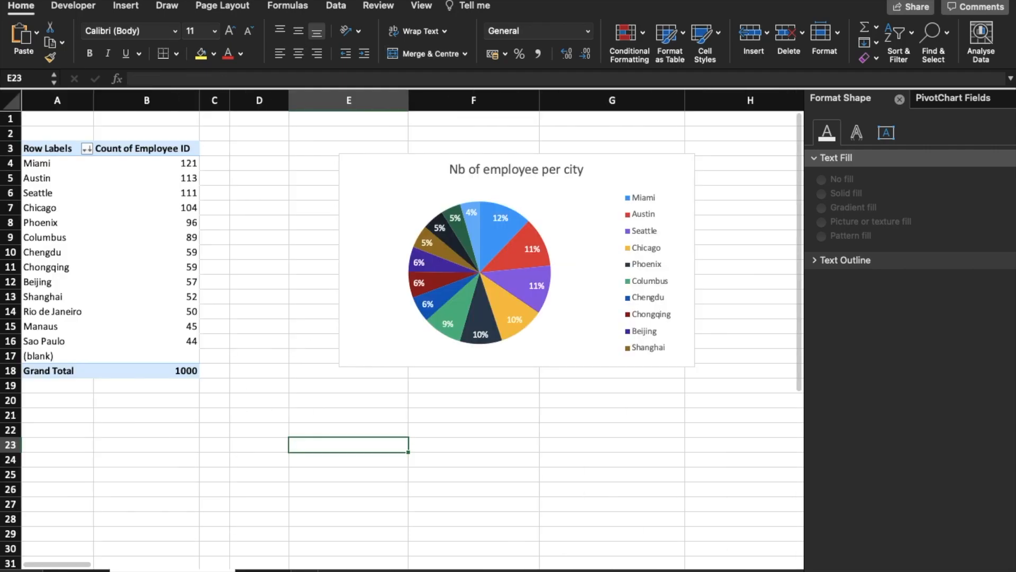
{"action": "right_click", "coordinate": [174, 569]}
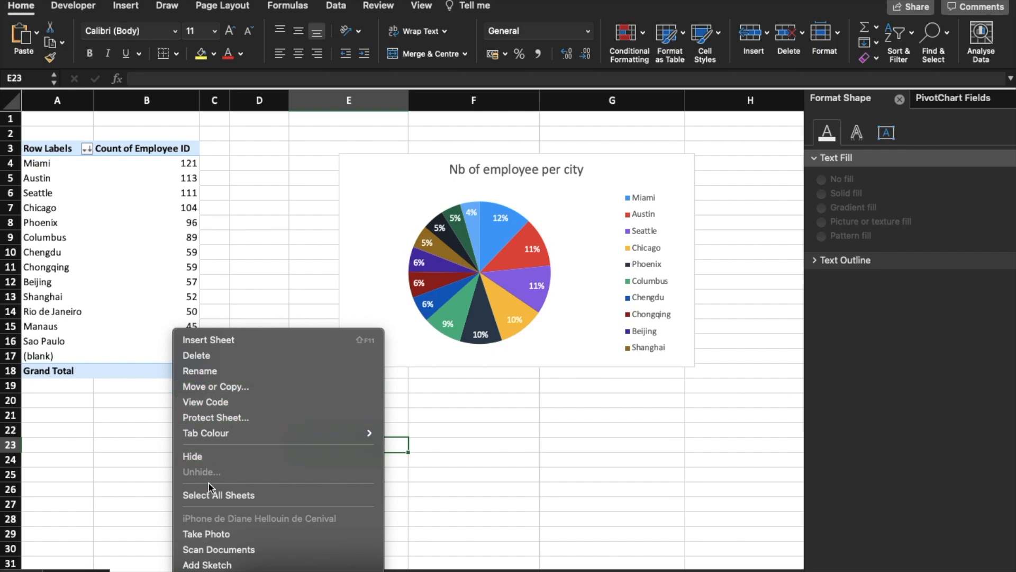
{"action": "left_click", "coordinate": [228, 387]}
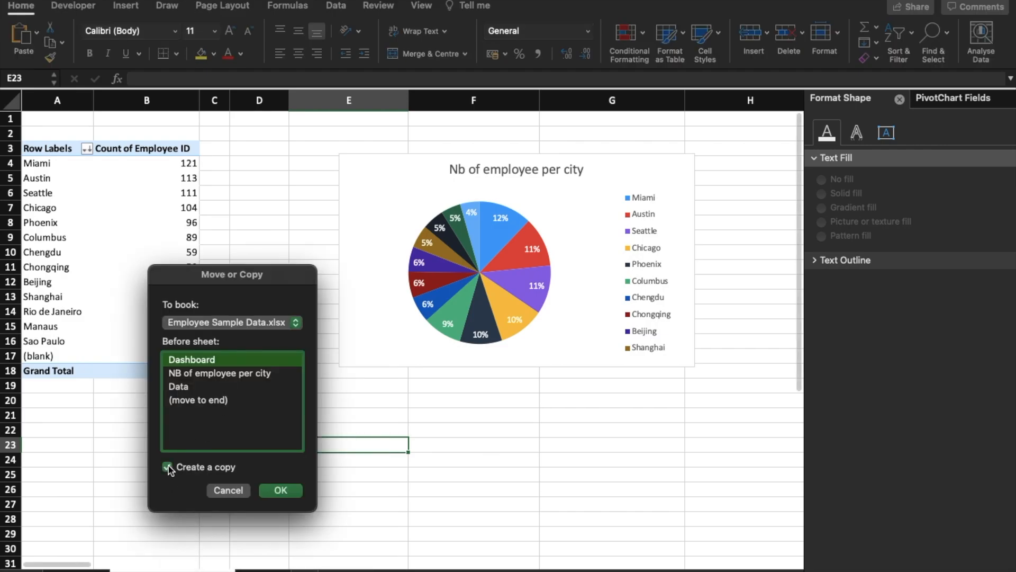
{"action": "left_click", "coordinate": [211, 375]}
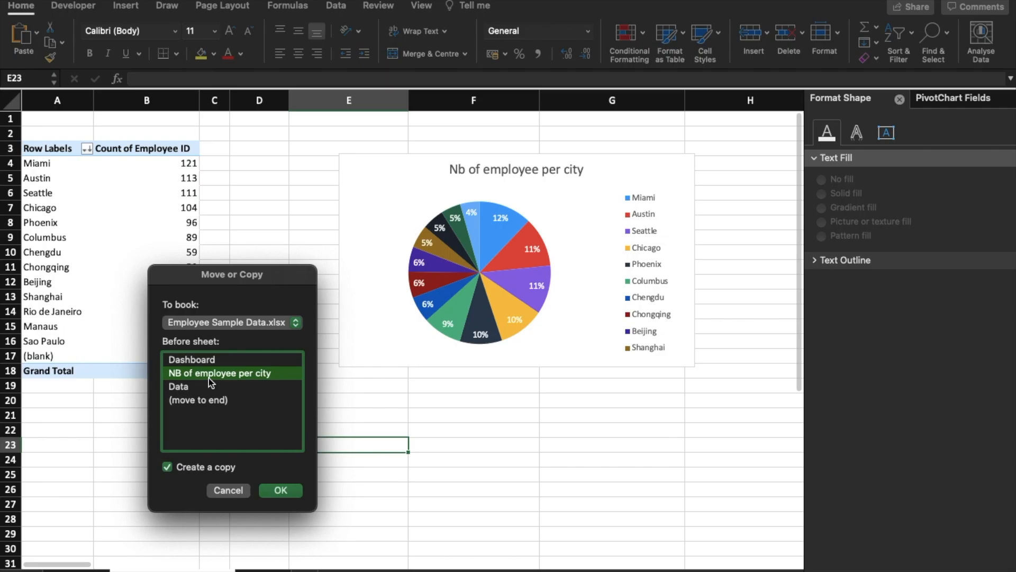
{"action": "left_click", "coordinate": [280, 490]}
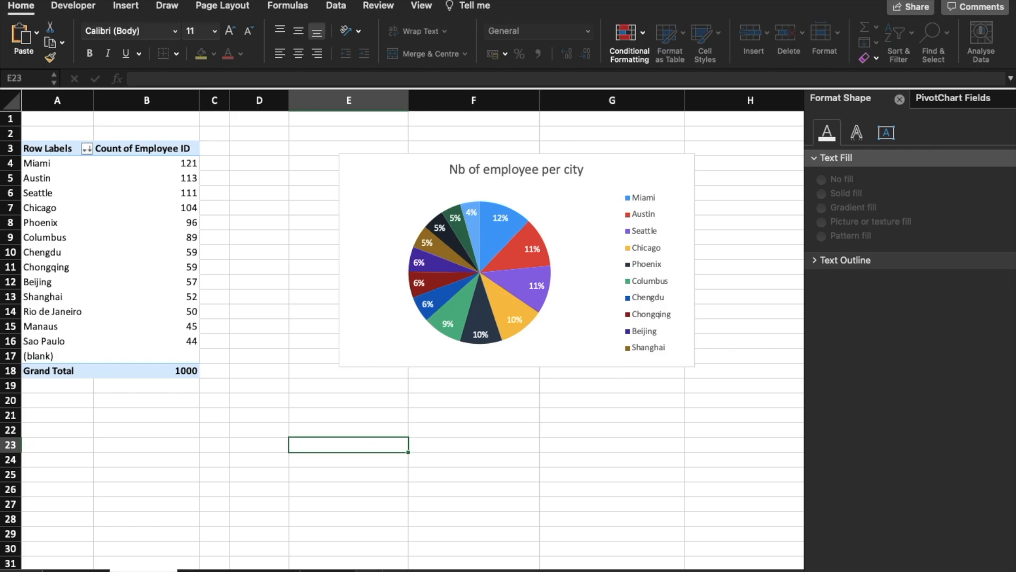
Step: Consult the dashboard's area labels and rename the copied sheet
{"action": "left_click", "coordinate": [76, 570]}
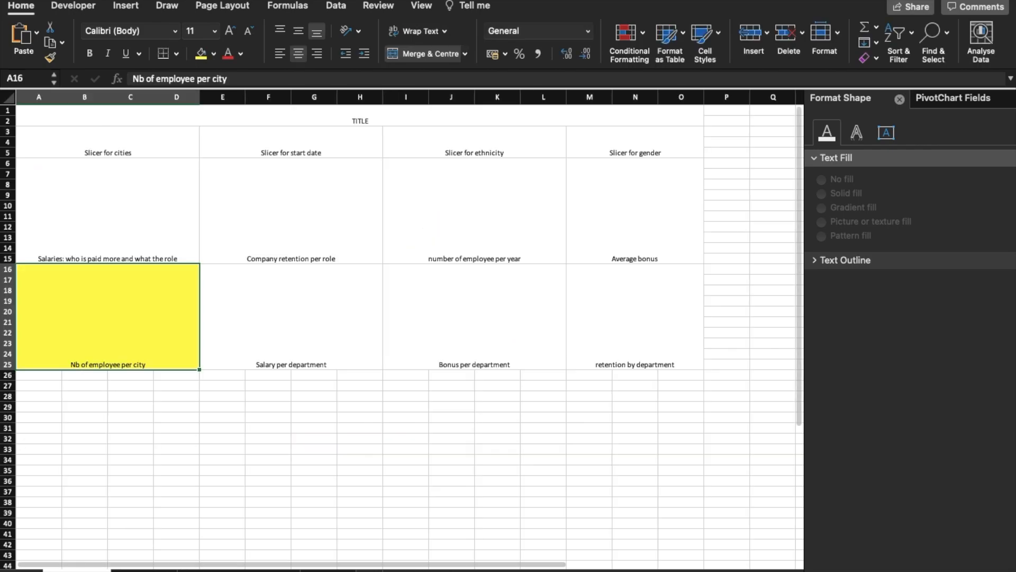
{"action": "left_click", "coordinate": [143, 570]}
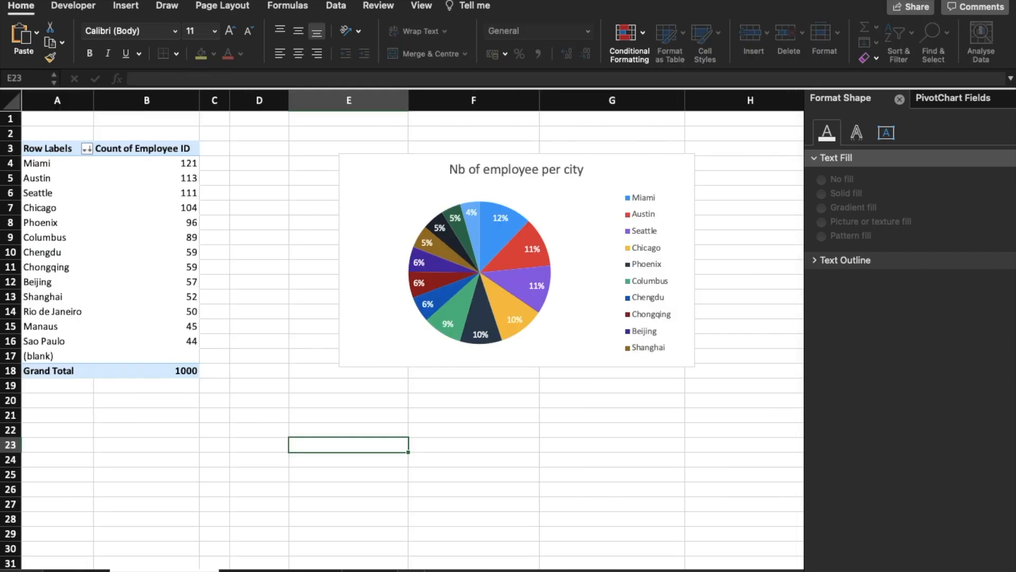
{"action": "left_click", "coordinate": [235, 426]}
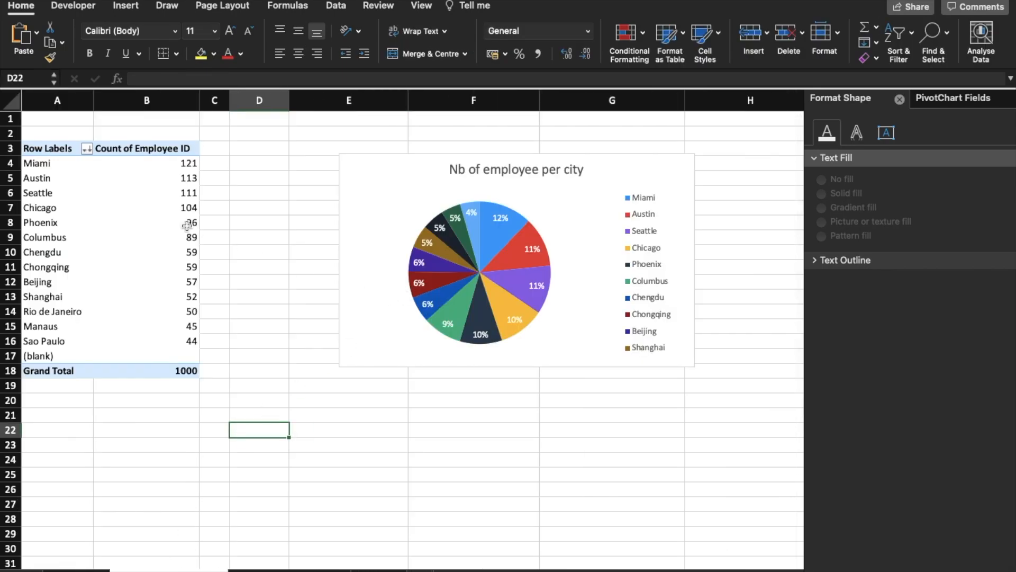
Step: Show the field list of the copied pivot table and close the Format Shape pane
{"action": "left_click", "coordinate": [168, 217]}
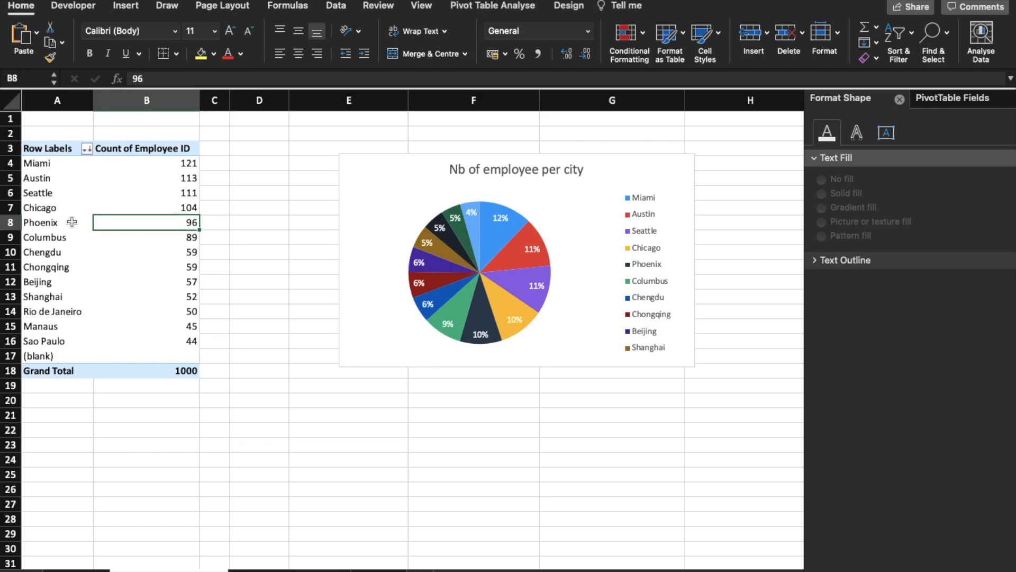
{"action": "right_click", "coordinate": [72, 221]}
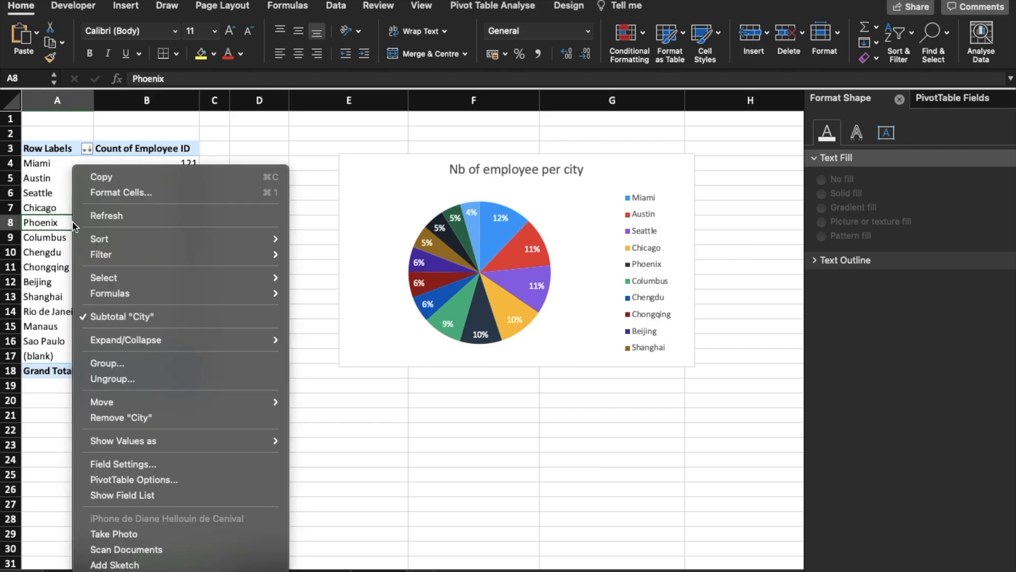
{"action": "left_click", "coordinate": [156, 497]}
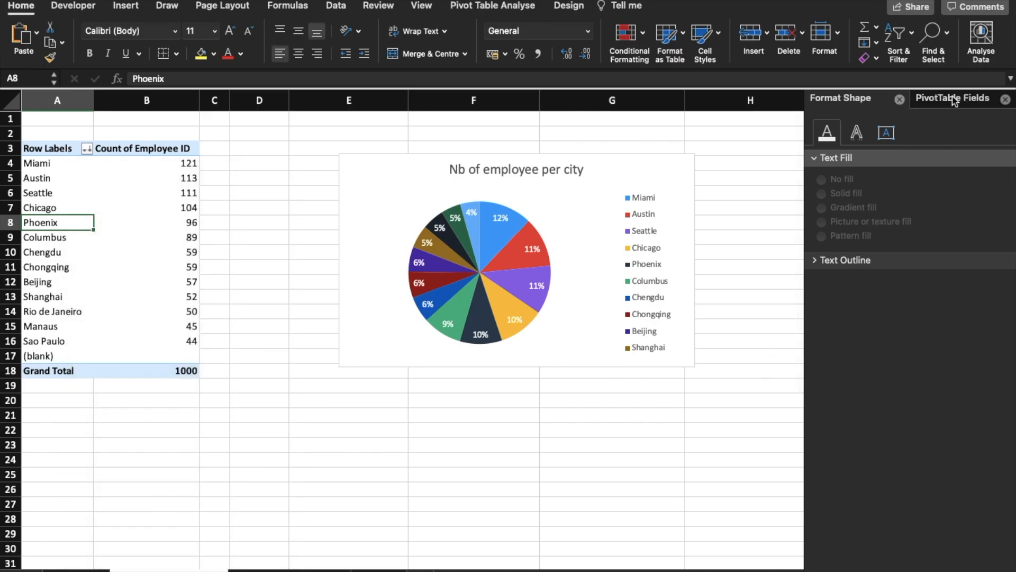
{"action": "left_click", "coordinate": [900, 99]}
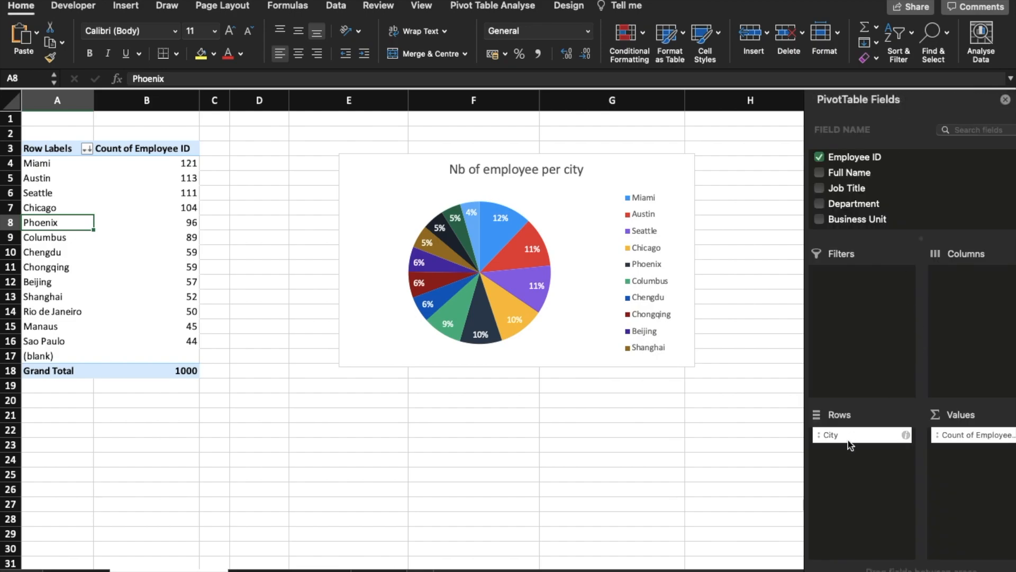
Step: Replace City with Department as the row field of the copied pivot table
{"action": "scroll", "coordinate": [876, 194], "scroll_direction": "down", "scroll_amount": 1}
{"action": "left_click_drag", "start_coordinate": [854, 188], "coordinate": [844, 454]}
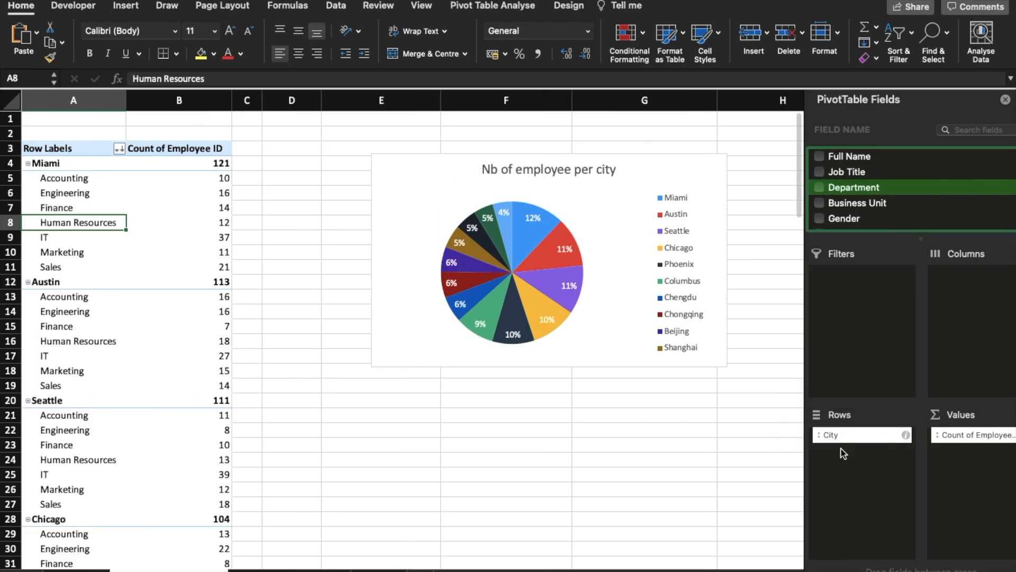
{"action": "left_click", "coordinate": [879, 438]}
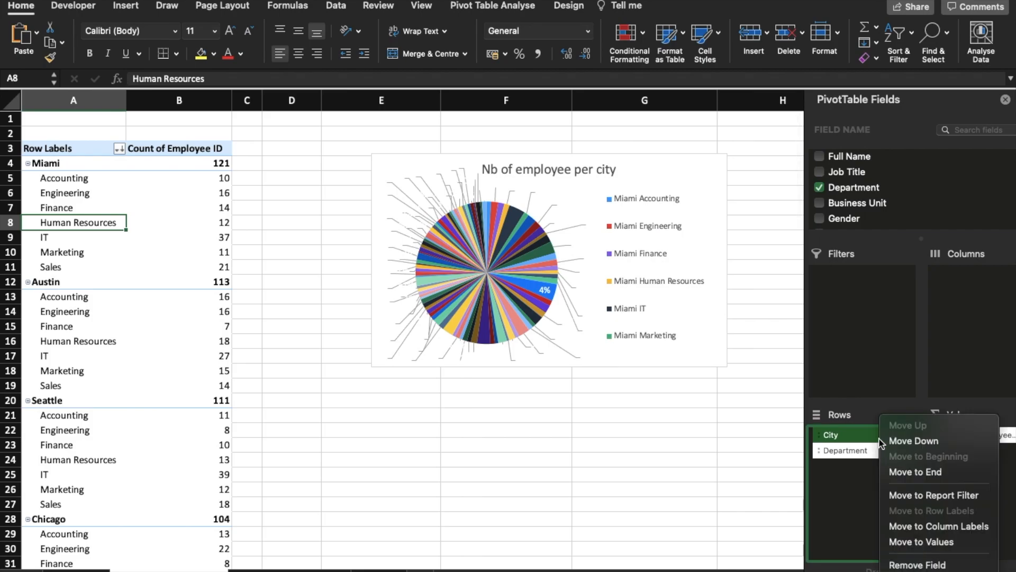
{"action": "left_click", "coordinate": [917, 563]}
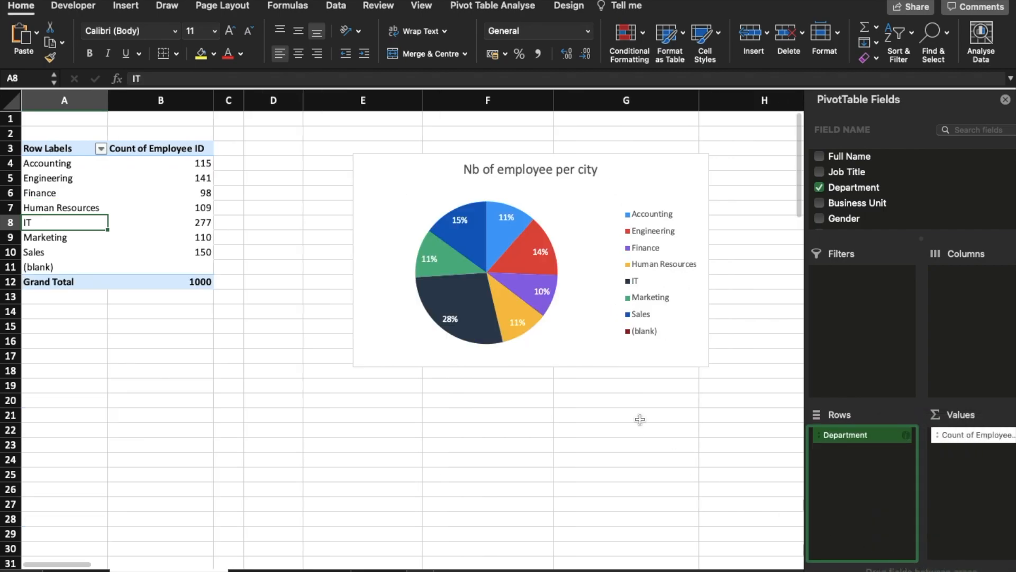
Step: Add Annual Salary to the values of the department pivot table
{"action": "scroll", "coordinate": [893, 189], "scroll_direction": "down", "scroll_amount": 3}
{"action": "scroll", "coordinate": [892, 189], "scroll_direction": "down", "scroll_amount": 1}
{"action": "left_click", "coordinate": [853, 210]}
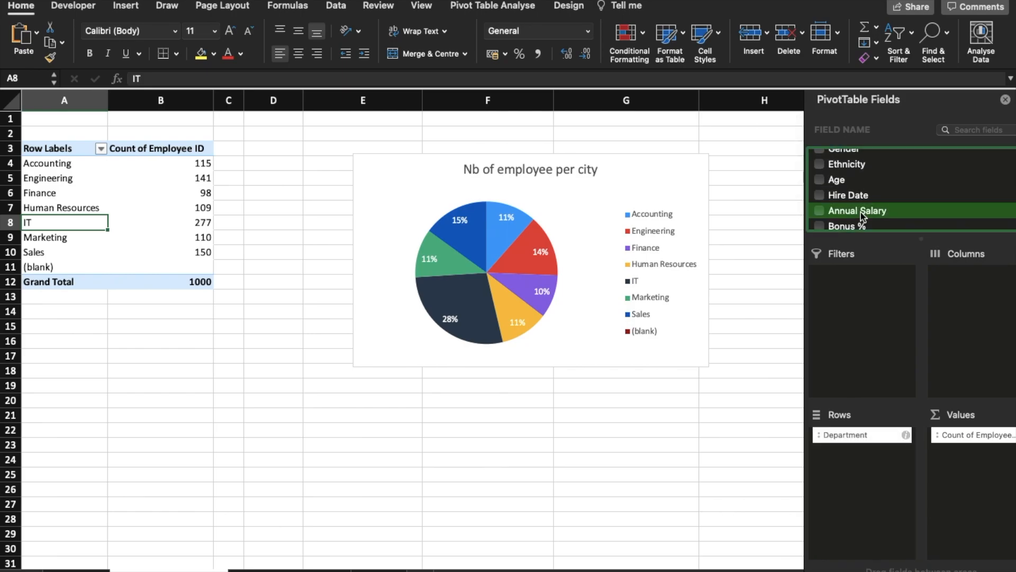
{"action": "left_click_drag", "start_coordinate": [852, 208], "coordinate": [975, 488]}
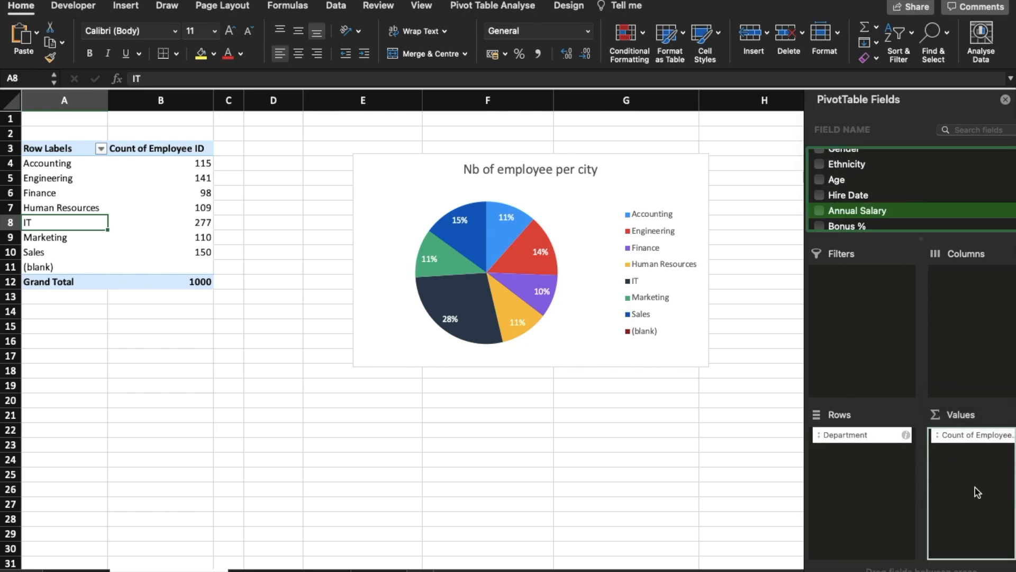
Step: Remove the employee ID count from the pivot values and summarise Annual Salary by average in £ currency format with two decimals
{"action": "left_click", "coordinate": [959, 433]}
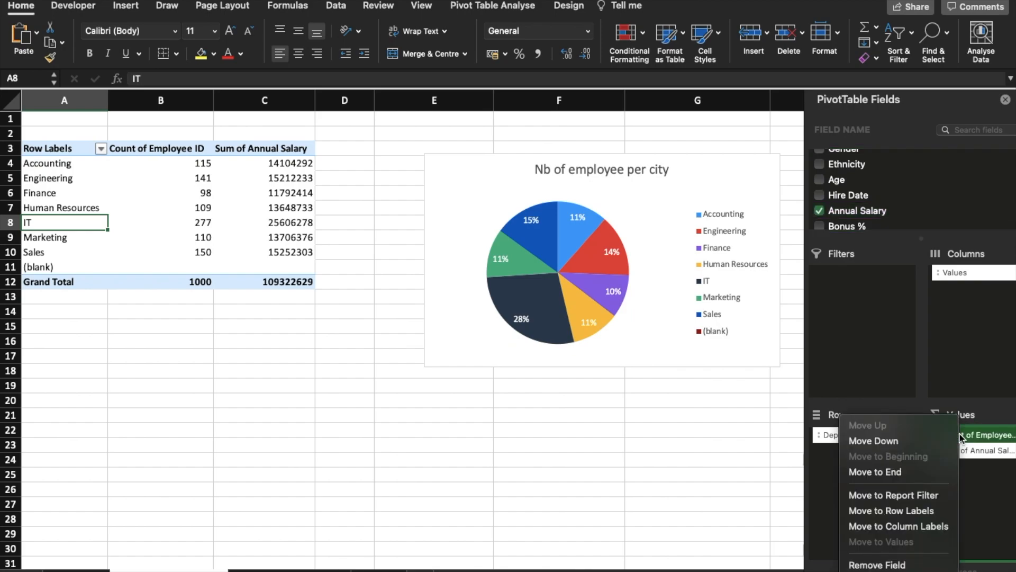
{"action": "left_click", "coordinate": [875, 564]}
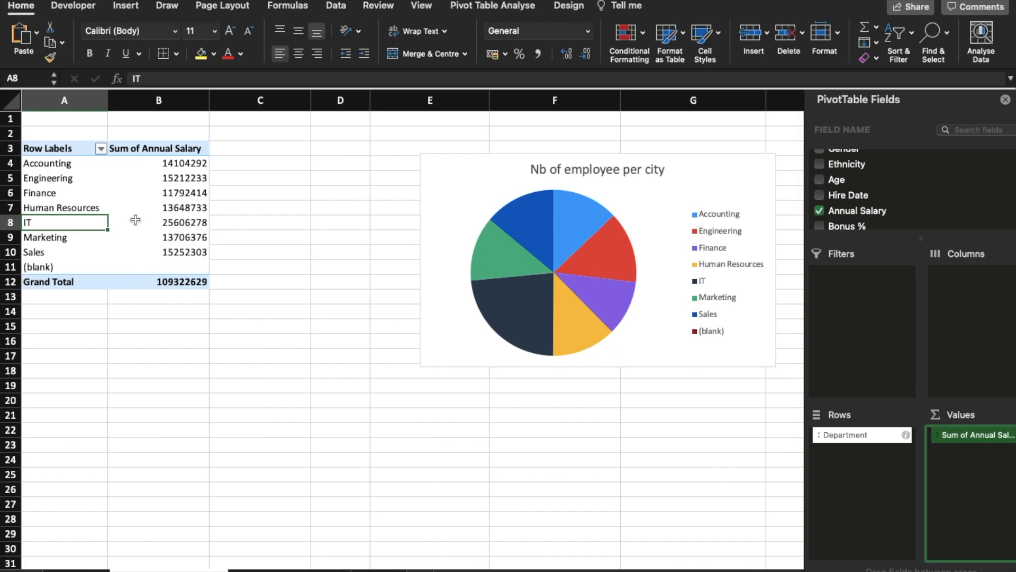
{"action": "left_click", "coordinate": [953, 442]}
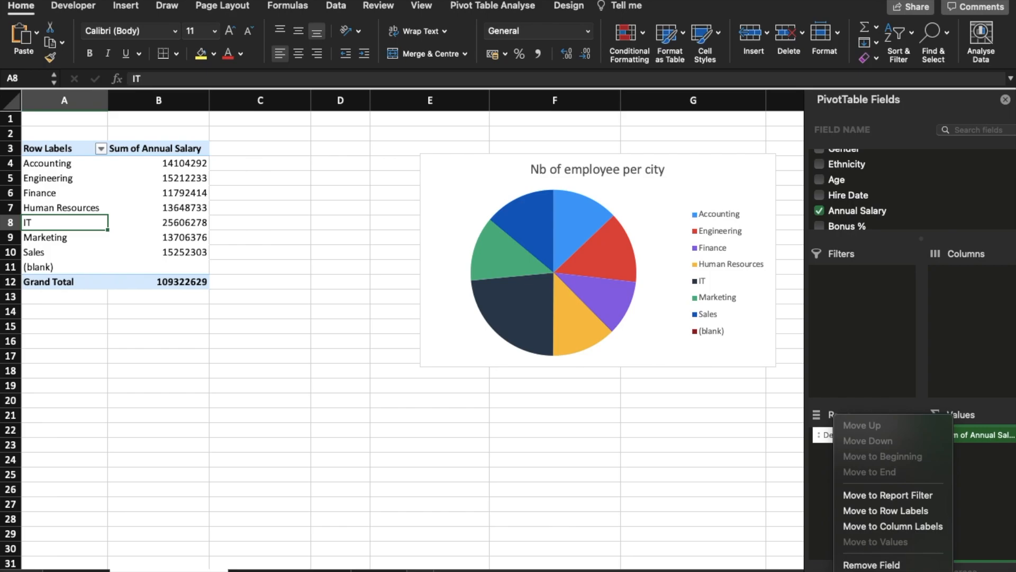
{"action": "left_click", "coordinate": [873, 571]}
{"action": "left_click", "coordinate": [417, 307]}
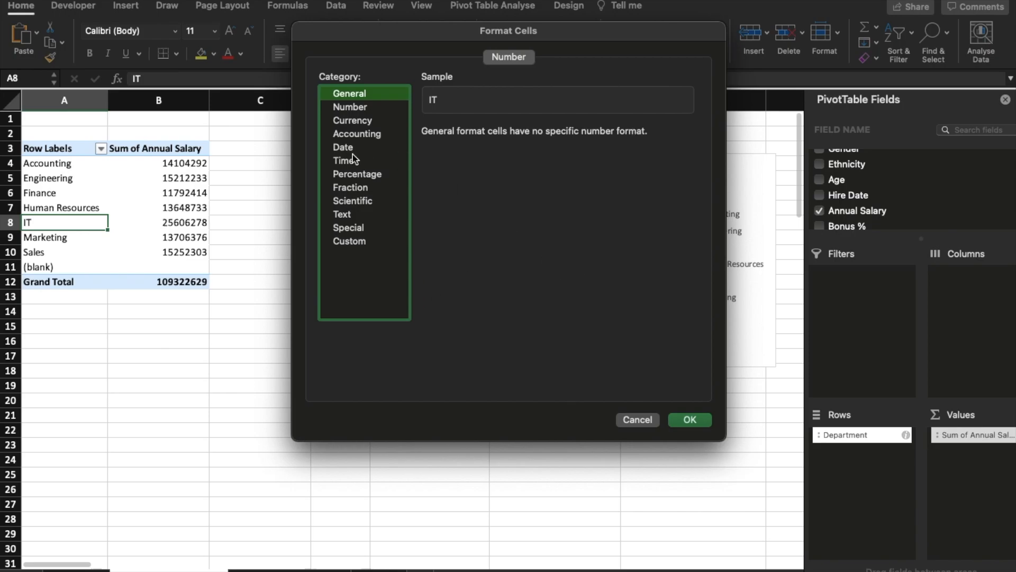
{"action": "left_click", "coordinate": [364, 123]}
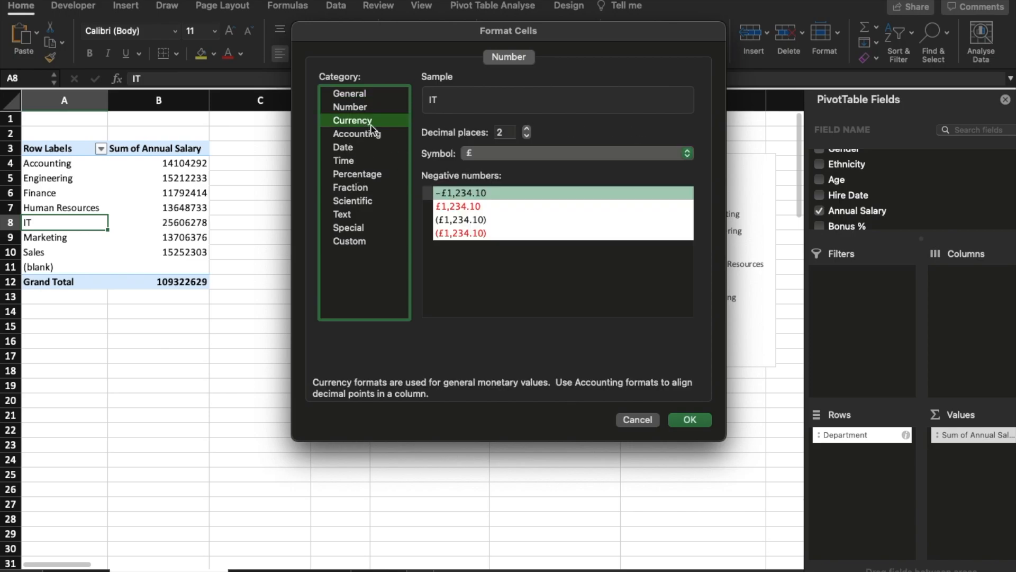
{"action": "left_click", "coordinate": [695, 421]}
{"action": "left_click", "coordinate": [435, 196]}
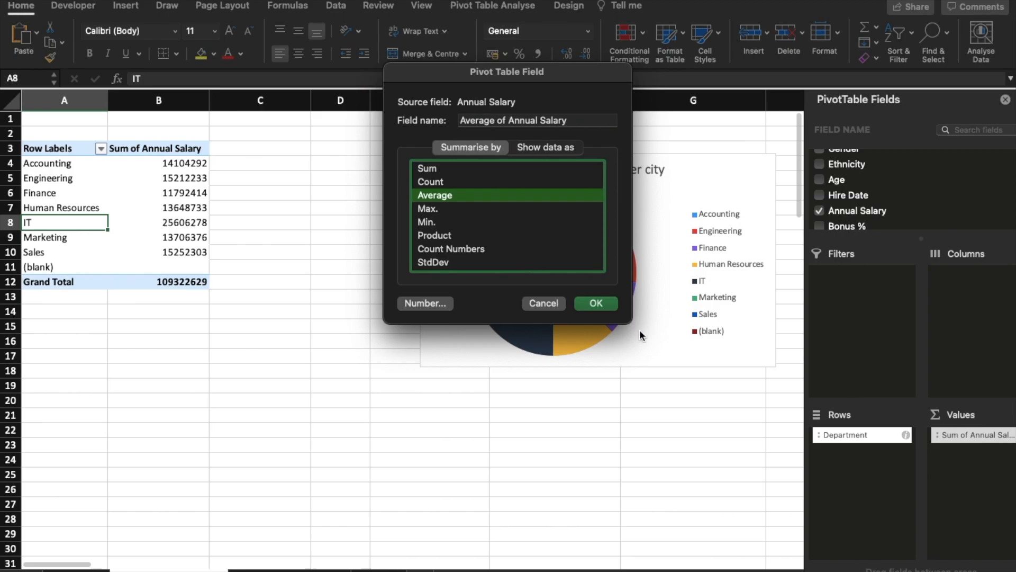
{"action": "left_click", "coordinate": [596, 304]}
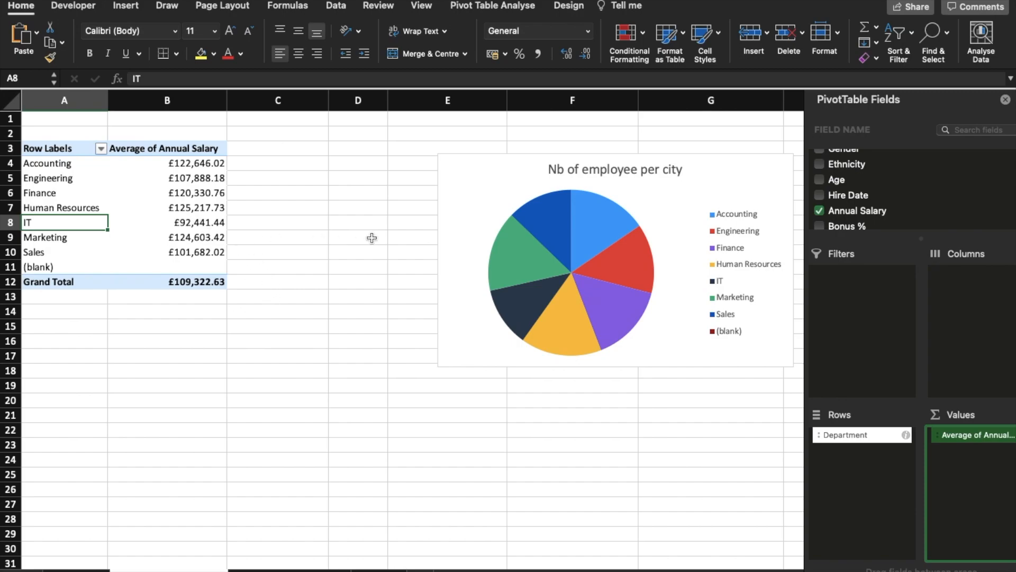
Step: Sort the departments in the pivot table by average annual salary from largest to smallest
{"action": "left_click", "coordinate": [197, 177]}
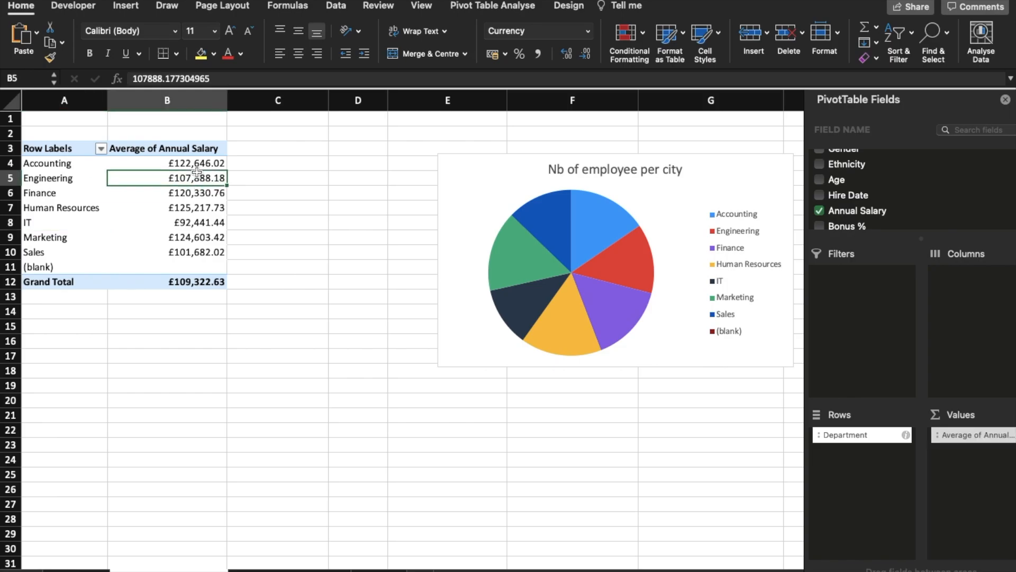
{"action": "right_click", "coordinate": [198, 178]}
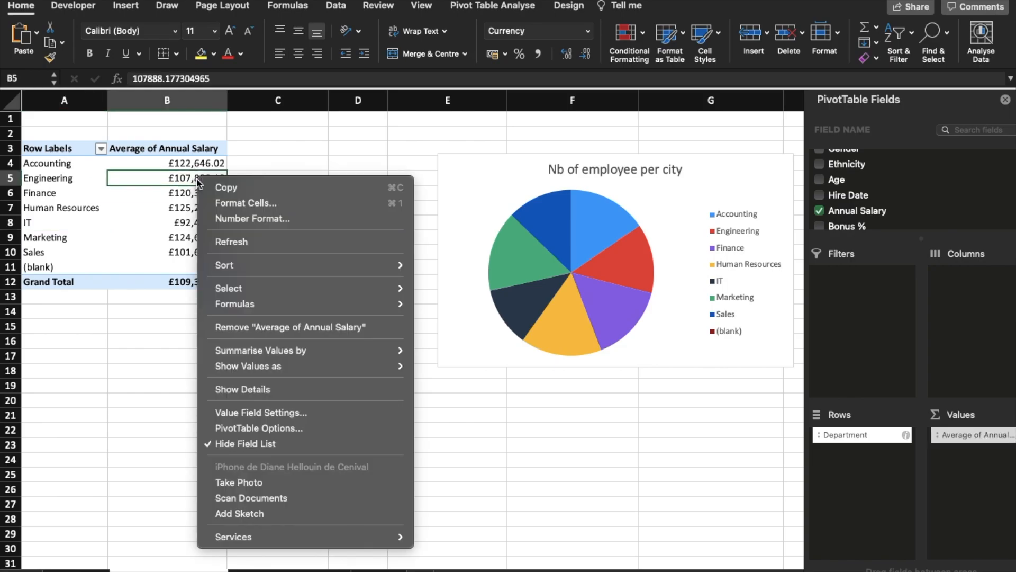
{"action": "mouse_move", "coordinate": [242, 265]}
{"action": "left_click", "coordinate": [455, 281]}
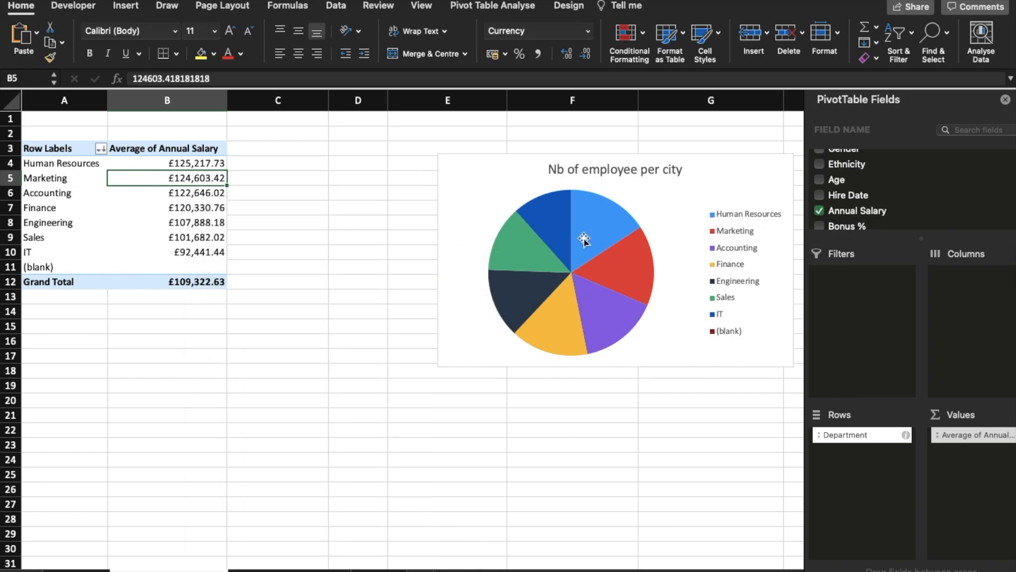
Step: Change the department pie chart to a 2-D clustered column chart and move it closer to the pivot table
{"action": "right_click", "coordinate": [619, 221]}
{"action": "mouse_move", "coordinate": [661, 316]}
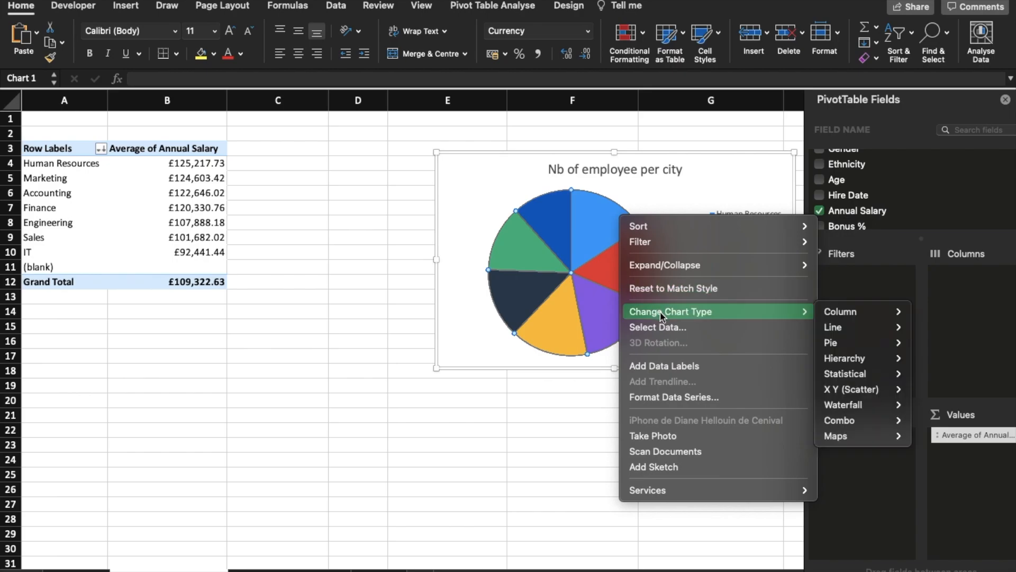
{"action": "mouse_move", "coordinate": [850, 316]}
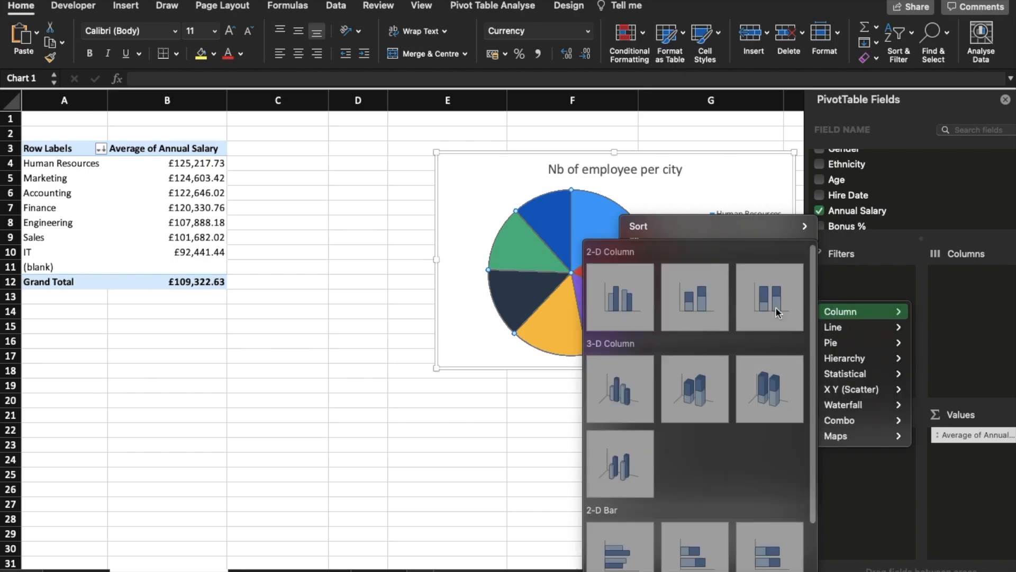
{"action": "left_click", "coordinate": [626, 297]}
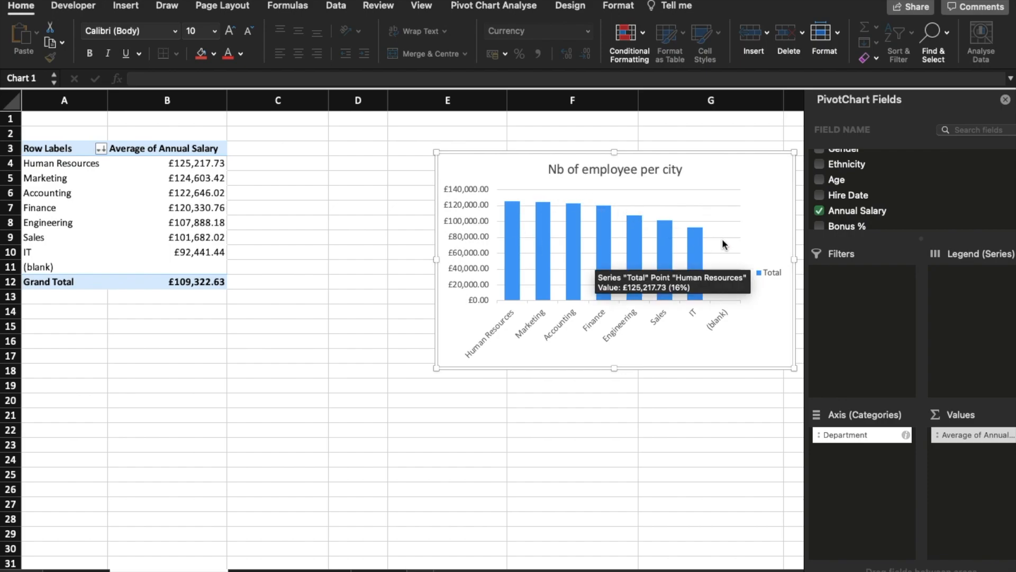
{"action": "left_click_drag", "start_coordinate": [754, 226], "coordinate": [672, 223]}
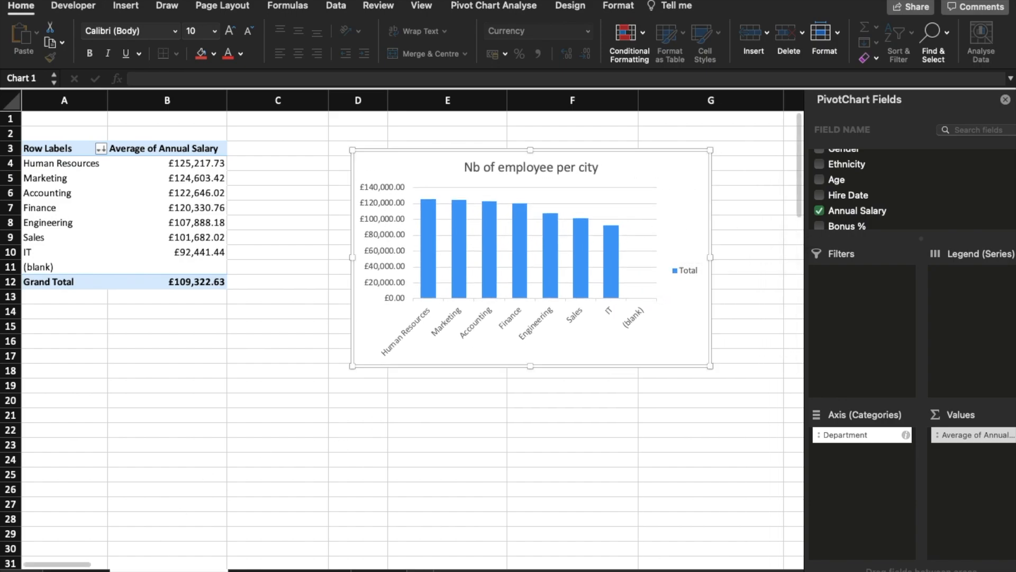
Step: Create a copy of the salary per department sheet before the "NB of employee per city" sheet
{"action": "right_click", "coordinate": [175, 569]}
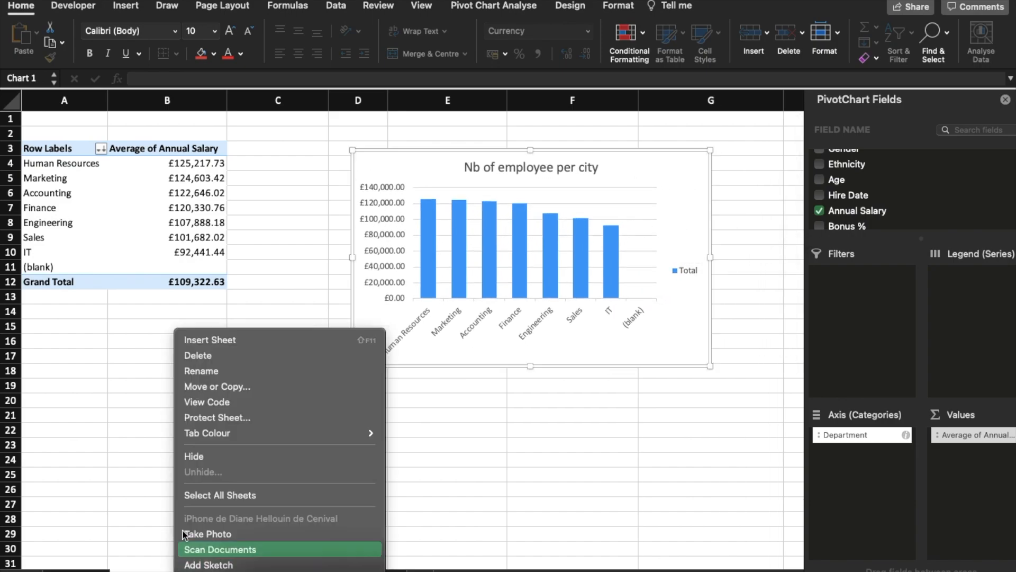
{"action": "left_click", "coordinate": [229, 386]}
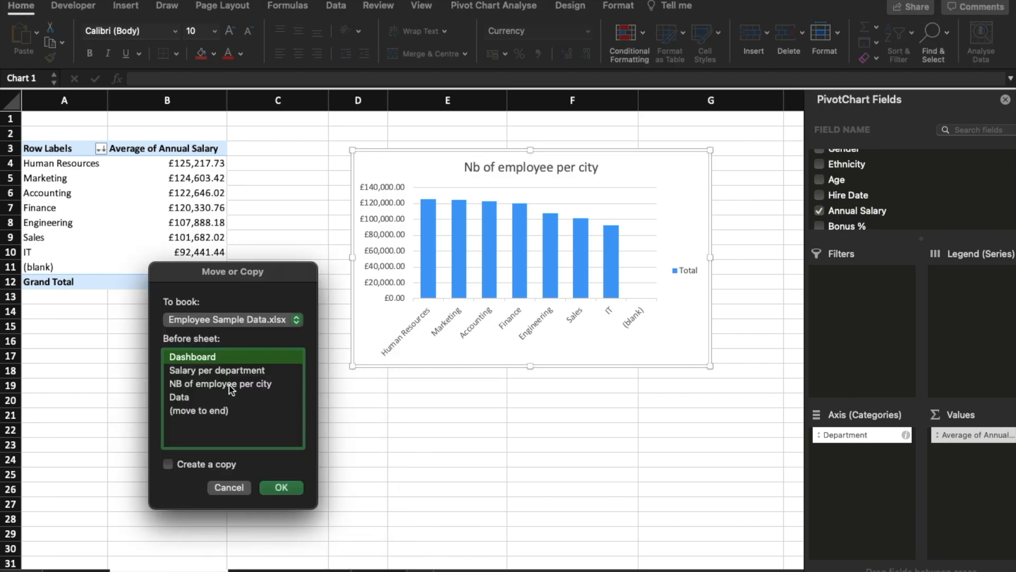
{"action": "left_click", "coordinate": [211, 382]}
{"action": "left_click", "coordinate": [200, 464]}
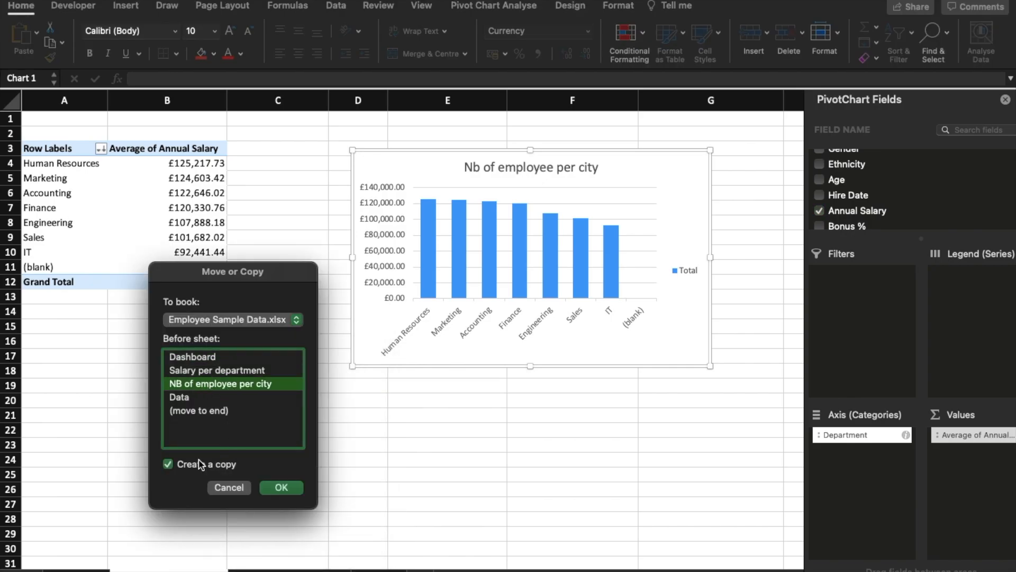
{"action": "left_click", "coordinate": [284, 489]}
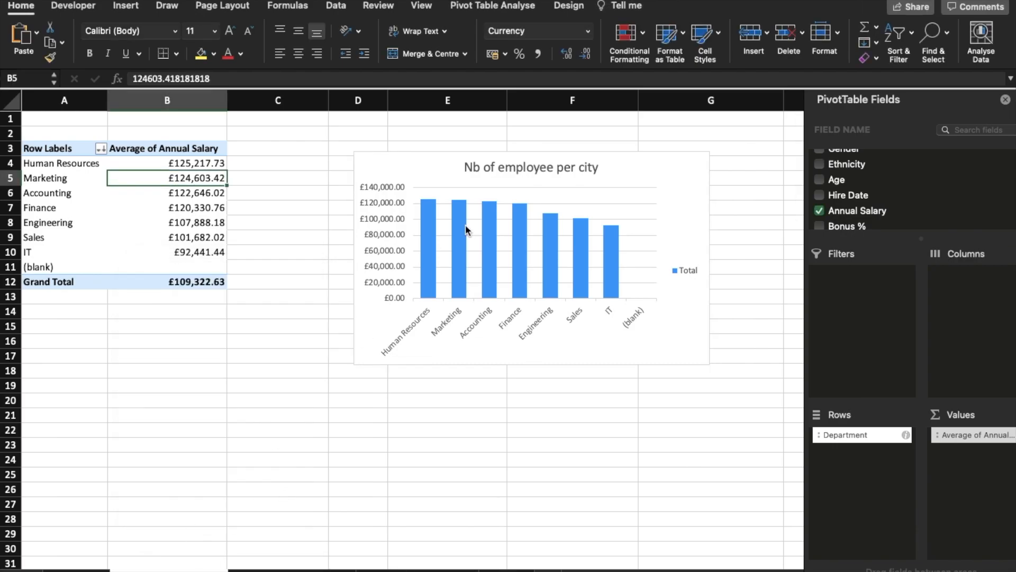
Step: Change the title of the original sheet's salary column chart to "Salary per department"
{"action": "left_click", "coordinate": [531, 169]}
{"action": "double_click", "coordinate": [507, 170]}
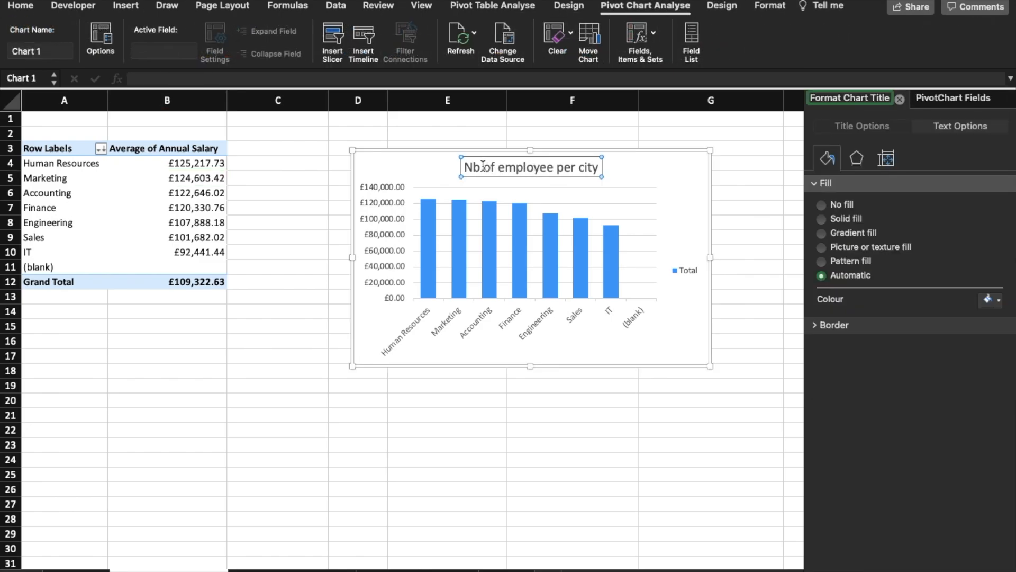
{"action": "left_click_drag", "start_coordinate": [469, 168], "coordinate": [614, 166]}
{"action": "type", "text": "Salary"}
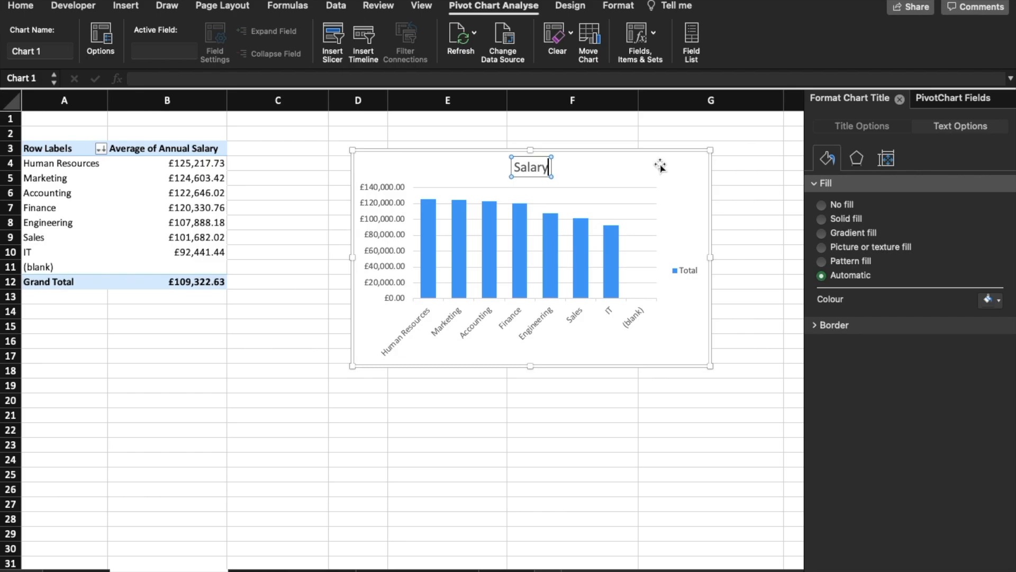
{"action": "type", "text": " per department"}
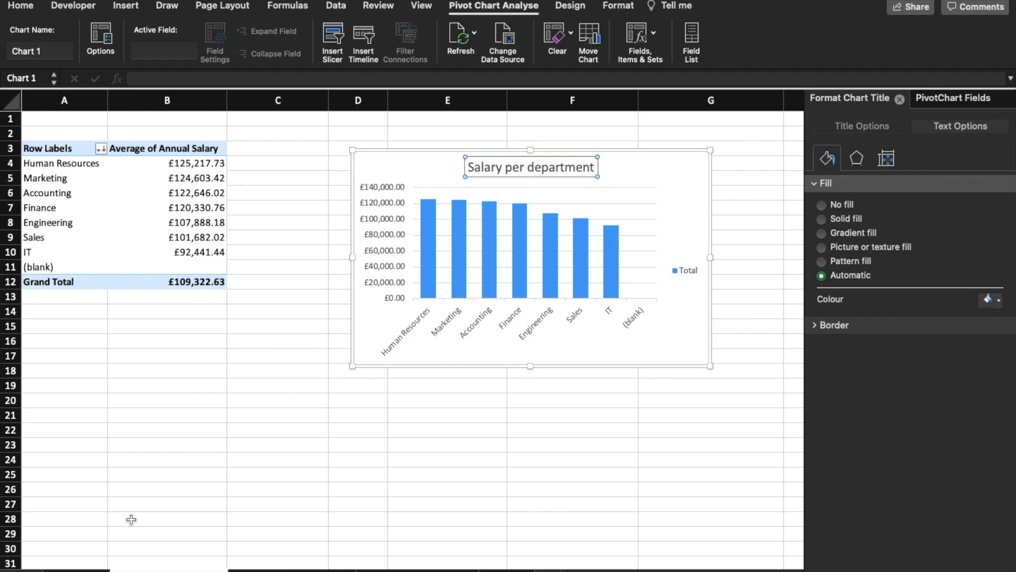
Step: Mark the "Salary per department" area on the Dashboard sheet with a yellow fill
{"action": "mouse_move", "coordinate": [132, 569]}
{"action": "key", "text": "ctrl+Page_Down"}
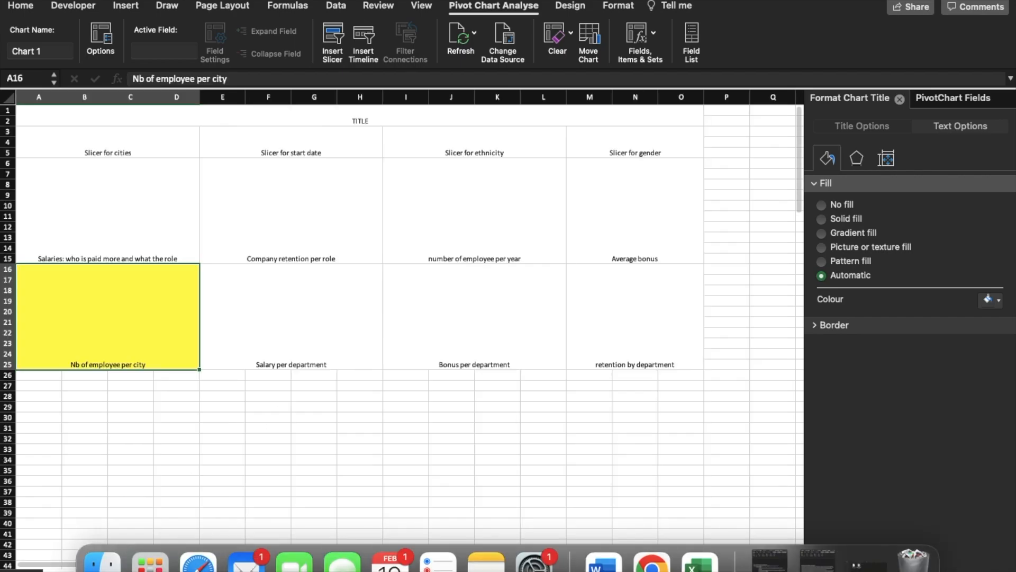
{"action": "left_click", "coordinate": [286, 329]}
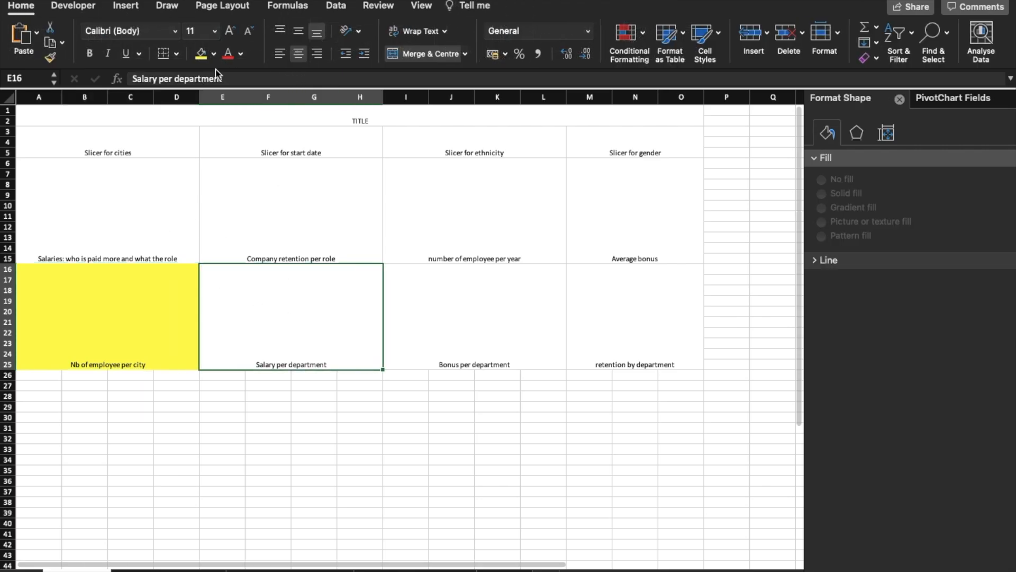
{"action": "left_click", "coordinate": [201, 53]}
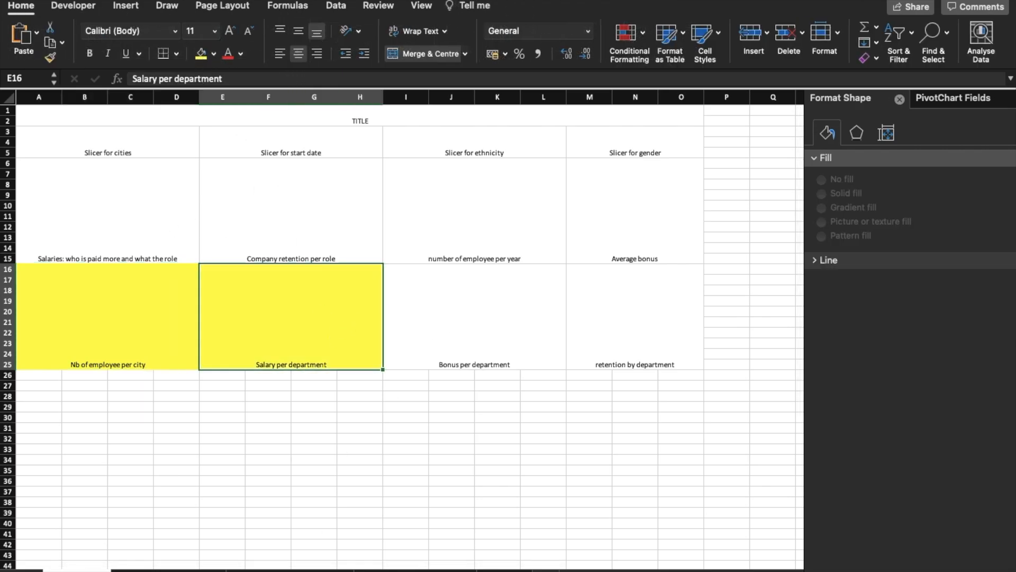
Step: On the copied salary sheet, close the Format Shape pane and replace Annual Salary with Bonus % in the pivot values
{"action": "key", "text": "ctrl+Page_Up"}
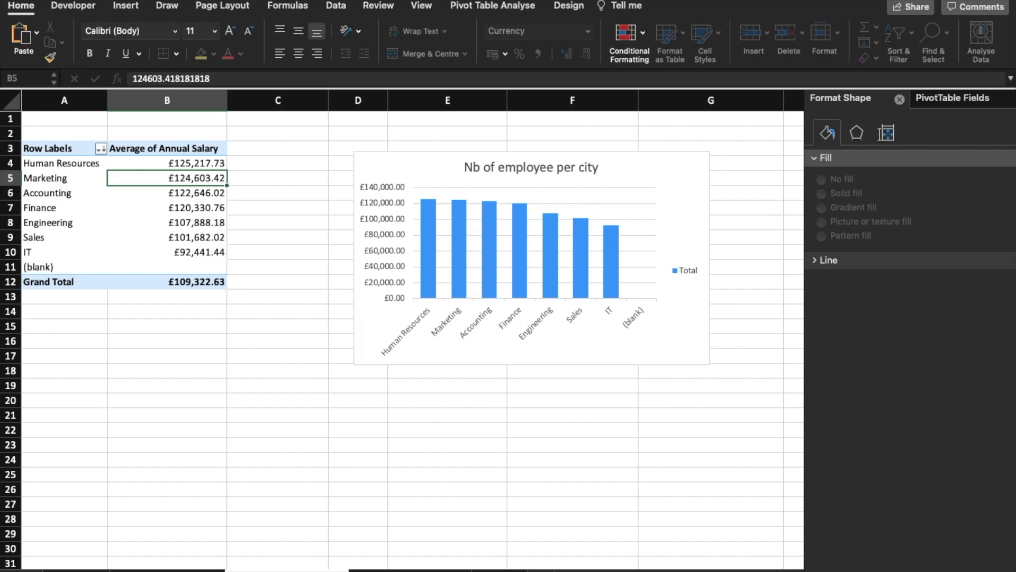
{"action": "left_click", "coordinate": [120, 221]}
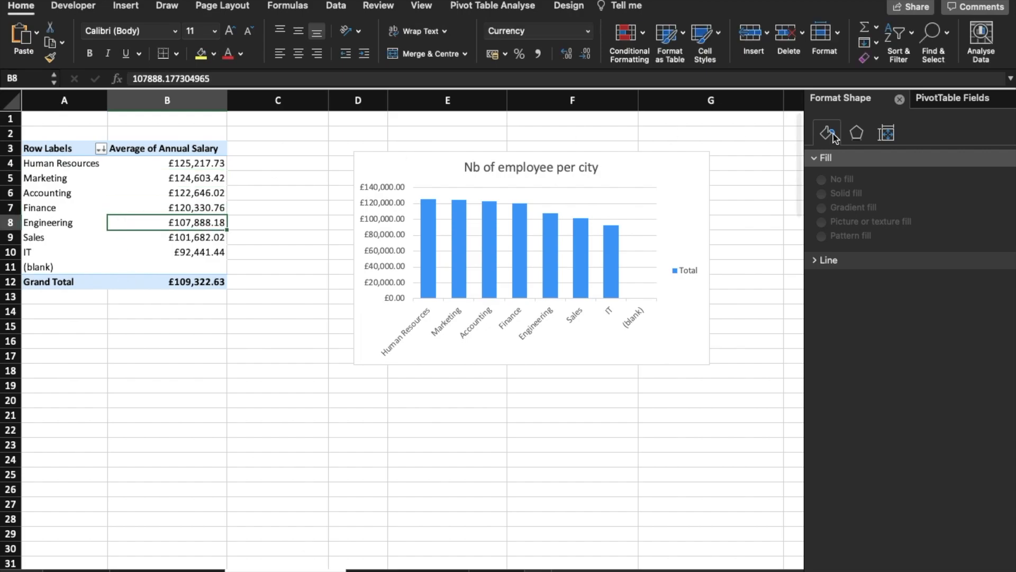
{"action": "left_click", "coordinate": [899, 100]}
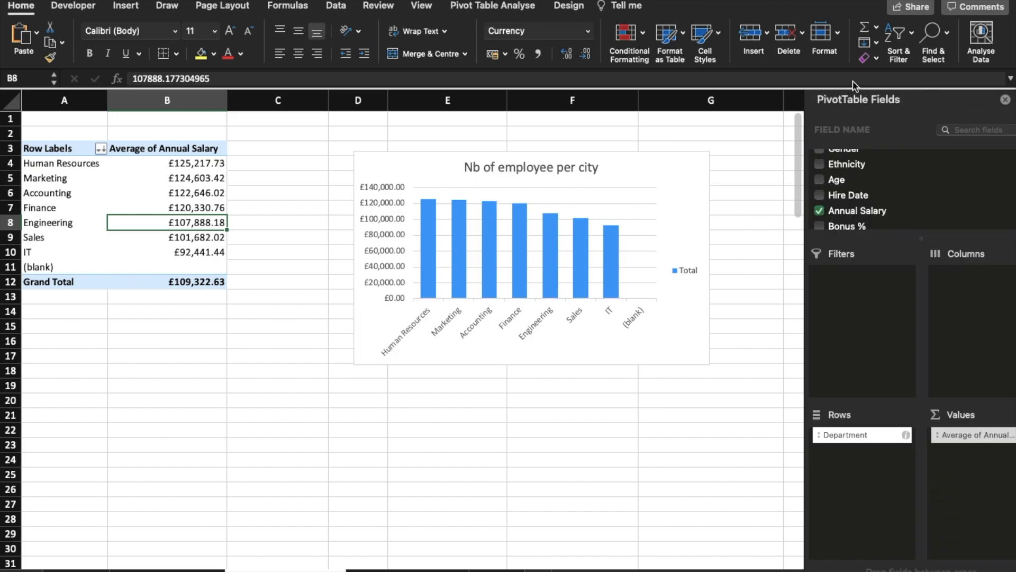
{"action": "scroll", "coordinate": [863, 180], "scroll_direction": "down", "scroll_amount": 2}
{"action": "left_click", "coordinate": [827, 203]}
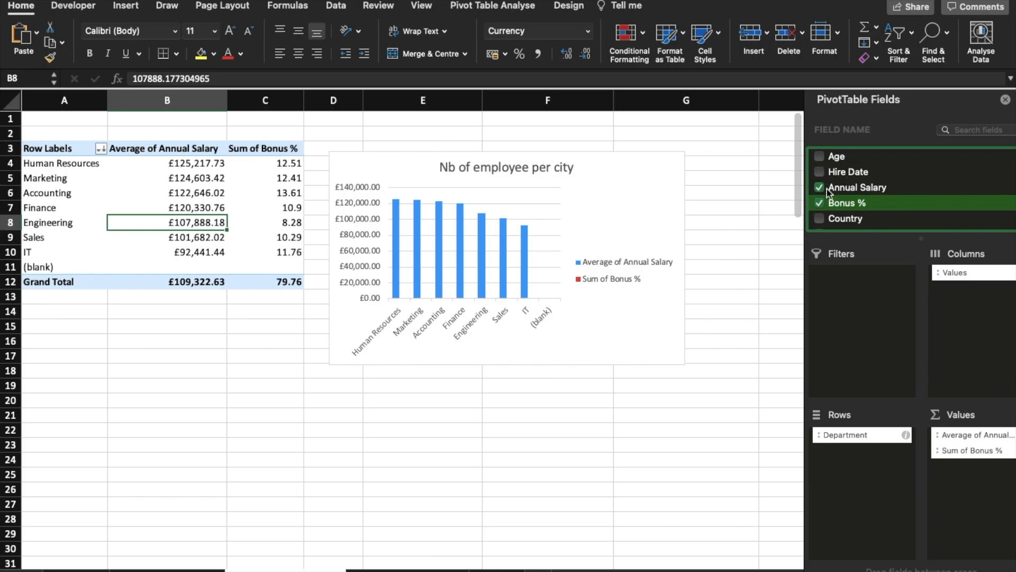
{"action": "left_click", "coordinate": [823, 190]}
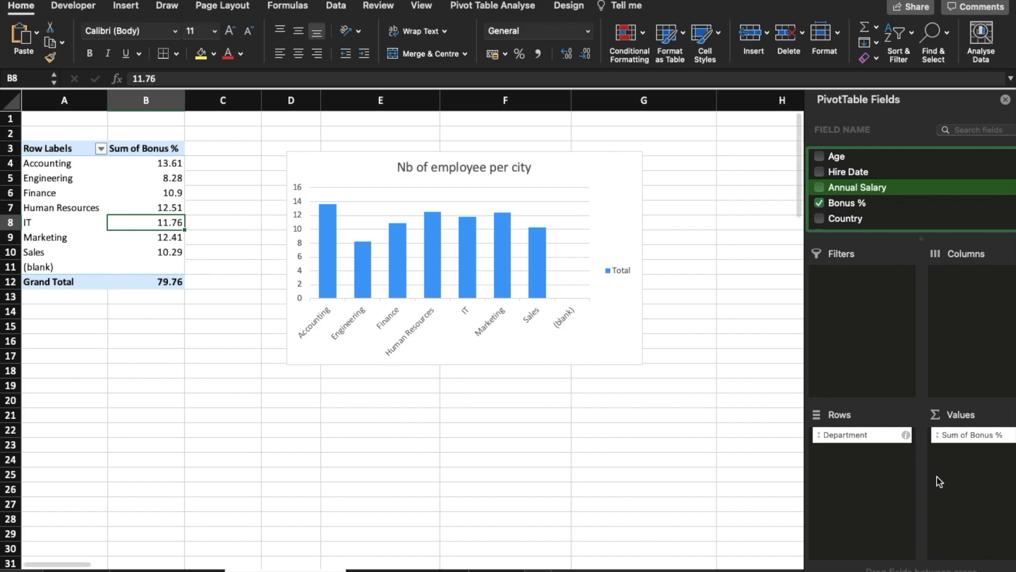
Step: Summarise the Bonus % pivot values by Average and format them as Percentage with 2 decimal places
{"action": "left_click", "coordinate": [1003, 438]}
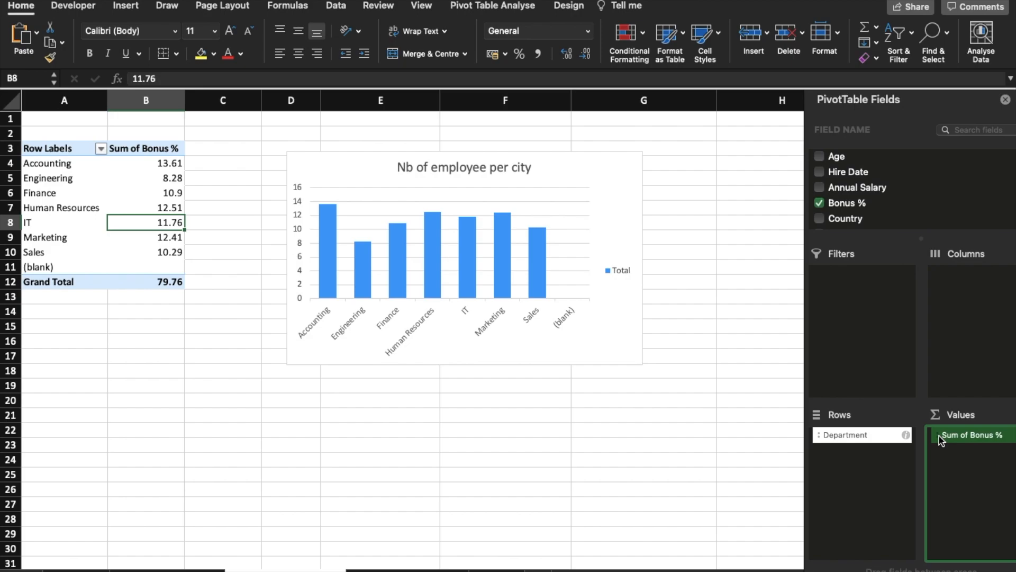
{"action": "right_click", "coordinate": [999, 438]}
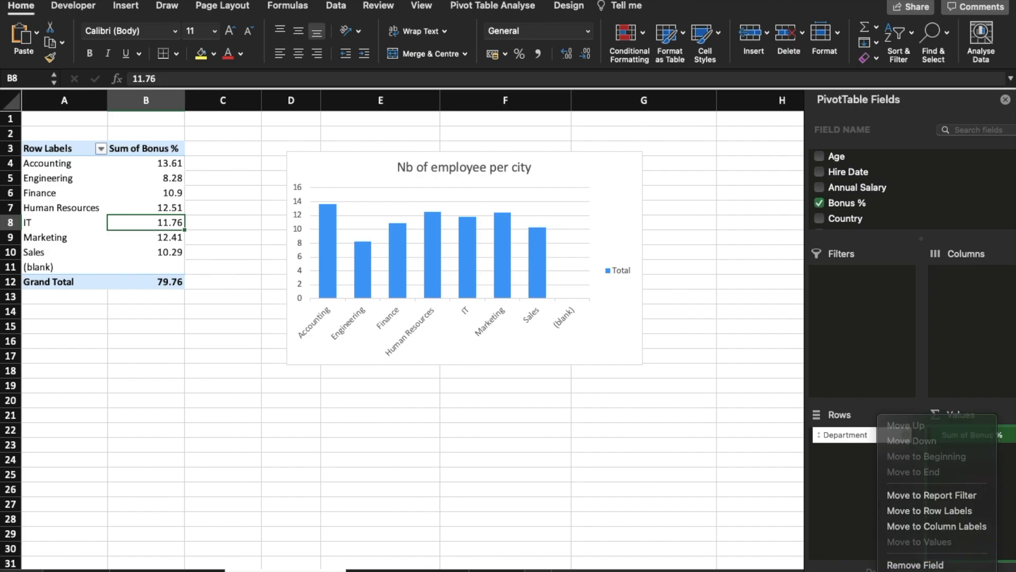
{"action": "left_click", "coordinate": [920, 570]}
{"action": "left_click", "coordinate": [435, 200]}
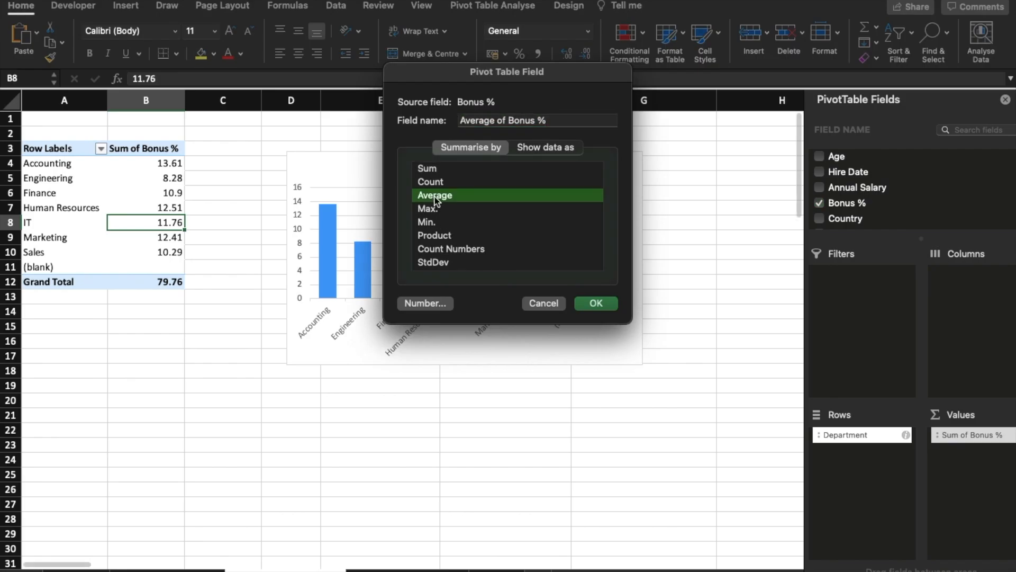
{"action": "left_click", "coordinate": [432, 306]}
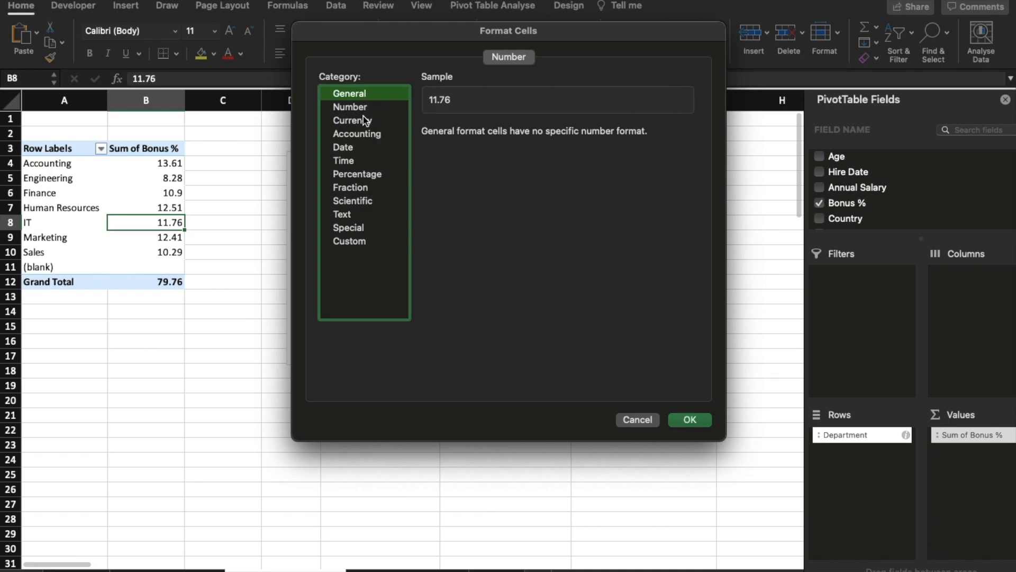
{"action": "left_click", "coordinate": [367, 174]}
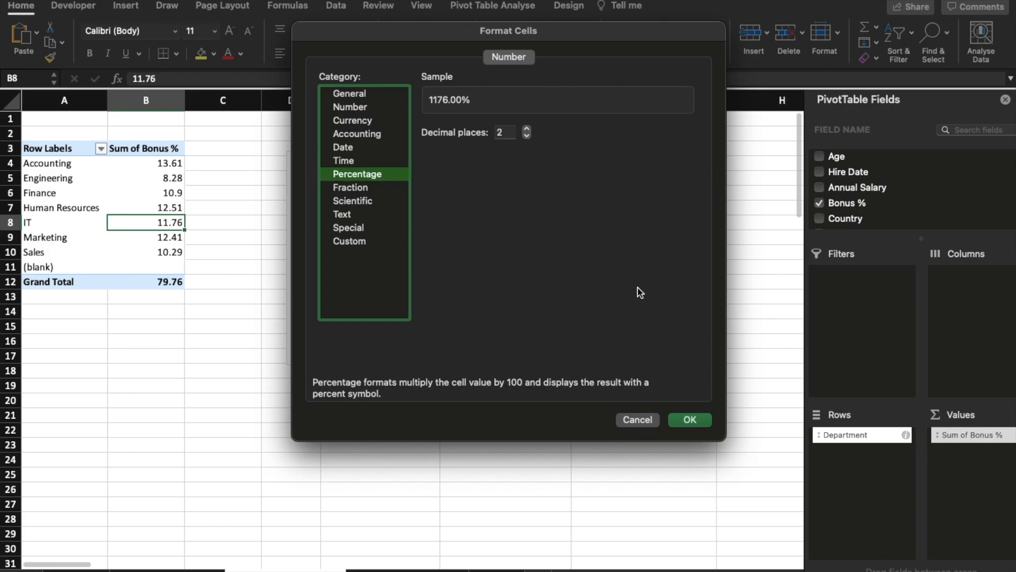
{"action": "left_click", "coordinate": [691, 419]}
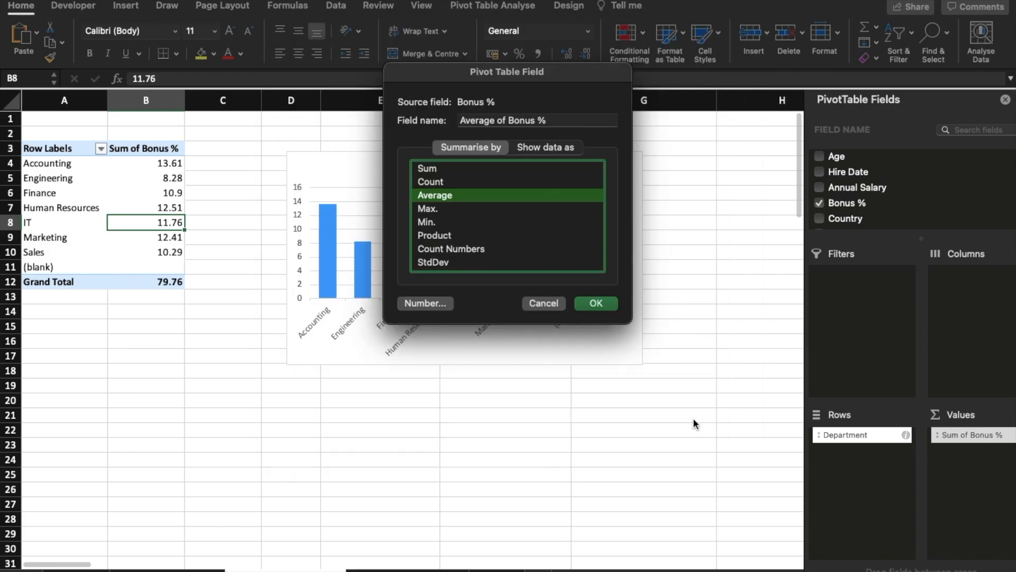
{"action": "left_click", "coordinate": [607, 304]}
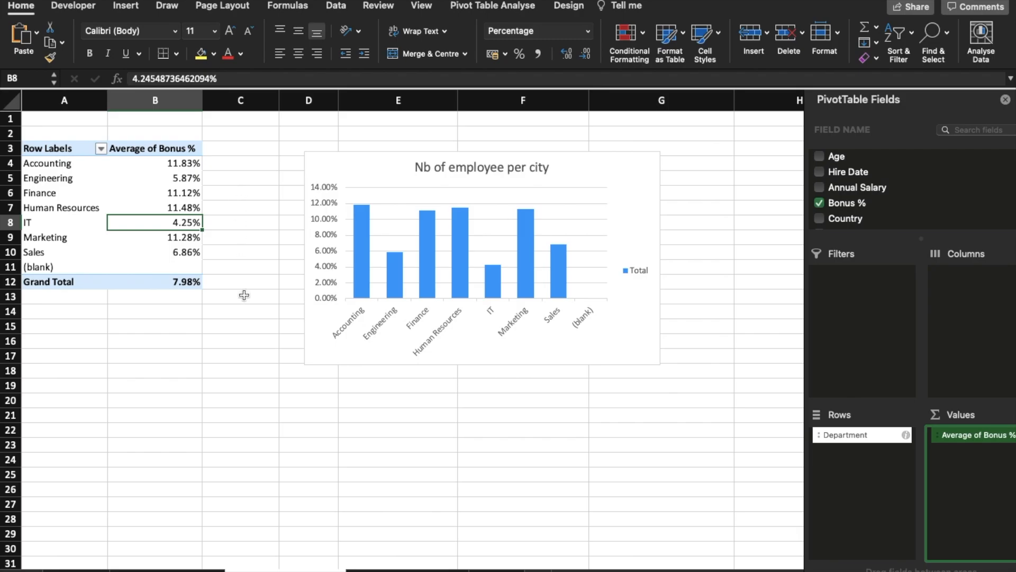
Step: Sort the departments in the bonus pivot table by average bonus from largest to smallest
{"action": "right_click", "coordinate": [167, 208]}
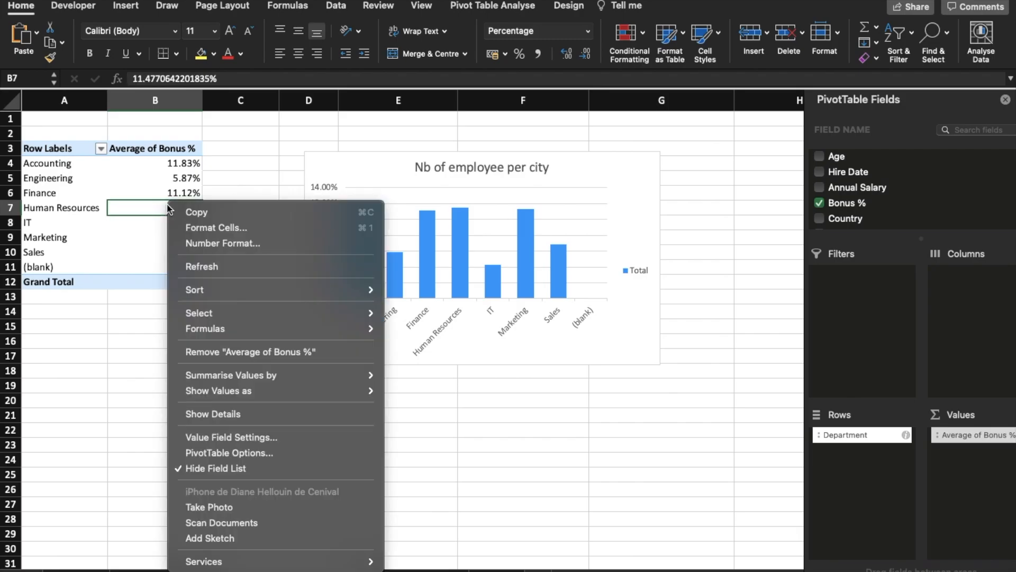
{"action": "mouse_move", "coordinate": [238, 292]}
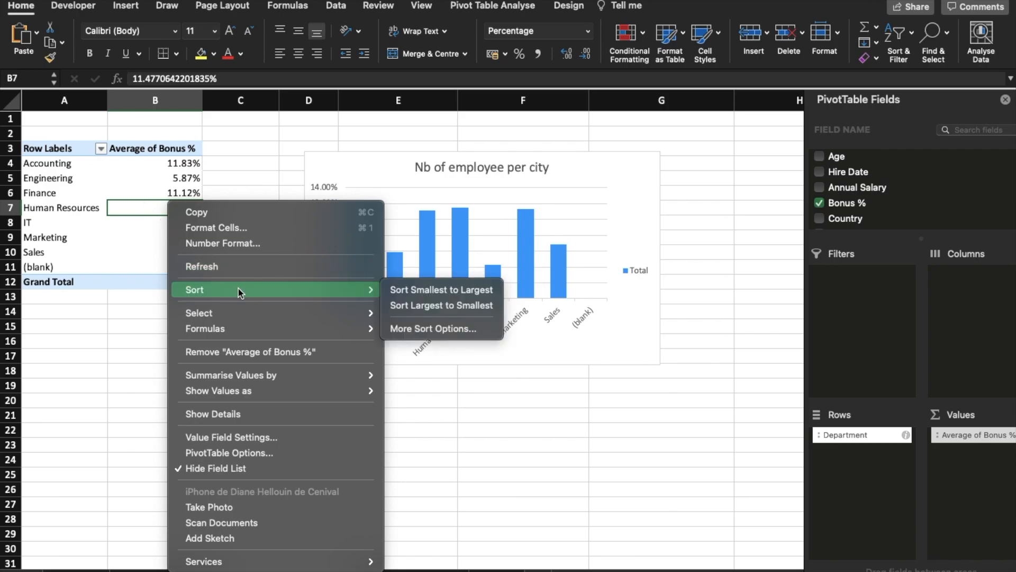
{"action": "left_click", "coordinate": [434, 306]}
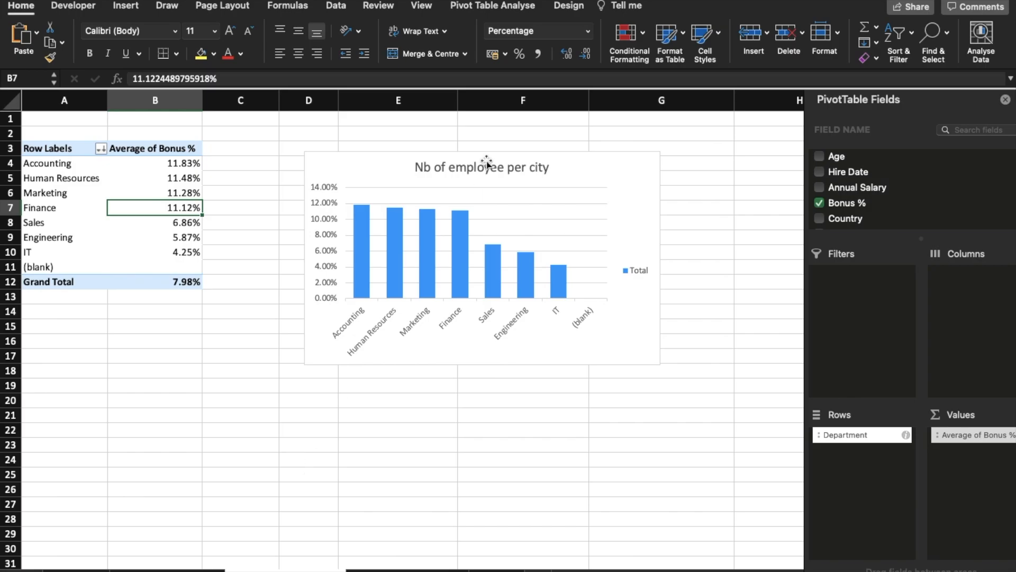
Step: Change the title of the bonus column chart to "Bonus per department"
{"action": "left_click", "coordinate": [484, 168]}
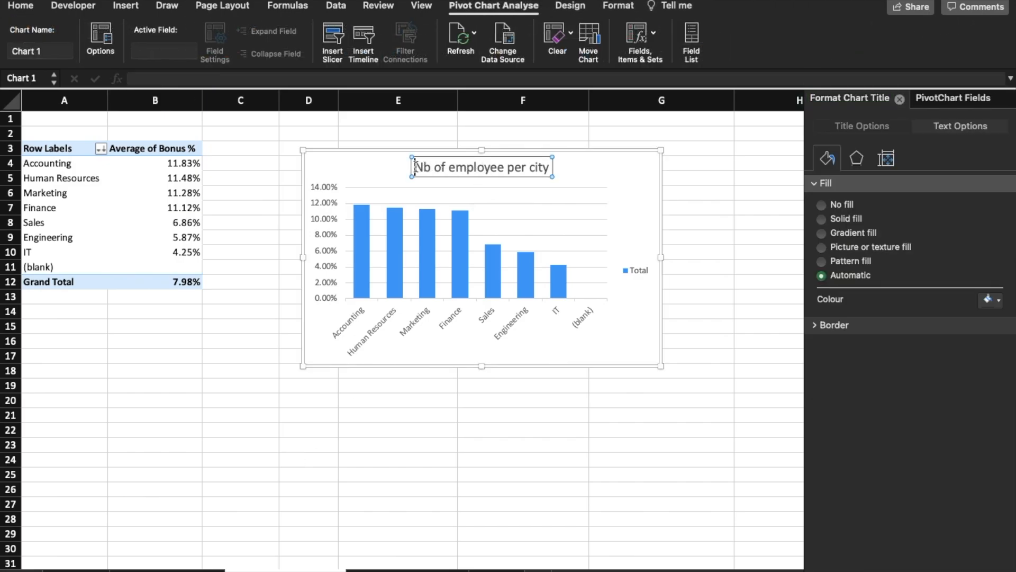
{"action": "left_click_drag", "start_coordinate": [415, 166], "coordinate": [576, 164]}
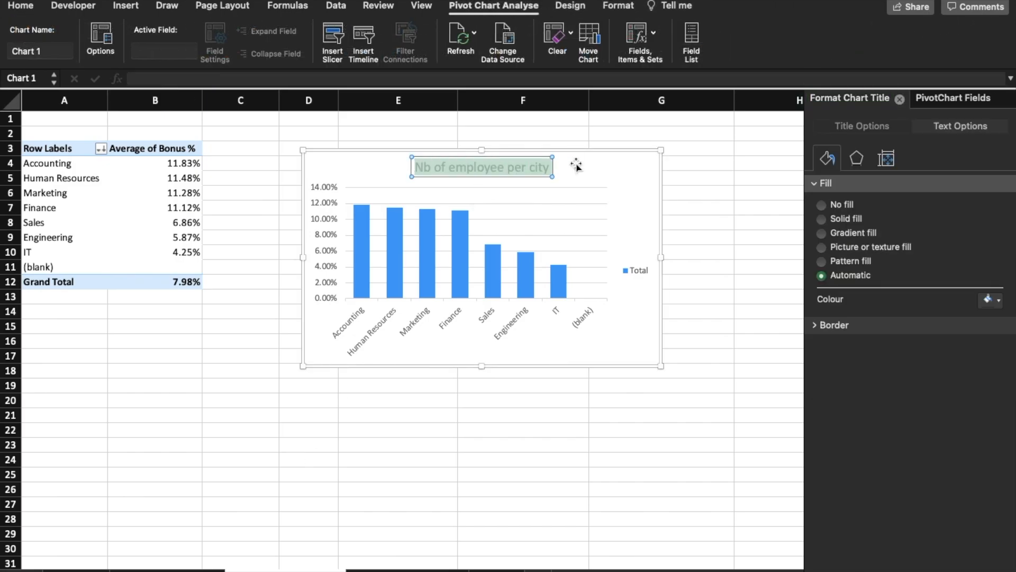
{"action": "type", "text": "Bonus per department"}
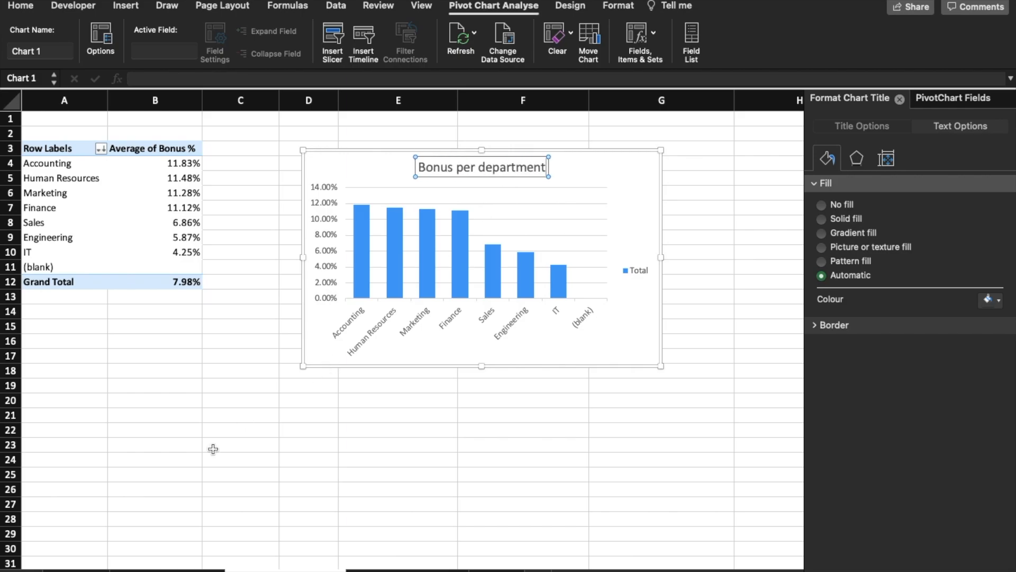
Step: Mark the "Bonus per department" area on the Dashboard sheet with a yellow fill
{"action": "left_click", "coordinate": [69, 569]}
{"action": "left_click", "coordinate": [455, 325]}
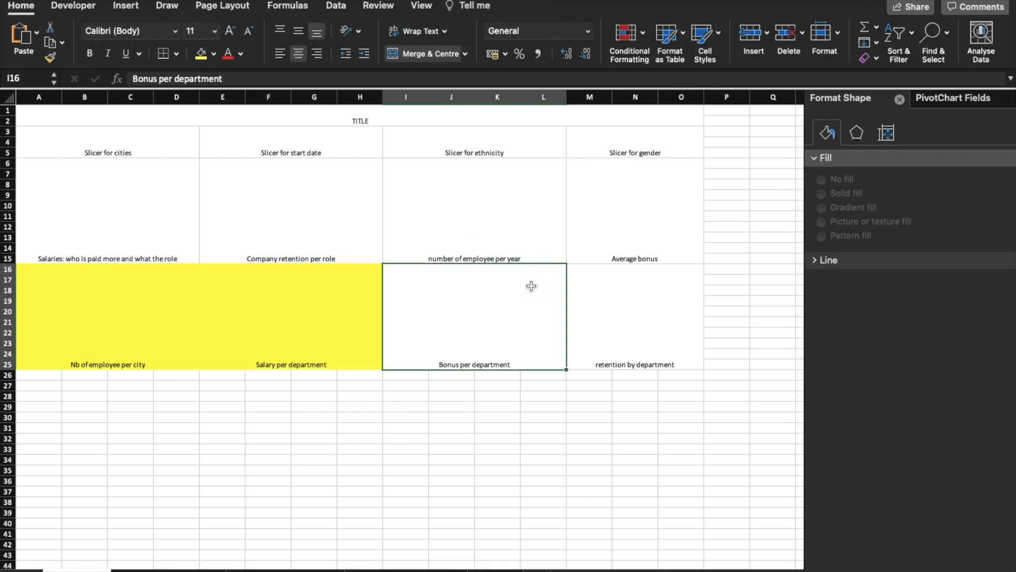
{"action": "left_click", "coordinate": [201, 54]}
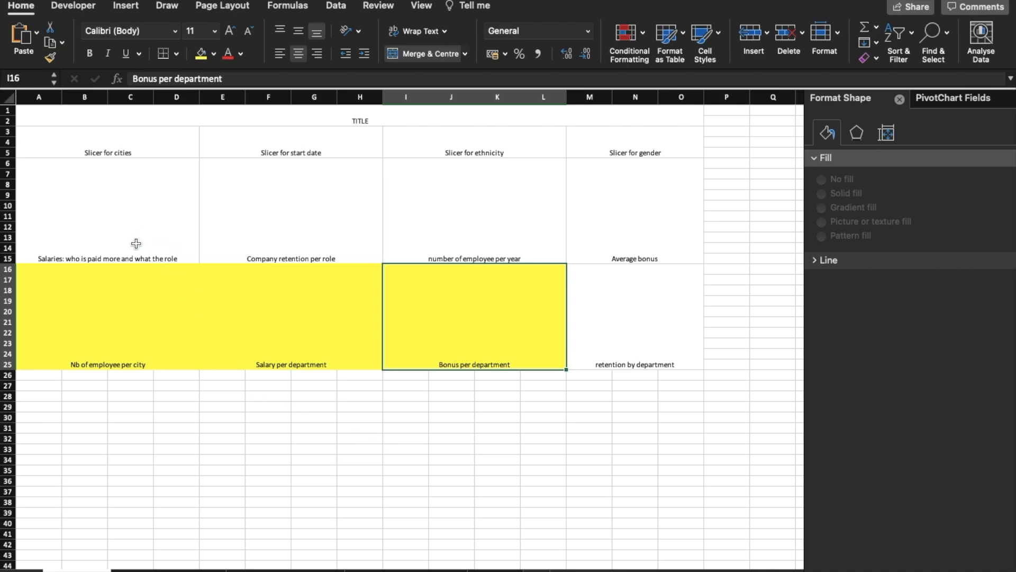
Step: Create another copy of the "Salary per department" sheet before the "NB of employee per city" sheet
{"action": "left_click", "coordinate": [172, 571]}
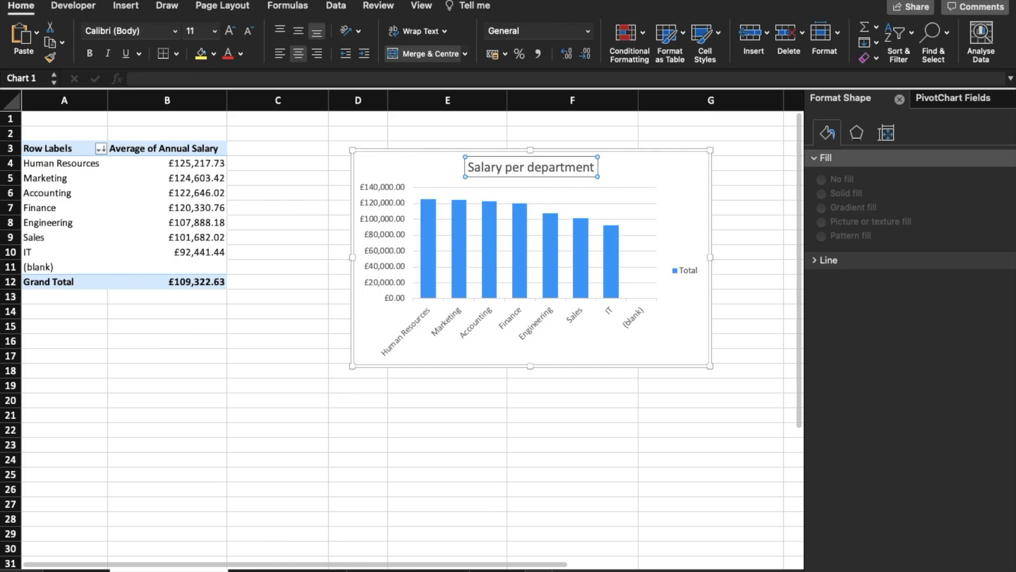
{"action": "right_click", "coordinate": [201, 570]}
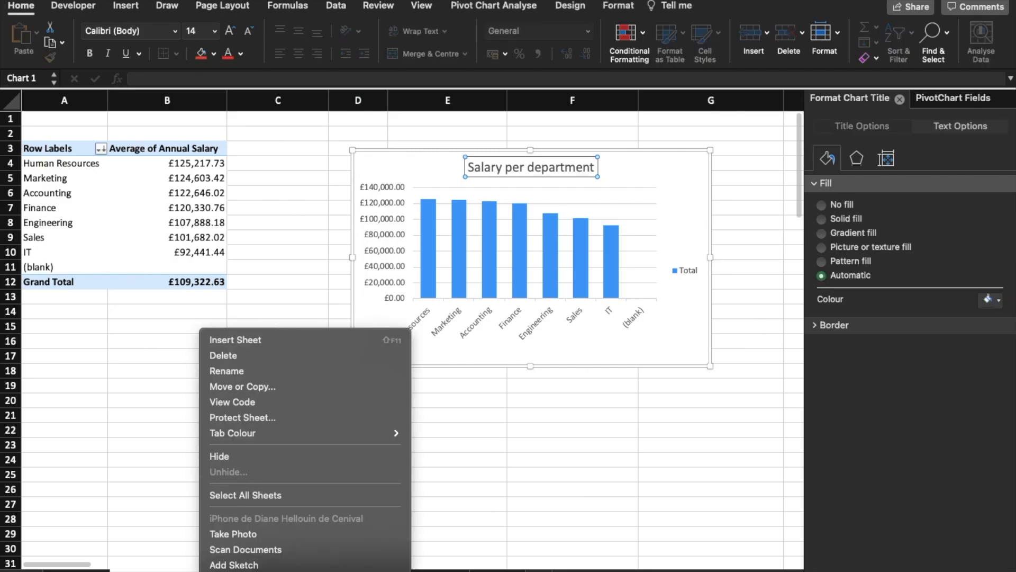
{"action": "left_click", "coordinate": [276, 386]}
{"action": "left_click", "coordinate": [215, 464]}
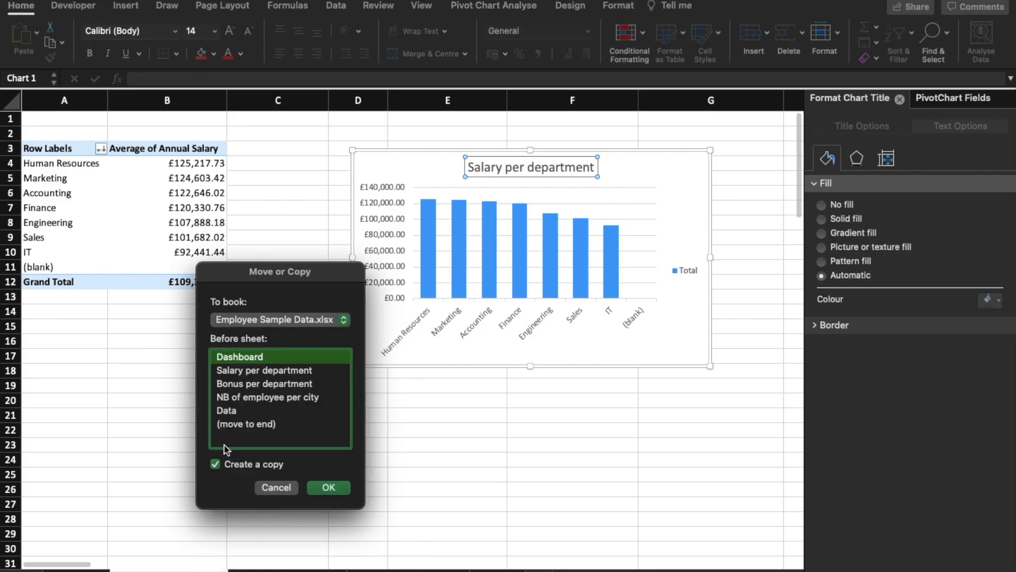
{"action": "left_click", "coordinate": [270, 397]}
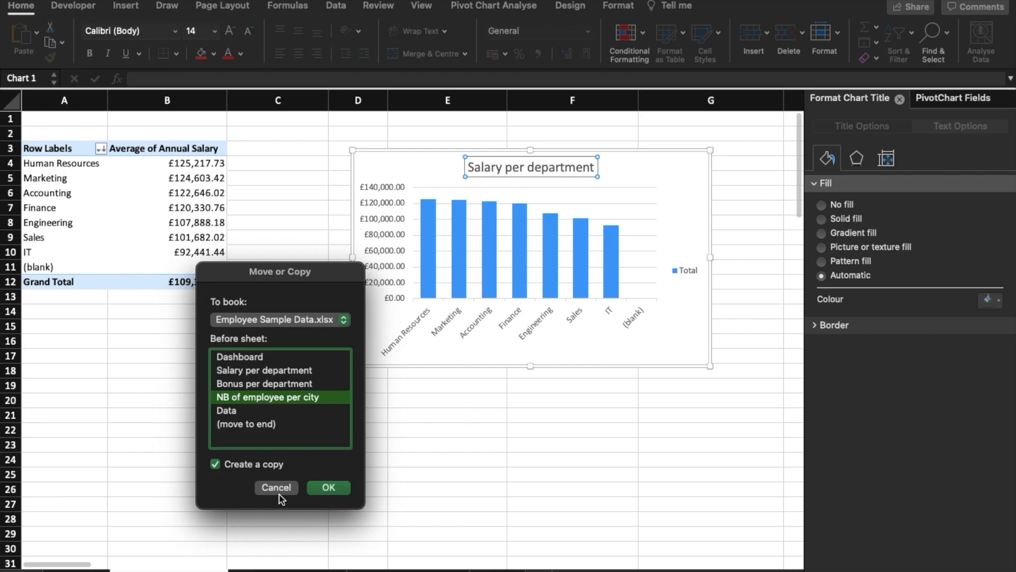
{"action": "left_click", "coordinate": [328, 487]}
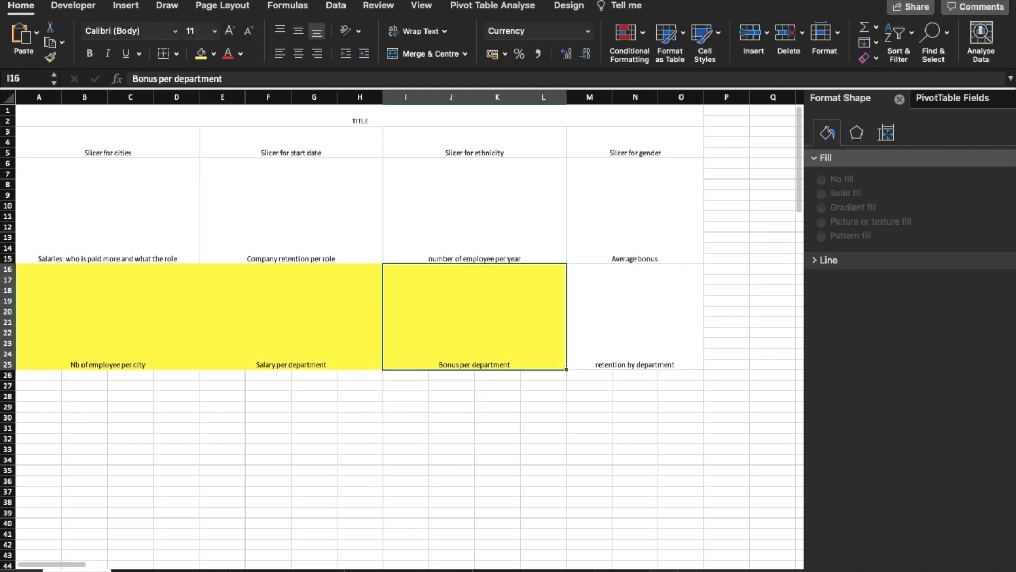
Step: Copy the Dashboard label "Salaries: who is paid more and what the role" and use it to rename the new salary sheet copy
{"action": "left_click", "coordinate": [118, 249]}
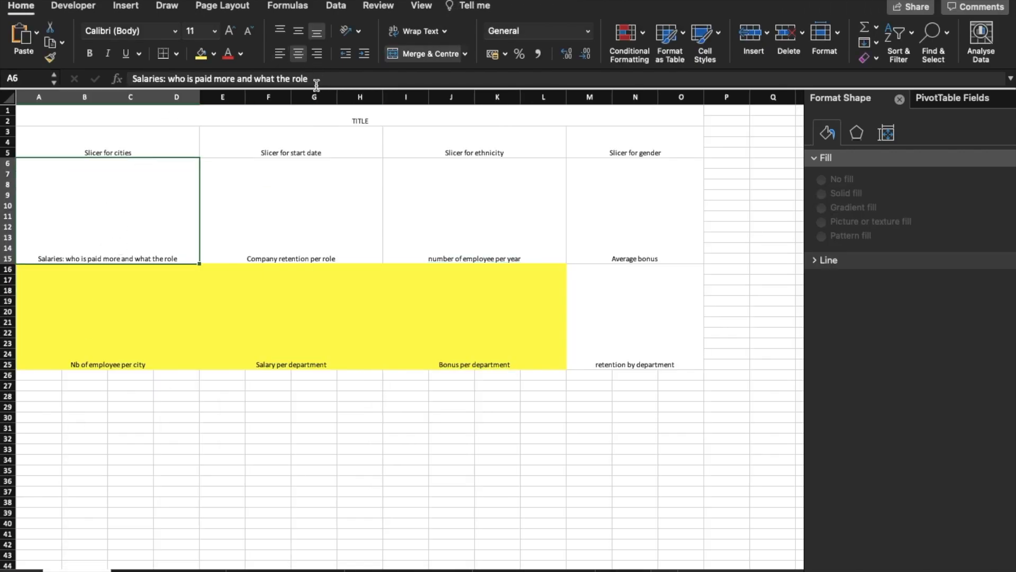
{"action": "left_click_drag", "start_coordinate": [101, 80], "coordinate": [88, 80]}
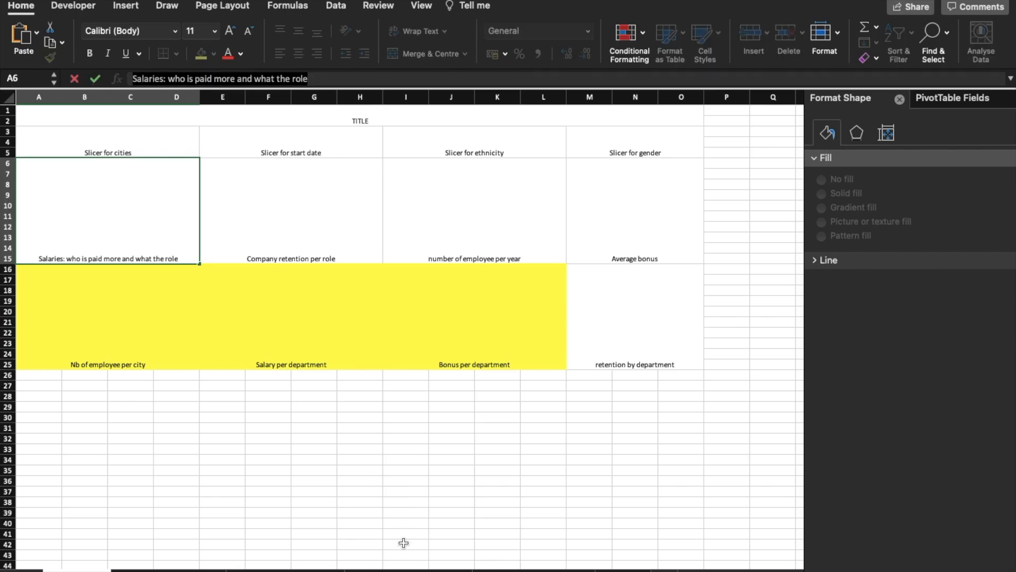
{"action": "left_click", "coordinate": [409, 570]}
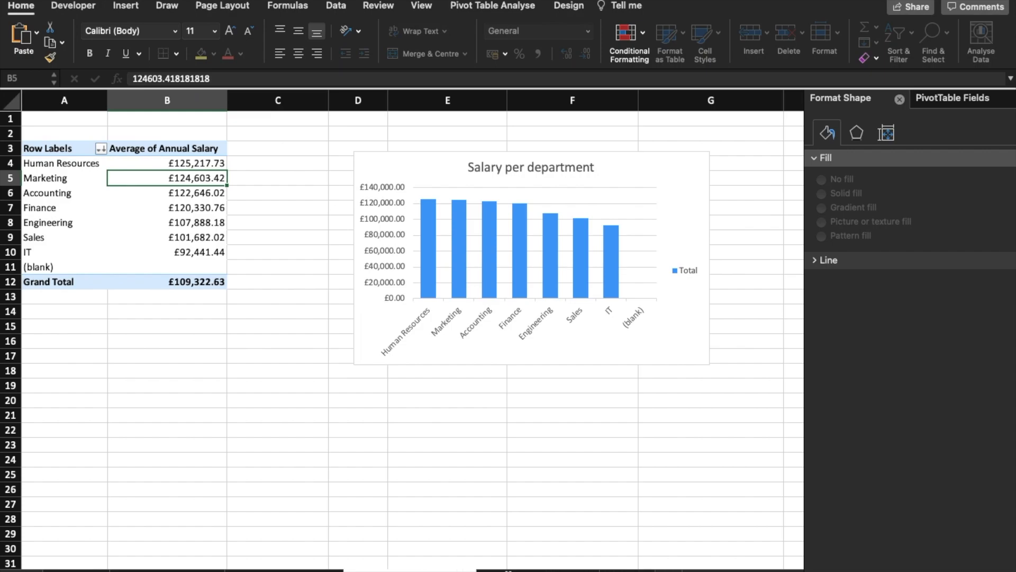
{"action": "left_click", "coordinate": [451, 475]}
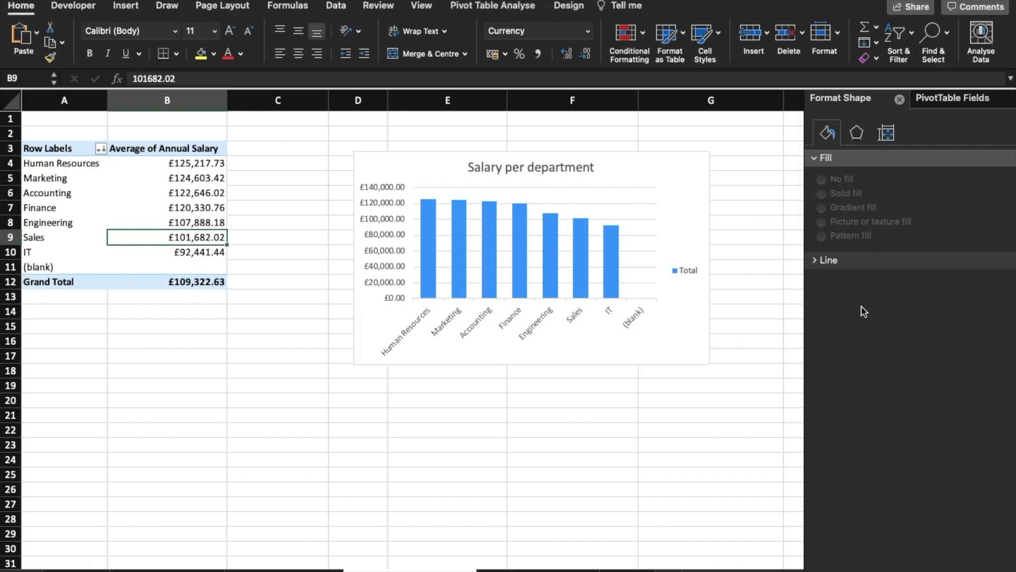
Step: Close the Format Shape pane, then put Full Name in the pivot rows and Department in the columns
{"action": "left_click", "coordinate": [899, 99]}
{"action": "scroll", "coordinate": [857, 191], "scroll_direction": "up", "scroll_amount": 3}
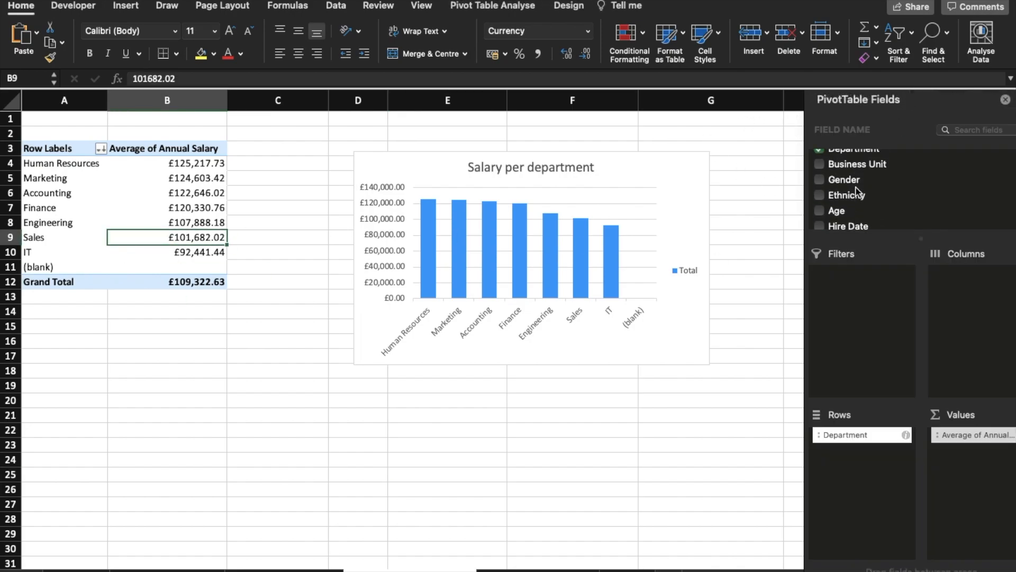
{"action": "scroll", "coordinate": [858, 191], "scroll_direction": "up", "scroll_amount": 3}
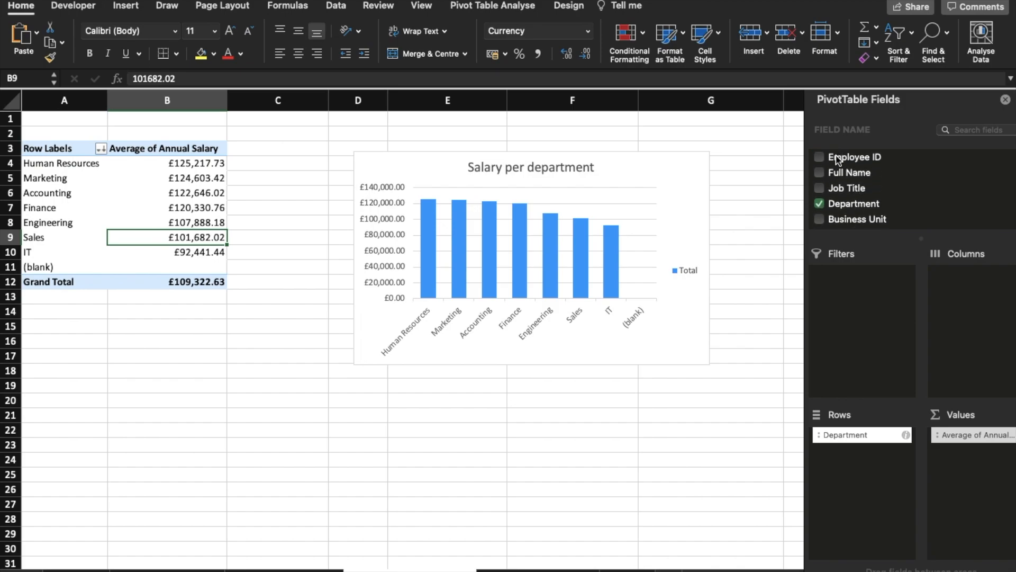
{"action": "left_click", "coordinate": [837, 159]}
{"action": "left_click", "coordinate": [841, 175]}
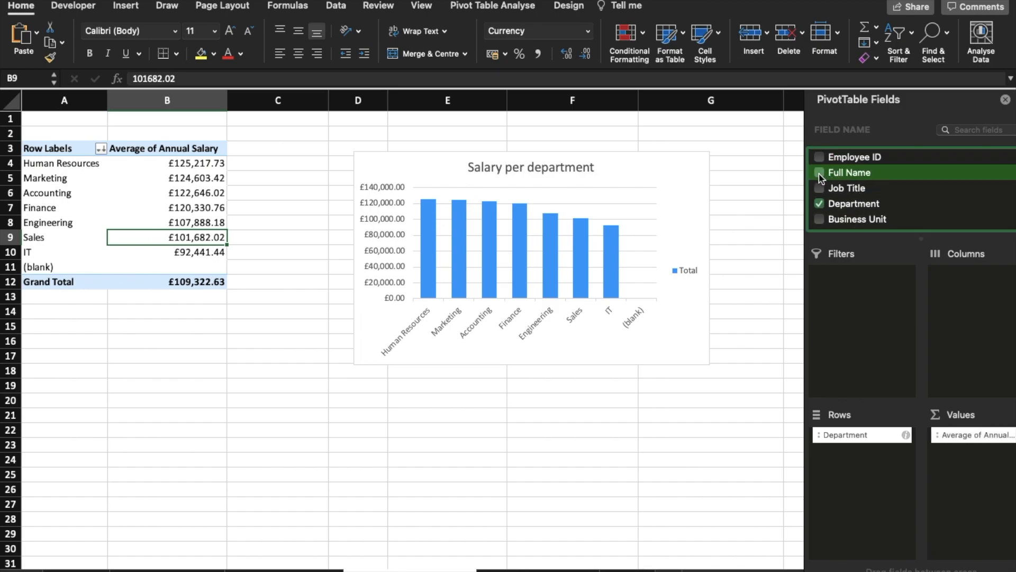
{"action": "left_click_drag", "start_coordinate": [819, 174], "coordinate": [881, 357]}
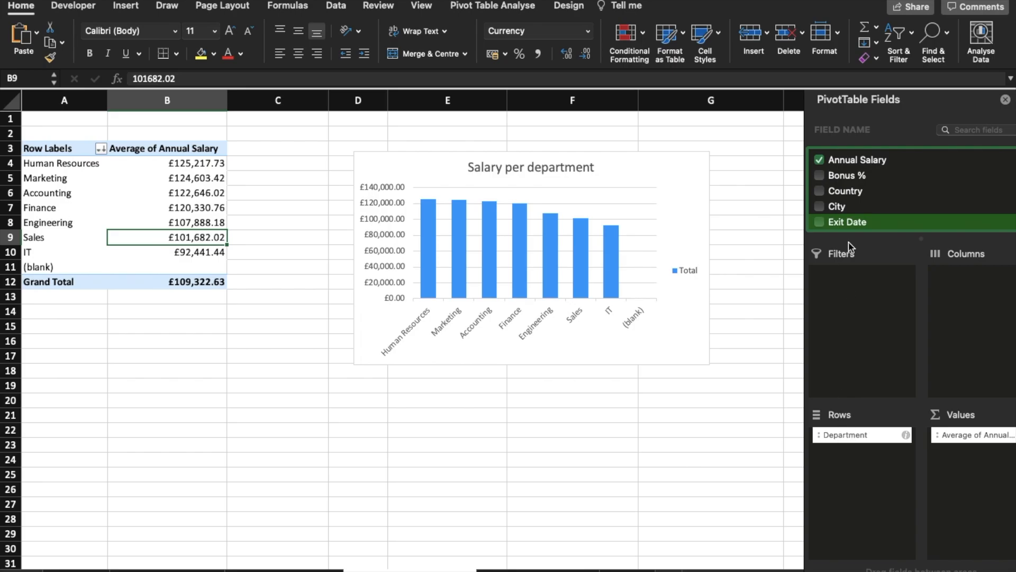
{"action": "scroll", "coordinate": [829, 189], "scroll_direction": "up", "scroll_amount": 5}
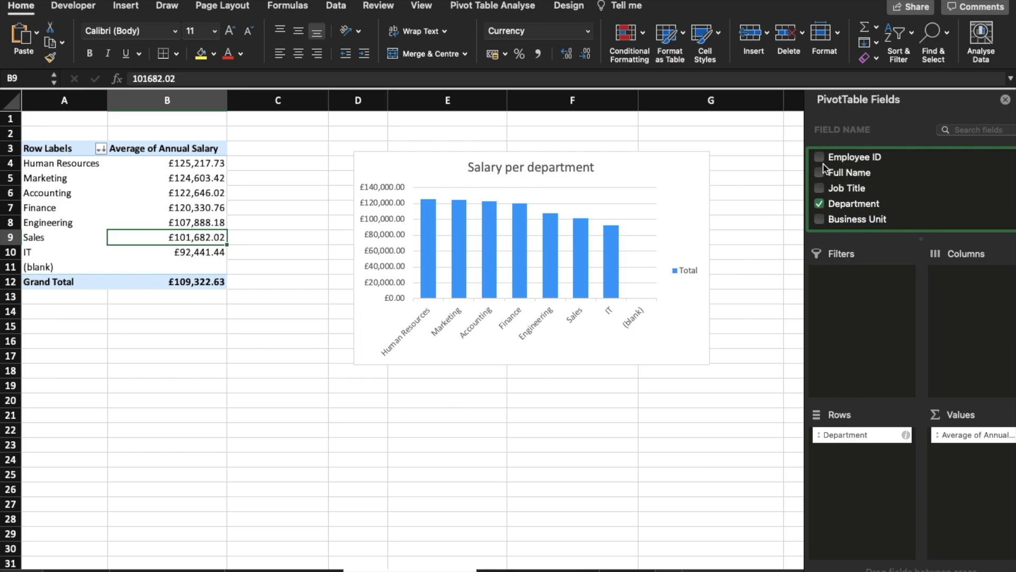
{"action": "left_click", "coordinate": [820, 172]}
{"action": "left_click", "coordinate": [821, 173]}
{"action": "left_click_drag", "start_coordinate": [874, 176], "coordinate": [970, 328]}
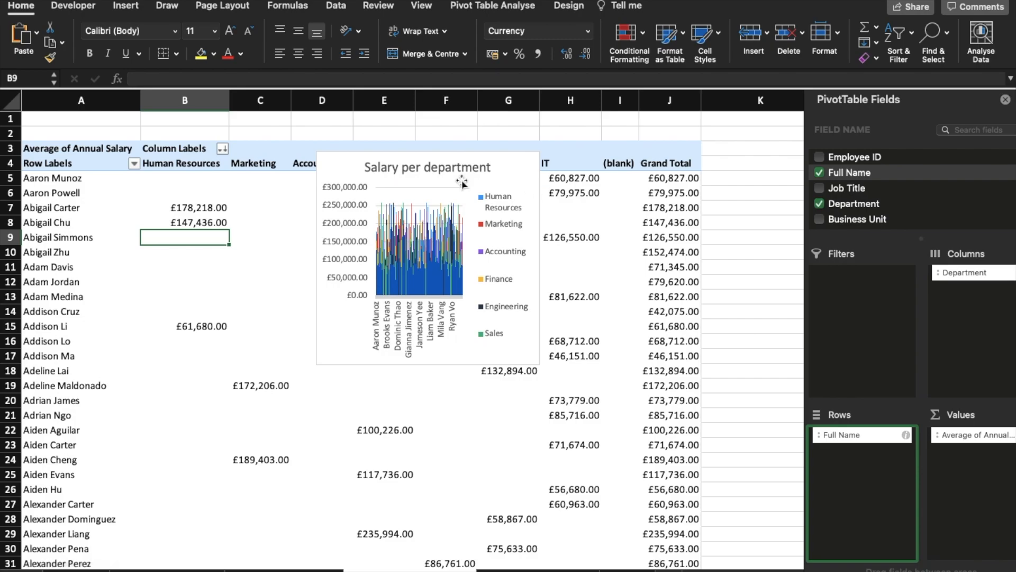
Step: Delete the "Salary per department" chart from the new pivot sheet
{"action": "left_click", "coordinate": [508, 175]}
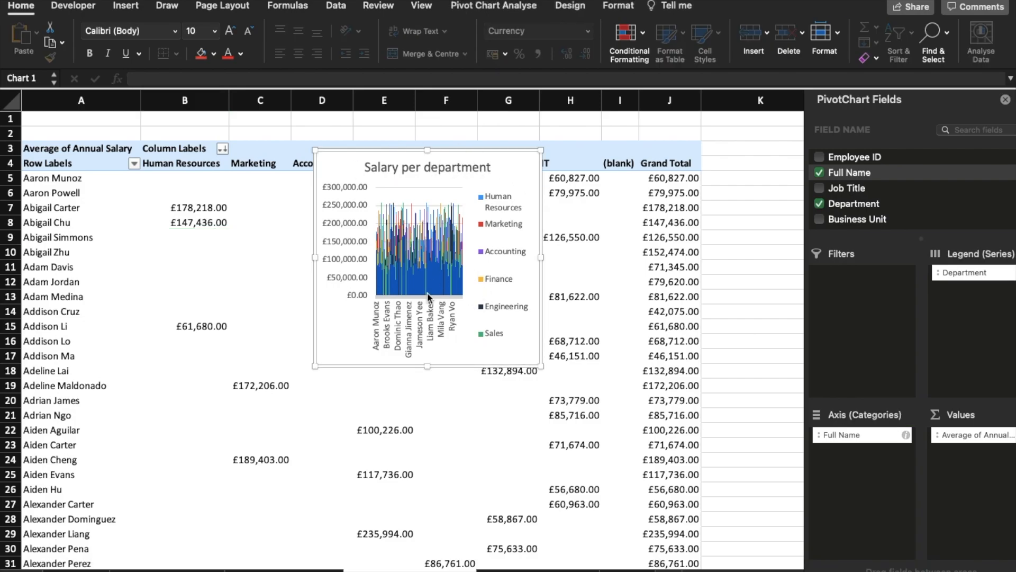
{"action": "key", "text": "BackSpace"}
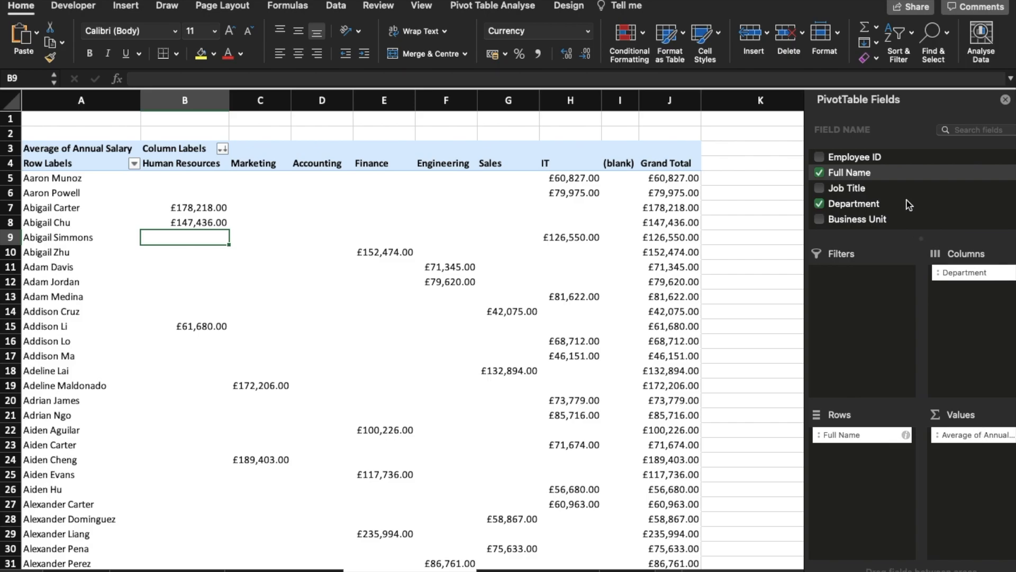
{"action": "scroll", "coordinate": [909, 205], "scroll_direction": "down", "scroll_amount": 5}
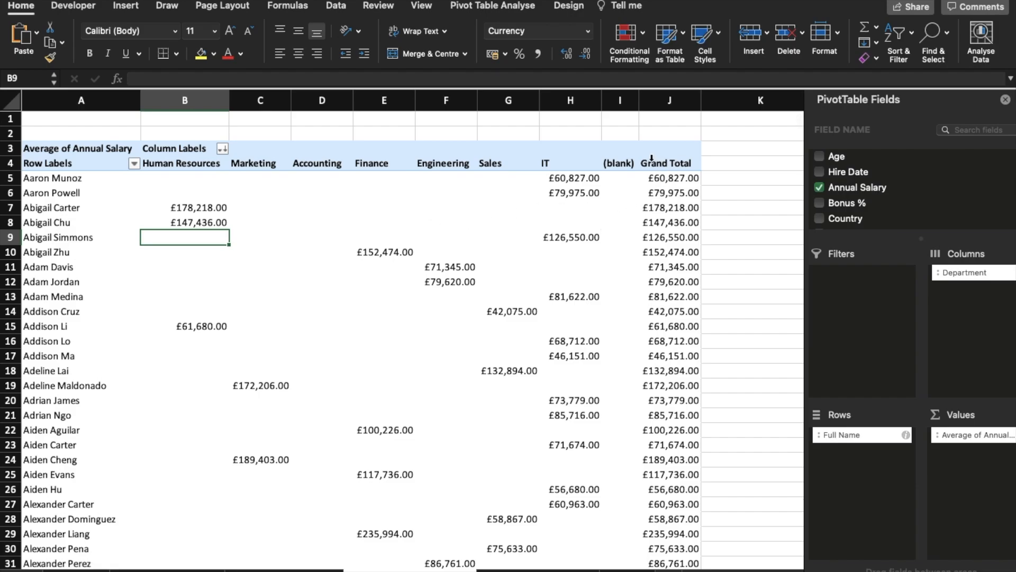
Step: Sort the salary pivot table by the Grand Total column from largest to smallest
{"action": "left_click", "coordinate": [676, 206]}
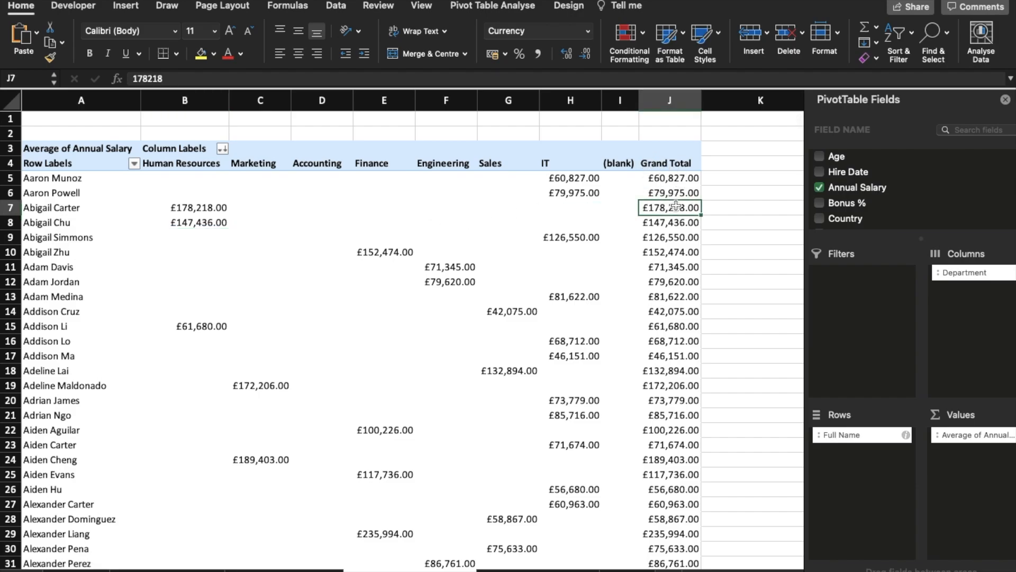
{"action": "right_click", "coordinate": [675, 206]}
{"action": "mouse_move", "coordinate": [712, 291]}
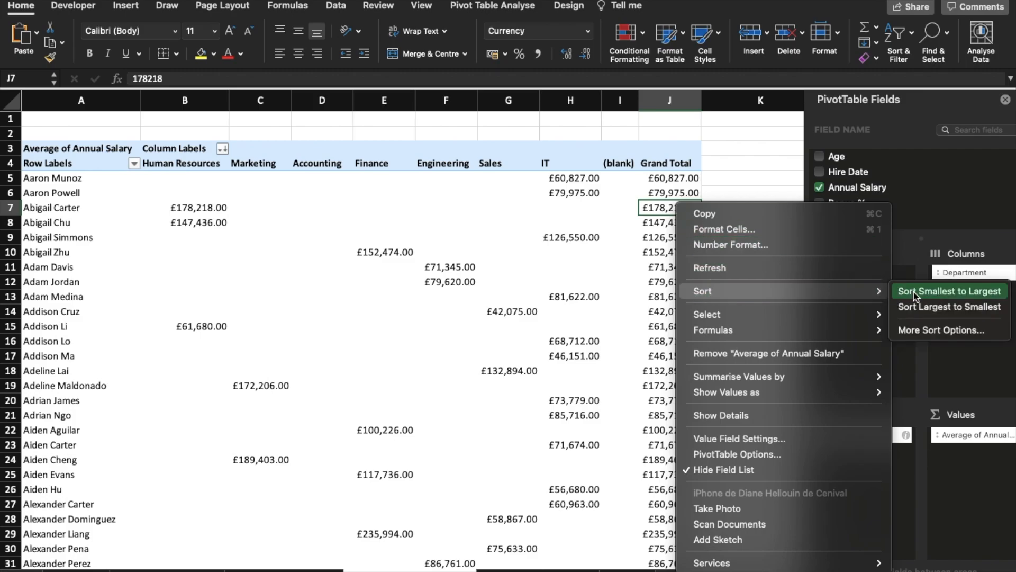
{"action": "left_click", "coordinate": [913, 307]}
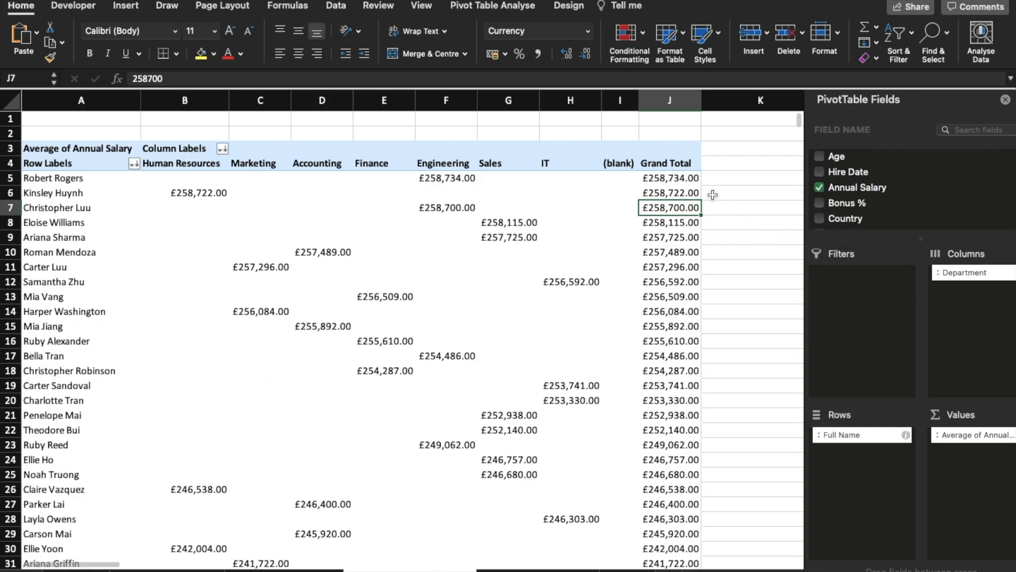
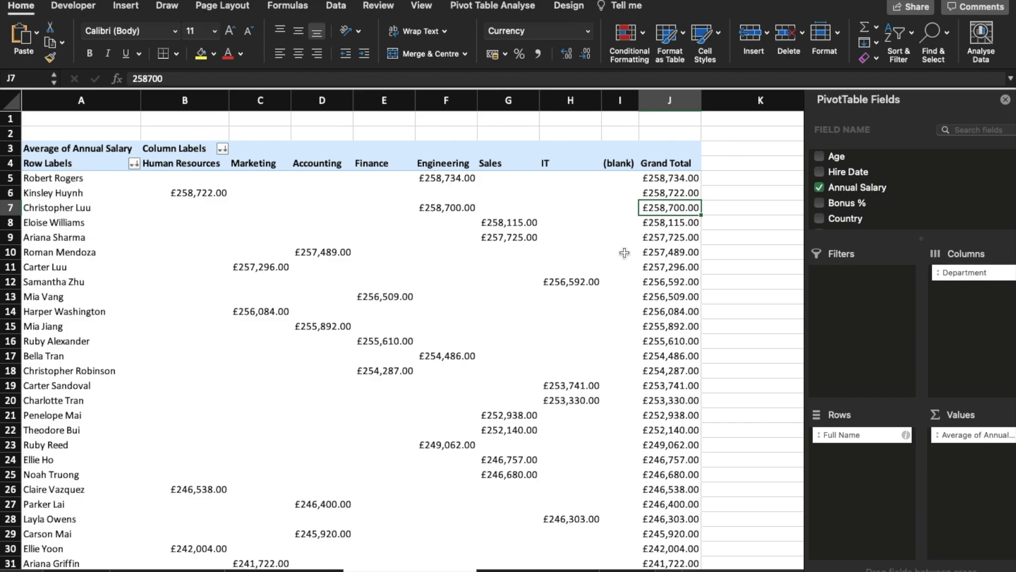
{"action": "left_click", "coordinate": [734, 261]}
{"action": "left_click", "coordinate": [555, 255]}
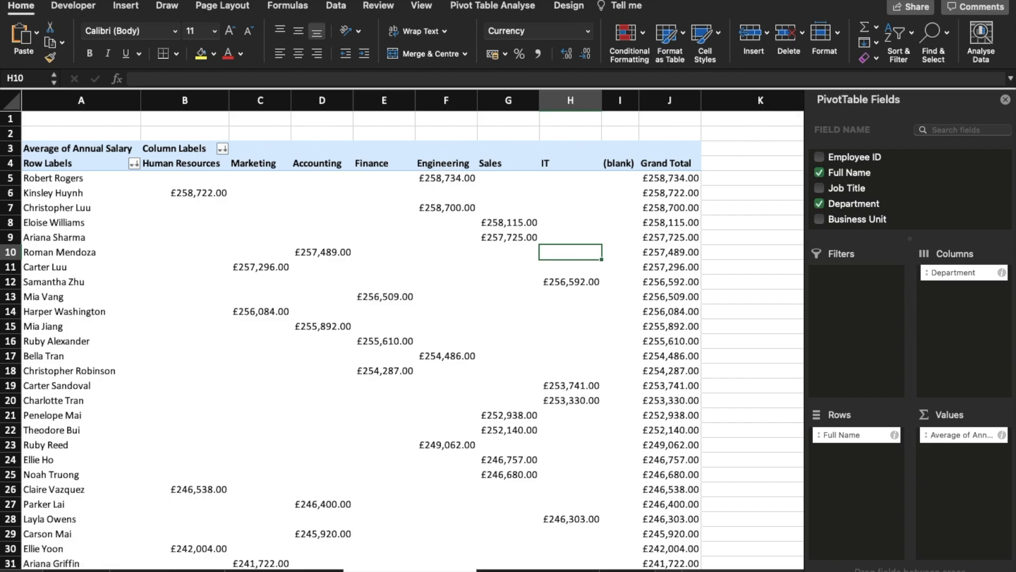
Step: Copy the "Nb of employee per city" pie chart onto the Dashboard, enlarge it slightly and place it below the yellow blocks, starting at column A
{"action": "left_click", "coordinate": [114, 566]}
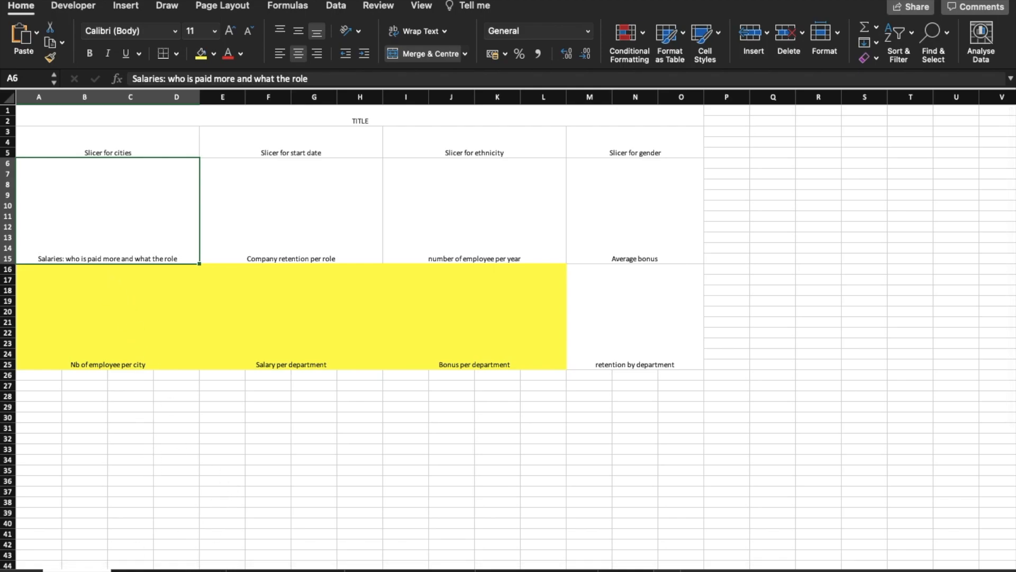
{"action": "left_click", "coordinate": [521, 570]}
{"action": "left_click", "coordinate": [347, 252]}
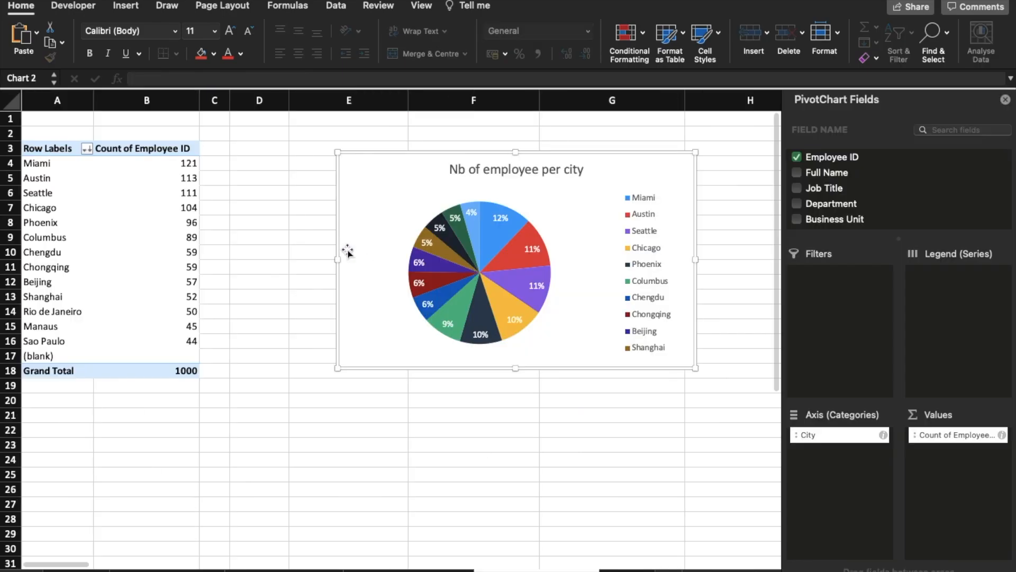
{"action": "left_click", "coordinate": [74, 570]}
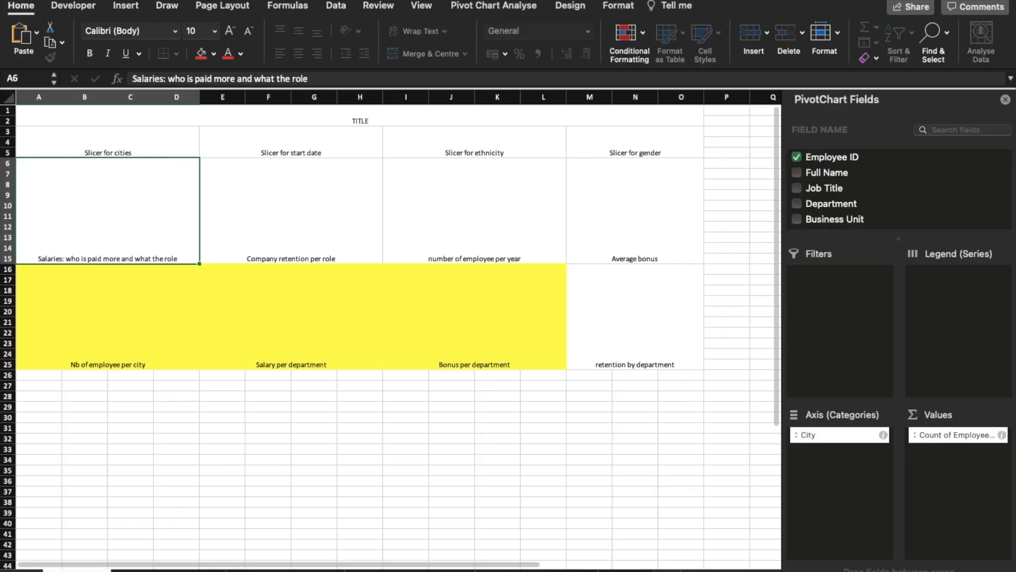
{"action": "left_click", "coordinate": [74, 306]}
{"action": "key", "text": "super+v"}
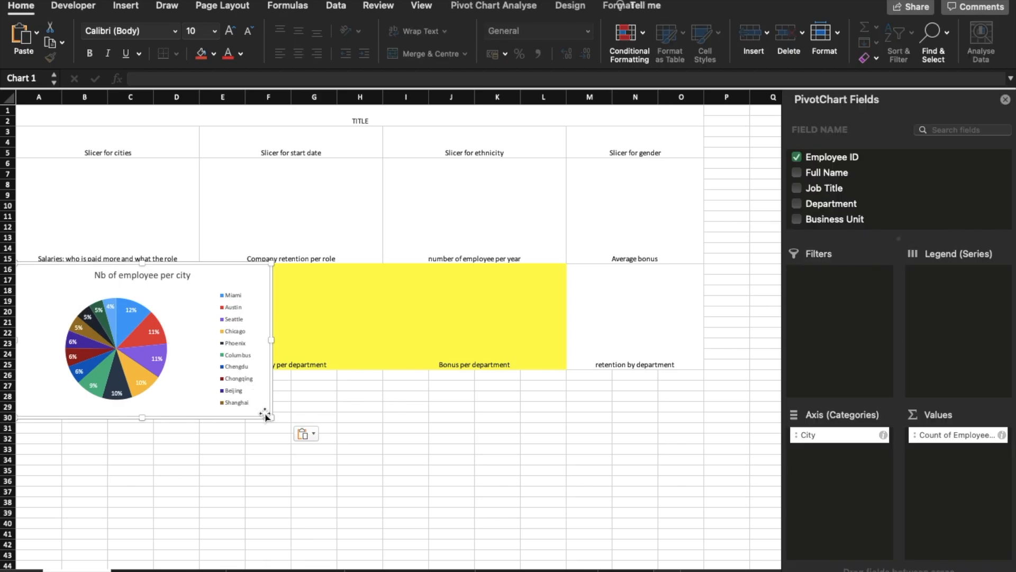
{"action": "left_click_drag", "start_coordinate": [269, 417], "coordinate": [282, 427]}
{"action": "left_click_drag", "start_coordinate": [211, 363], "coordinate": [208, 473]}
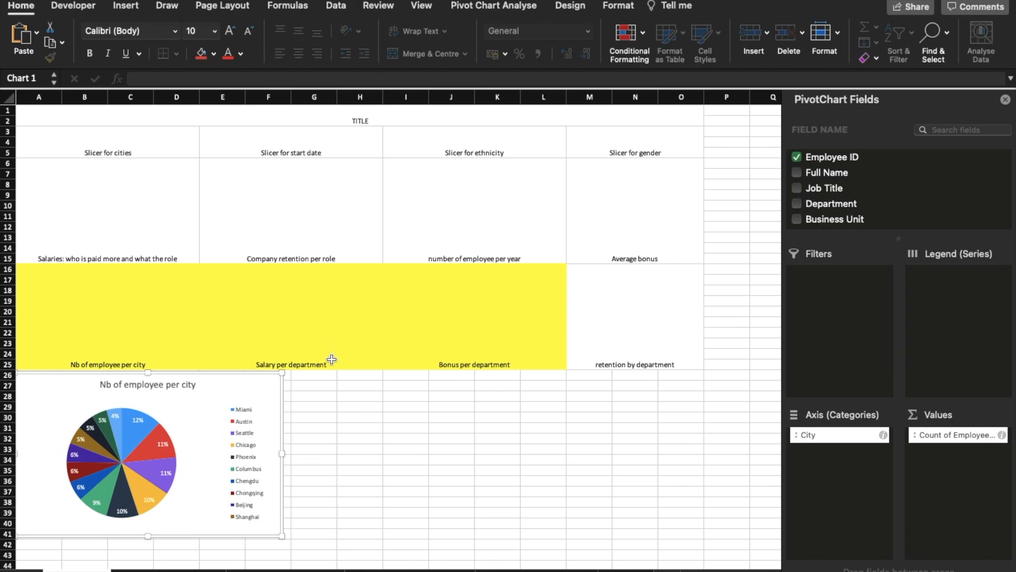
Step: Copy the "Salary per department" chart onto the Dashboard beside the pie chart and resize it to match the pie chart's height
{"action": "left_click", "coordinate": [168, 570]}
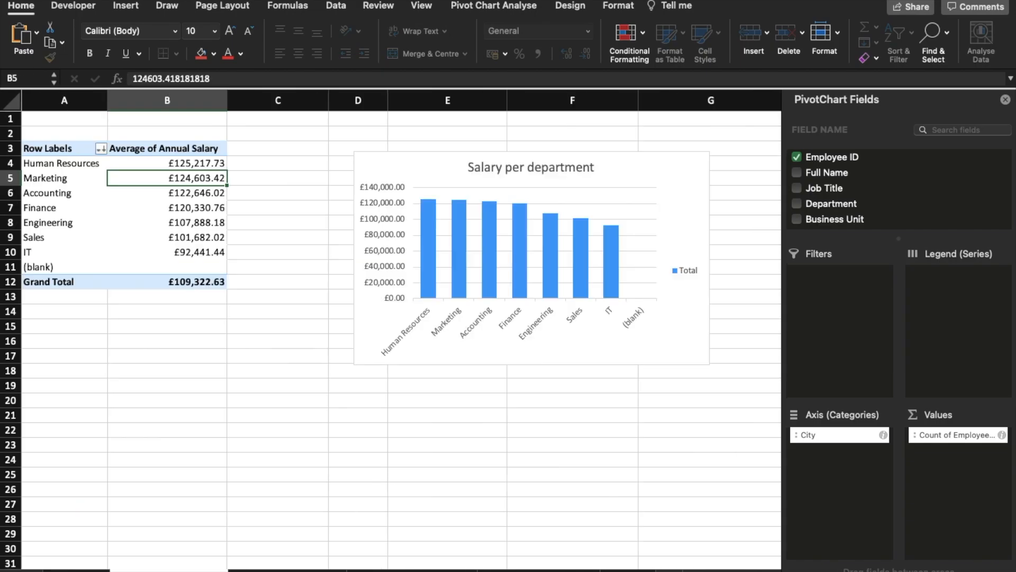
{"action": "left_click", "coordinate": [540, 340]}
{"action": "left_click", "coordinate": [685, 344]}
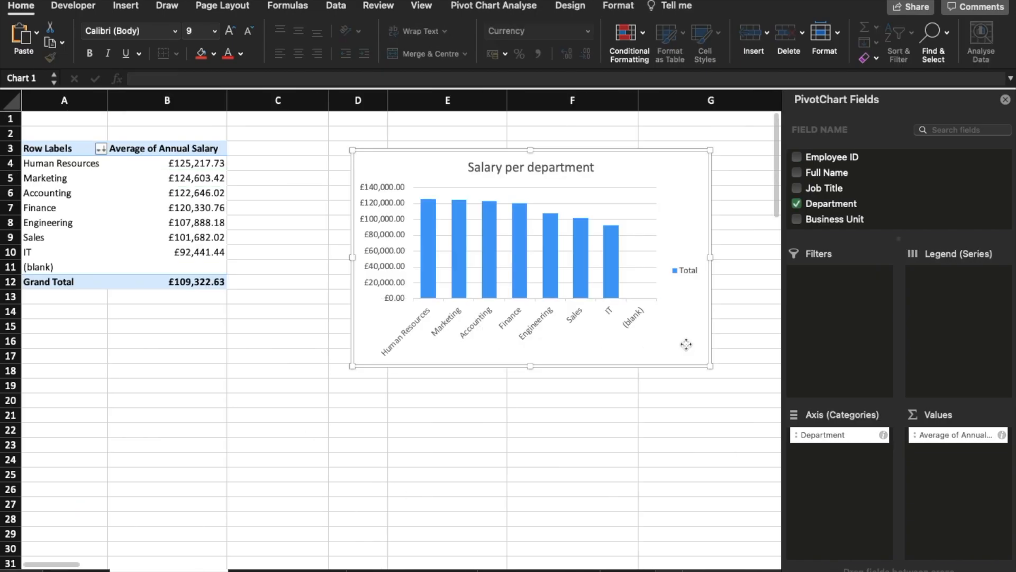
{"action": "left_click", "coordinate": [77, 570]}
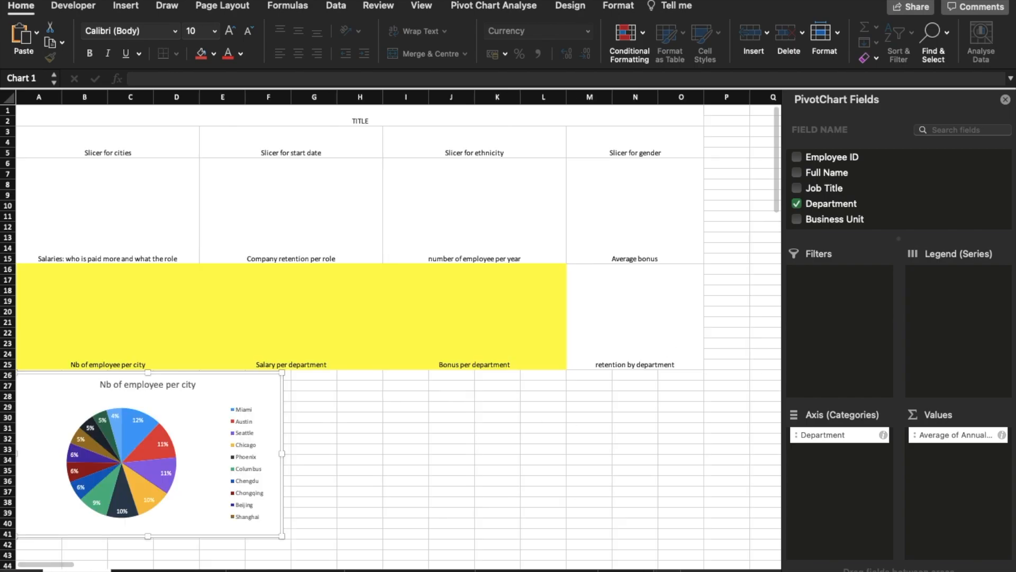
{"action": "left_click", "coordinate": [376, 465]}
{"action": "key", "text": "super+v"}
{"action": "left_click_drag", "start_coordinate": [572, 458], "coordinate": [515, 381]}
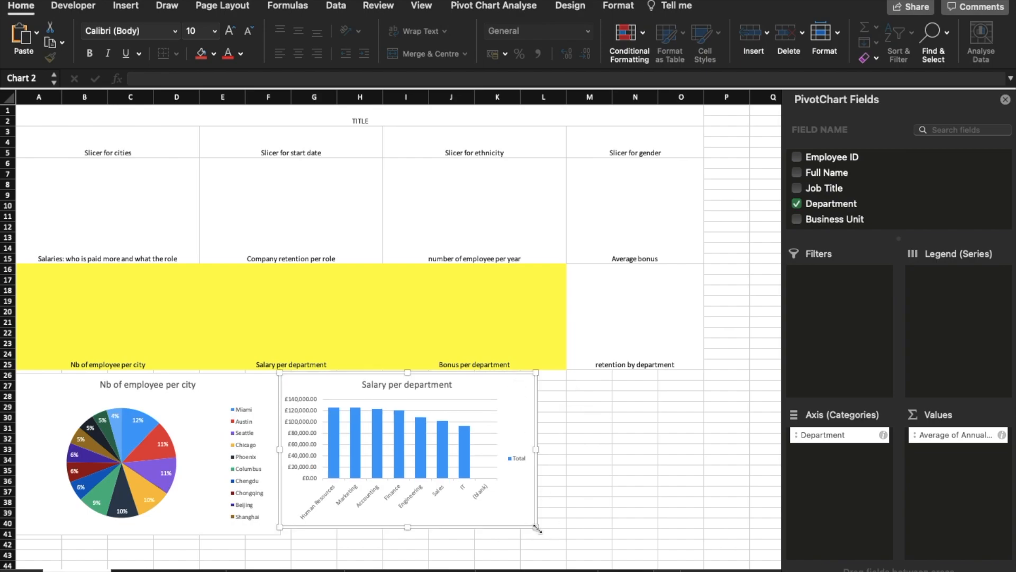
{"action": "left_click_drag", "start_coordinate": [538, 529], "coordinate": [542, 535]}
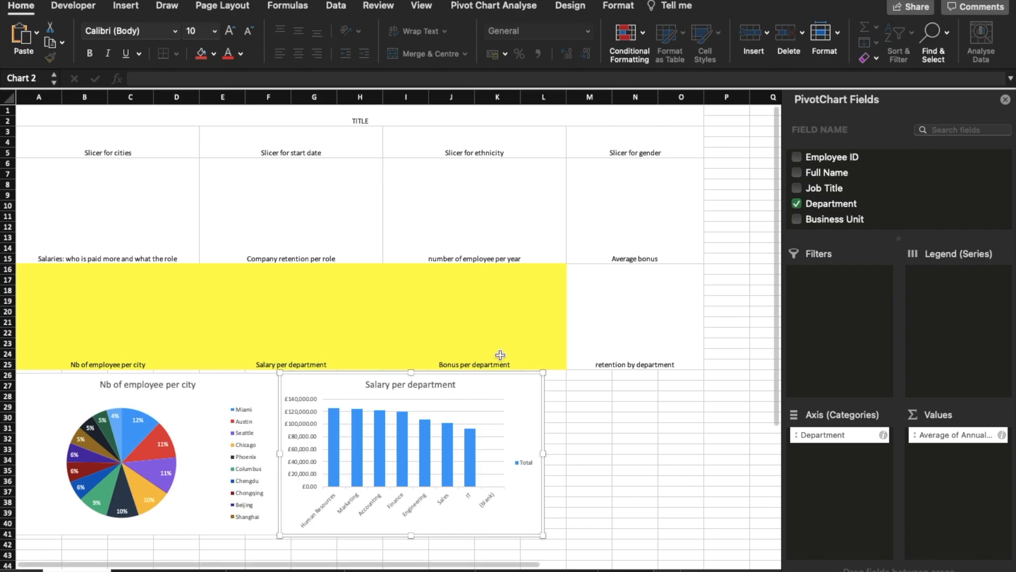
Step: Copy the "Bonus per department" chart onto the Dashboard beside the salary chart and stretch it down to row 41
{"action": "left_click", "coordinate": [286, 571]}
{"action": "left_click", "coordinate": [644, 327]}
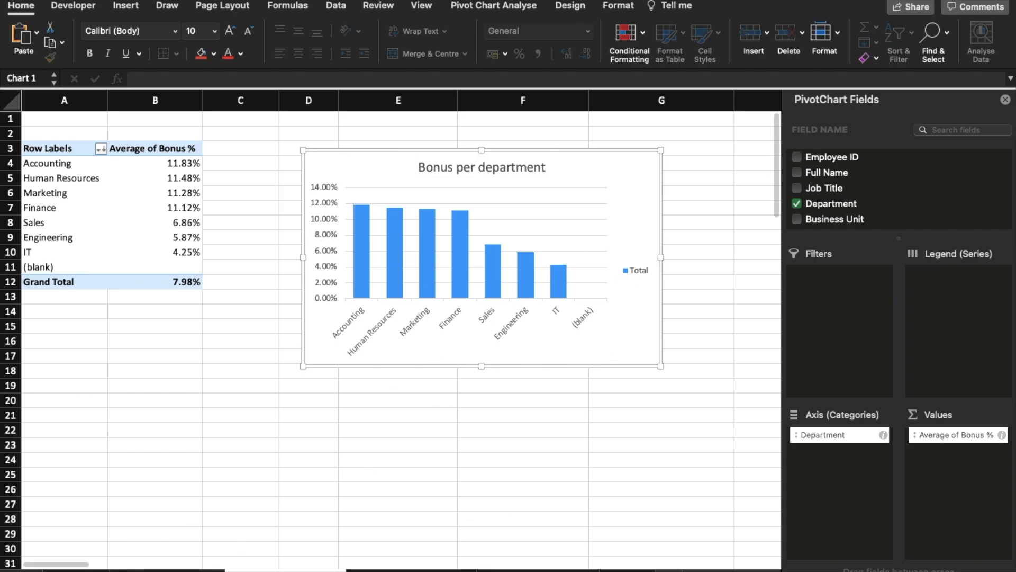
{"action": "left_click", "coordinate": [77, 571]}
{"action": "left_click", "coordinate": [635, 455]}
{"action": "key", "text": "super+v"}
{"action": "left_click_drag", "start_coordinate": [709, 468], "coordinate": [605, 391]}
{"action": "left_click_drag", "start_coordinate": [670, 528], "coordinate": [670, 534]}
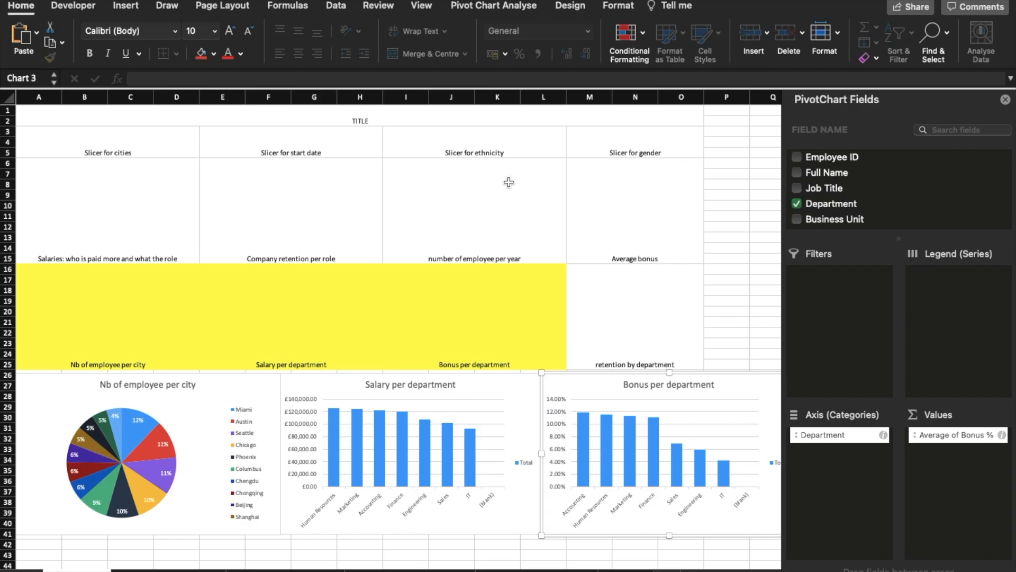
{"action": "right_click", "coordinate": [234, 388]}
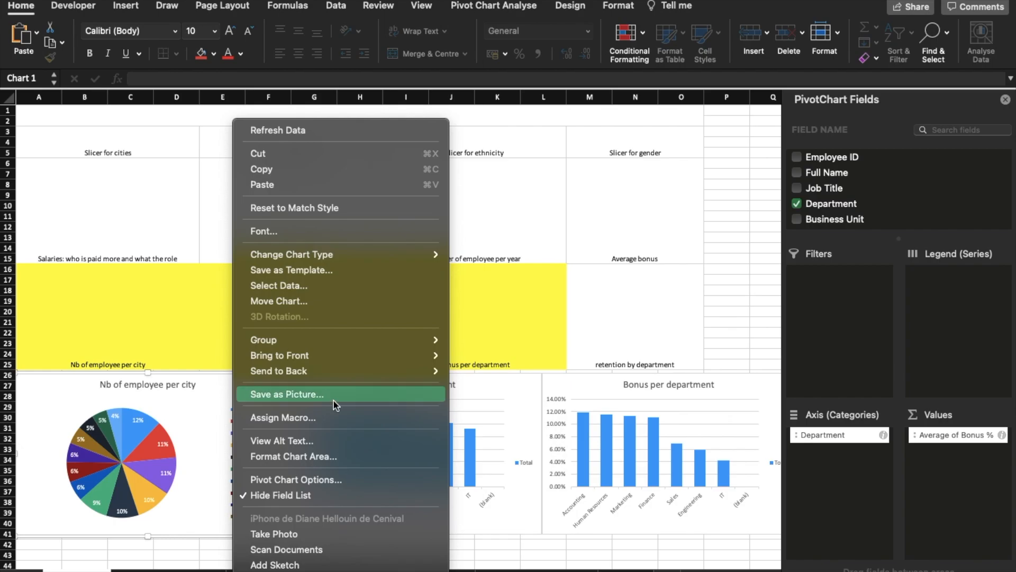
{"action": "left_click", "coordinate": [748, 188]}
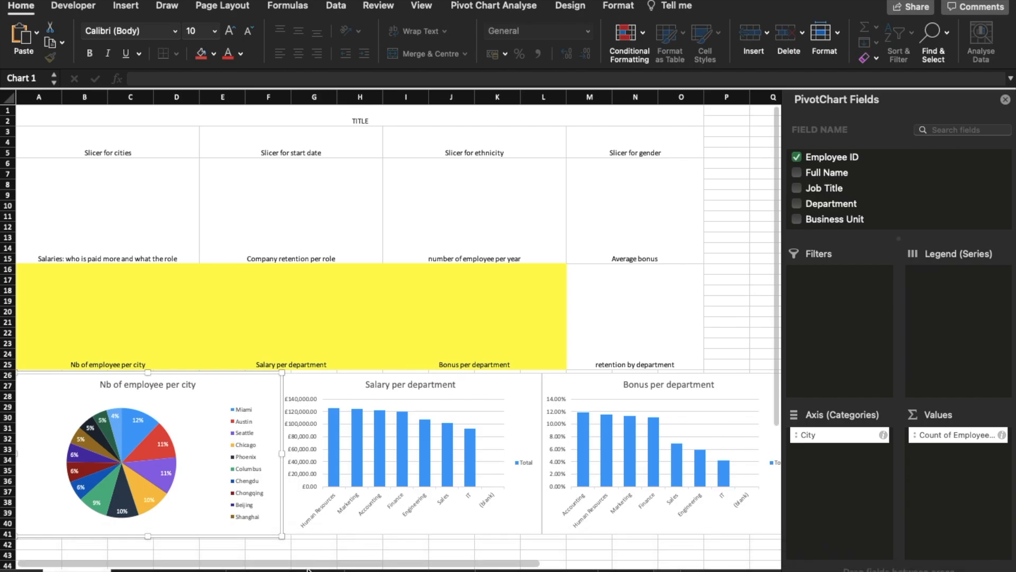
{"action": "left_click", "coordinate": [169, 571]}
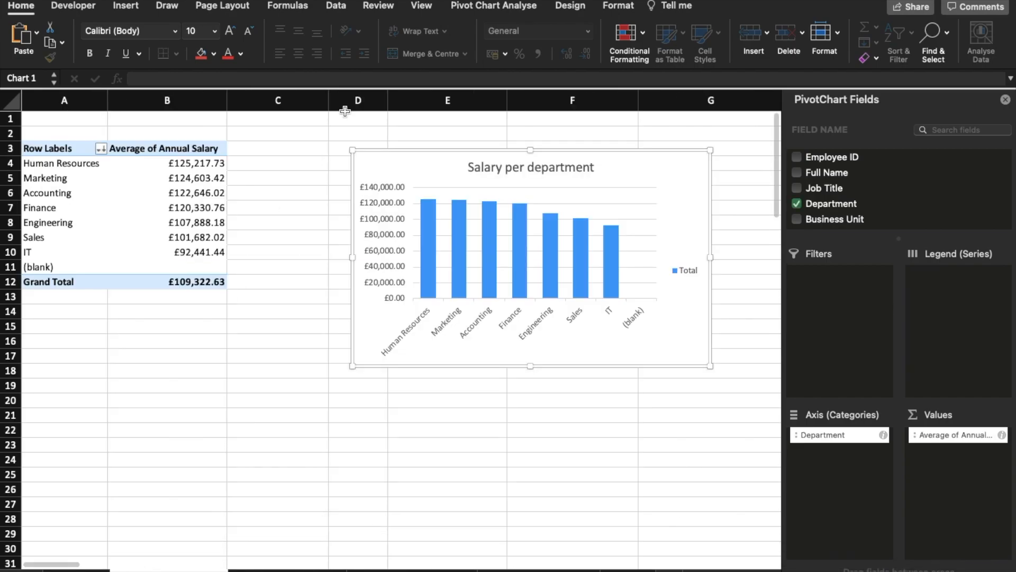
{"action": "left_click", "coordinate": [522, 6]}
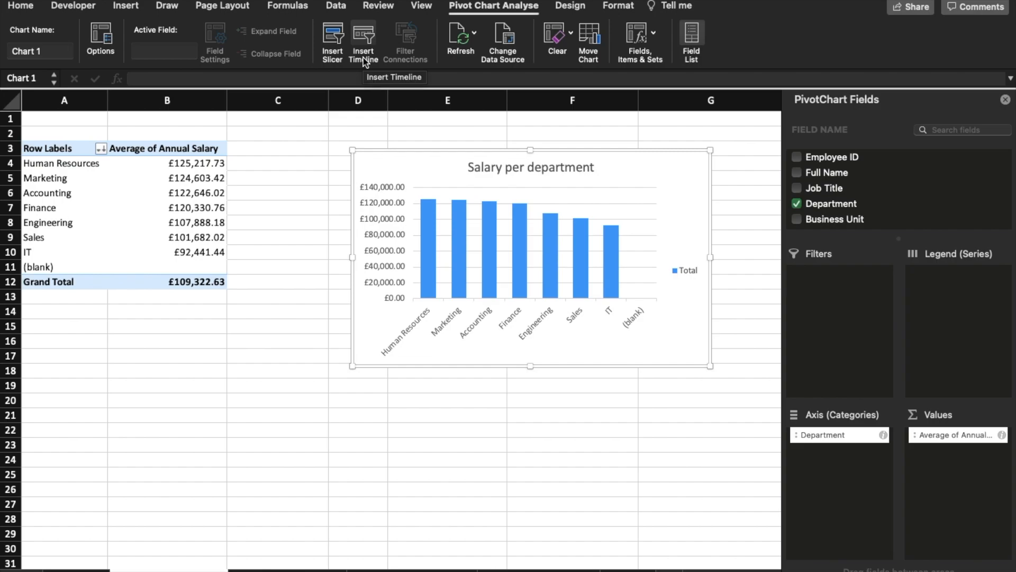
{"action": "left_click", "coordinate": [338, 55]}
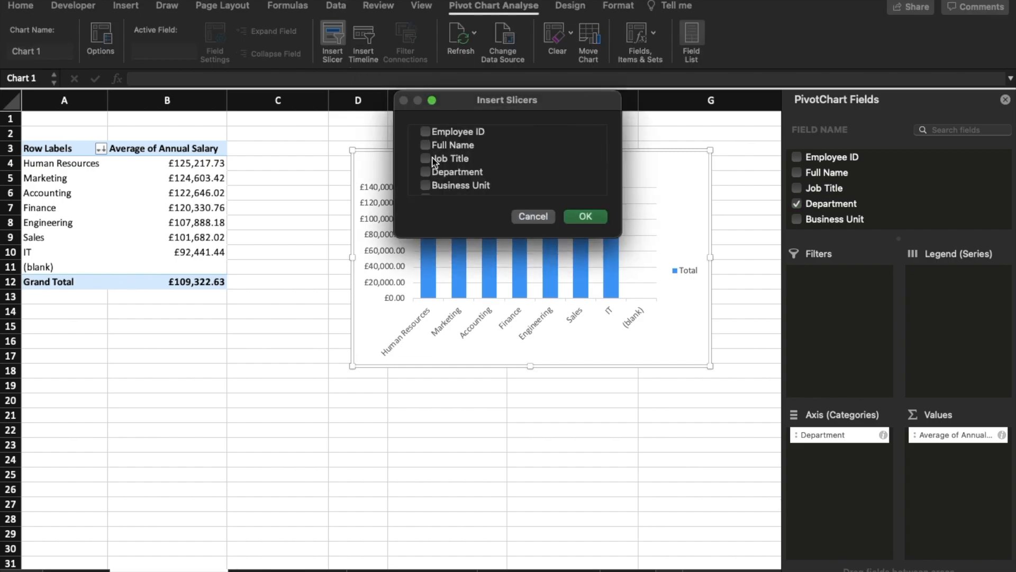
{"action": "scroll", "coordinate": [434, 161], "scroll_direction": "down", "scroll_amount": 9}
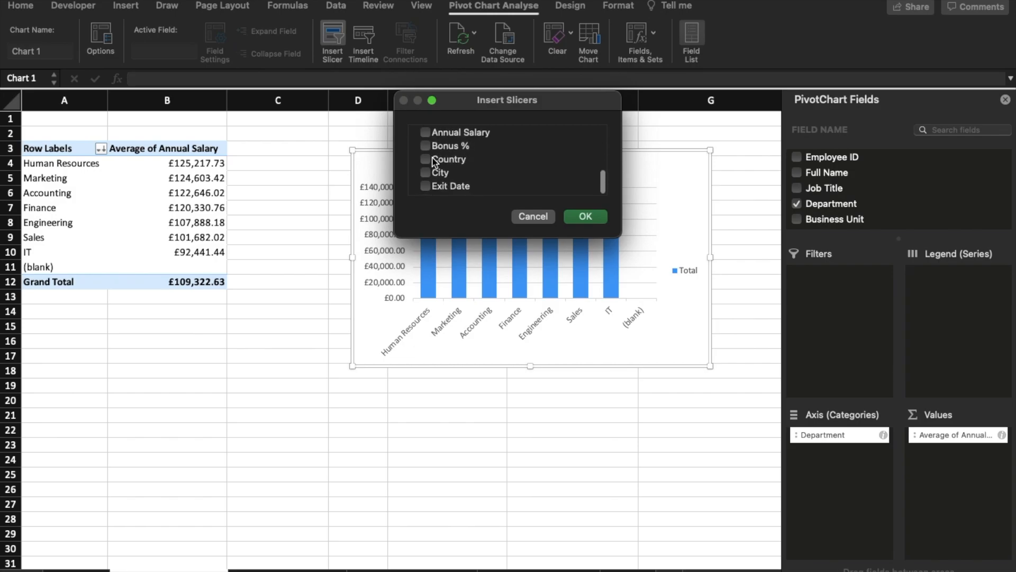
{"action": "scroll", "coordinate": [433, 162], "scroll_direction": "up", "scroll_amount": 8}
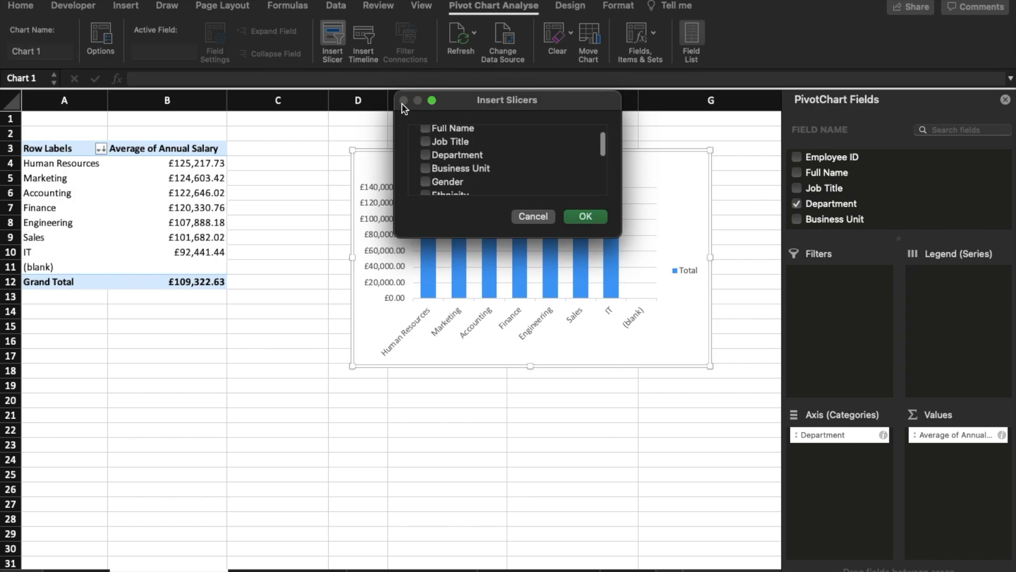
{"action": "left_click", "coordinate": [523, 219]}
Step: Start inserting slicers for the "Nb of employee per city" chart on the Dashboard
{"action": "left_click", "coordinate": [77, 570]}
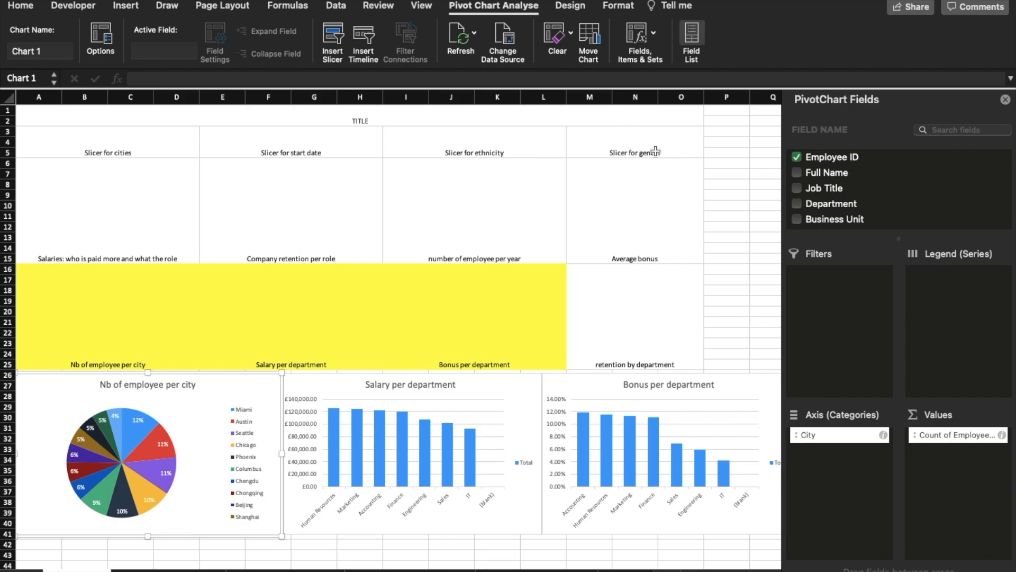
{"action": "left_click", "coordinate": [289, 569]}
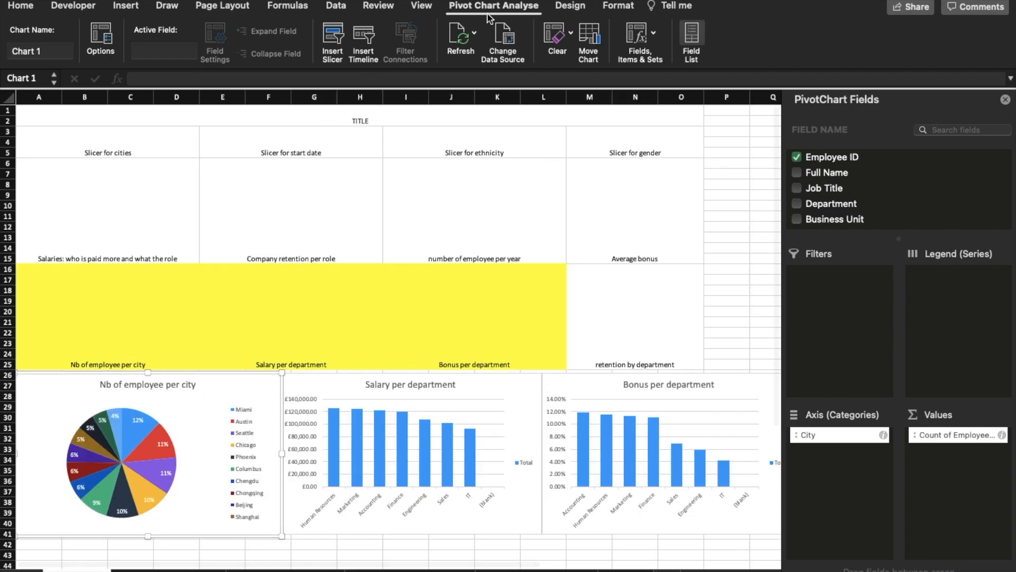
{"action": "left_click", "coordinate": [333, 45]}
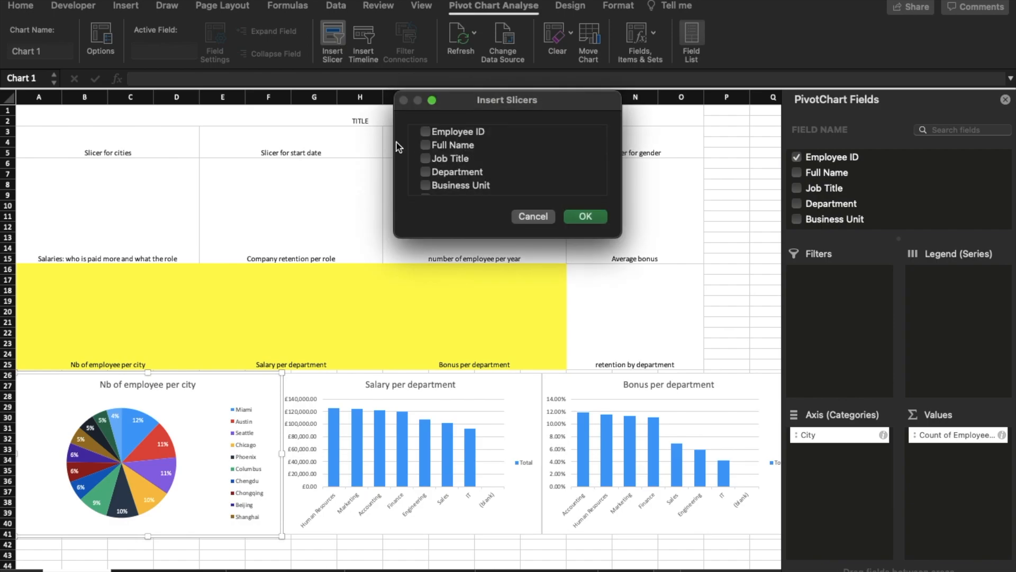
Step: Insert a City slicer for the employee-per-city pie chart and move it to the top of columns P to Q
{"action": "scroll", "coordinate": [434, 184], "scroll_direction": "down", "scroll_amount": 5}
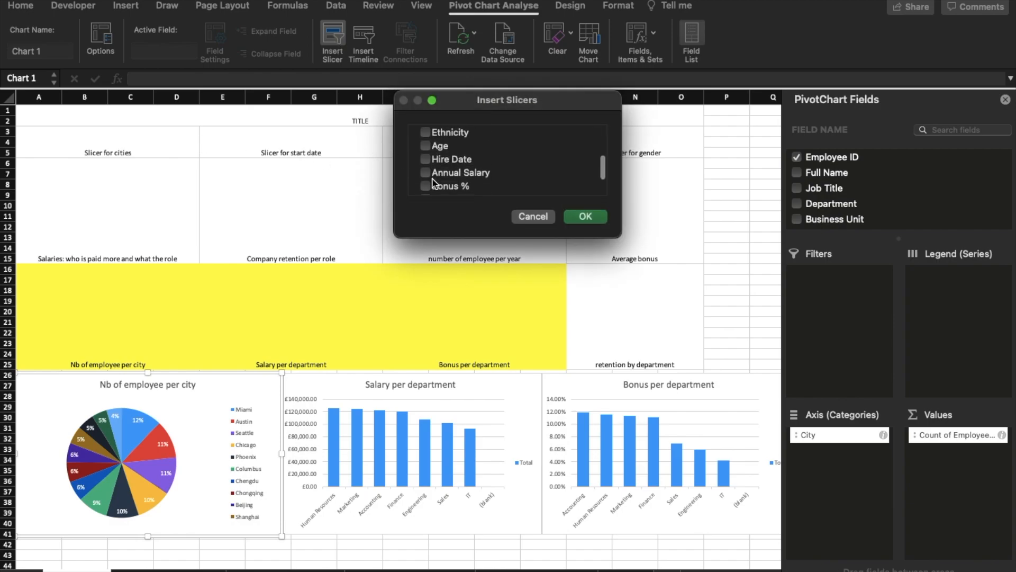
{"action": "left_click", "coordinate": [586, 216]}
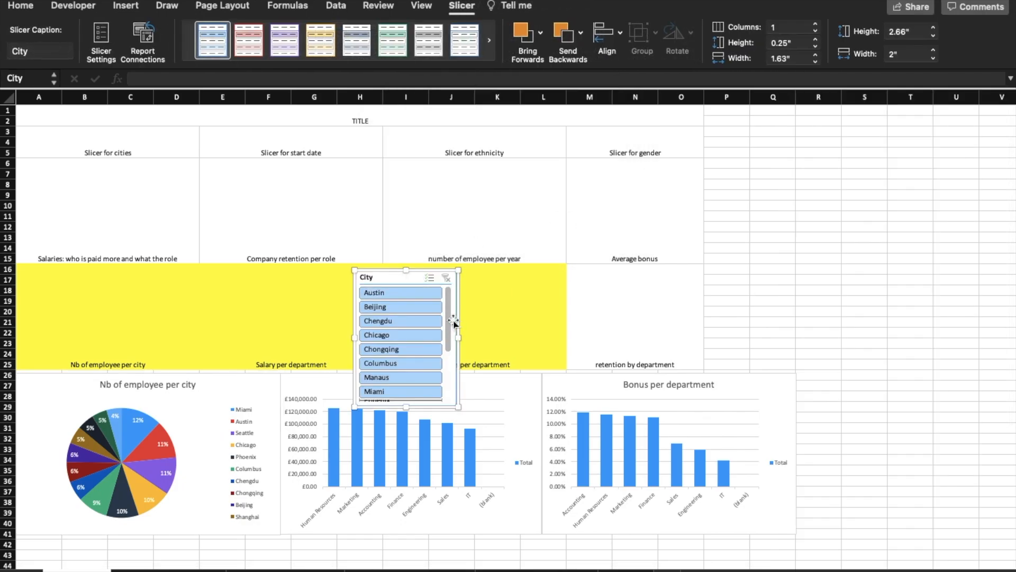
{"action": "left_click_drag", "start_coordinate": [454, 320], "coordinate": [800, 153]}
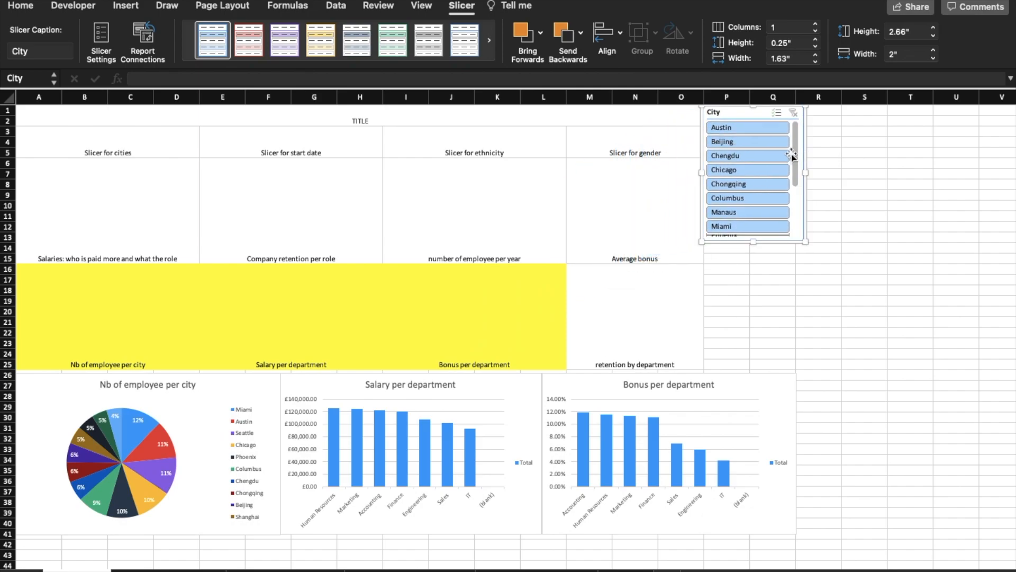
Step: Test the City slicer on the charts by filtering to Austin, and clear the filter
{"action": "left_click", "coordinate": [724, 128]}
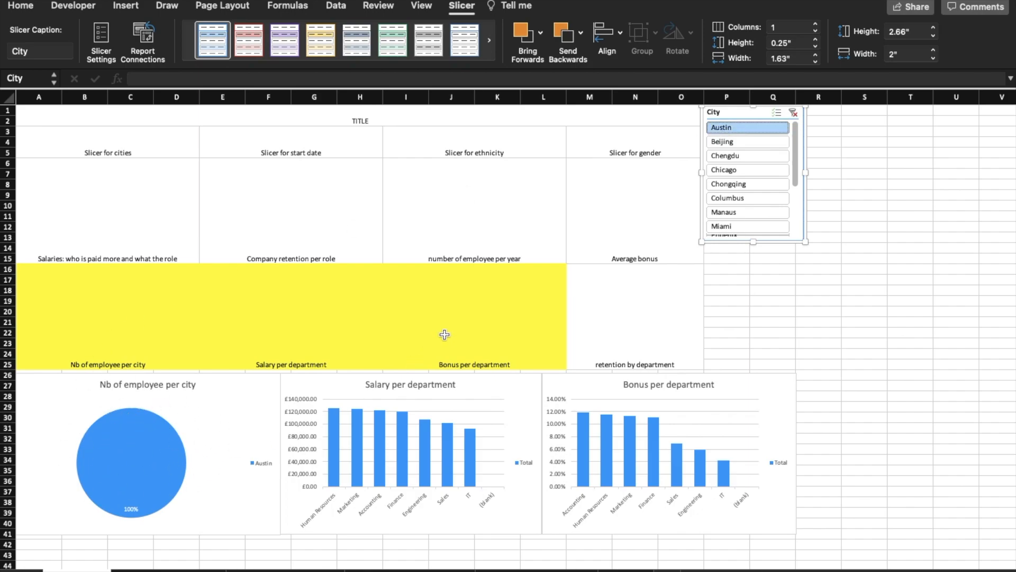
{"action": "left_click", "coordinate": [792, 113]}
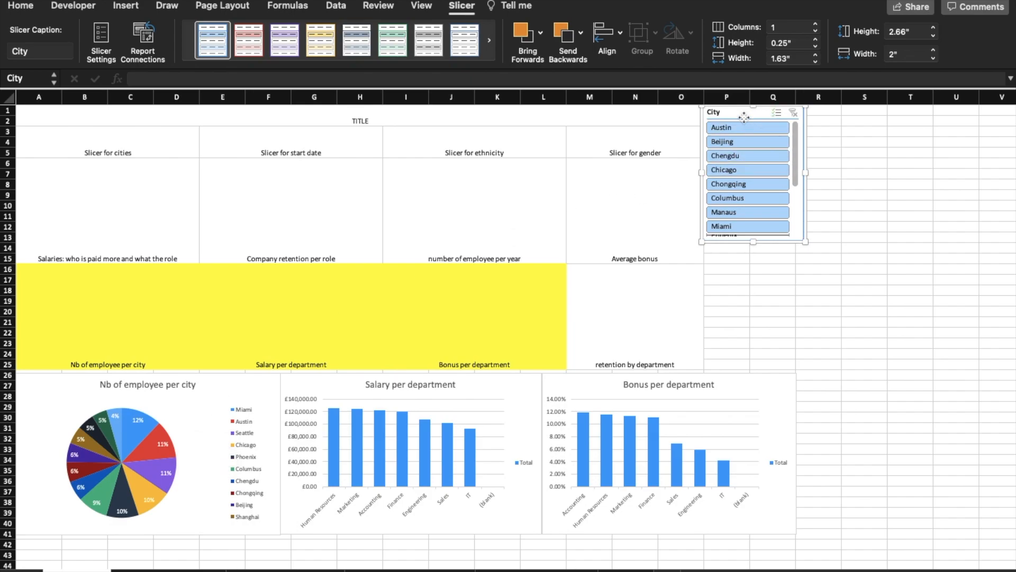
Step: Connect the City slicer to the bonus per department, high-pay salaries and salary per department pivot tables as well
{"action": "left_click", "coordinate": [152, 47]}
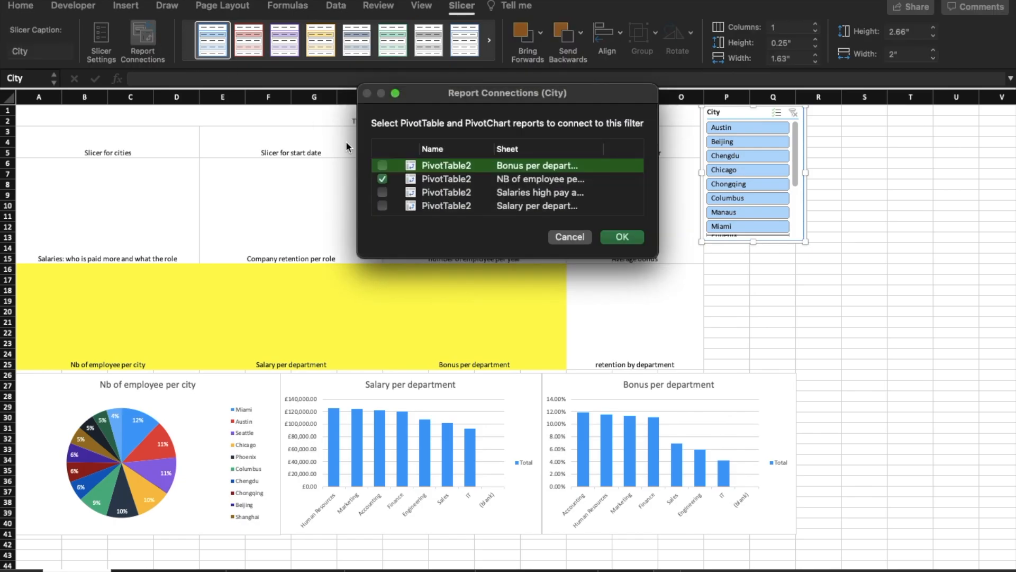
{"action": "left_click", "coordinate": [383, 193]}
{"action": "left_click", "coordinate": [383, 206]}
{"action": "left_click", "coordinate": [381, 165]}
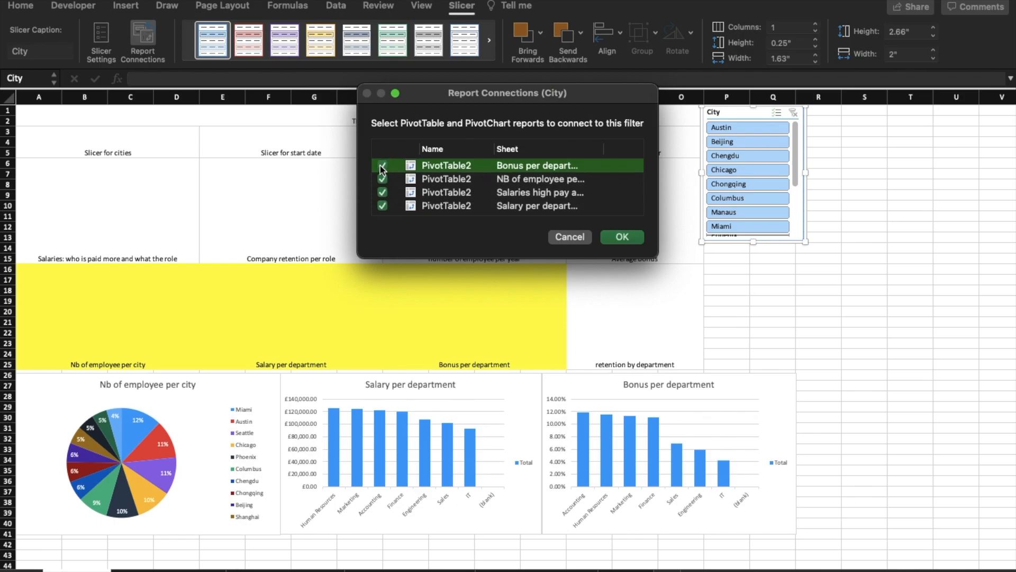
{"action": "left_click", "coordinate": [622, 238]}
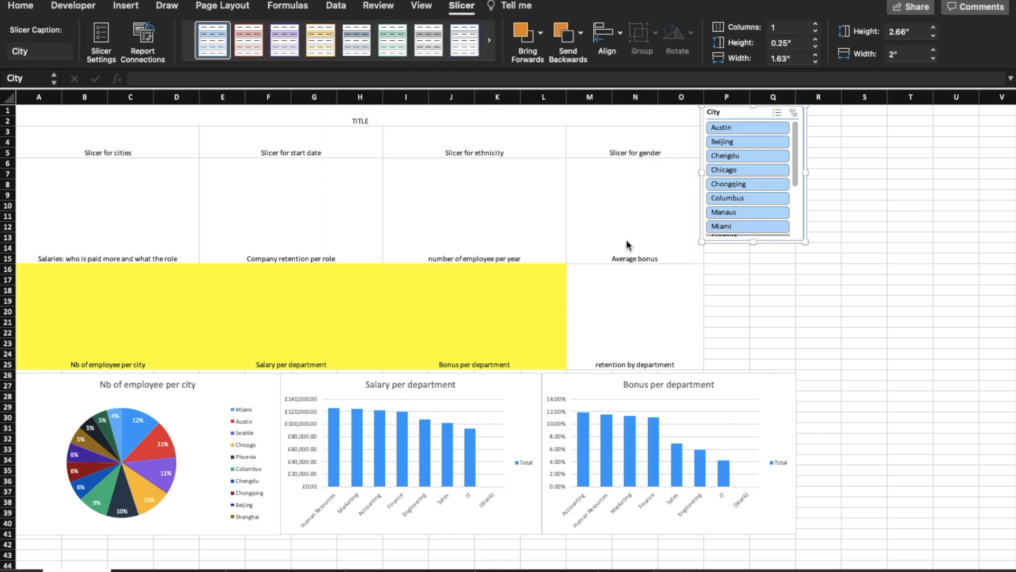
Step: Check that Austin filters all connected dashboard charts, and clear the City filter again
{"action": "left_click", "coordinate": [753, 128]}
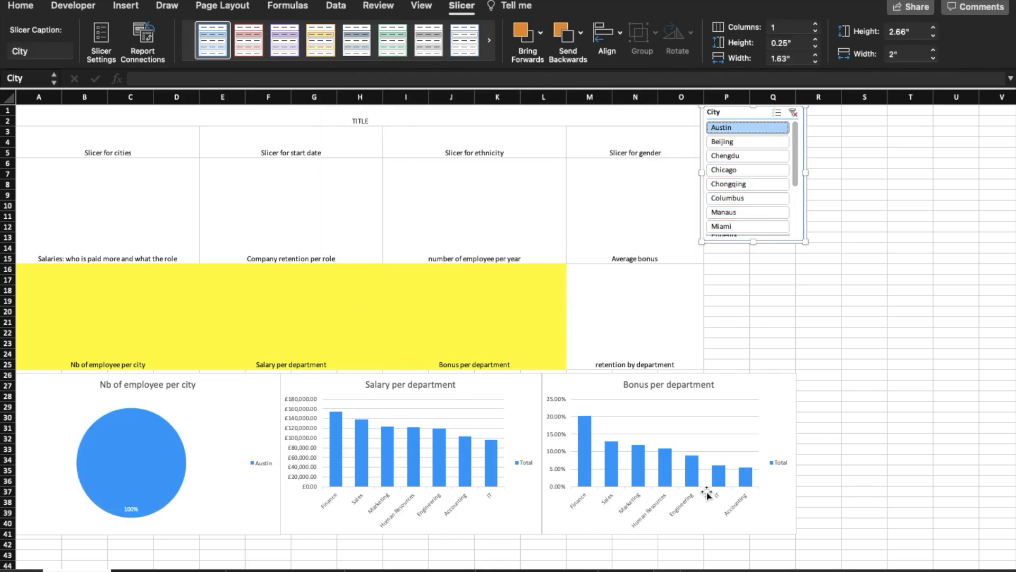
{"action": "left_click", "coordinate": [792, 113]}
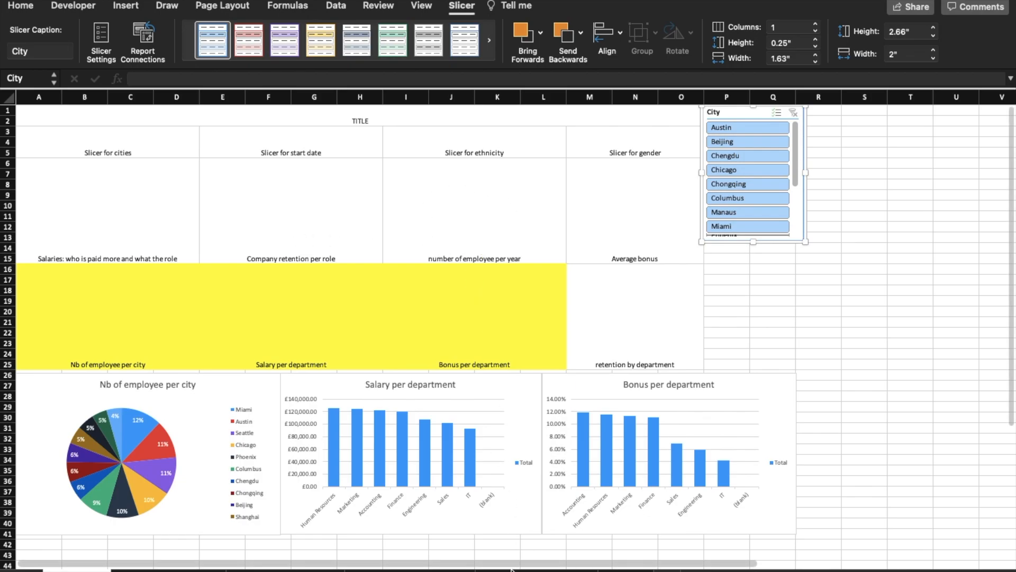
Step: Duplicate the Salary per department sheet, placing the copy before the original
{"action": "left_click", "coordinate": [158, 571]}
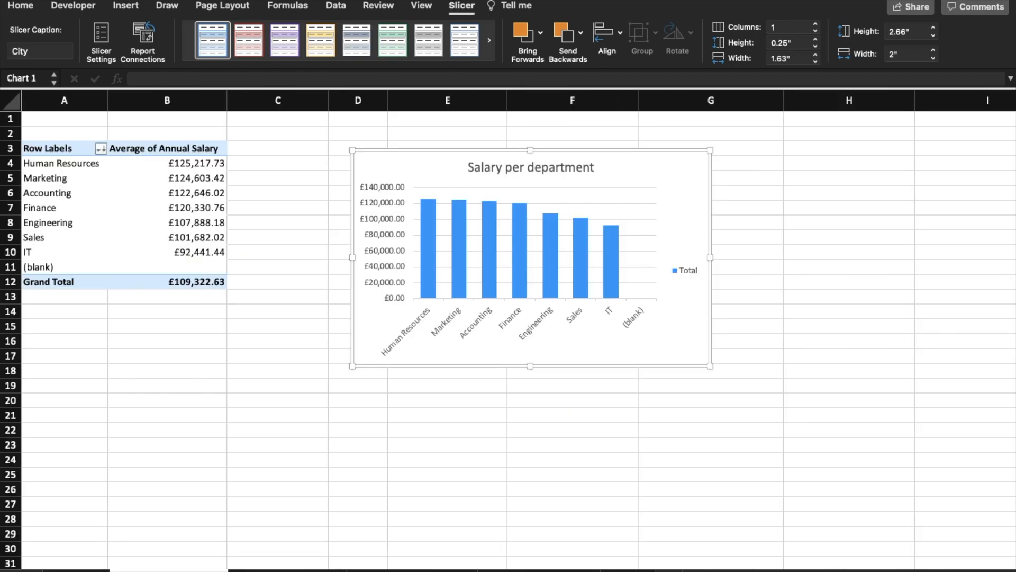
{"action": "right_click", "coordinate": [158, 571]}
{"action": "left_click", "coordinate": [232, 386]}
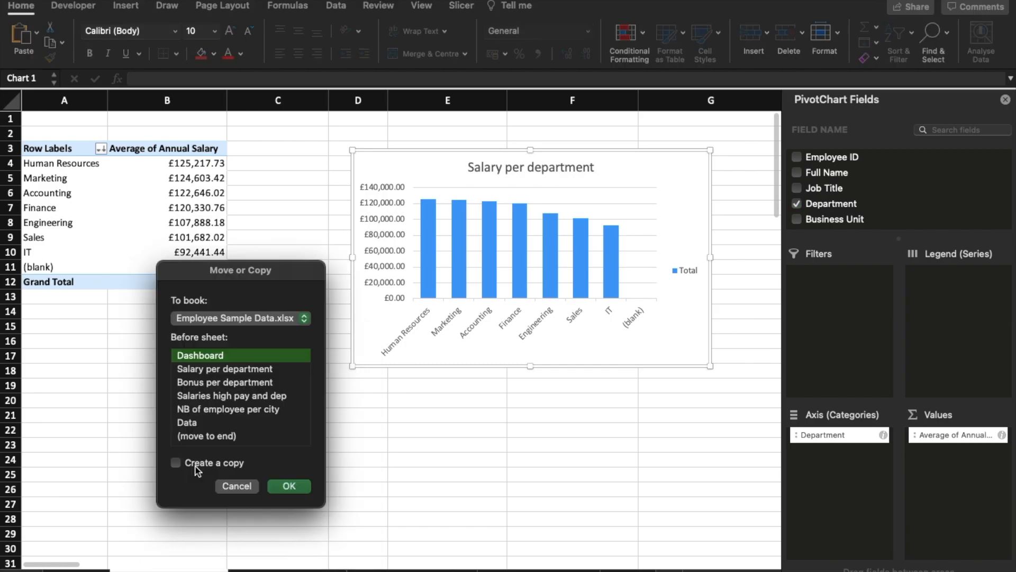
{"action": "left_click", "coordinate": [185, 463]}
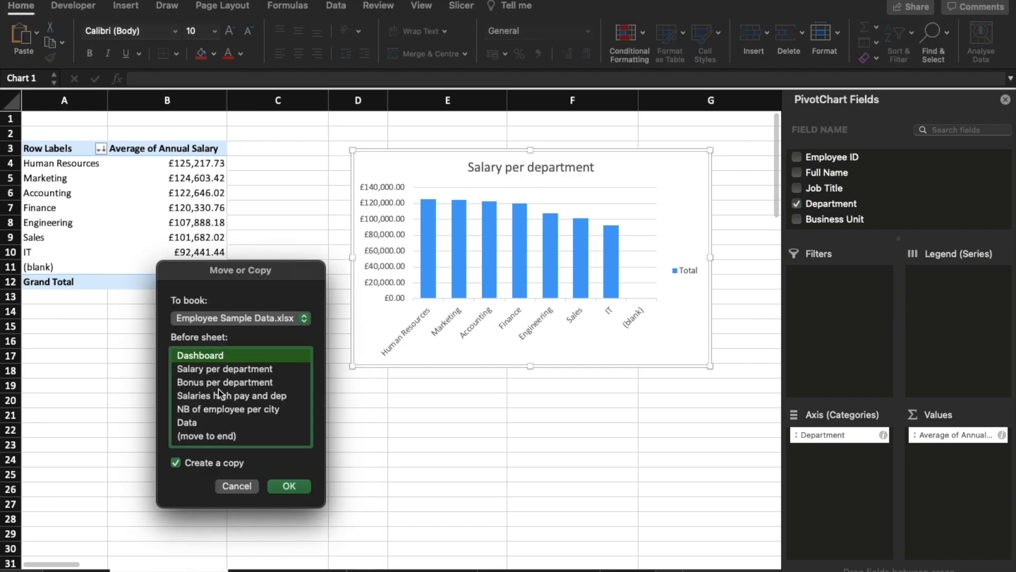
{"action": "left_click", "coordinate": [218, 369]}
{"action": "left_click", "coordinate": [295, 487]}
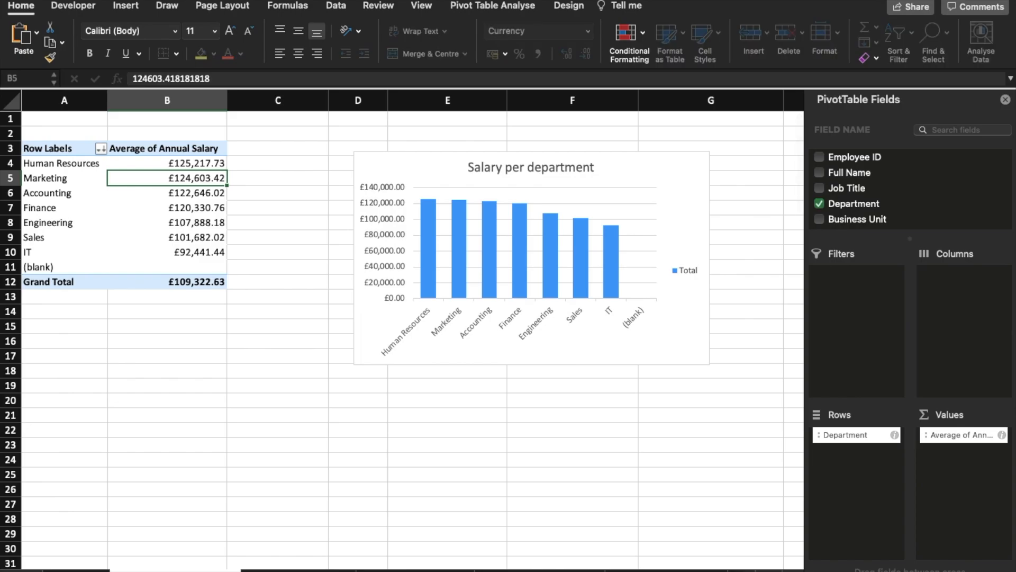
Step: Delete the Salary per department chart from the duplicated sheet
{"action": "left_click", "coordinate": [77, 570]}
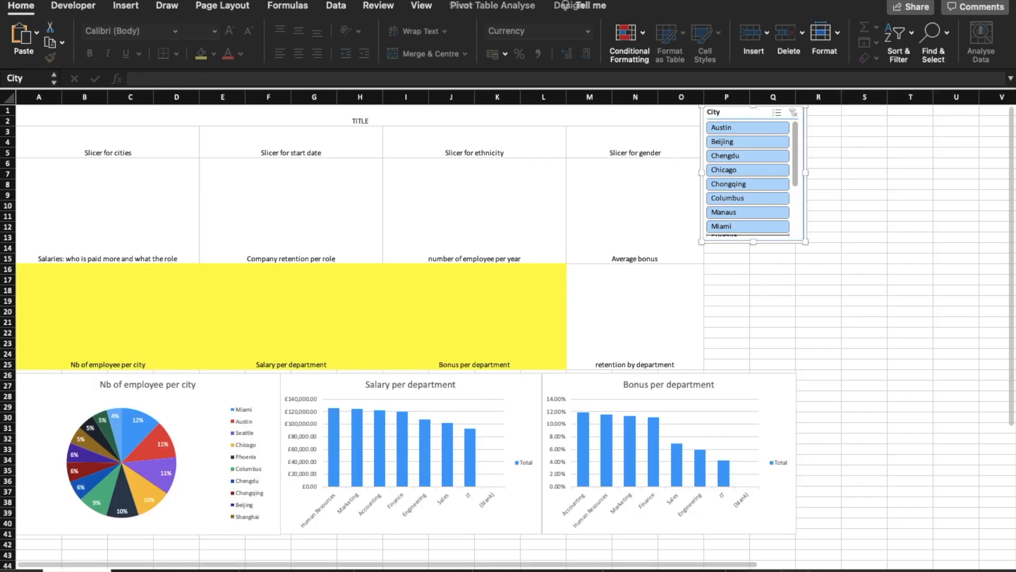
{"action": "left_click", "coordinate": [138, 570]}
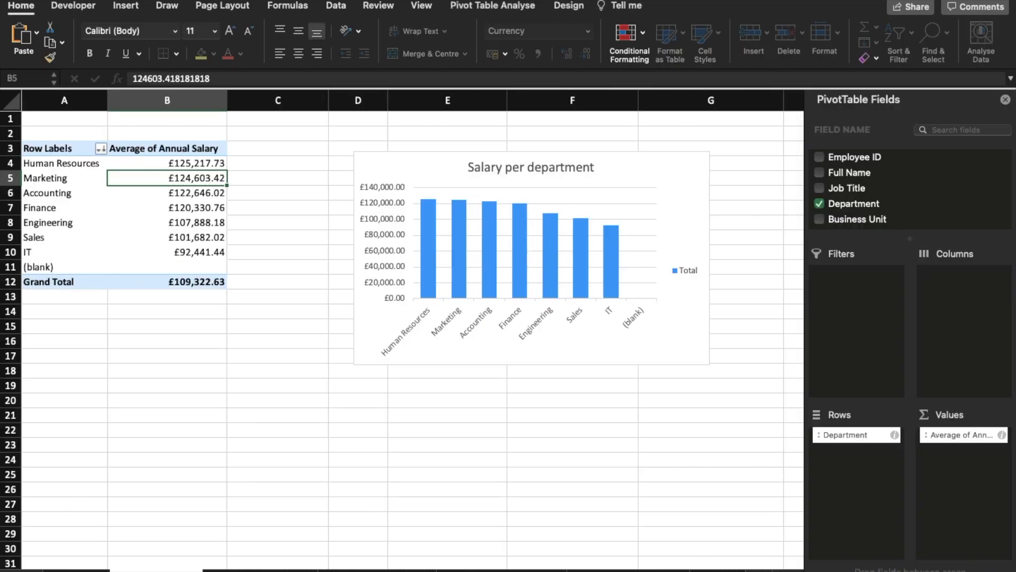
{"action": "left_click", "coordinate": [262, 456]}
{"action": "left_click", "coordinate": [646, 178]}
{"action": "key", "text": "Delete"}
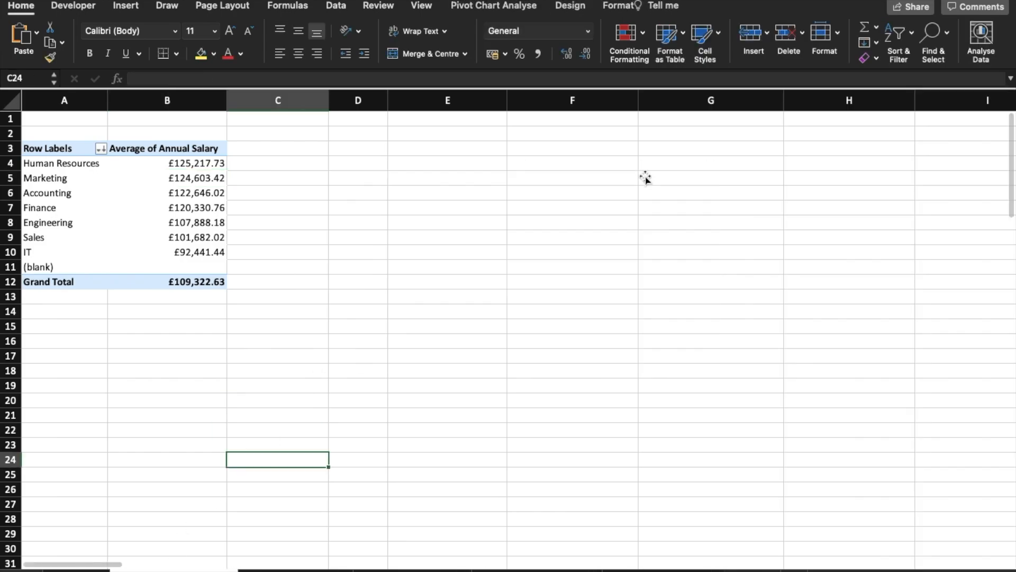
Step: Remove the Annual Salary and Department fields from the duplicated sheet's pivot table
{"action": "left_click", "coordinate": [167, 232]}
{"action": "left_click", "coordinate": [79, 178]}
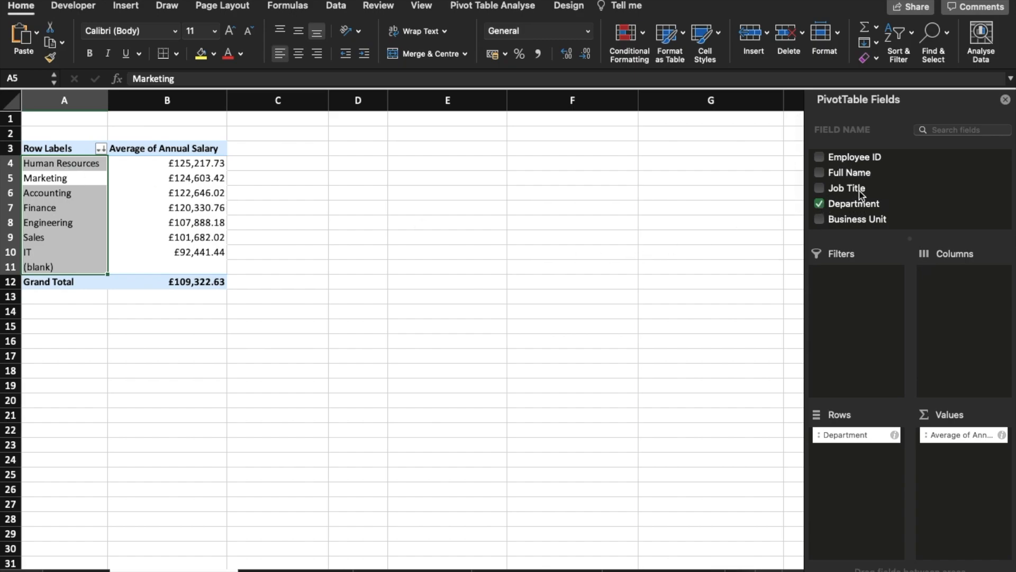
{"action": "scroll", "coordinate": [860, 194], "scroll_direction": "down", "scroll_amount": 5}
{"action": "scroll", "coordinate": [860, 195], "scroll_direction": "down", "scroll_amount": 1}
{"action": "left_click", "coordinate": [840, 180]}
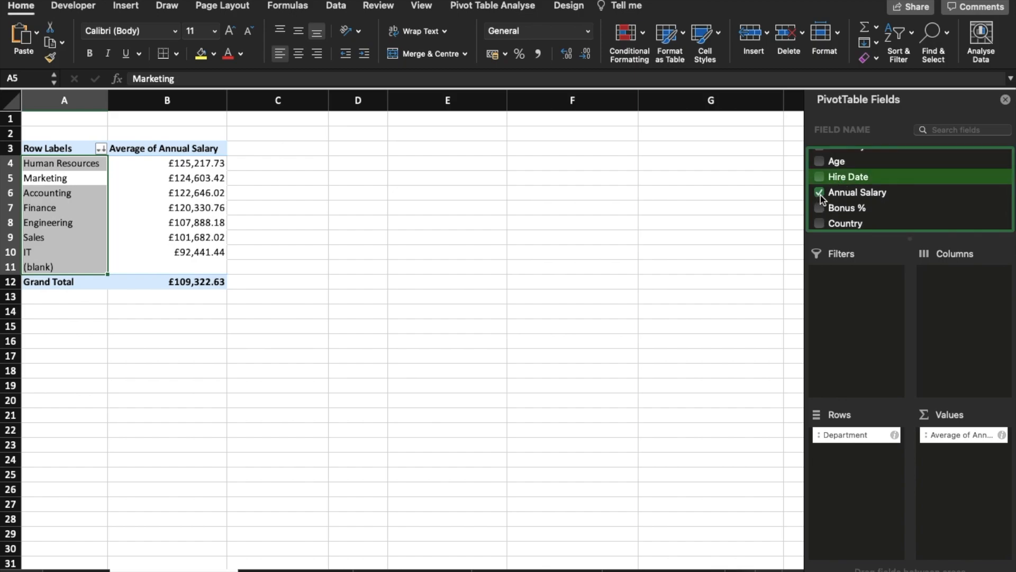
{"action": "left_click", "coordinate": [820, 192]}
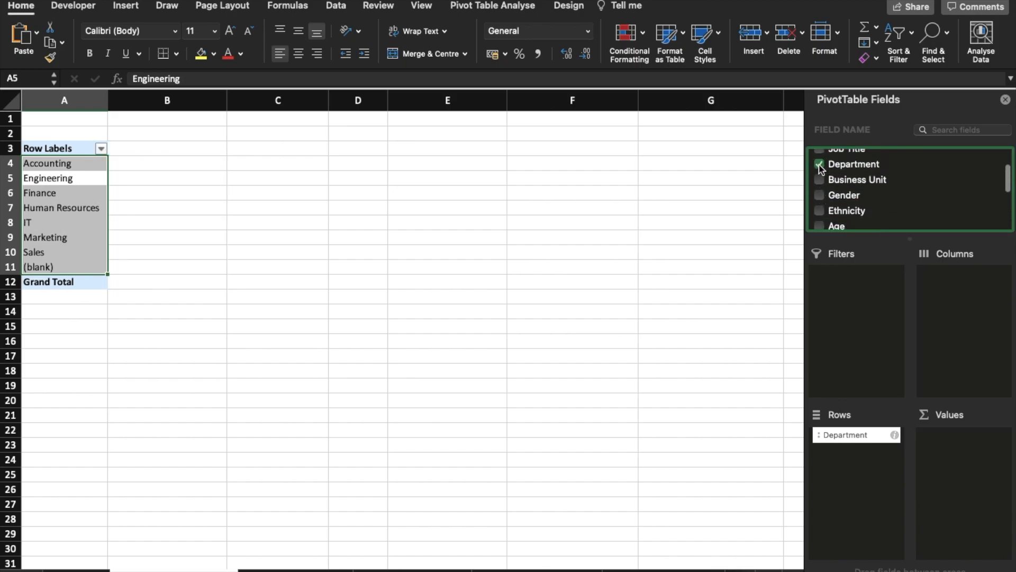
{"action": "scroll", "coordinate": [819, 169], "scroll_direction": "down", "scroll_amount": 3}
{"action": "scroll", "coordinate": [820, 166], "scroll_direction": "up", "scroll_amount": 4}
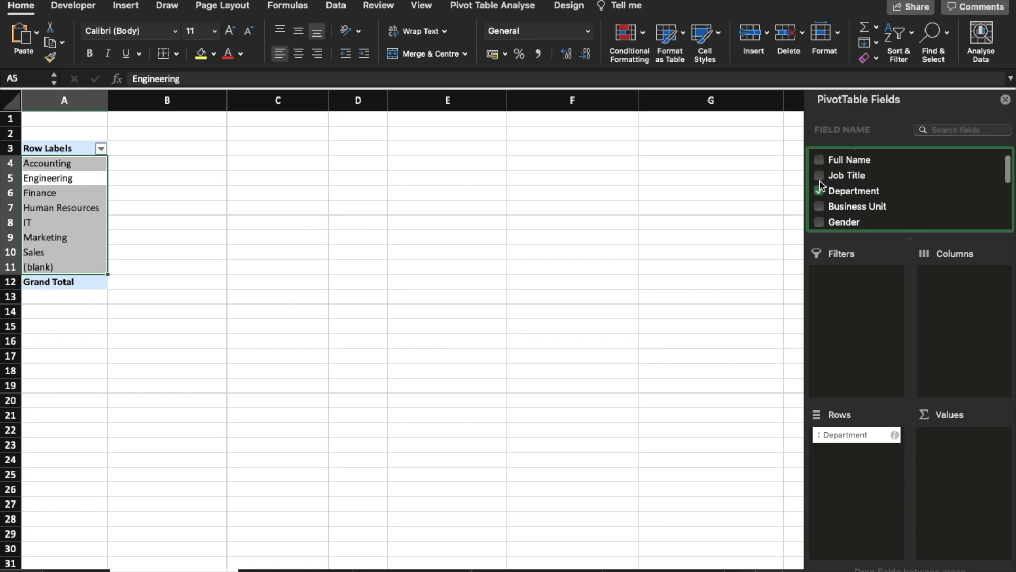
{"action": "left_click", "coordinate": [819, 191]}
Step: Add the Hire Date field to the rows of the emptied pivot table
{"action": "scroll", "coordinate": [821, 196], "scroll_direction": "down", "scroll_amount": 3}
{"action": "scroll", "coordinate": [821, 196], "scroll_direction": "down", "scroll_amount": 1}
{"action": "left_click", "coordinate": [823, 183]}
{"action": "left_click_drag", "start_coordinate": [824, 183], "coordinate": [843, 473]}
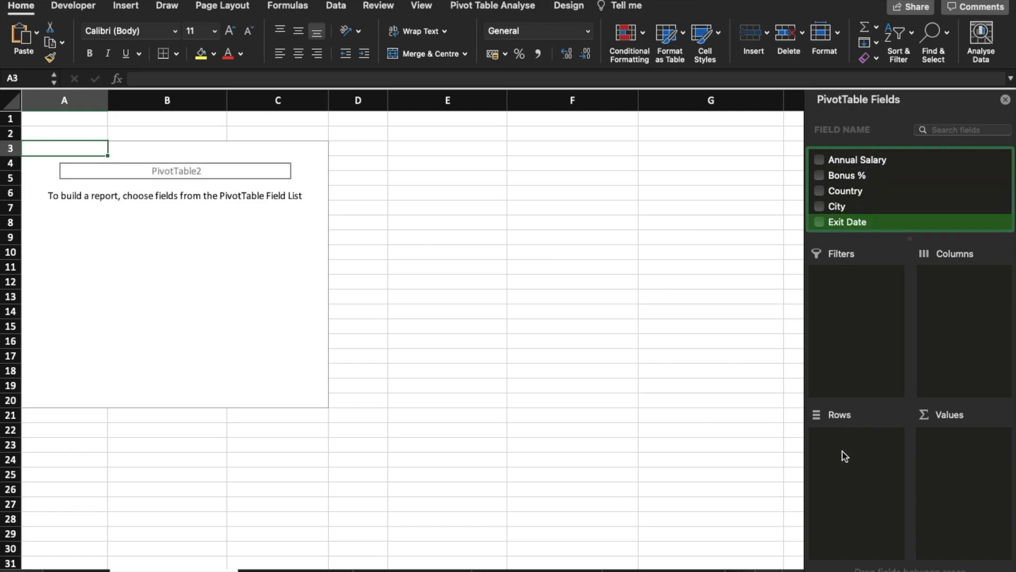
{"action": "scroll", "coordinate": [869, 159], "scroll_direction": "up", "scroll_amount": 3}
{"action": "left_click", "coordinate": [868, 187]}
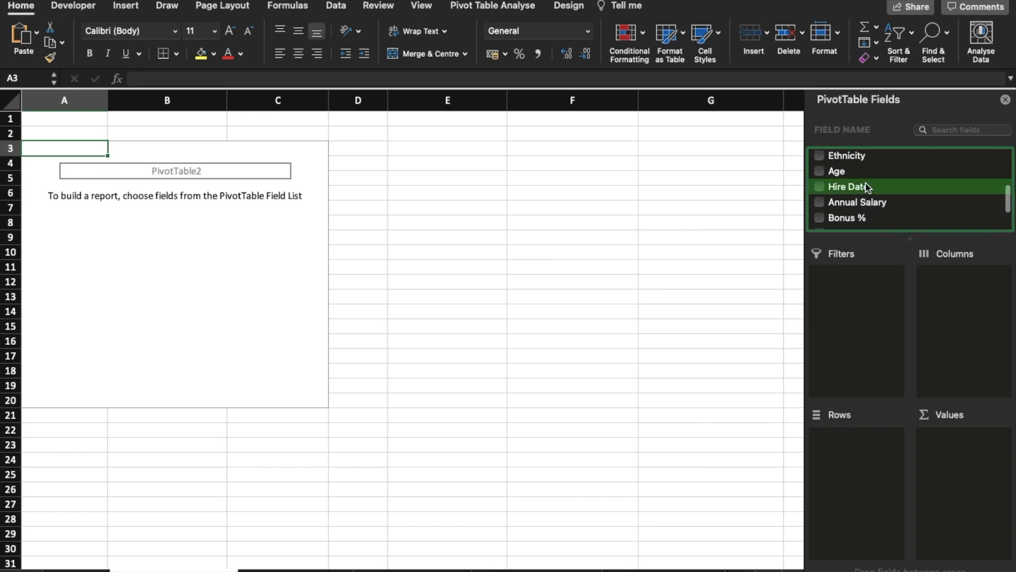
{"action": "left_click_drag", "start_coordinate": [868, 187], "coordinate": [844, 452]}
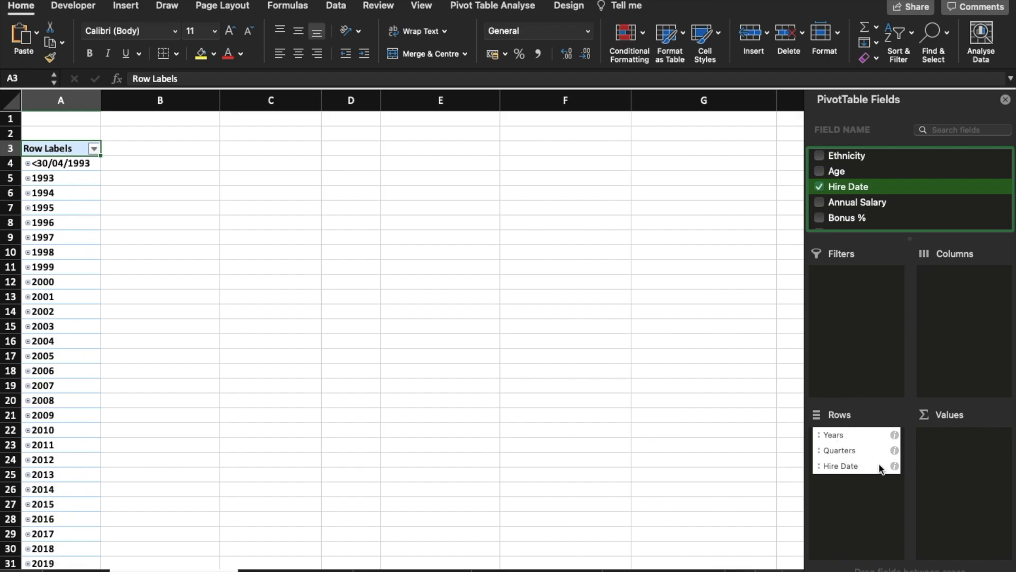
Step: Expand 1993 and its Qtr2 group to inspect the date hierarchy, and collapse both again
{"action": "left_click", "coordinate": [28, 178]}
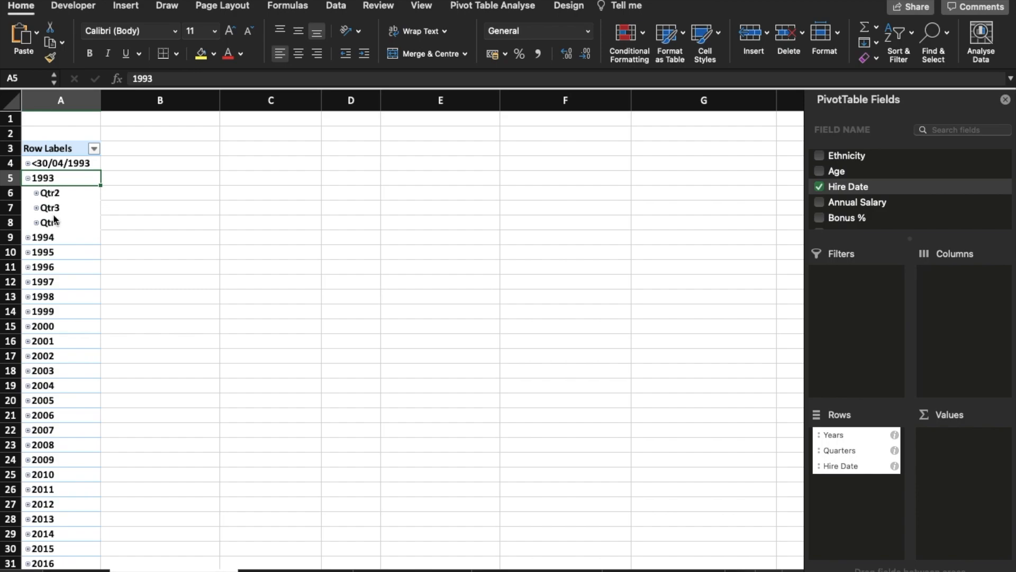
{"action": "left_click", "coordinate": [37, 194]}
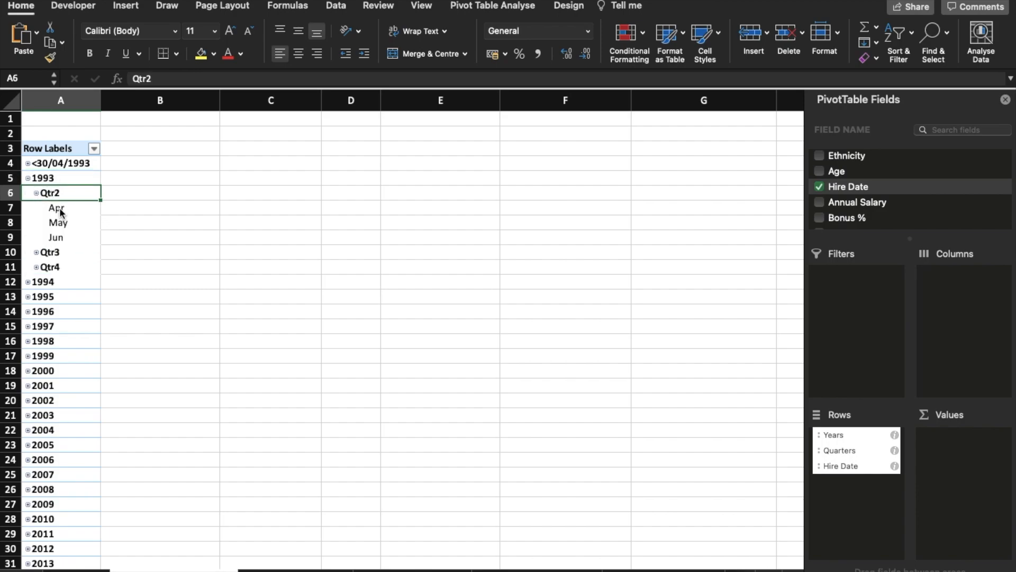
{"action": "left_click", "coordinate": [36, 194]}
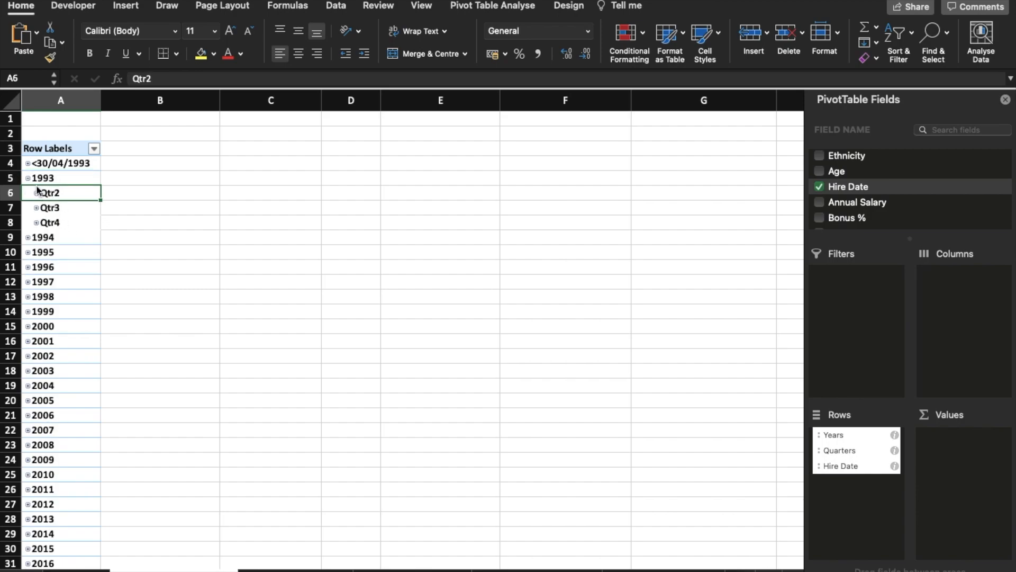
{"action": "left_click", "coordinate": [28, 179]}
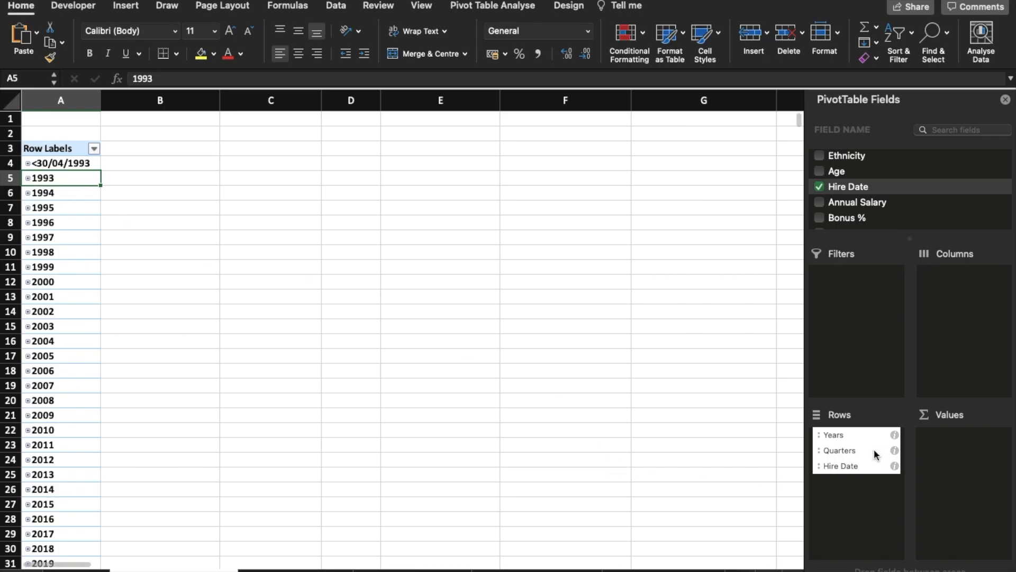
Step: Remove the Quarters grouping from the pivot table's rows, keeping Years and Hire Date
{"action": "left_click", "coordinate": [894, 449]}
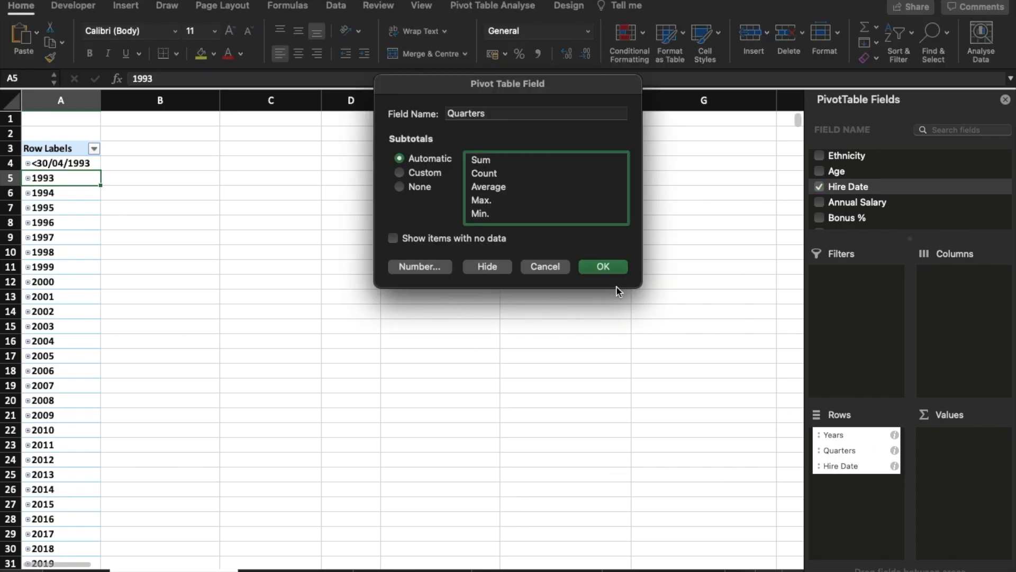
{"action": "left_click", "coordinate": [545, 267]}
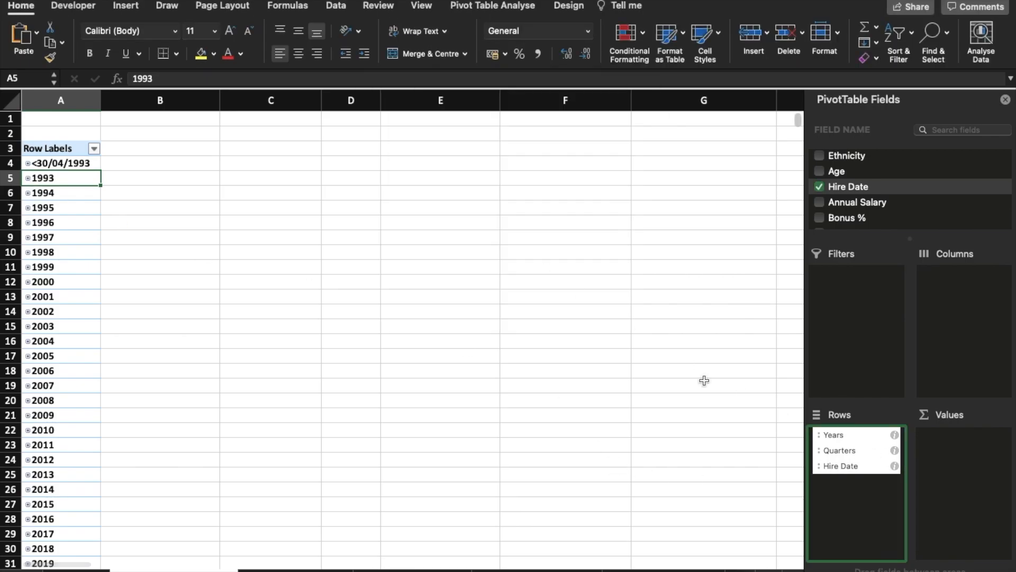
{"action": "left_click", "coordinate": [851, 451]}
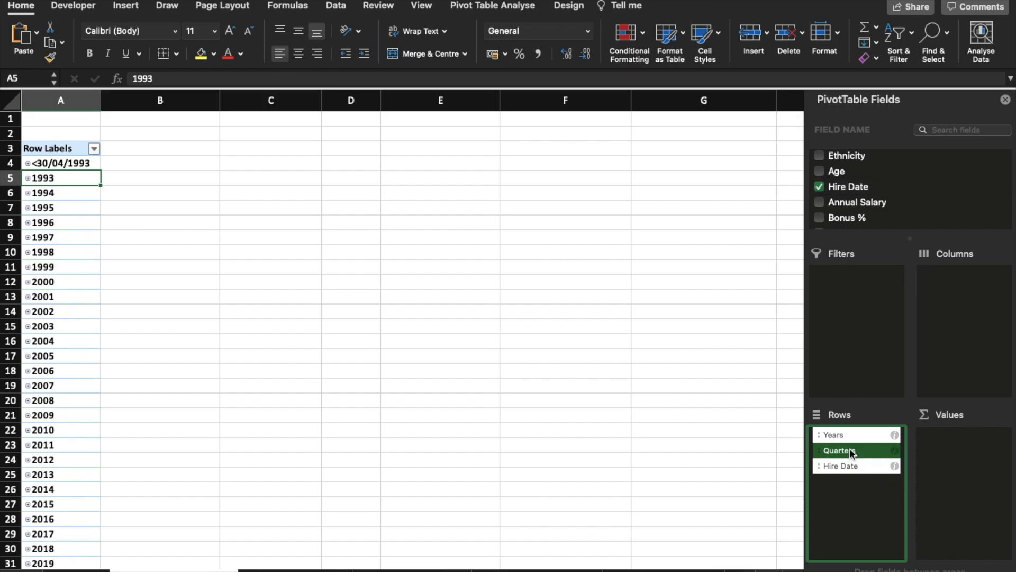
{"action": "right_click", "coordinate": [850, 451]}
{"action": "left_click", "coordinate": [889, 566]}
{"action": "left_click", "coordinate": [432, 332]}
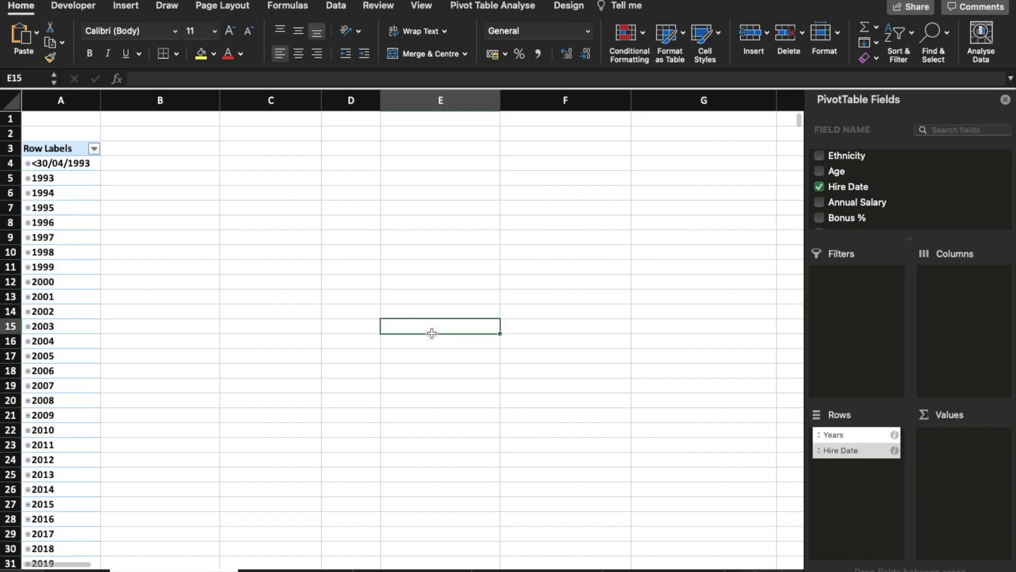
Step: Add the Employee ID field to the values of the hire-year pivot table
{"action": "left_click", "coordinate": [39, 255]}
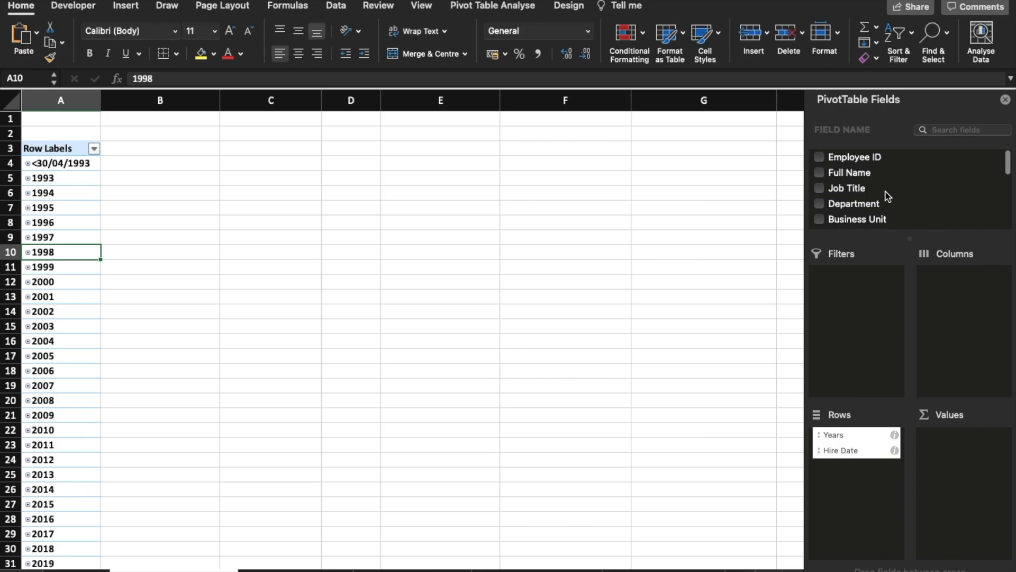
{"action": "left_click", "coordinate": [849, 158]}
{"action": "left_click_drag", "start_coordinate": [849, 157], "coordinate": [980, 448]}
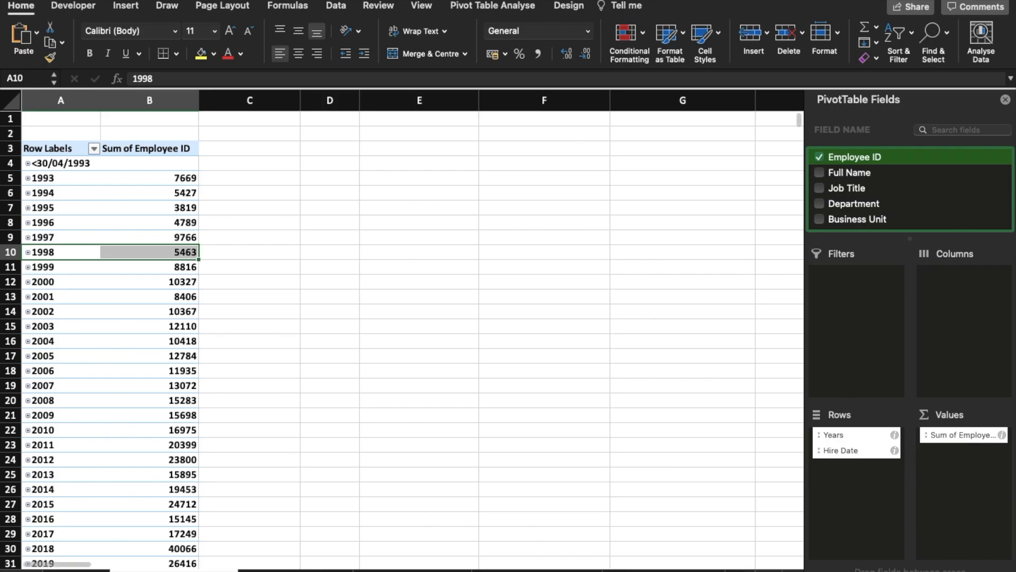
Step: Check the Employee ID column in the source data and summarise the hire-year pivot's Employee ID values by Count
{"action": "left_click", "coordinate": [752, 571]}
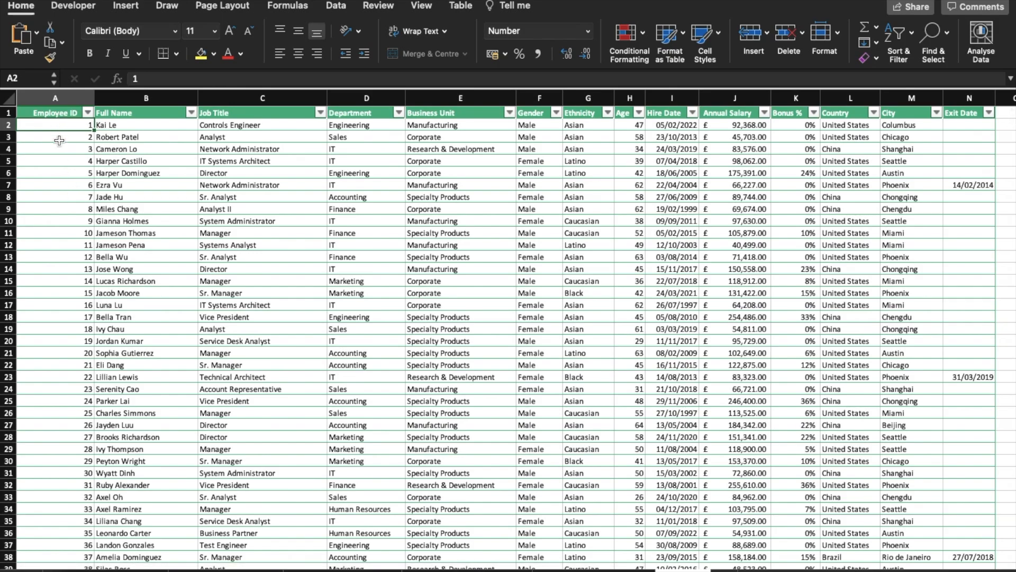
{"action": "left_click_drag", "start_coordinate": [60, 175], "coordinate": [62, 188]}
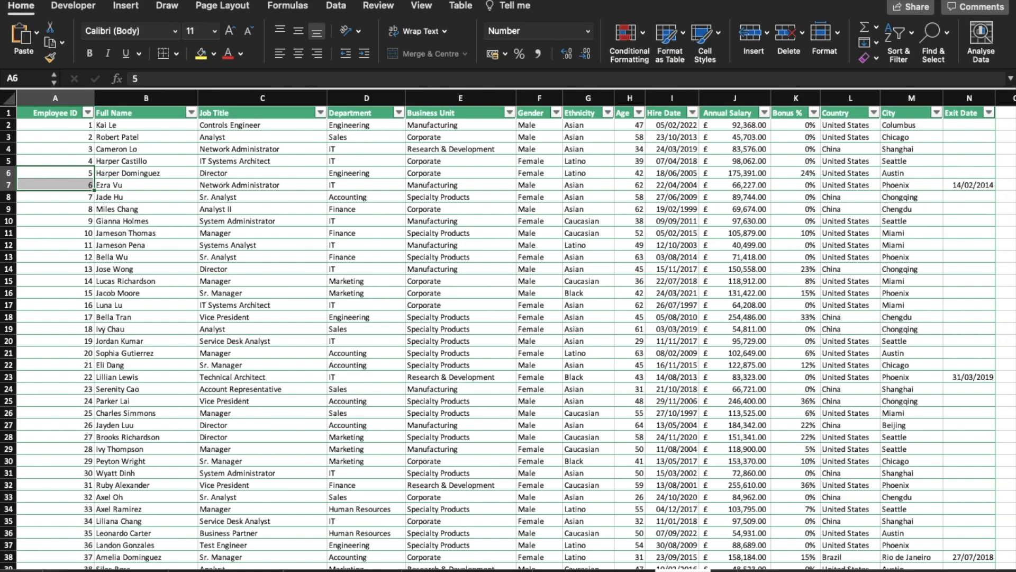
{"action": "left_click", "coordinate": [113, 570]}
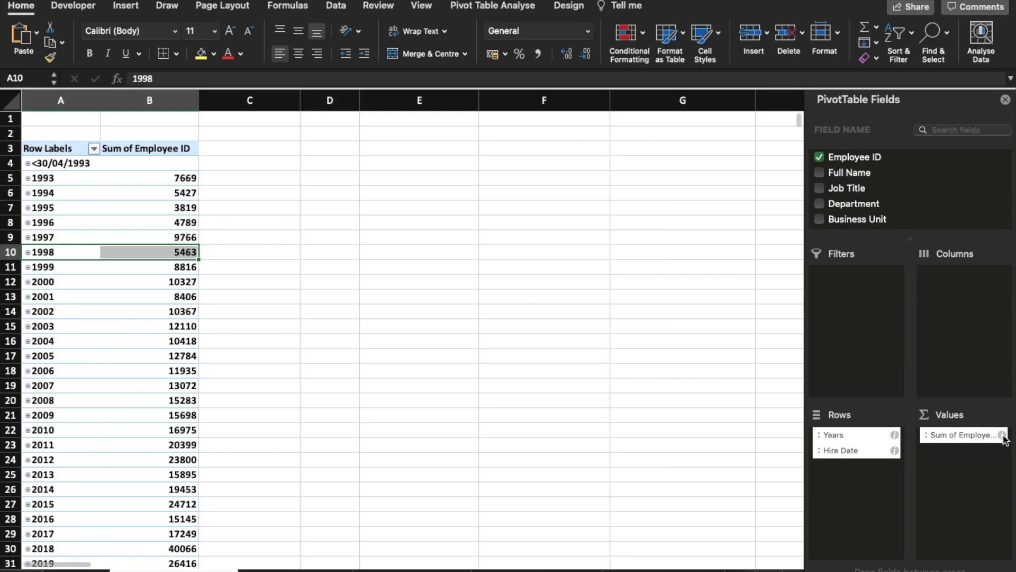
{"action": "left_click", "coordinate": [1002, 435]}
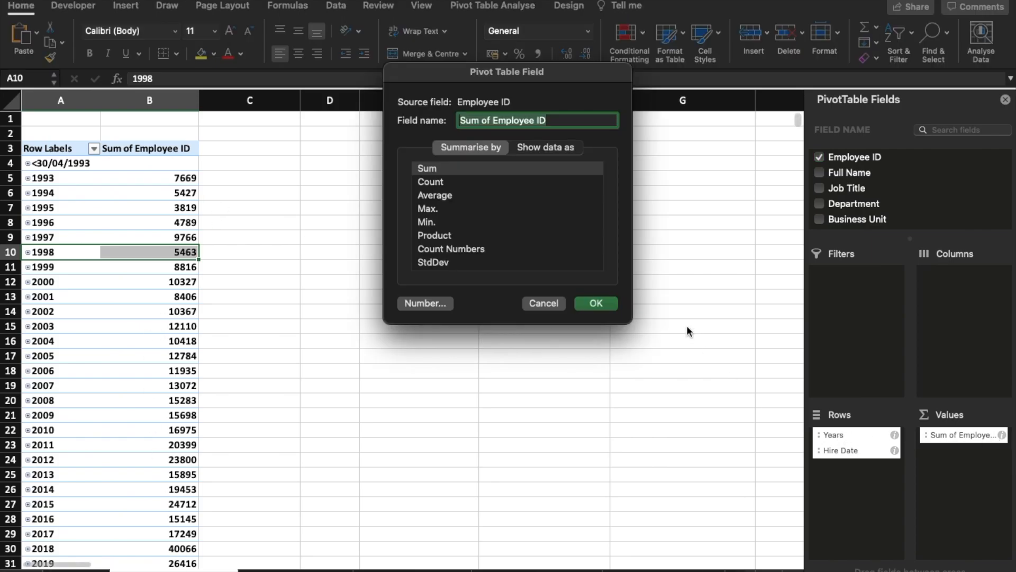
{"action": "left_click", "coordinate": [439, 183]}
{"action": "left_click", "coordinate": [606, 306]}
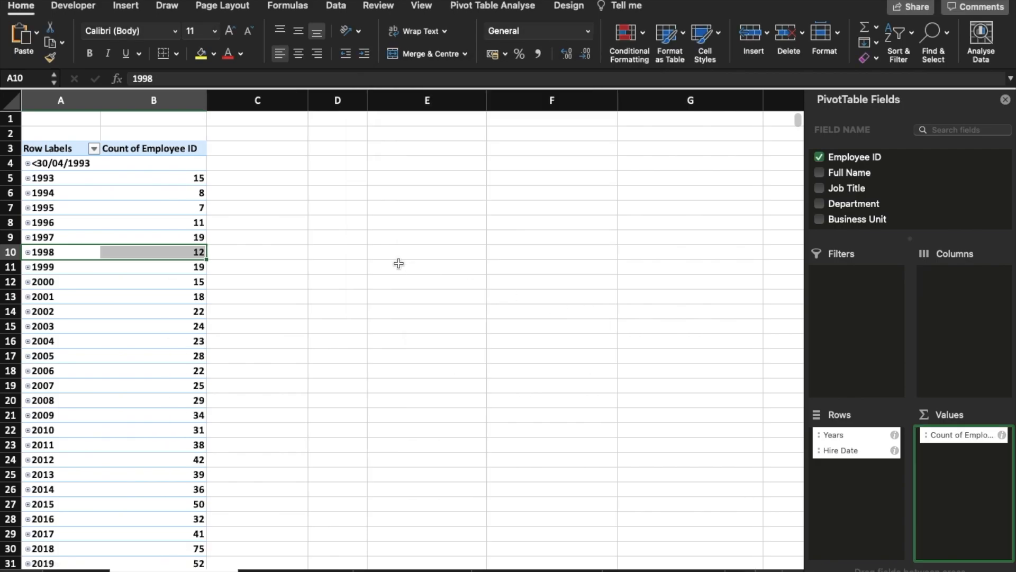
Step: Look over the yearly employee counts and insert a pivot chart from the hire-year pivot table
{"action": "scroll", "coordinate": [411, 266], "scroll_direction": "down", "scroll_amount": 4}
{"action": "scroll", "coordinate": [391, 261], "scroll_direction": "up", "scroll_amount": 4}
{"action": "left_click", "coordinate": [461, 6]}
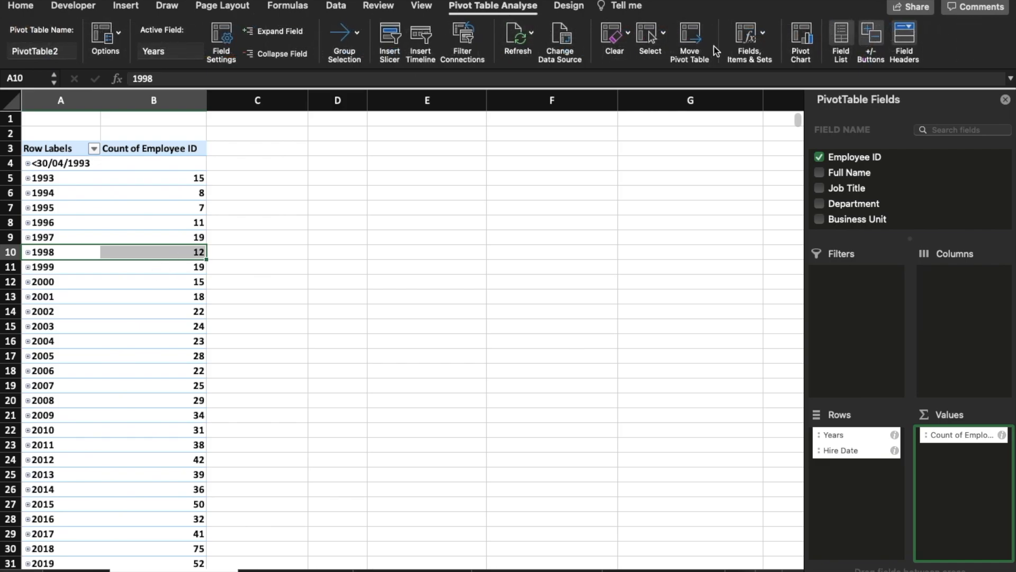
{"action": "left_click", "coordinate": [801, 37]}
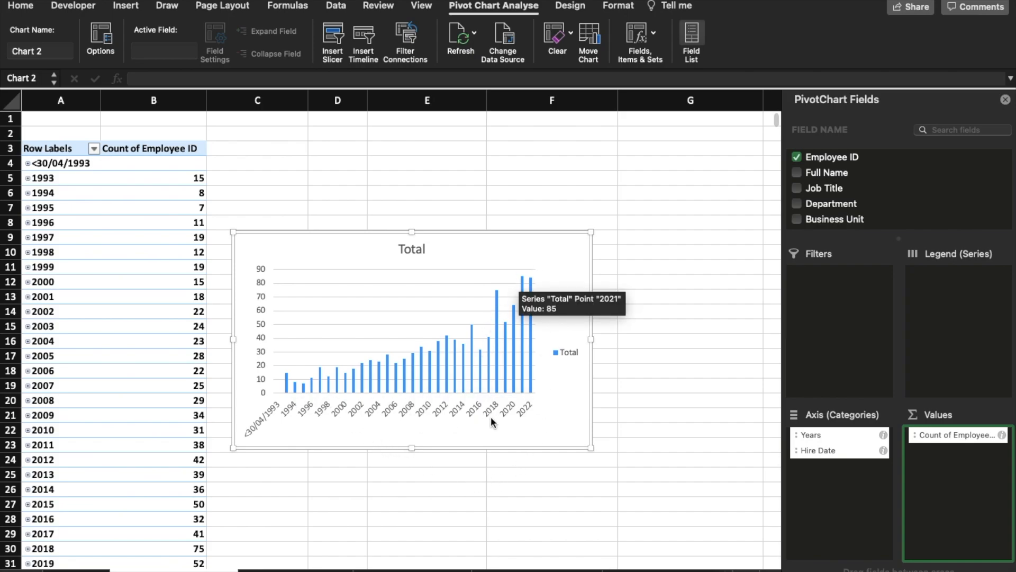
{"action": "mouse_move", "coordinate": [496, 294]}
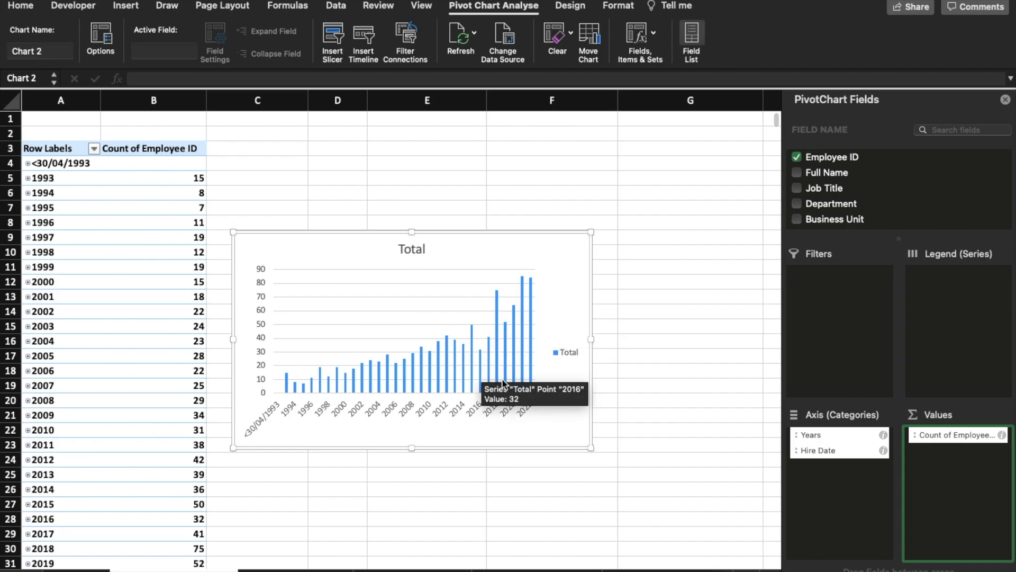
{"action": "mouse_move", "coordinate": [529, 343]}
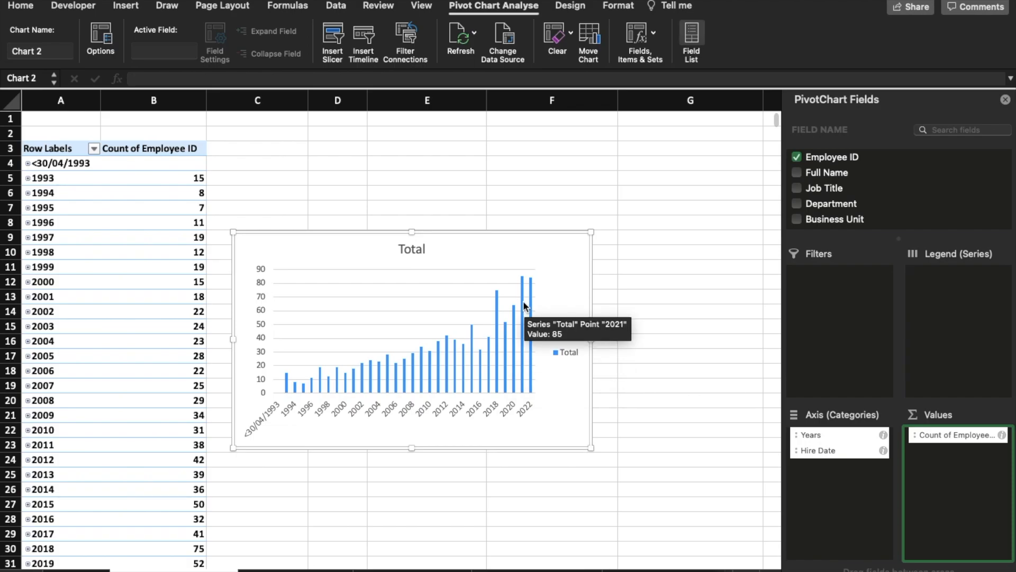
Step: Change the hire-year pivot chart to a line chart with markers
{"action": "right_click", "coordinate": [508, 352]}
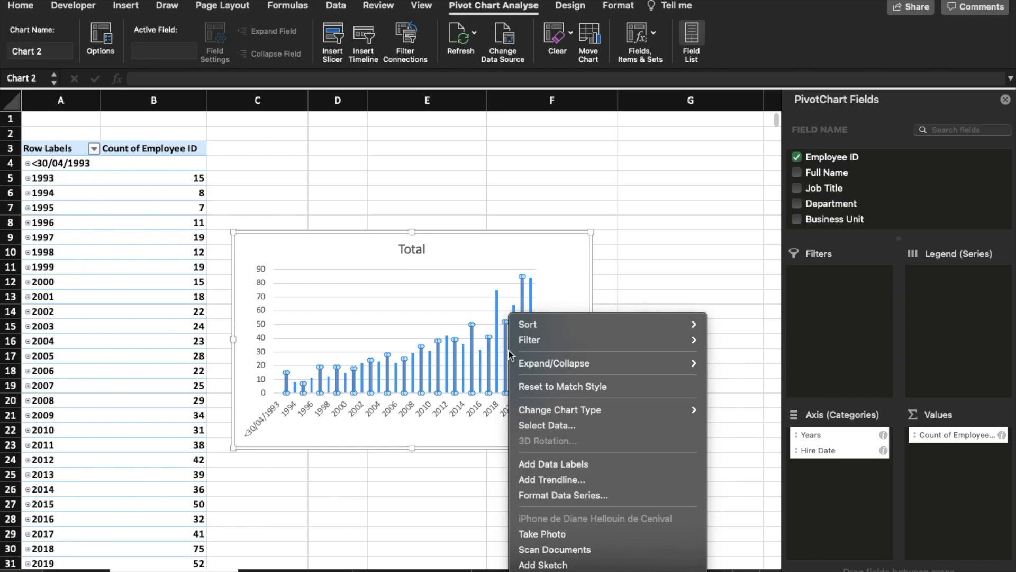
{"action": "mouse_move", "coordinate": [649, 409]}
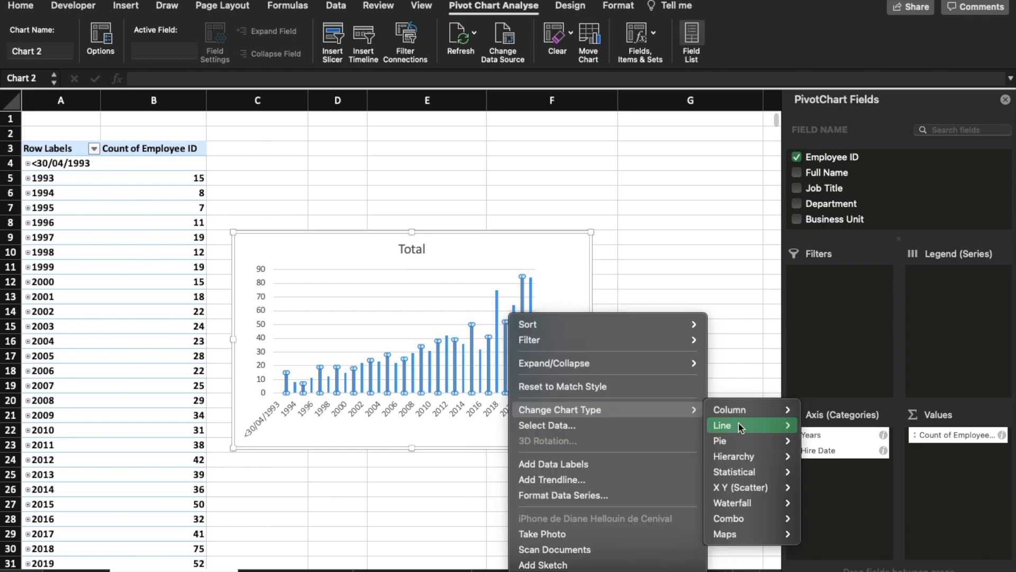
{"action": "mouse_move", "coordinate": [739, 426]}
{"action": "left_click", "coordinate": [513, 367]}
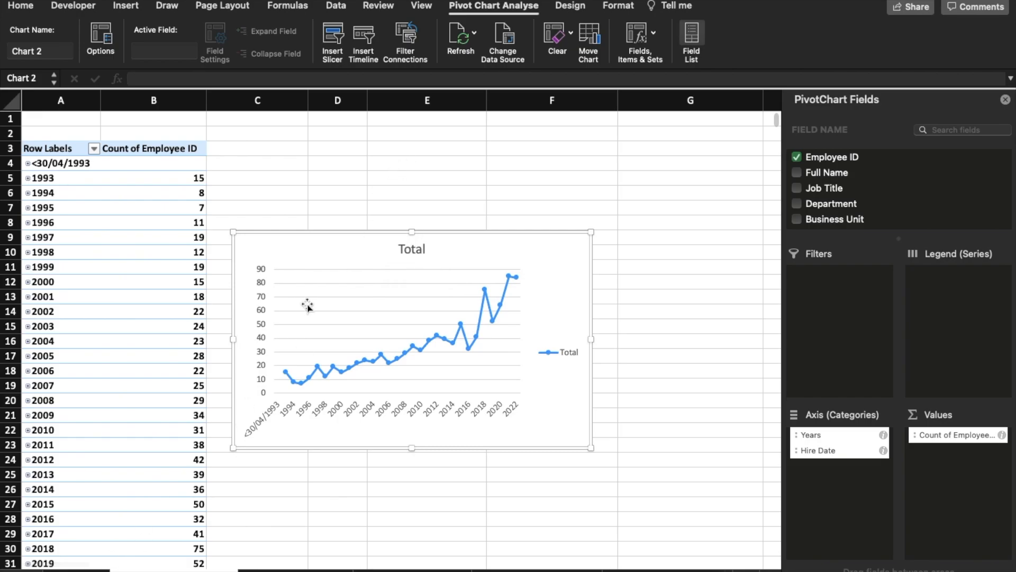
Step: Paste the hire-year line chart onto the dashboard sheet, with the title Nb of hire per year
{"action": "left_click", "coordinate": [77, 570]}
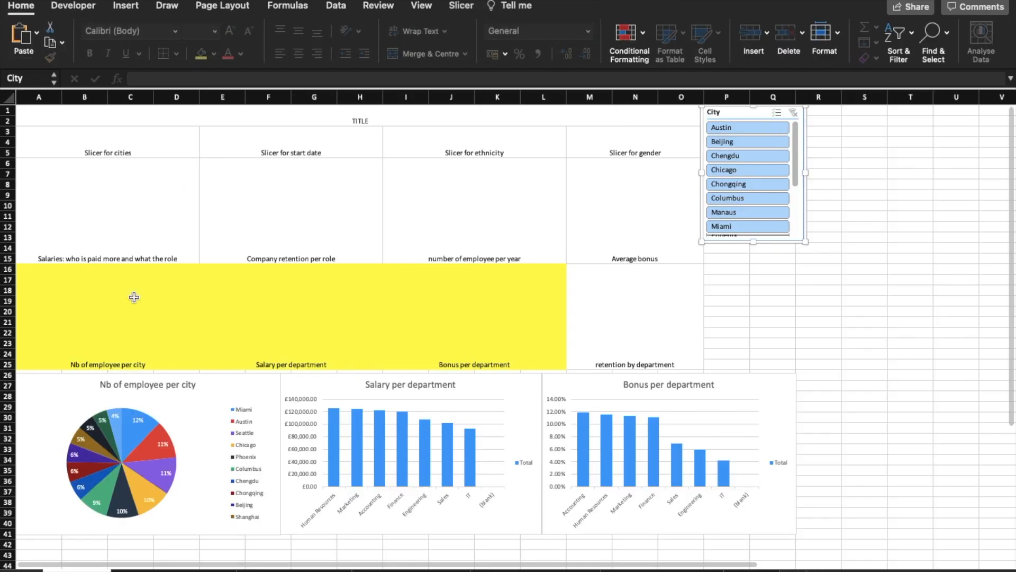
{"action": "key", "text": "super+v"}
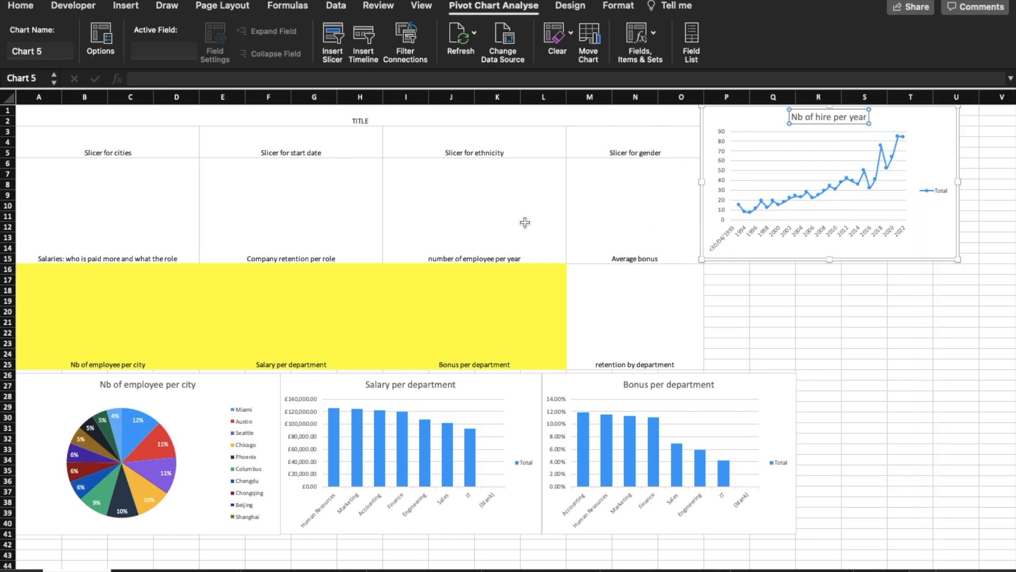
Step: Fill the "number of employee per year" block of the dashboard layout yellow
{"action": "left_click", "coordinate": [525, 222]}
{"action": "left_click", "coordinate": [73, 5]}
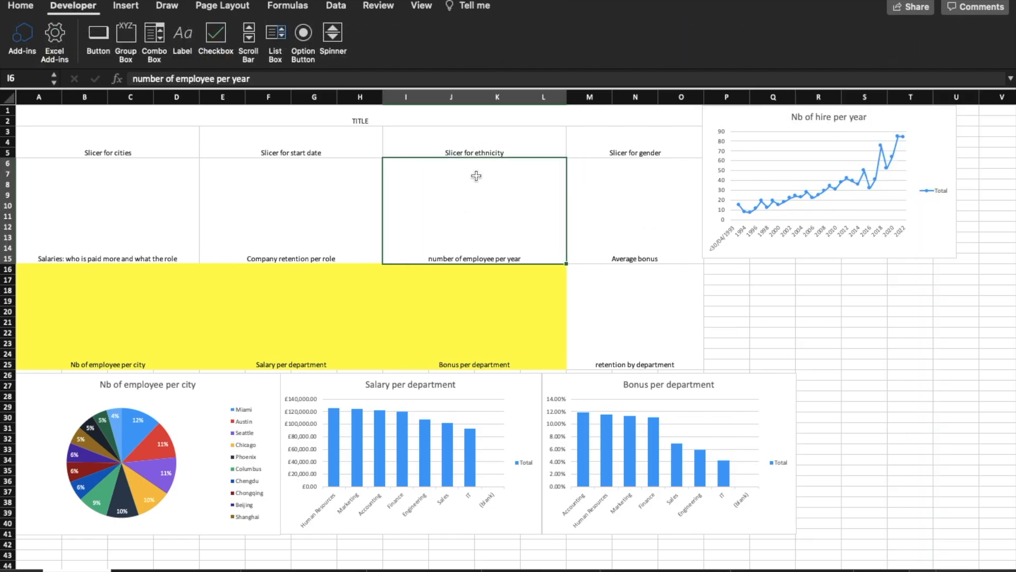
{"action": "left_click", "coordinate": [28, 6]}
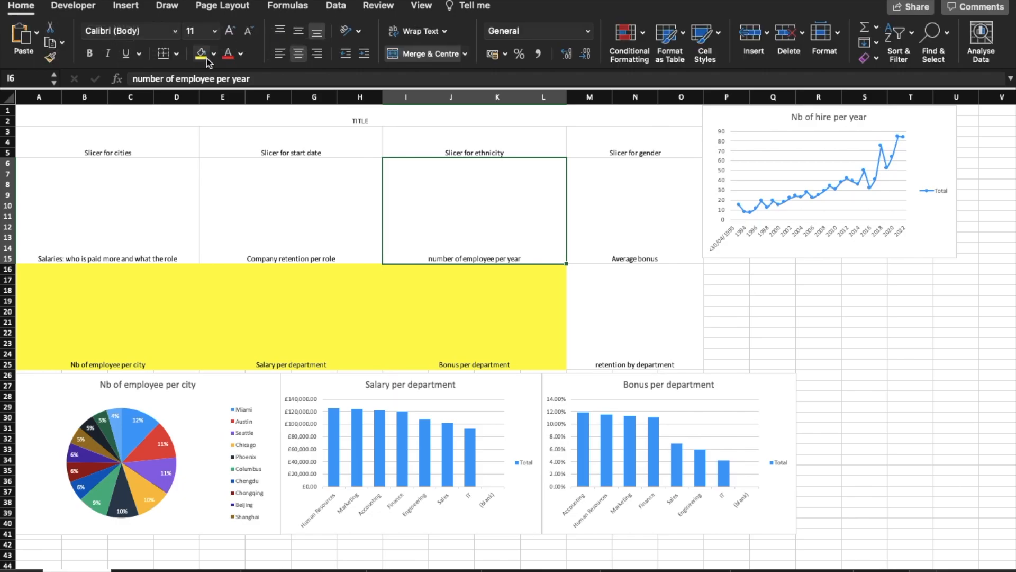
{"action": "left_click", "coordinate": [202, 53]}
{"action": "left_click", "coordinate": [773, 311]}
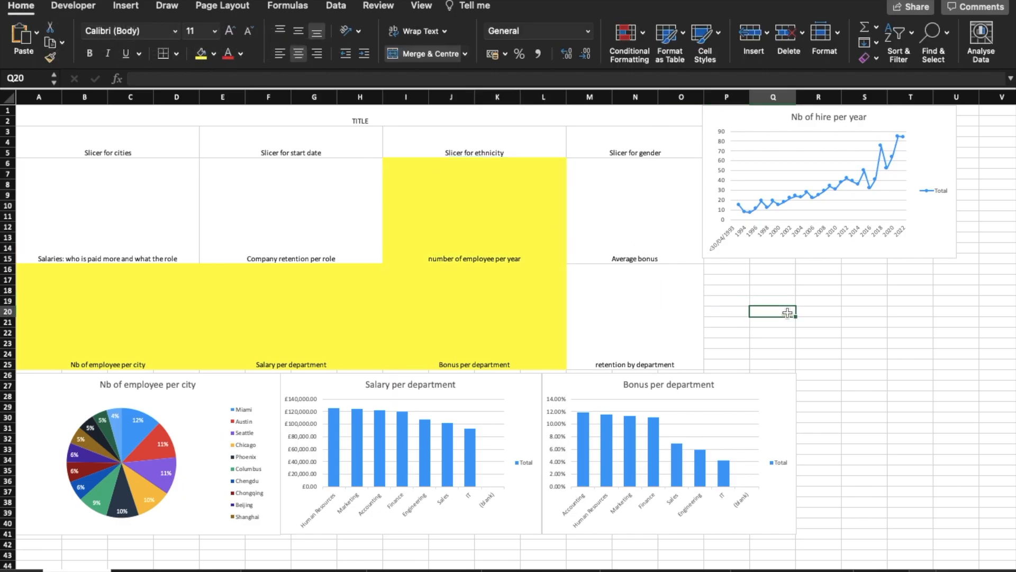
Step: Clear the "Average bonus" label from its block in the dashboard layout
{"action": "left_click", "coordinate": [600, 198]}
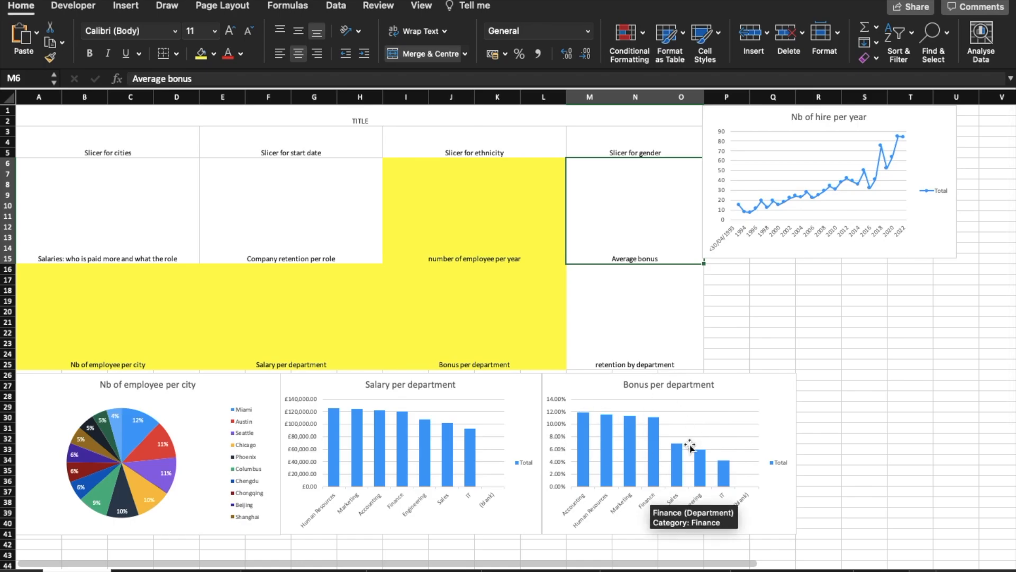
{"action": "left_click", "coordinate": [653, 313]}
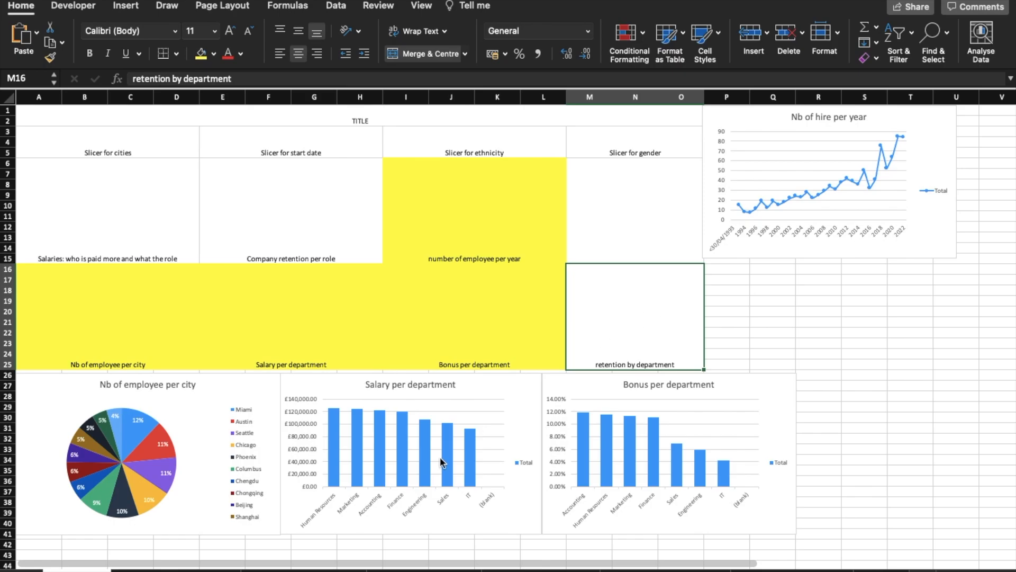
Step: Open the sheet with the Exit Date pivot table and show its field list
{"action": "left_click", "coordinate": [225, 570]}
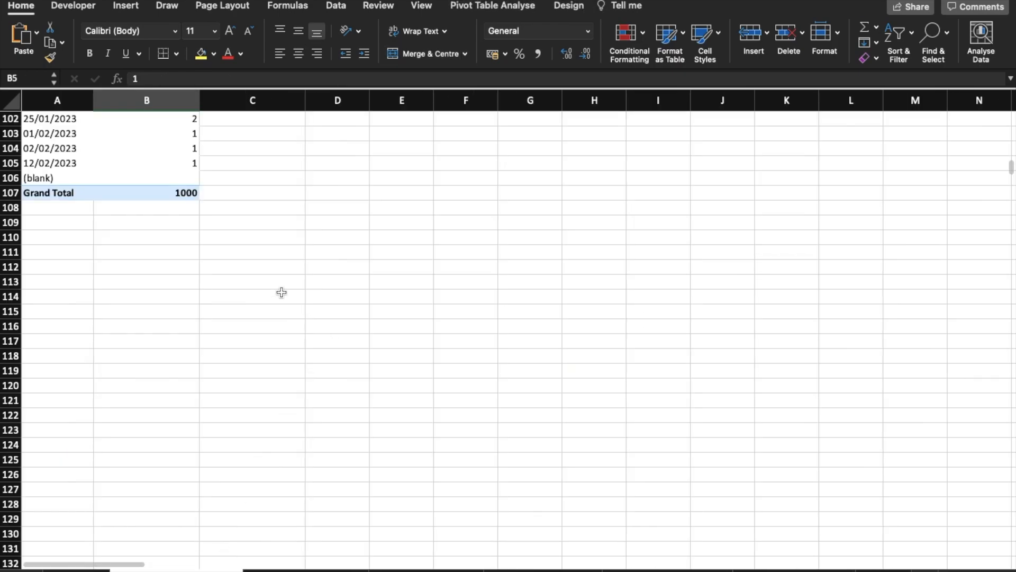
{"action": "scroll", "coordinate": [281, 292], "scroll_direction": "up", "scroll_amount": 20}
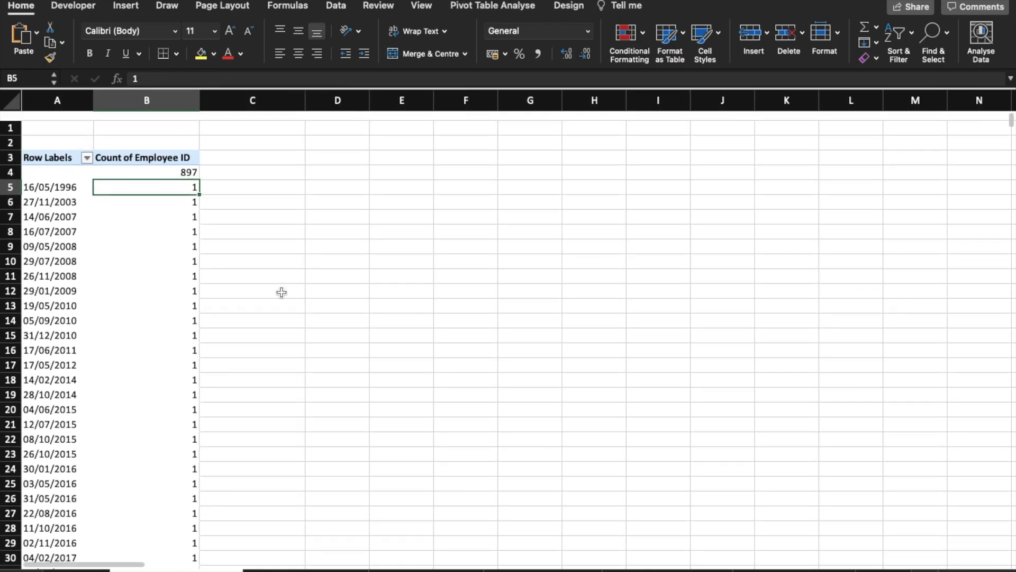
{"action": "left_click", "coordinate": [167, 405]}
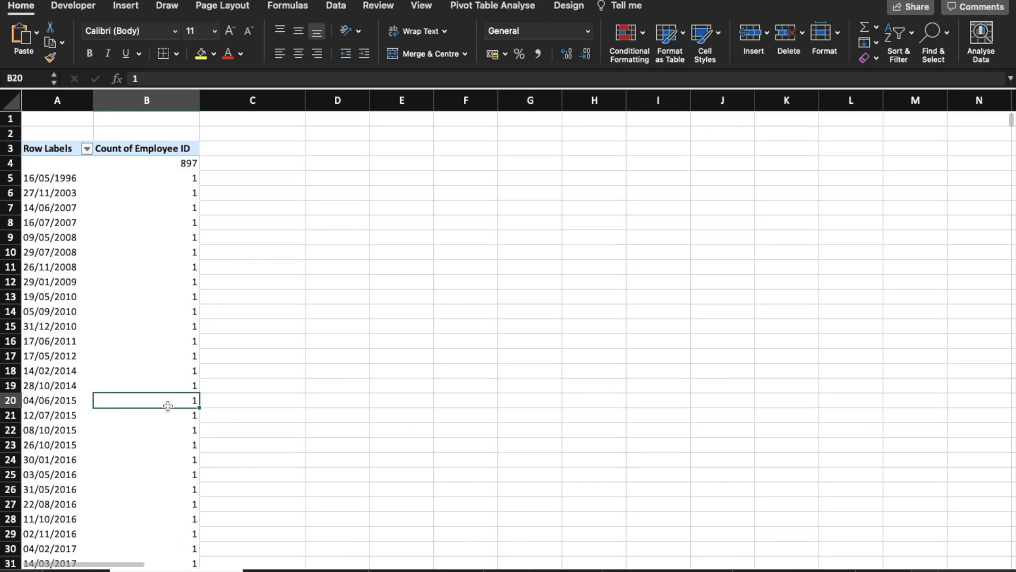
{"action": "right_click", "coordinate": [79, 338]}
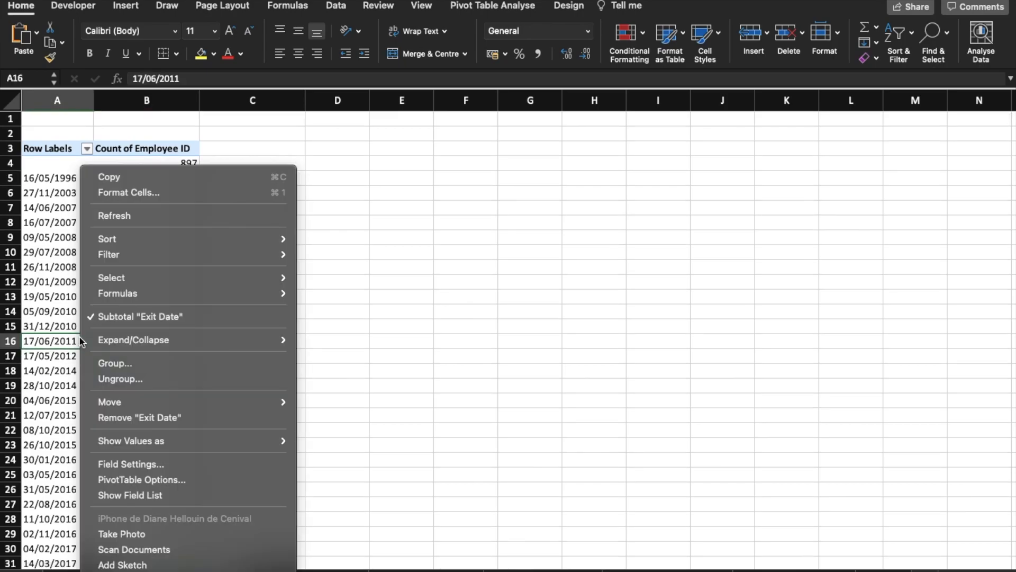
{"action": "left_click", "coordinate": [144, 498]}
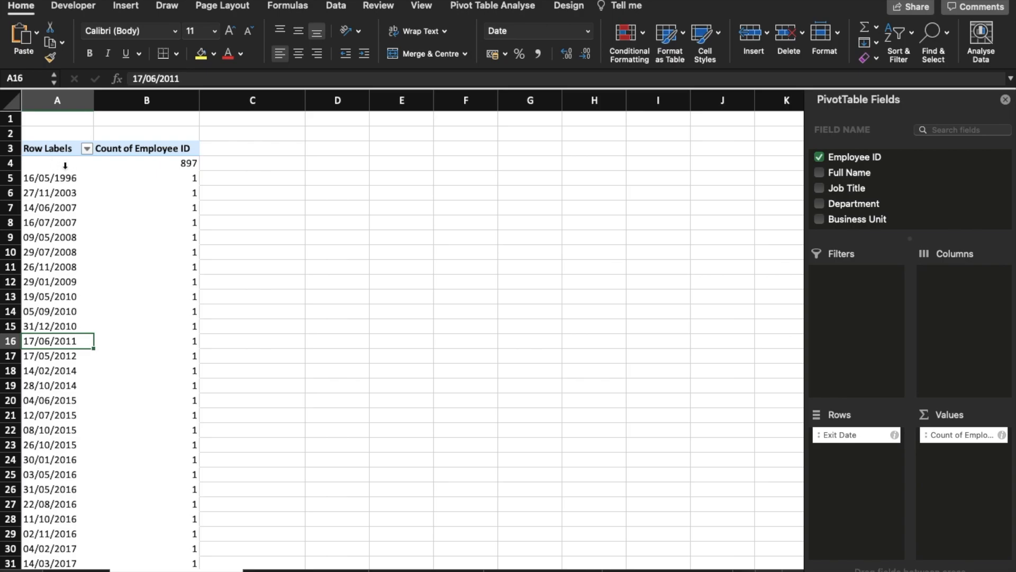
Step: Hide the unlabelled first item from the Exit Date rows of the pivot table
{"action": "scroll", "coordinate": [71, 243], "scroll_direction": "down", "scroll_amount": 2}
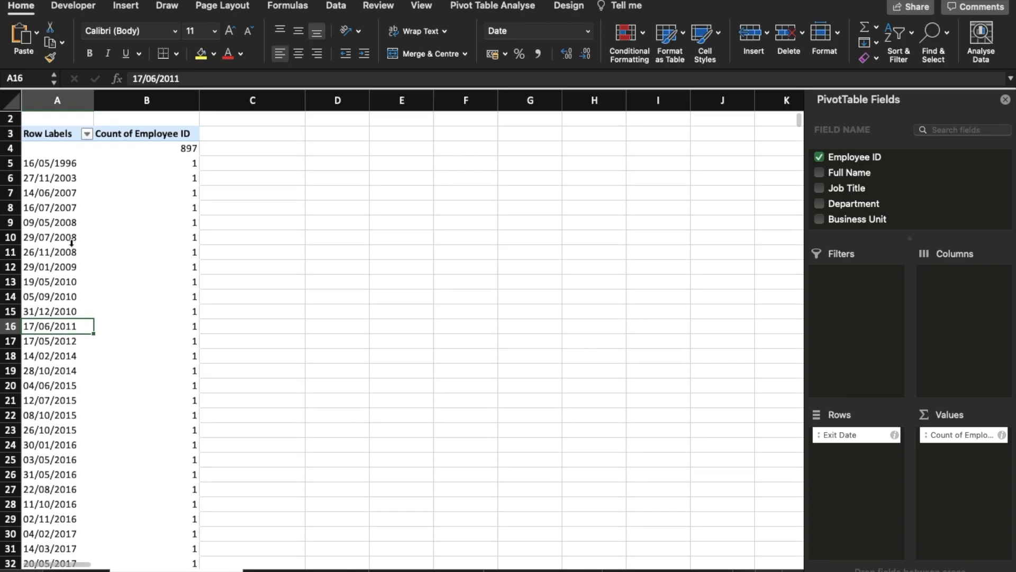
{"action": "scroll", "coordinate": [72, 243], "scroll_direction": "up", "scroll_amount": 3}
{"action": "left_click", "coordinate": [54, 161]}
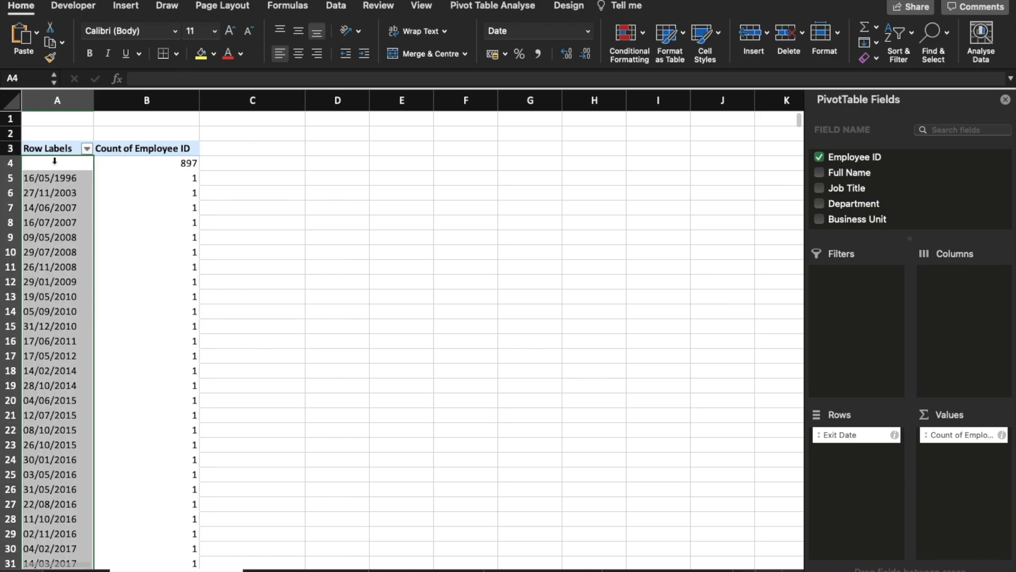
{"action": "left_click", "coordinate": [124, 161]}
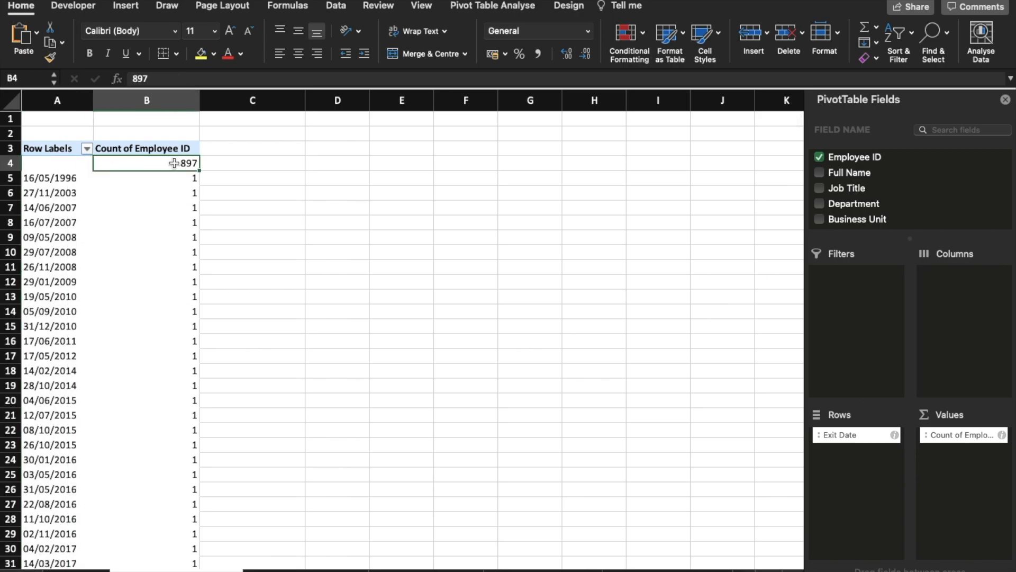
{"action": "right_click", "coordinate": [174, 163]}
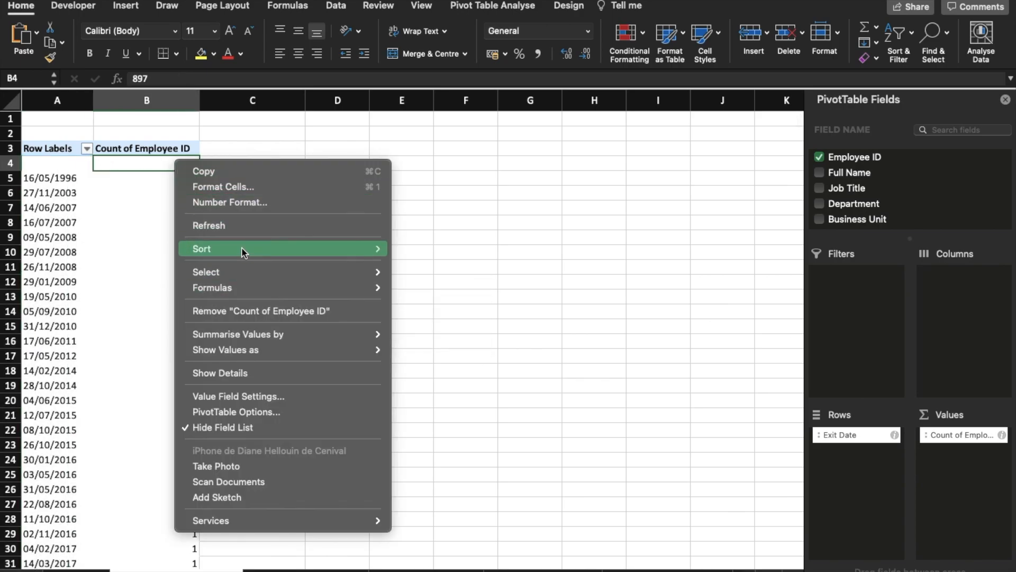
{"action": "mouse_move", "coordinate": [241, 248]}
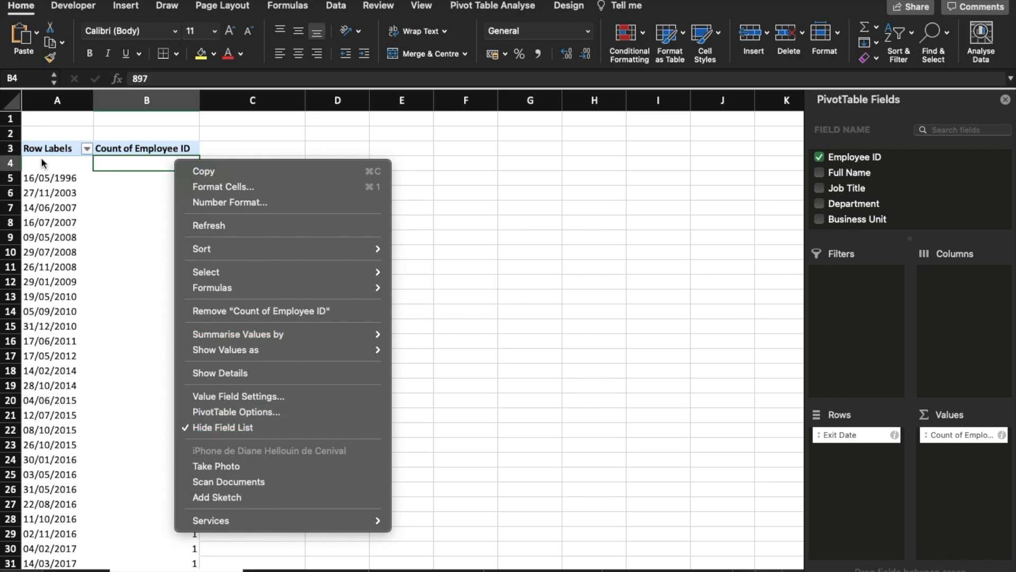
{"action": "left_click", "coordinate": [62, 161]}
{"action": "left_click", "coordinate": [69, 164]}
{"action": "right_click", "coordinate": [64, 160]}
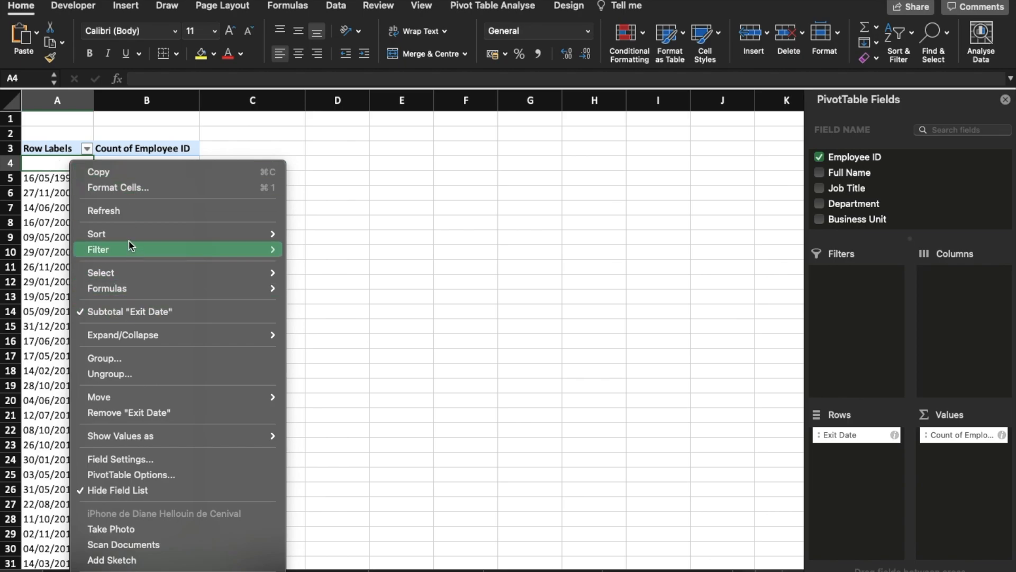
{"action": "mouse_move", "coordinate": [129, 252]}
{"action": "left_click", "coordinate": [297, 288]}
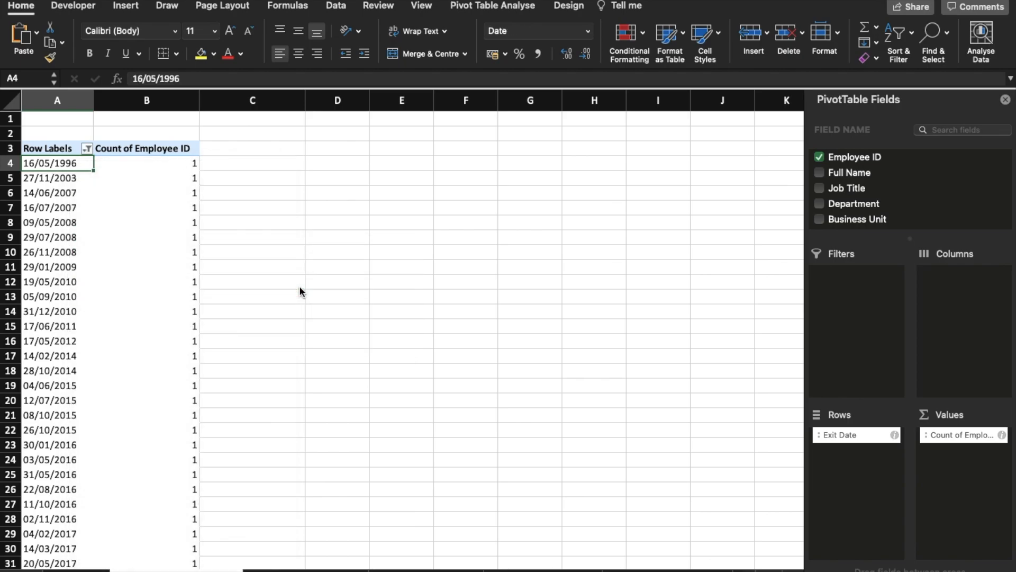
Step: Hide the (blank) item at the end of the Exit Date rows in the pivot table
{"action": "scroll", "coordinate": [189, 250], "scroll_direction": "down", "scroll_amount": 15}
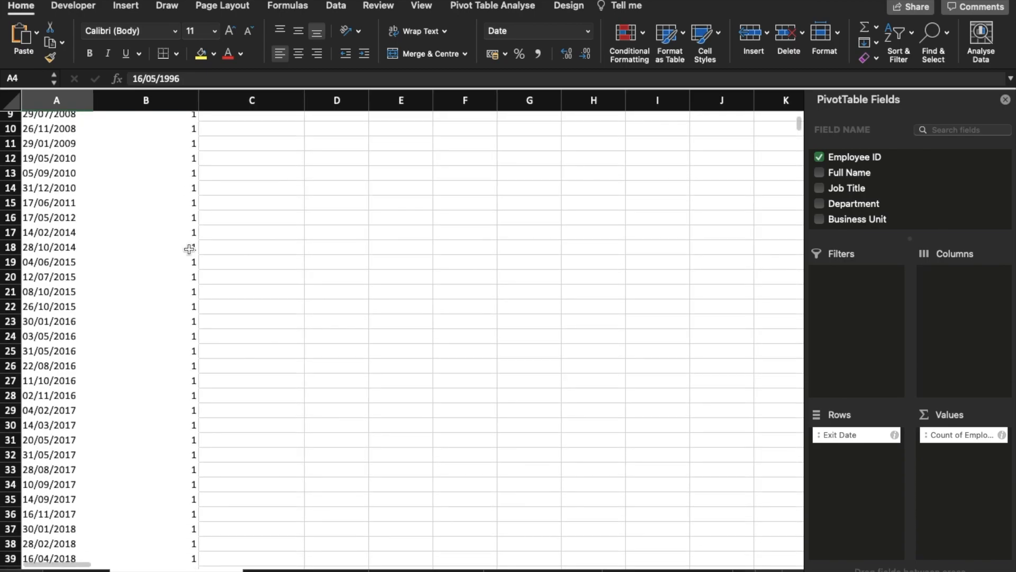
{"action": "scroll", "coordinate": [189, 249], "scroll_direction": "down", "scroll_amount": 12}
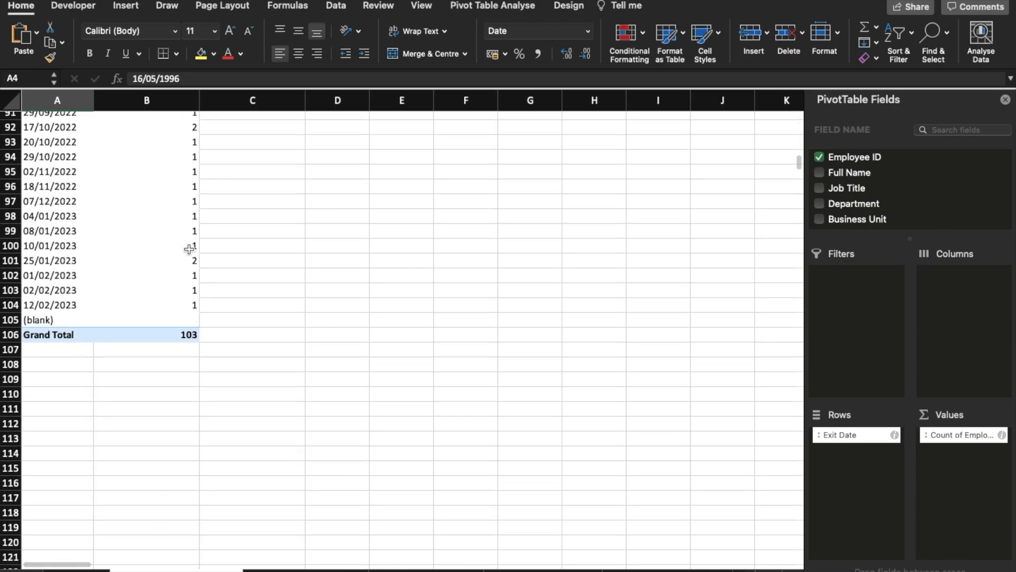
{"action": "right_click", "coordinate": [44, 321]}
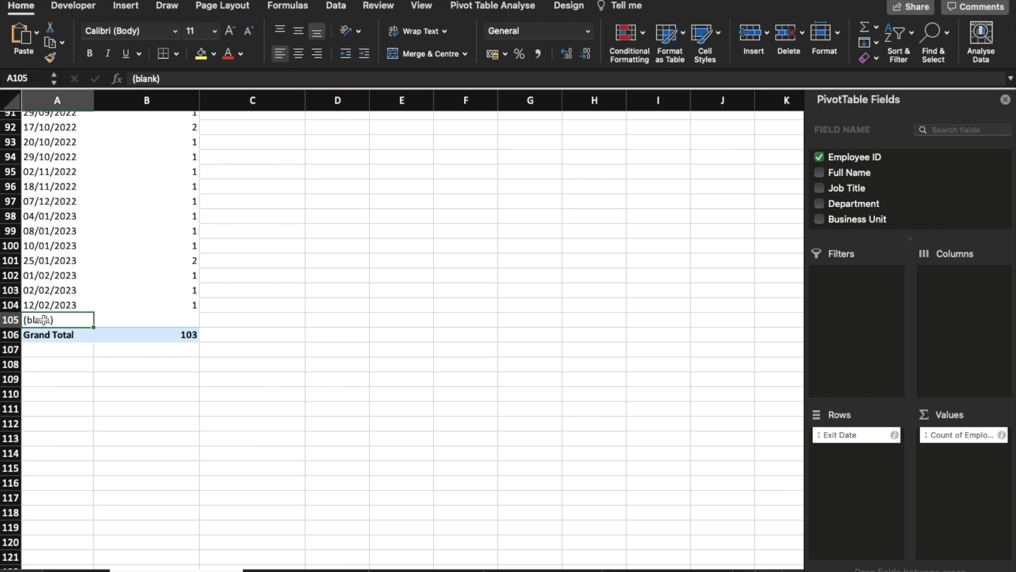
{"action": "mouse_move", "coordinate": [79, 254]}
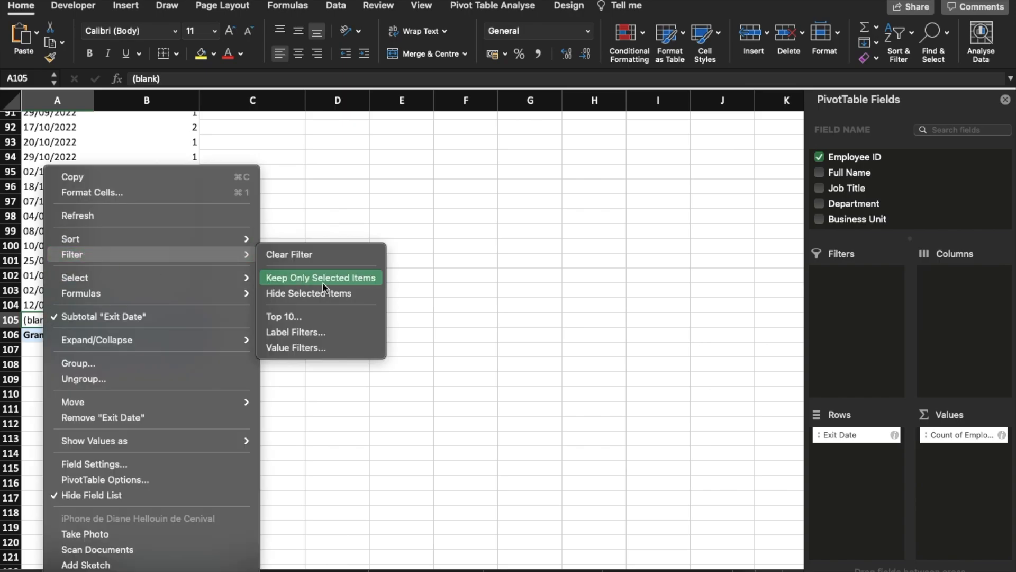
{"action": "left_click", "coordinate": [312, 292]}
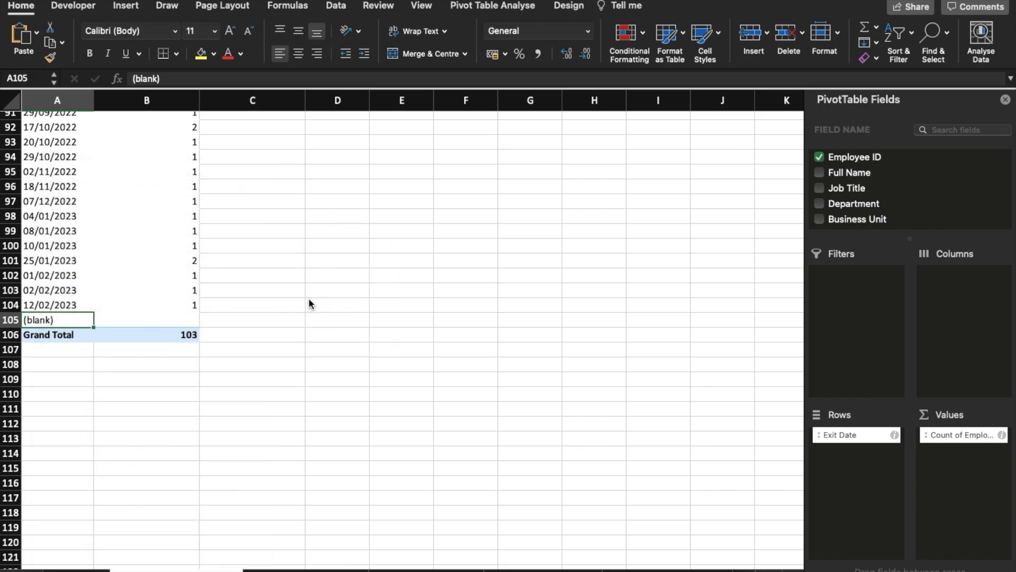
Step: Insert a pivot chart of the employee count by exit date
{"action": "scroll", "coordinate": [309, 300], "scroll_direction": "up", "scroll_amount": 10}
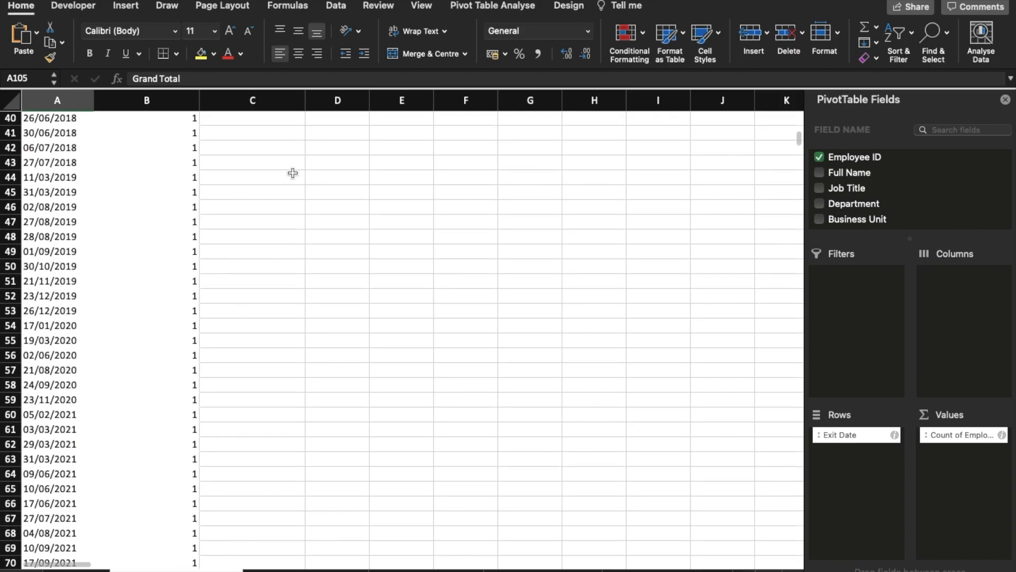
{"action": "left_click", "coordinate": [500, 7]}
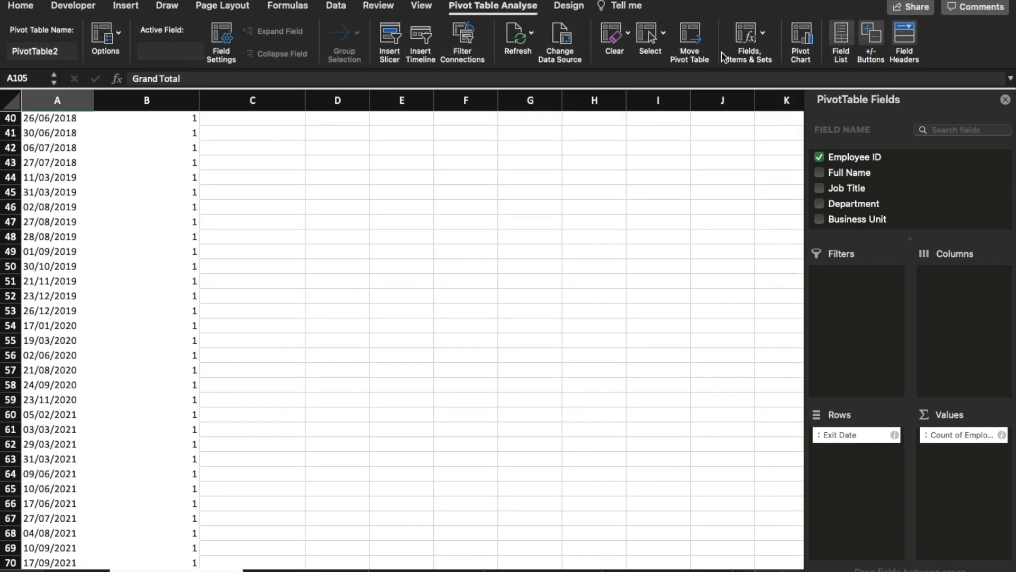
{"action": "left_click", "coordinate": [803, 49]}
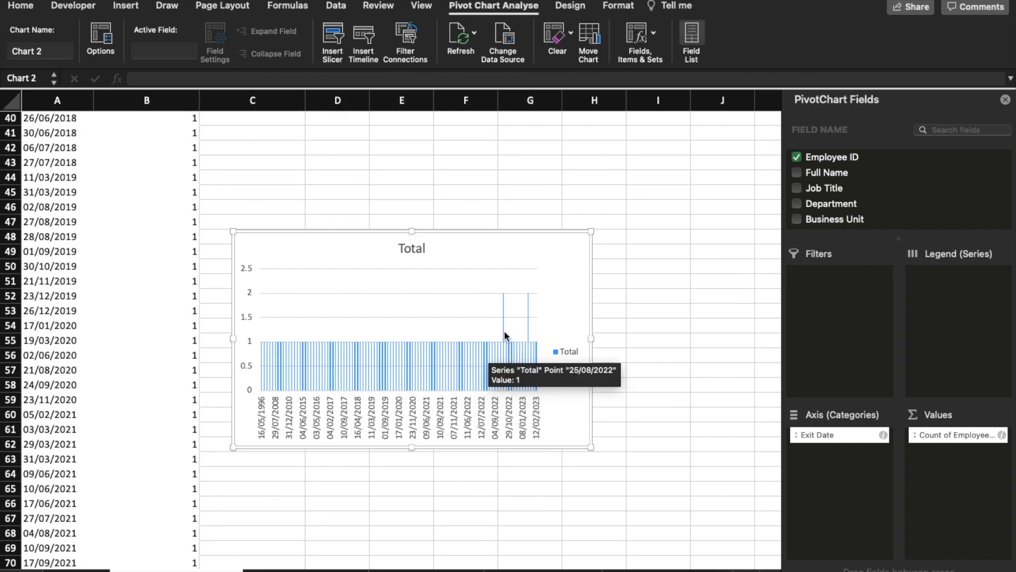
Step: Review the employee counts per exit date from the first row down to the grand total
{"action": "scroll", "coordinate": [122, 362], "scroll_direction": "down", "scroll_amount": 3}
{"action": "scroll", "coordinate": [123, 362], "scroll_direction": "down", "scroll_amount": 15}
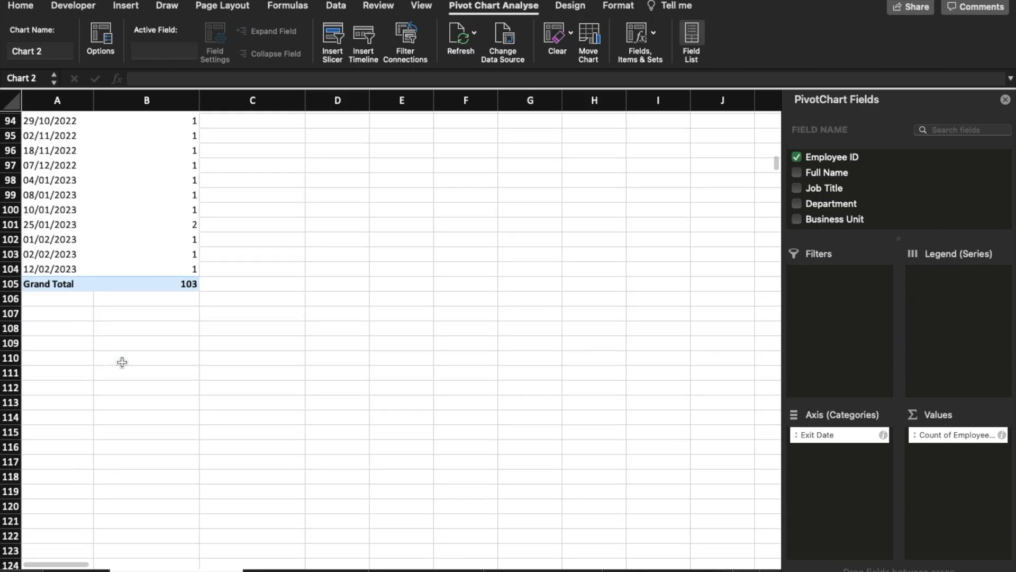
{"action": "scroll", "coordinate": [121, 360], "scroll_direction": "up", "scroll_amount": 3}
{"action": "left_click", "coordinate": [161, 359]}
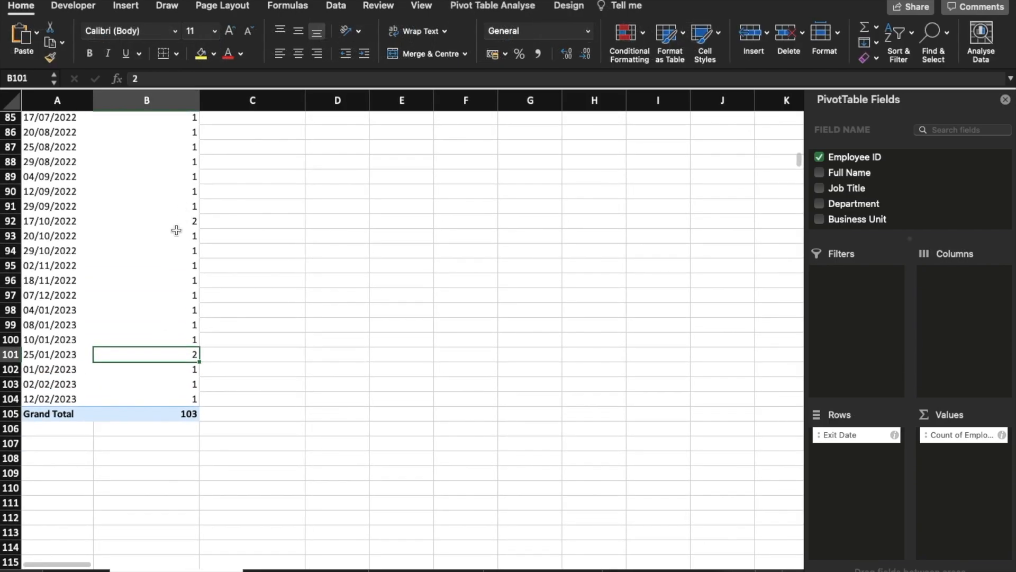
{"action": "scroll", "coordinate": [176, 230], "scroll_direction": "up", "scroll_amount": 20}
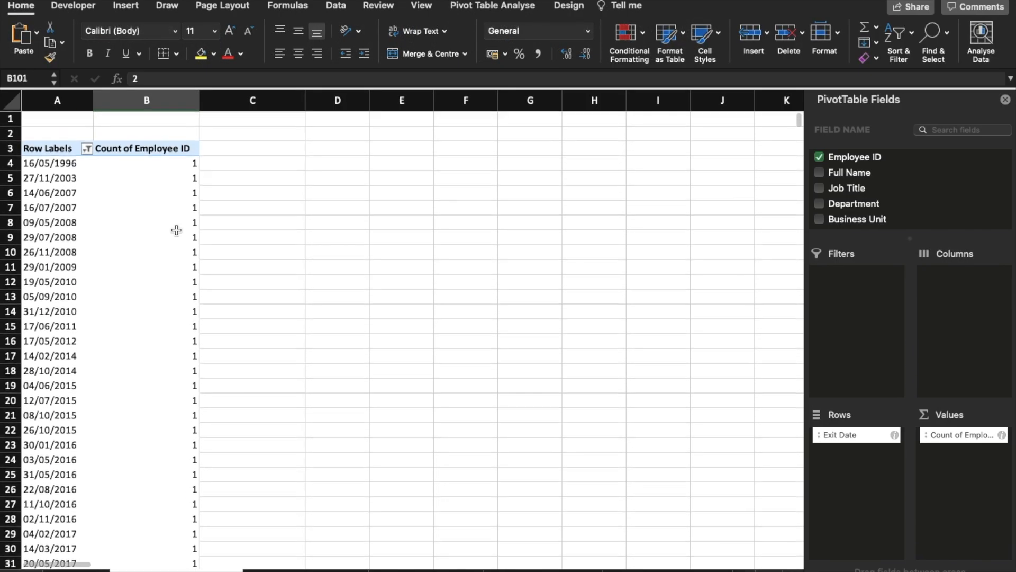
{"action": "left_click", "coordinate": [172, 229], "text": "shift"}
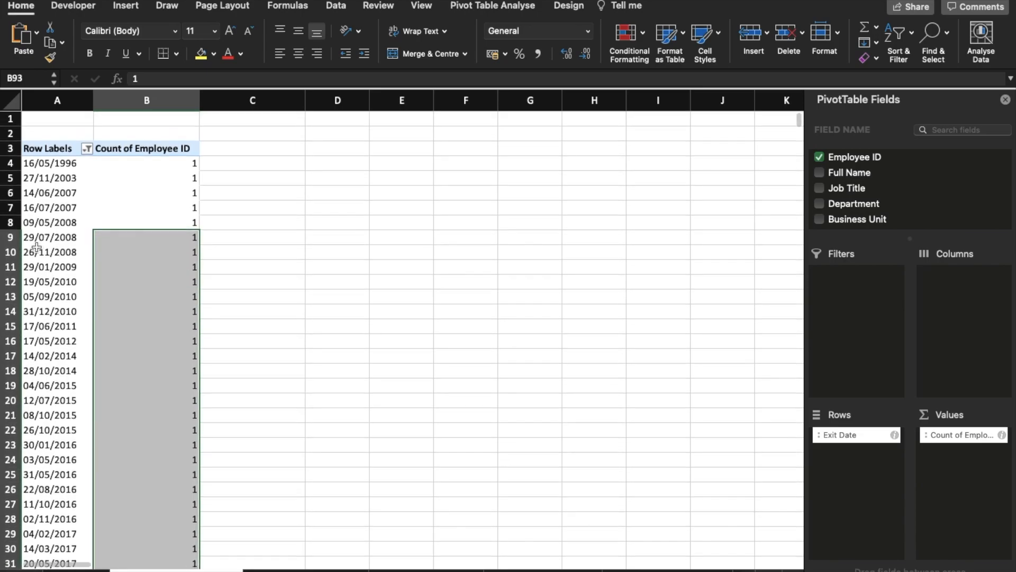
{"action": "left_click", "coordinate": [58, 252]}
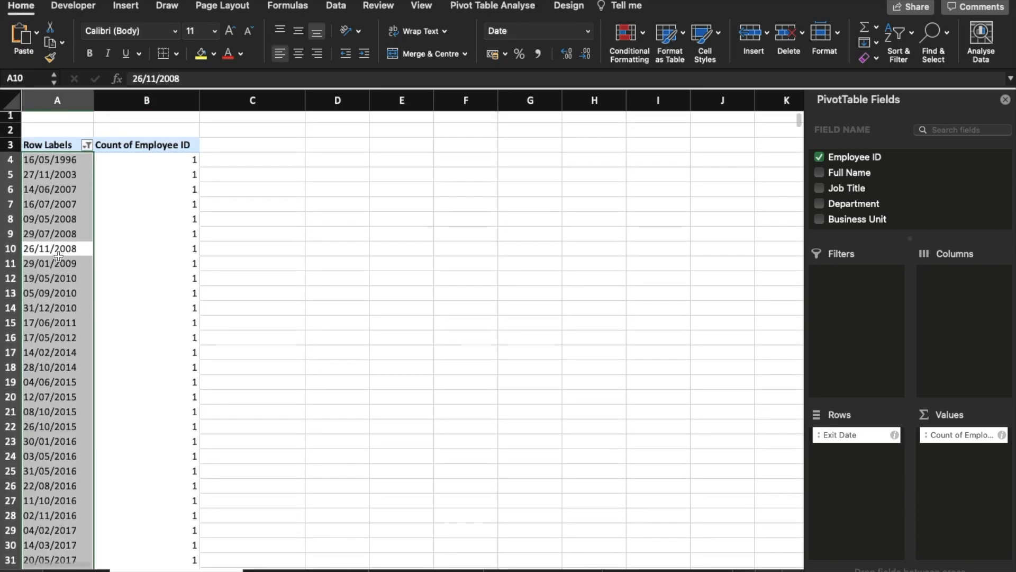
{"action": "left_click", "coordinate": [59, 252]}
{"action": "right_click", "coordinate": [58, 253]}
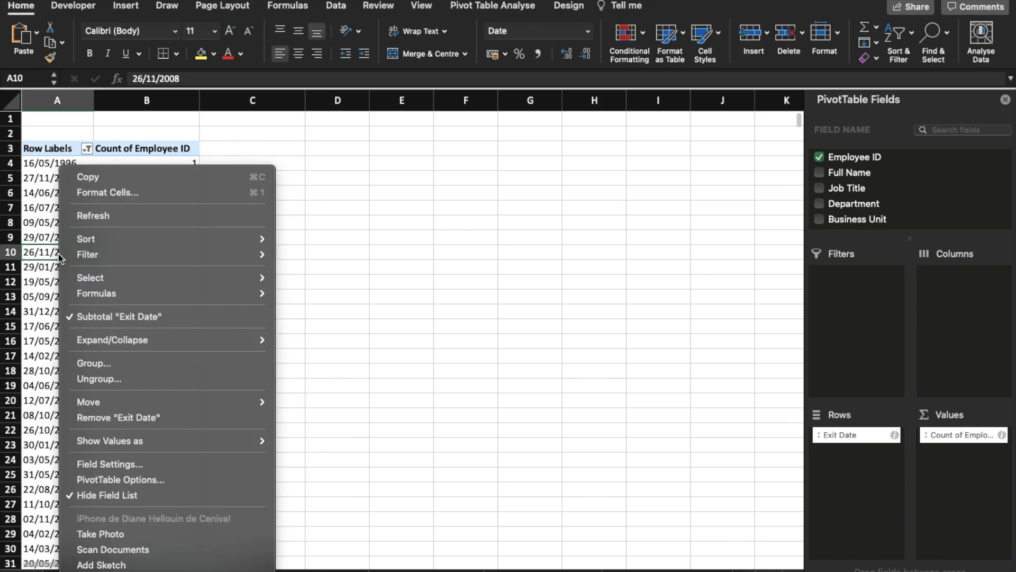
{"action": "left_click", "coordinate": [45, 261]}
{"action": "left_click", "coordinate": [154, 281]}
{"action": "scroll", "coordinate": [156, 277], "scroll_direction": "down", "scroll_amount": 20}
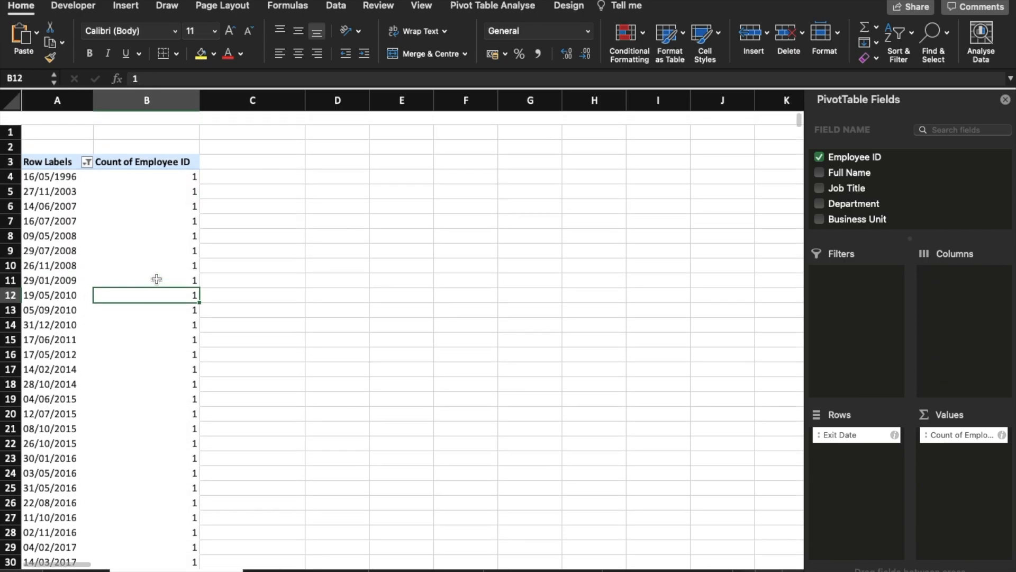
{"action": "scroll", "coordinate": [156, 279], "scroll_direction": "up", "scroll_amount": 20}
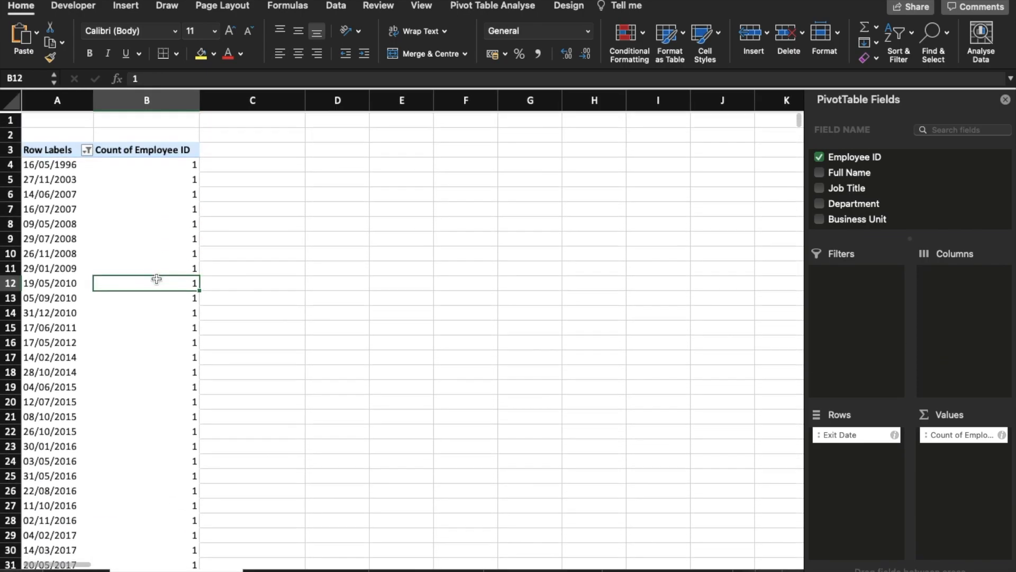
{"action": "right_click", "coordinate": [156, 281]}
{"action": "left_click", "coordinate": [491, 116]}
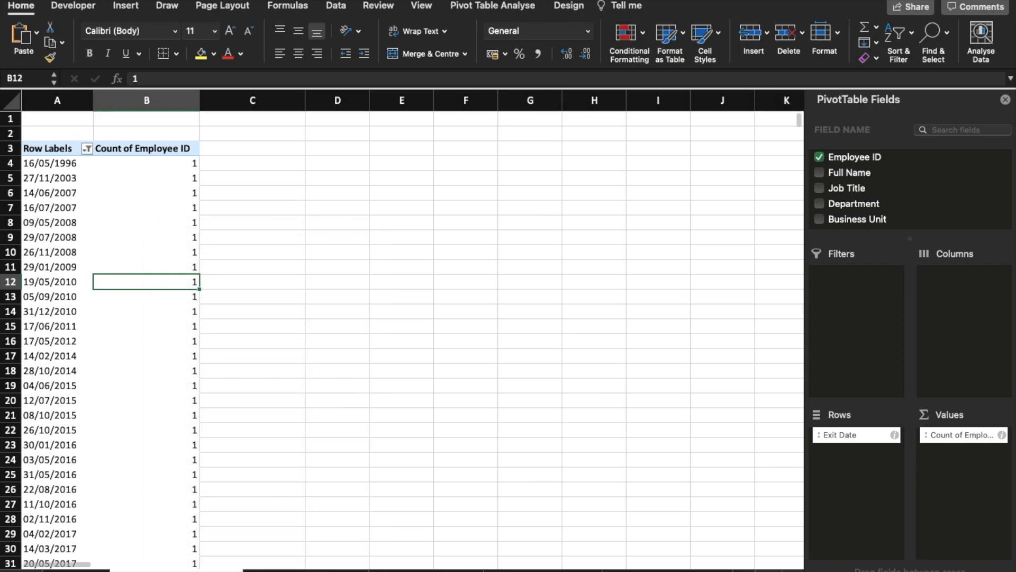
Step: Insert a pivot chart from the Exit Date pivot table and change its chart type to Line
{"action": "left_click", "coordinate": [492, 5]}
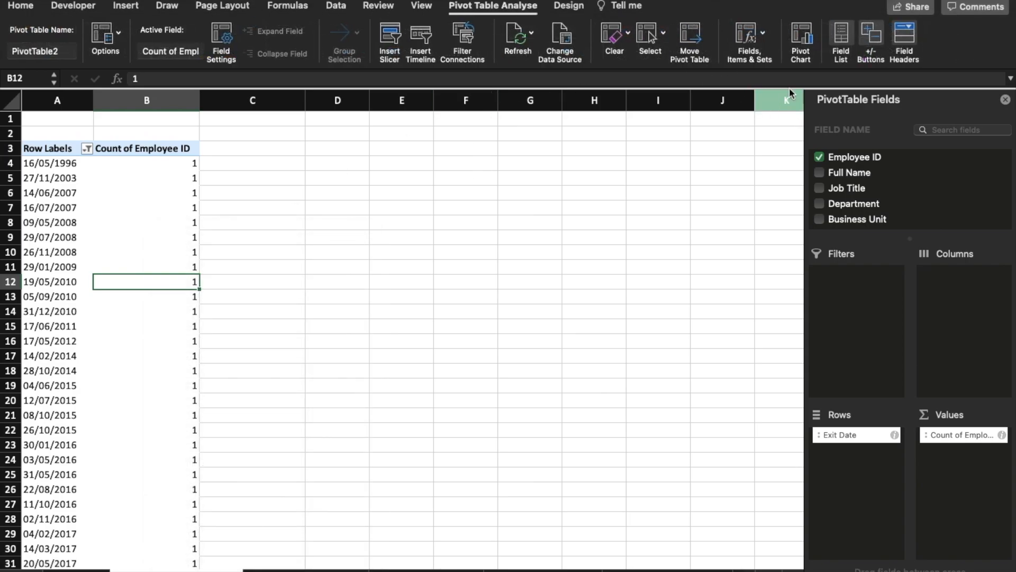
{"action": "left_click", "coordinate": [923, 37]}
{"action": "right_click", "coordinate": [472, 294]}
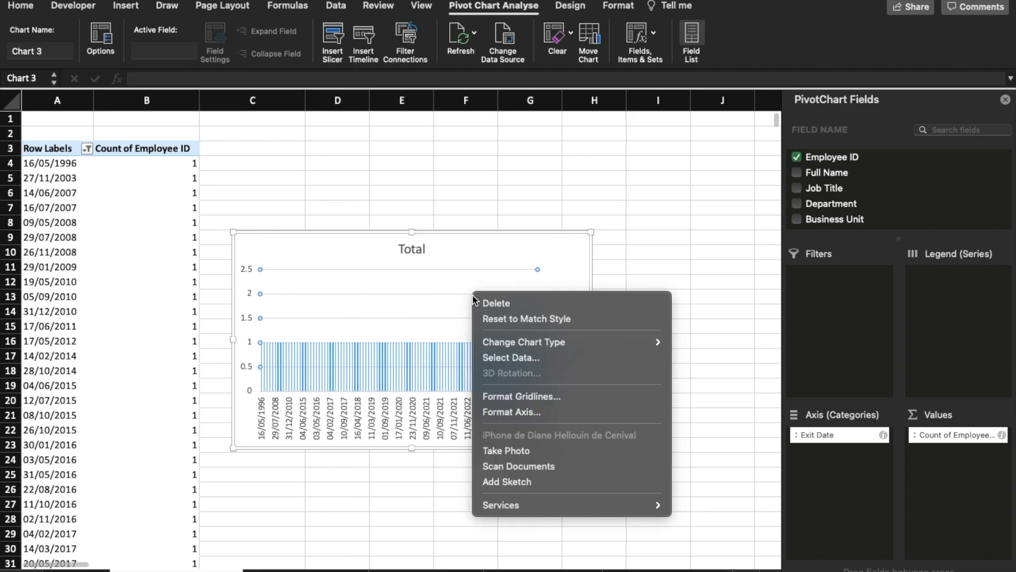
{"action": "mouse_move", "coordinate": [523, 347]}
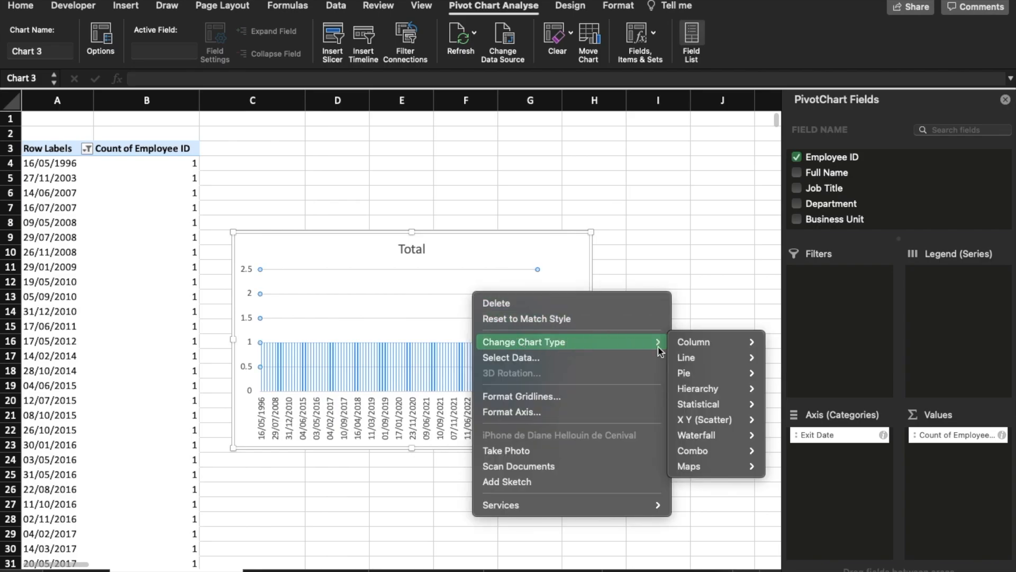
{"action": "mouse_move", "coordinate": [736, 399]}
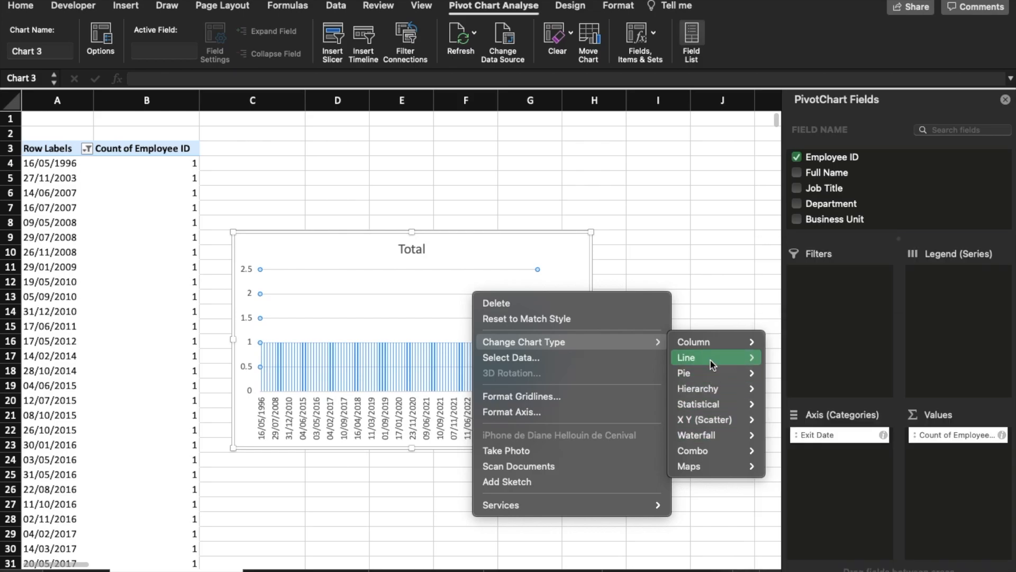
{"action": "mouse_move", "coordinate": [712, 364]}
{"action": "left_click", "coordinate": [788, 313]}
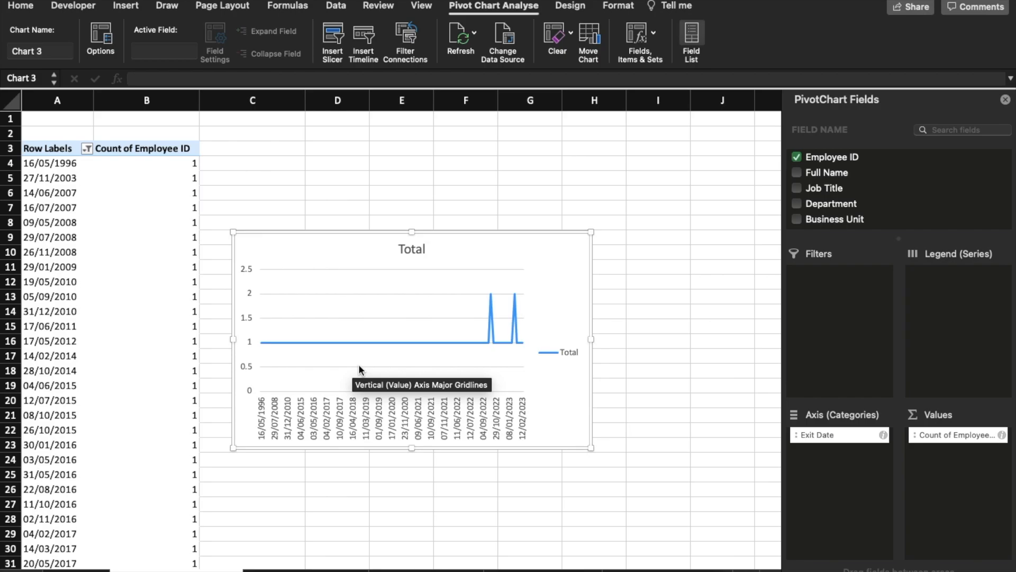
Step: Change the title of the exit date line chart to "Retention"
{"action": "double_click", "coordinate": [435, 258]}
{"action": "double_click", "coordinate": [418, 248]}
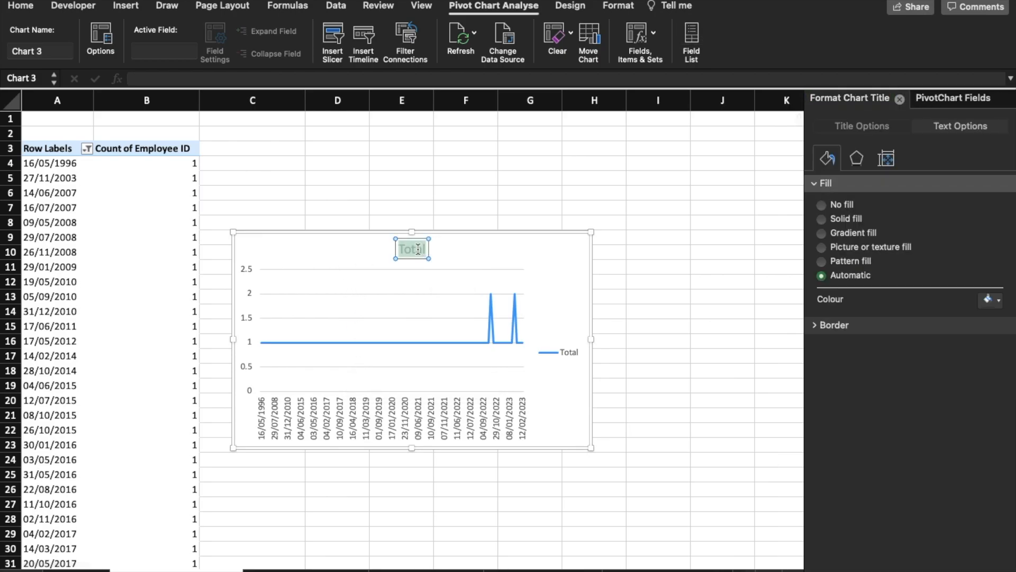
{"action": "type", "text": "Retention"}
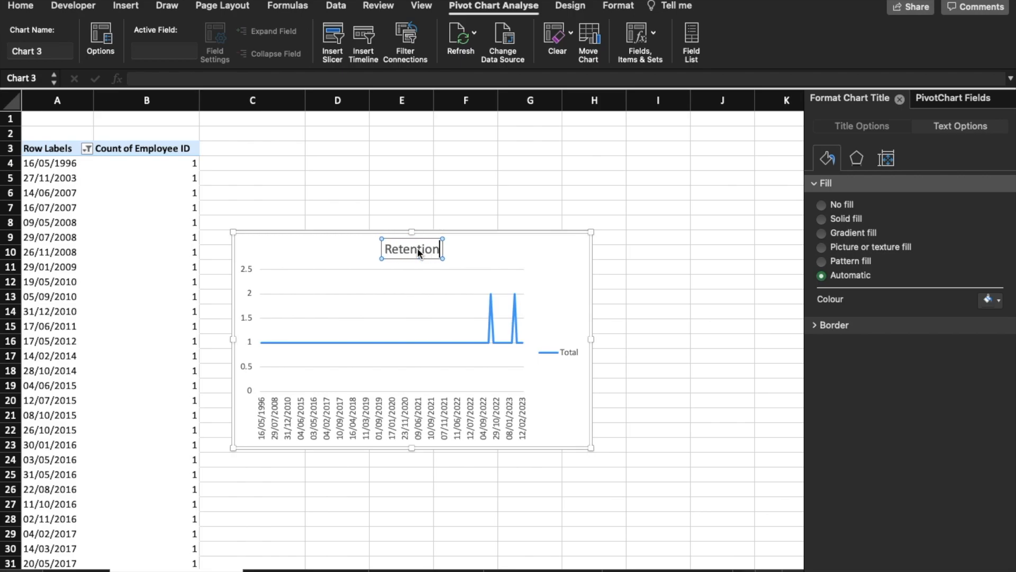
{"action": "left_click", "coordinate": [130, 256]}
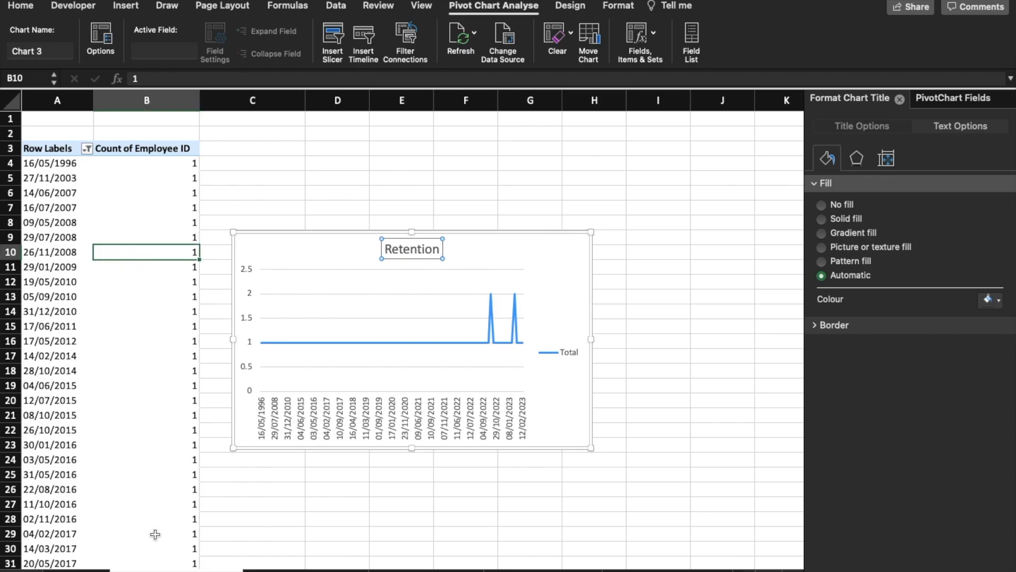
Step: Copy the Retention chart onto the dashboard sheet at cell P18, beside the "retention by department" block
{"action": "mouse_move", "coordinate": [93, 569]}
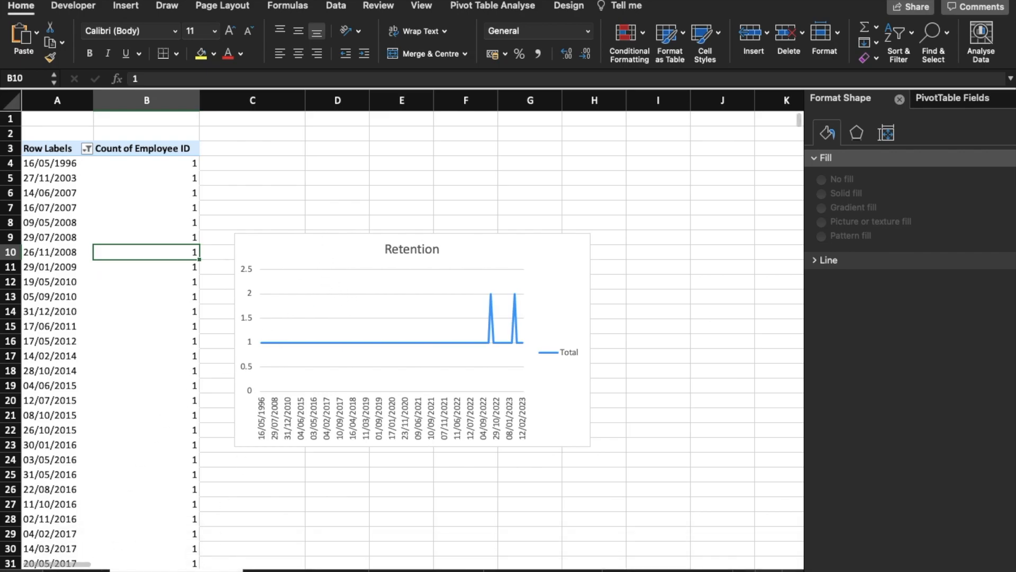
{"action": "left_click", "coordinate": [358, 254]}
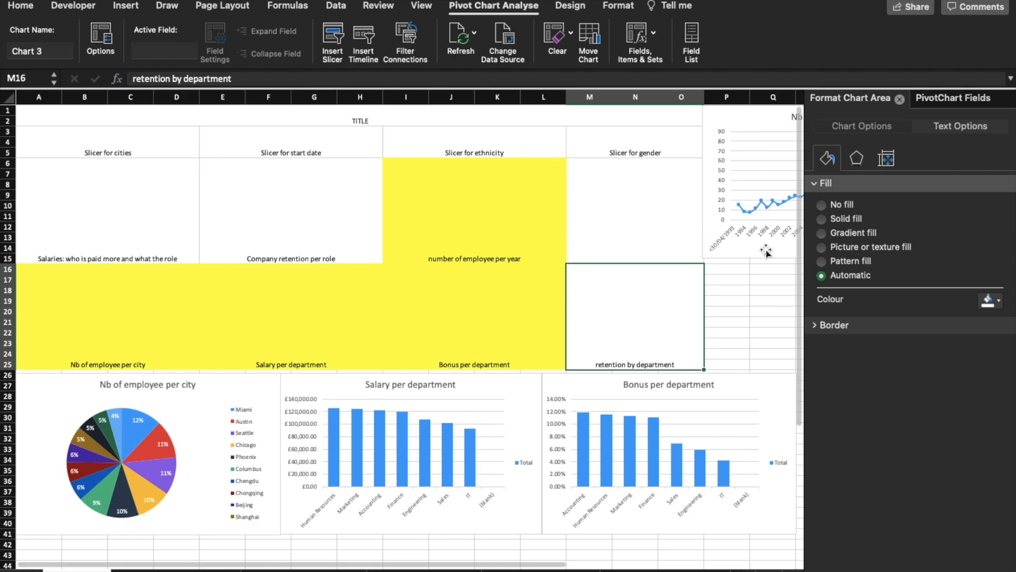
{"action": "left_click", "coordinate": [747, 288]}
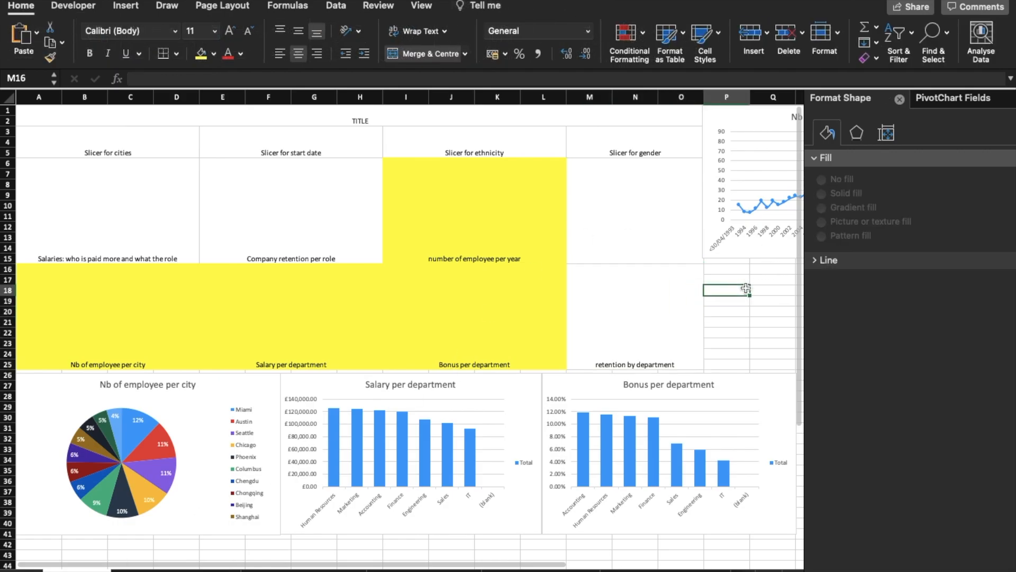
{"action": "key", "text": "cmd+v"}
{"action": "left_click", "coordinate": [741, 297]}
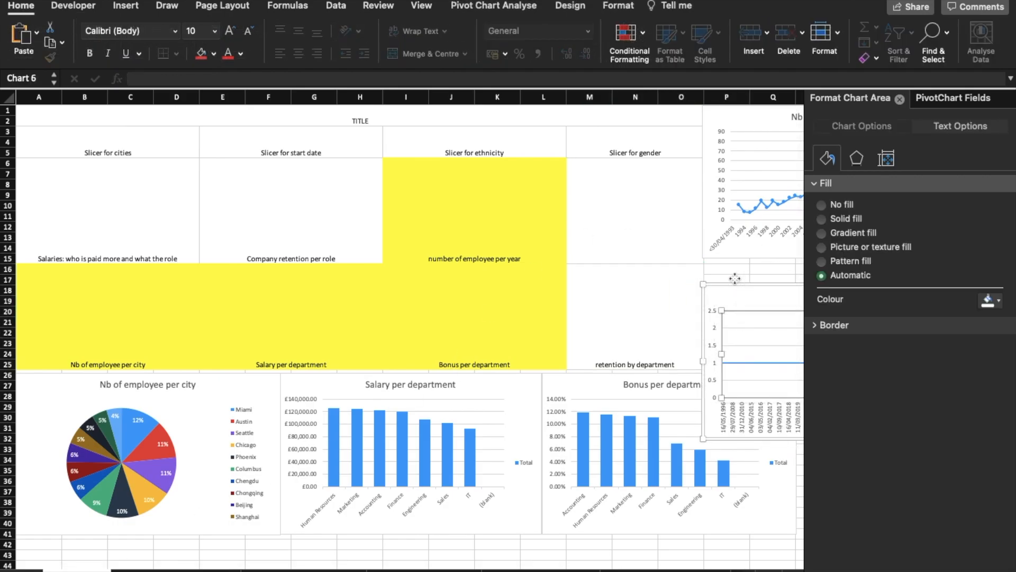
Step: Label the empty block below the gender slicer "Retention per date" and clear the "Company retention per role" label from its block
{"action": "left_click", "coordinate": [648, 254]}
{"action": "type", "text": "Retention per y"}
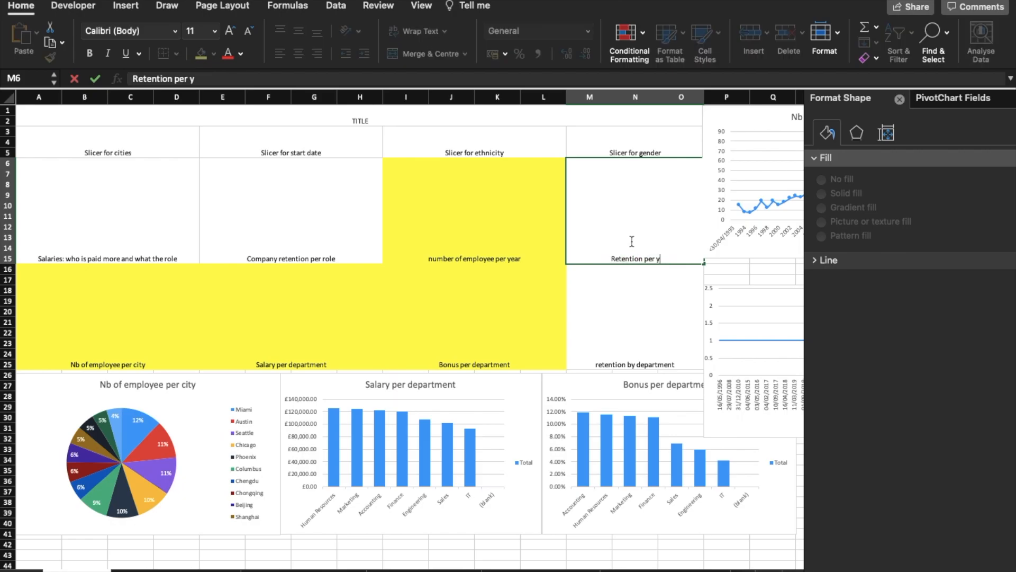
{"action": "type", "text": "ear"}
{"action": "key", "text": "BackSpace"}
{"action": "key", "text": "BackSpace"}
{"action": "key", "text": "BackSpace"}
{"action": "key", "text": "BackSpace"}
{"action": "type", "text": "date"}
{"action": "left_click", "coordinate": [620, 296]}
{"action": "left_click", "coordinate": [295, 224]}
{"action": "key", "text": "Delete"}
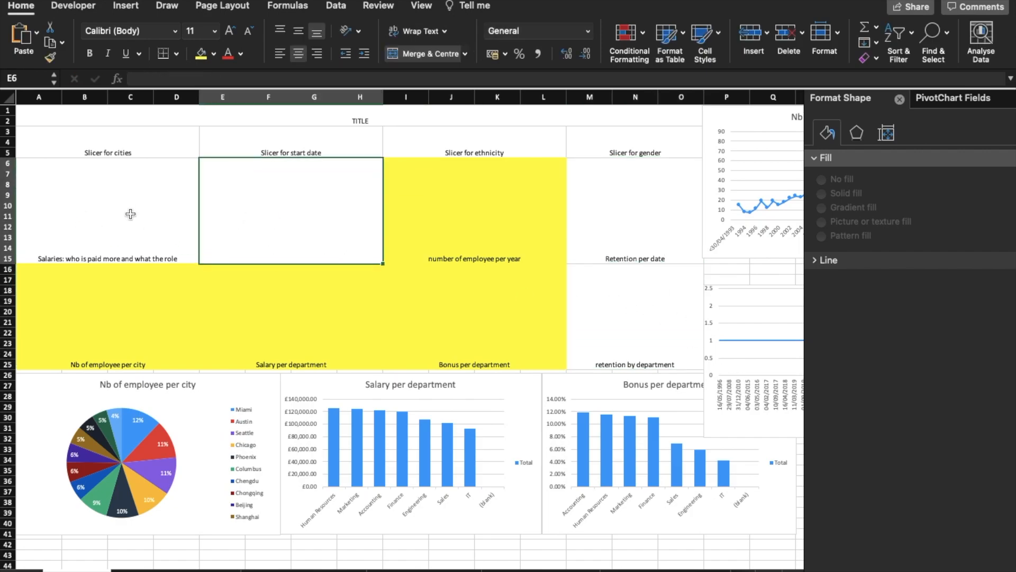
Step: Open the sheet with average annual salary by employee and department, and select the Human Resources column label
{"action": "left_click", "coordinate": [424, 570]}
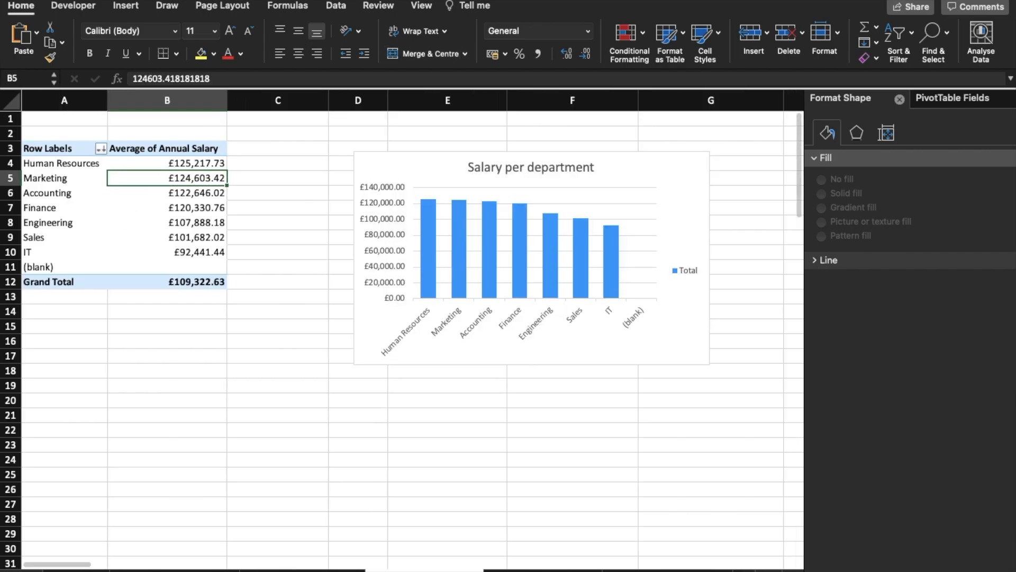
{"action": "left_click", "coordinate": [304, 570]}
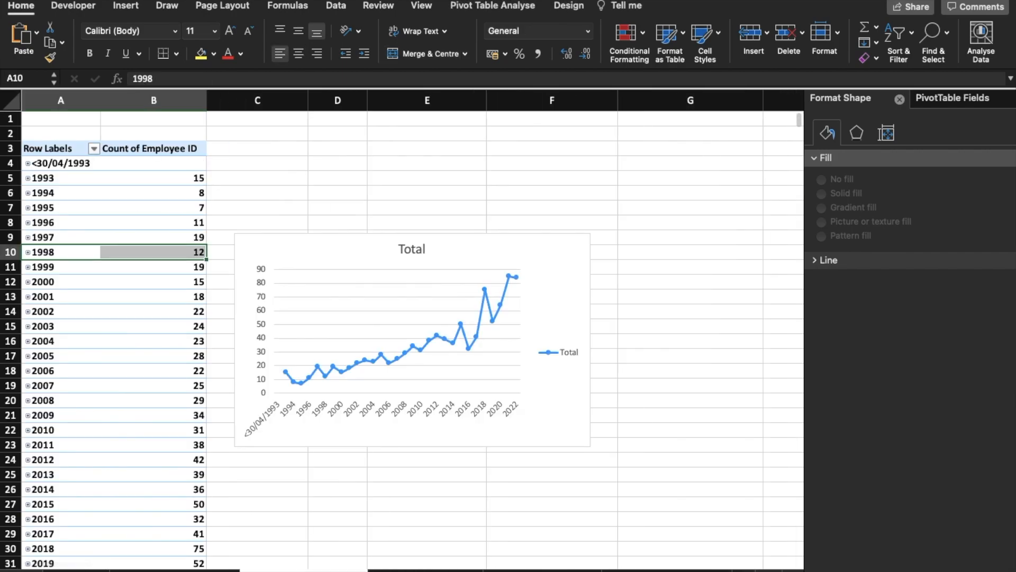
{"action": "left_click", "coordinate": [544, 570]}
{"action": "double_click", "coordinate": [30, 571]}
{"action": "left_click", "coordinate": [469, 571]}
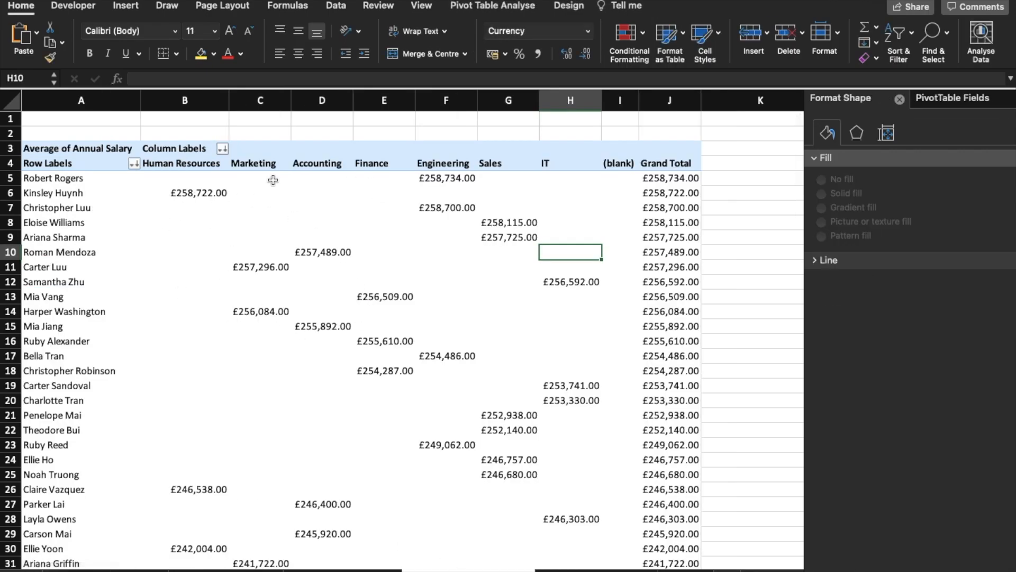
{"action": "left_click", "coordinate": [193, 162]}
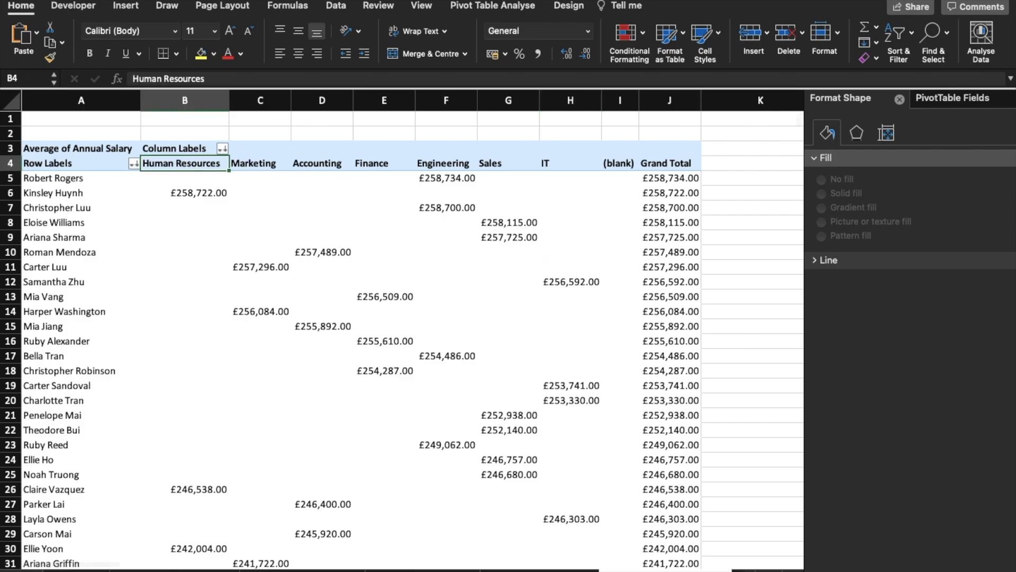
{"action": "left_click", "coordinate": [77, 570]}
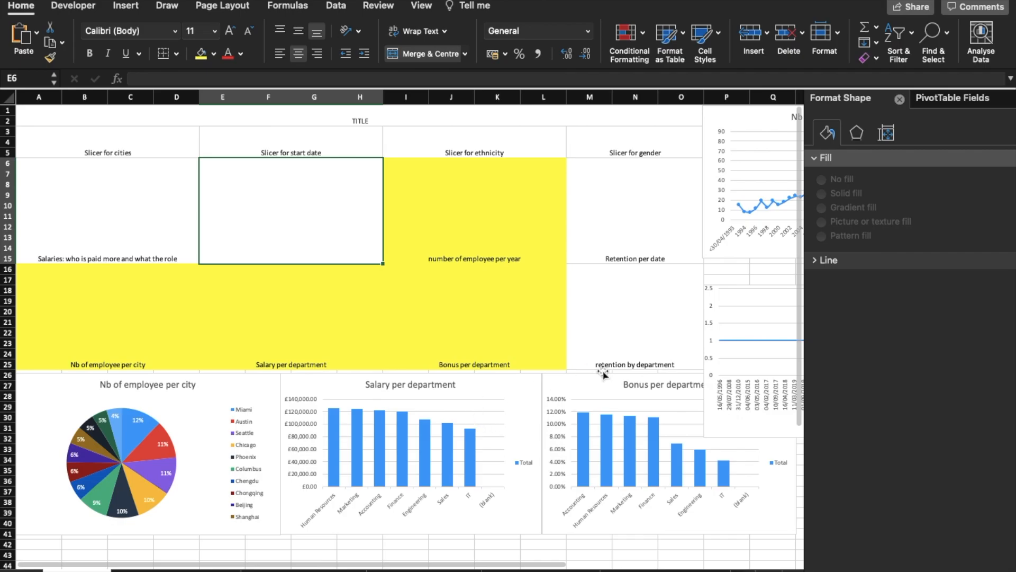
{"action": "left_click", "coordinate": [716, 483]}
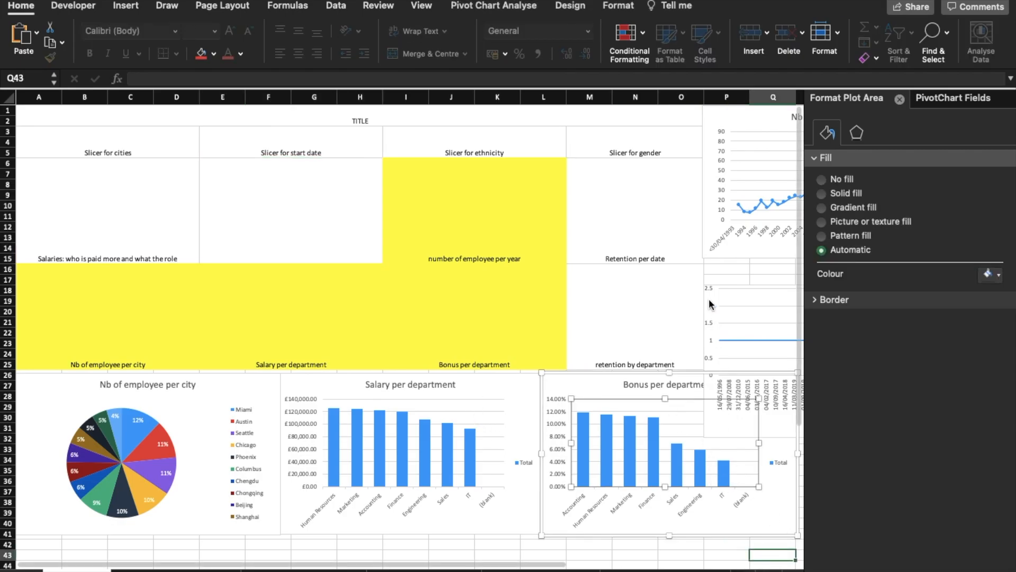
{"action": "left_click", "coordinate": [685, 305]}
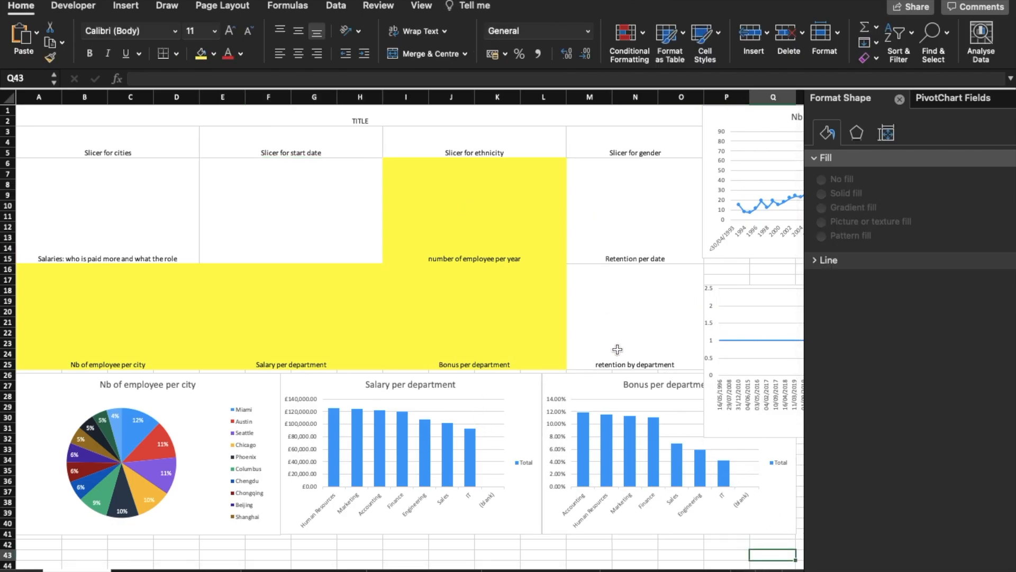
Step: Duplicate the "Retention per date" sheet, placing the copy before the "Retention per date" sheet
{"action": "left_click", "coordinate": [191, 570]}
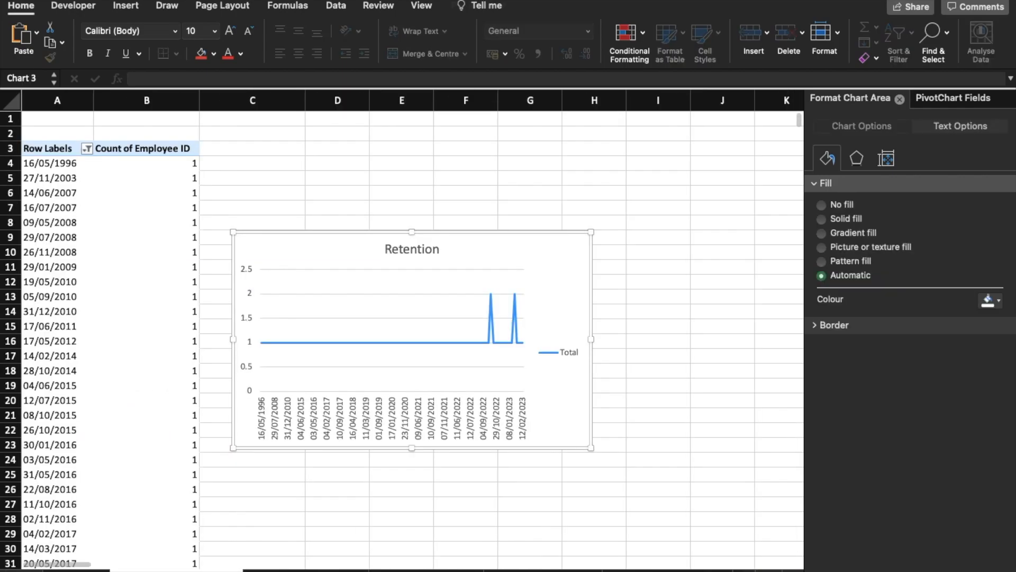
{"action": "right_click", "coordinate": [192, 570]}
{"action": "key", "text": "Escape"}
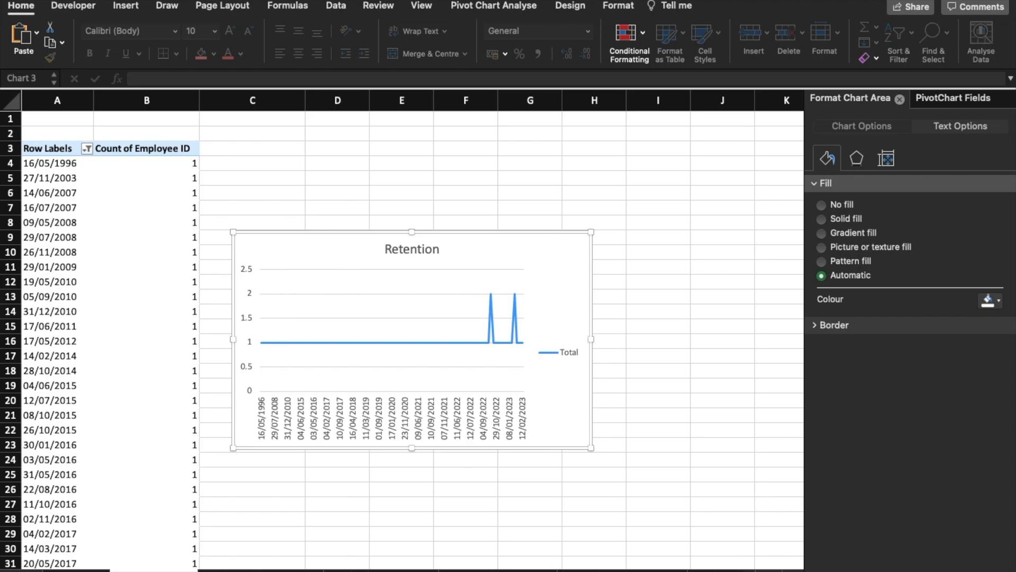
{"action": "left_click", "coordinate": [292, 503]}
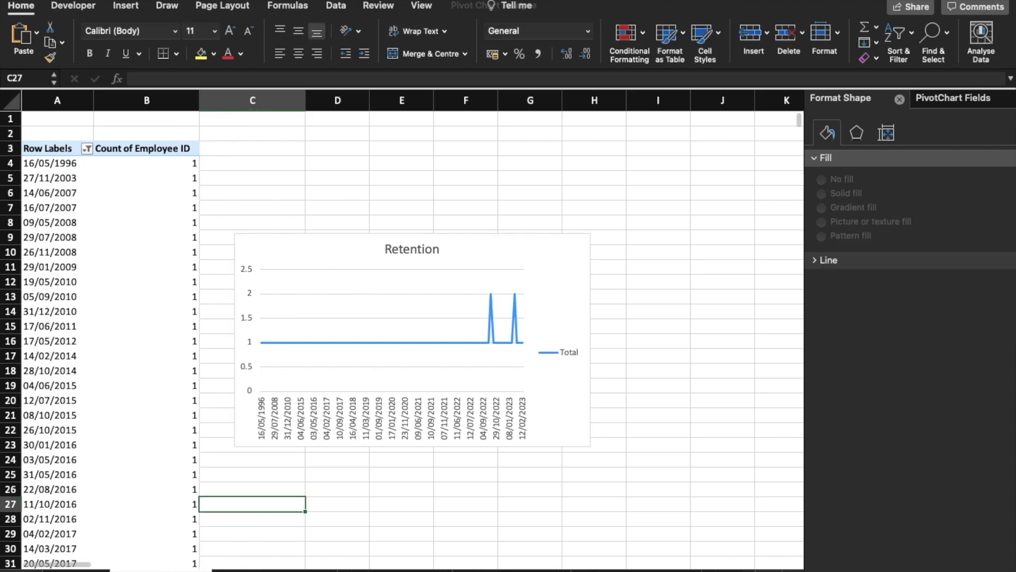
{"action": "right_click", "coordinate": [176, 568]}
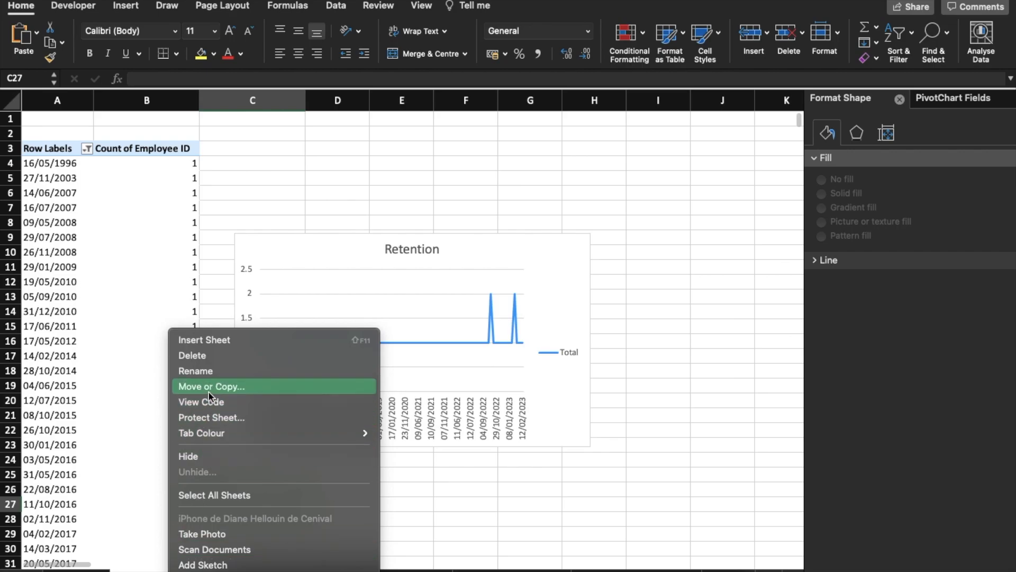
{"action": "left_click", "coordinate": [155, 441]}
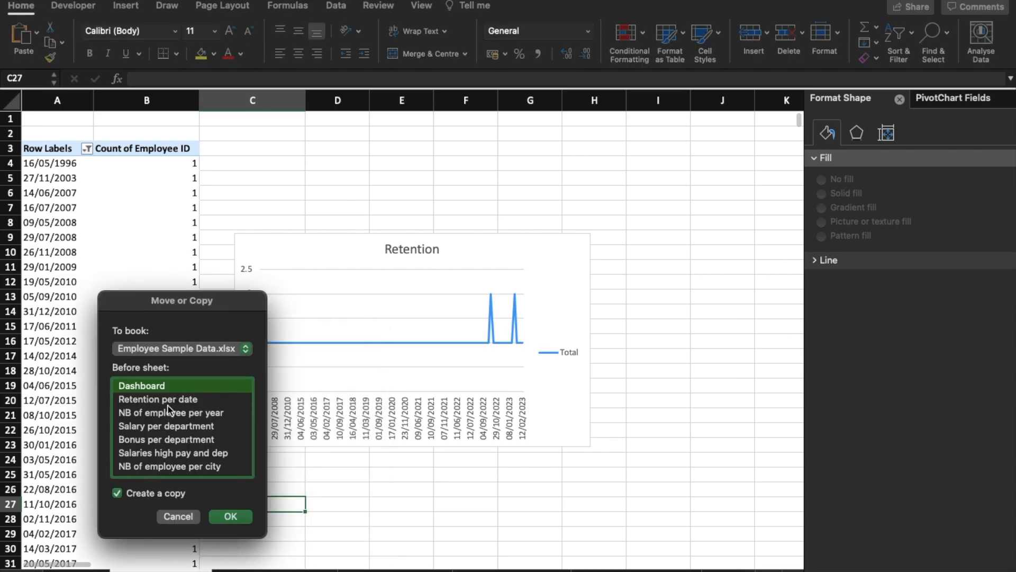
{"action": "left_click", "coordinate": [168, 400]}
{"action": "left_click", "coordinate": [235, 516]}
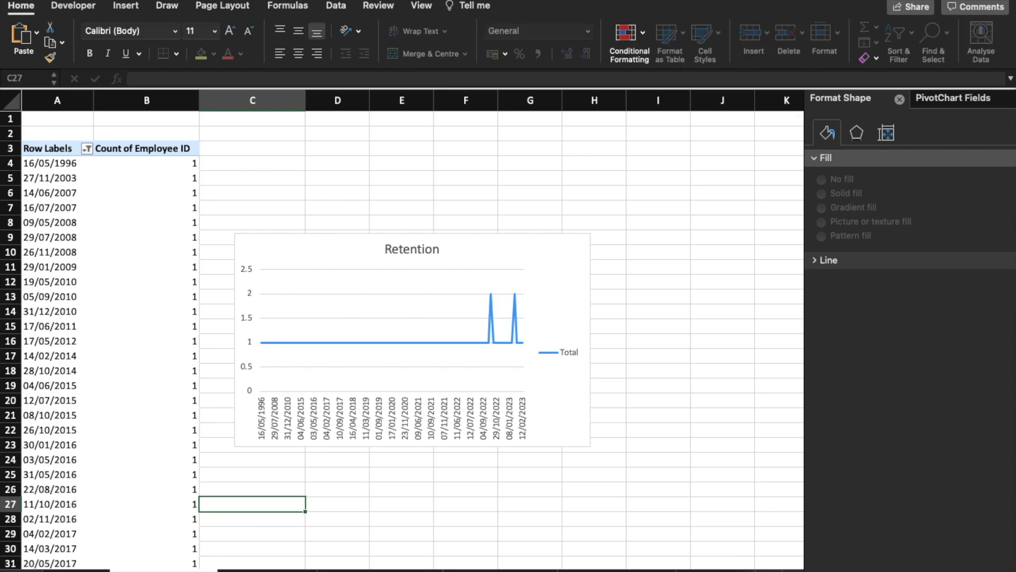
Step: Add the Department field to the rows of the copied retention pivot table, beneath Exit Date
{"action": "left_click", "coordinate": [447, 474]}
{"action": "left_click", "coordinate": [141, 343]}
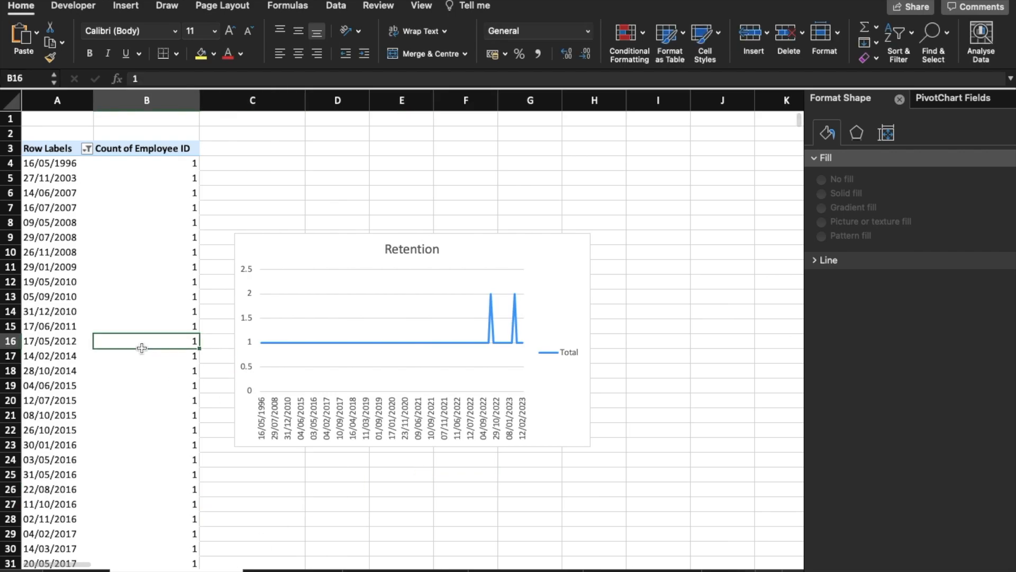
{"action": "left_click", "coordinate": [71, 320]}
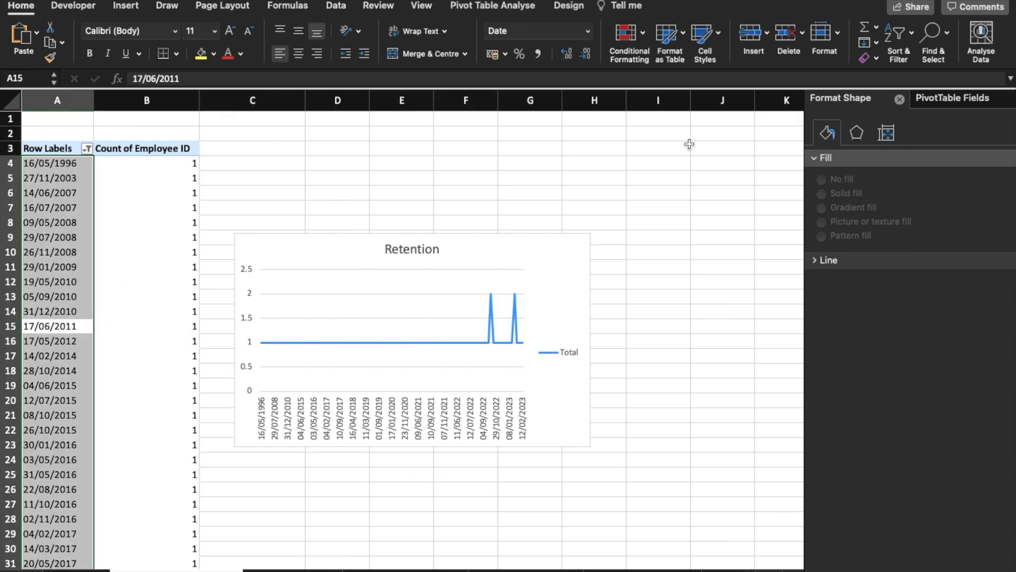
{"action": "left_click", "coordinate": [899, 99]}
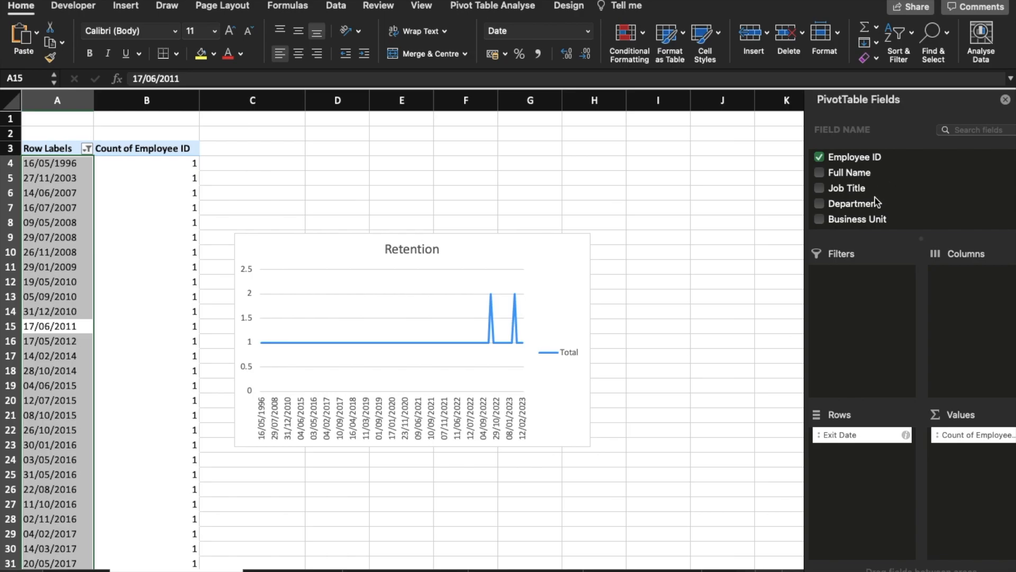
{"action": "left_click_drag", "start_coordinate": [872, 210], "coordinate": [853, 208]}
{"action": "left_click_drag", "start_coordinate": [849, 208], "coordinate": [863, 458]}
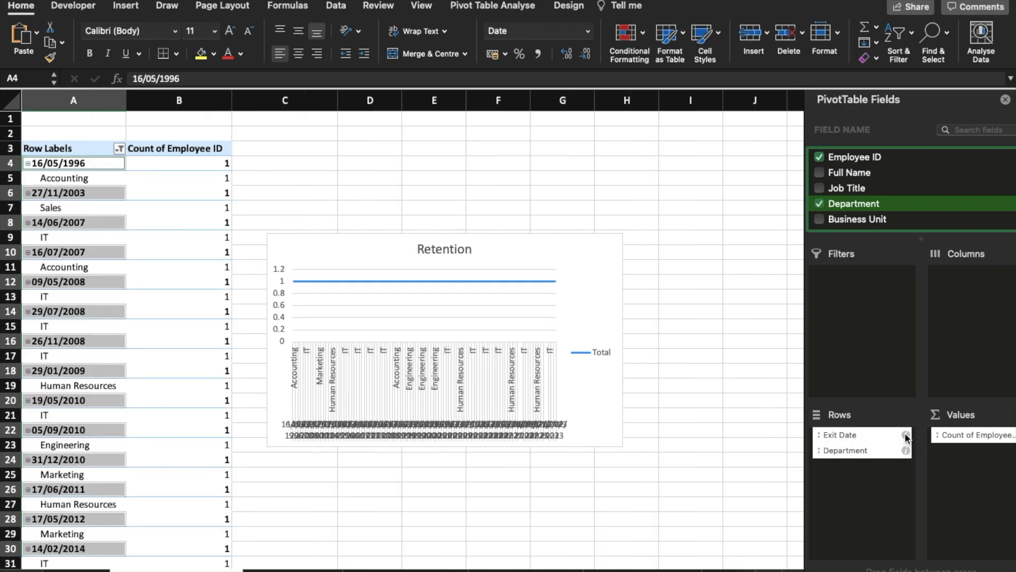
Step: Move the Exit Date field from the pivot table's rows to its columns and reposition the Retention chart below the table
{"action": "left_click_drag", "start_coordinate": [888, 433], "coordinate": [896, 439]}
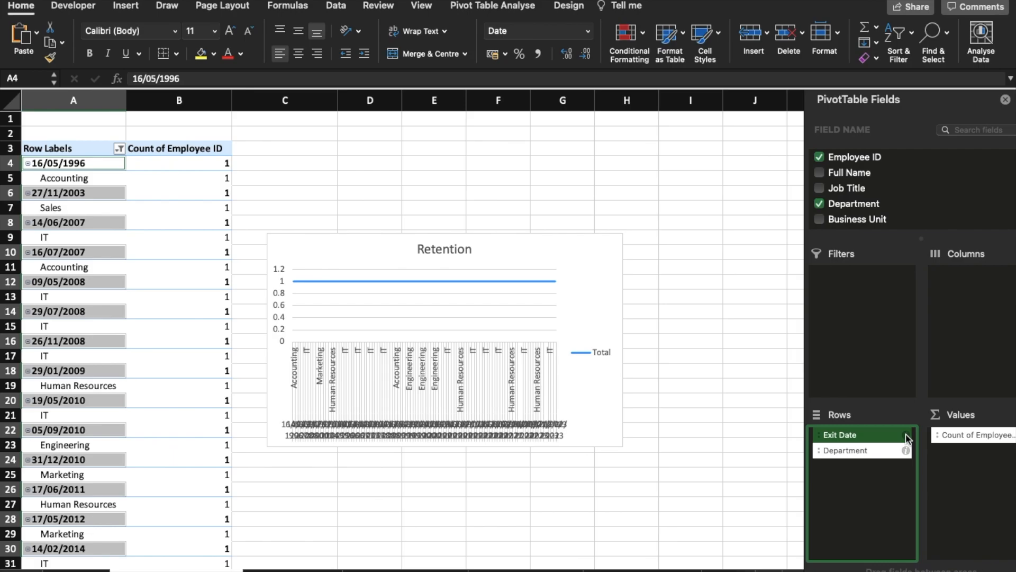
{"action": "left_click", "coordinate": [906, 437]}
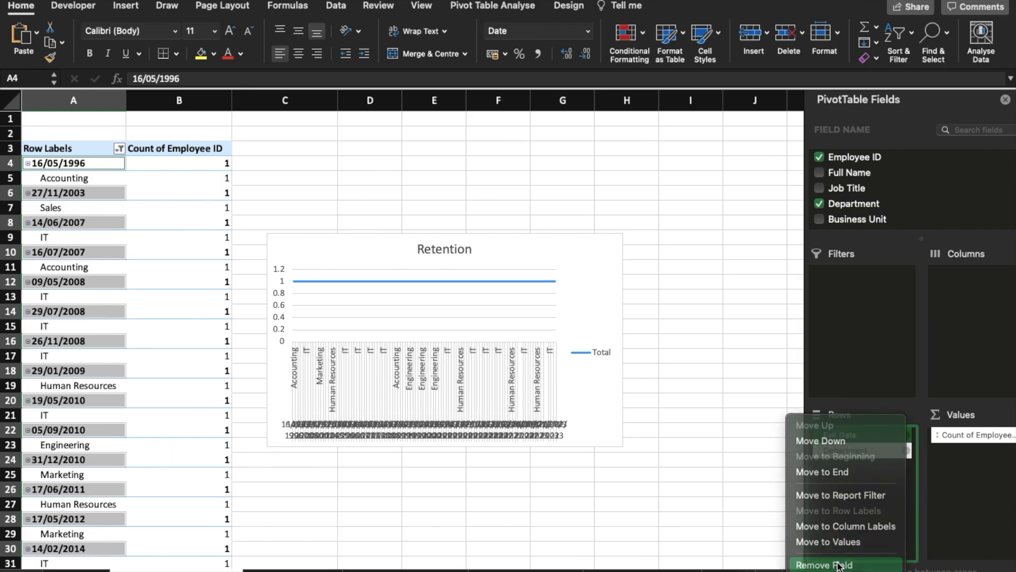
{"action": "left_click", "coordinate": [837, 561]}
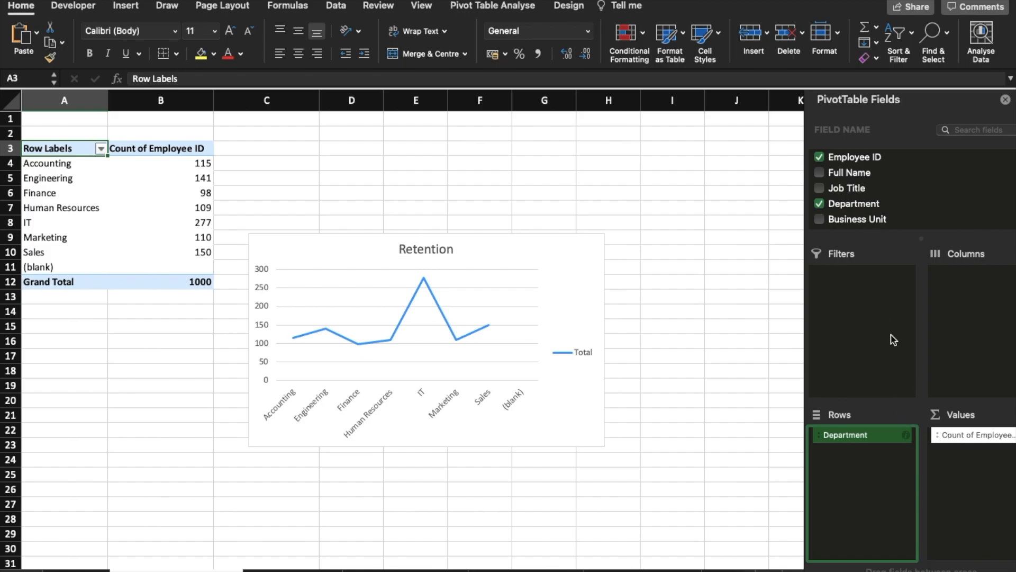
{"action": "scroll", "coordinate": [874, 195], "scroll_direction": "down", "scroll_amount": 10}
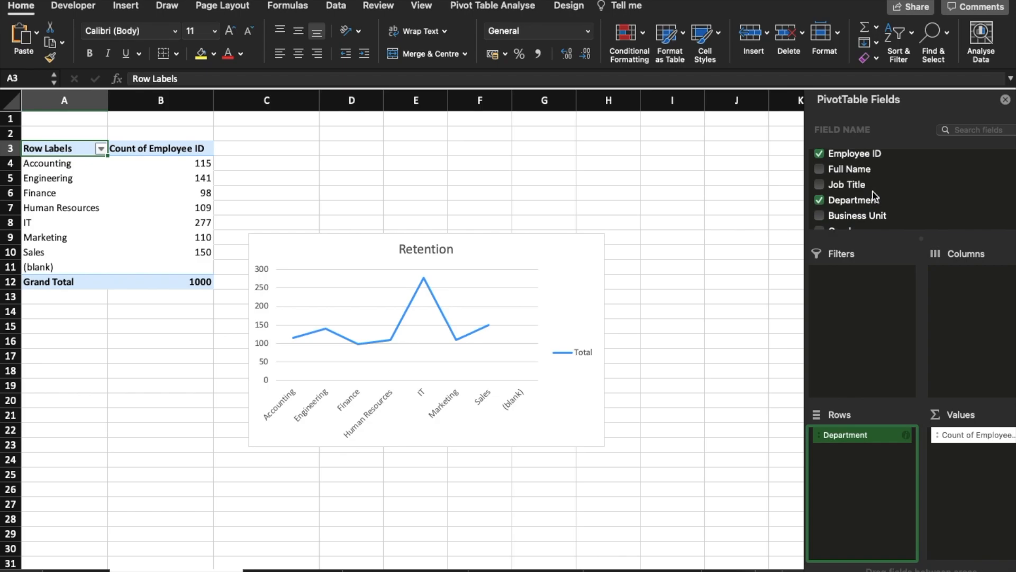
{"action": "left_click_drag", "start_coordinate": [842, 190], "coordinate": [963, 289]}
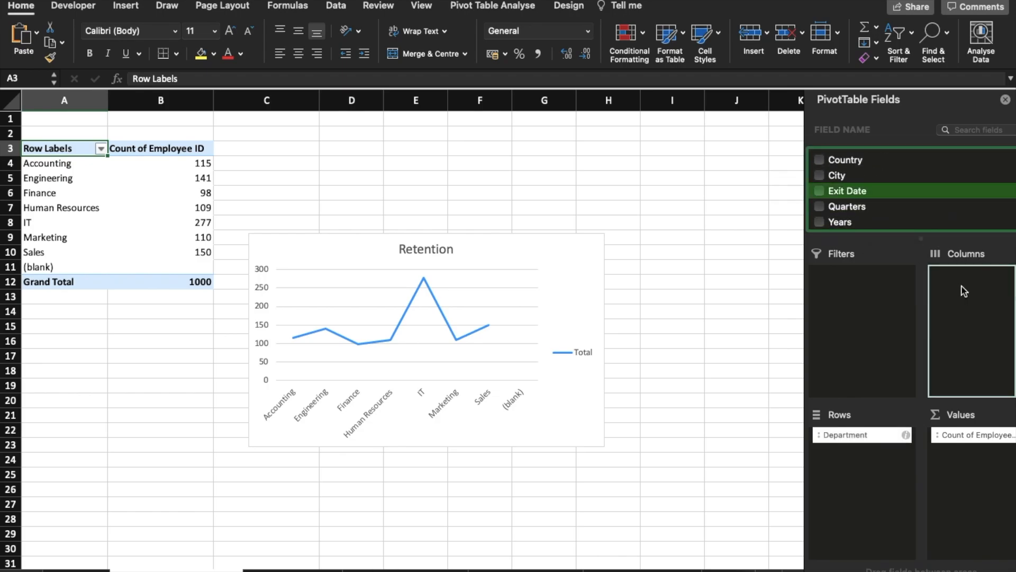
{"action": "left_click", "coordinate": [485, 251]}
{"action": "left_click_drag", "start_coordinate": [484, 252], "coordinate": [496, 335]}
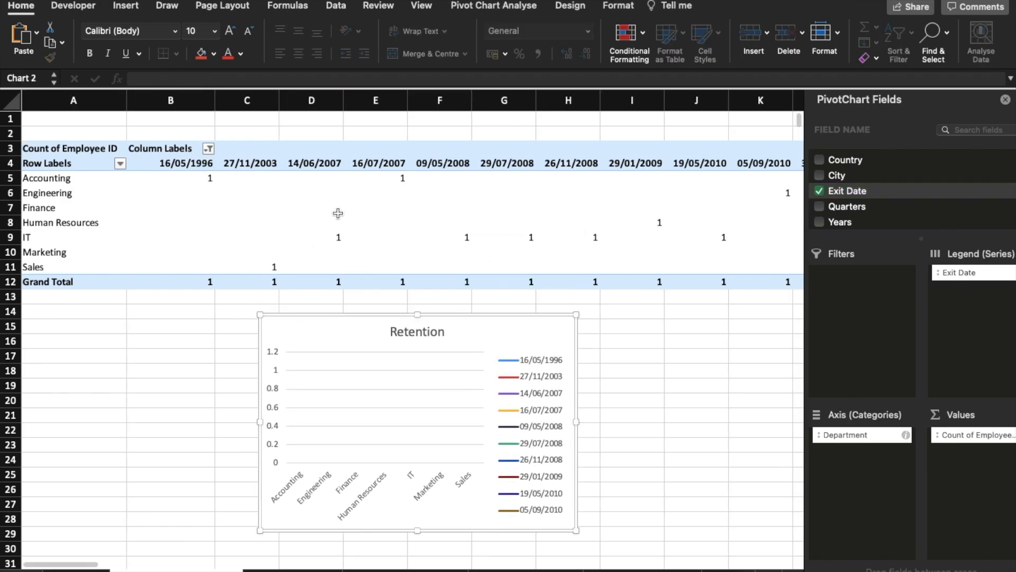
Step: Examine the exit dates and grand totals per department across the pivot table, and check the dashboard layout against them
{"action": "scroll", "coordinate": [338, 213], "scroll_direction": "right", "scroll_amount": 15}
{"action": "scroll", "coordinate": [338, 213], "scroll_direction": "right", "scroll_amount": 20}
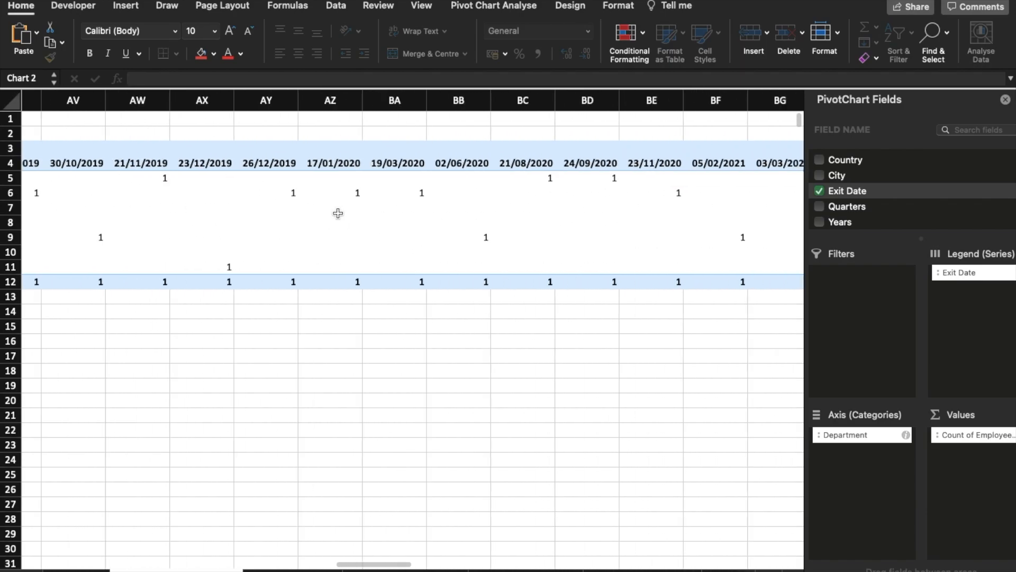
{"action": "scroll", "coordinate": [338, 213], "scroll_direction": "right", "scroll_amount": 2}
{"action": "scroll", "coordinate": [338, 211], "scroll_direction": "left", "scroll_amount": 2}
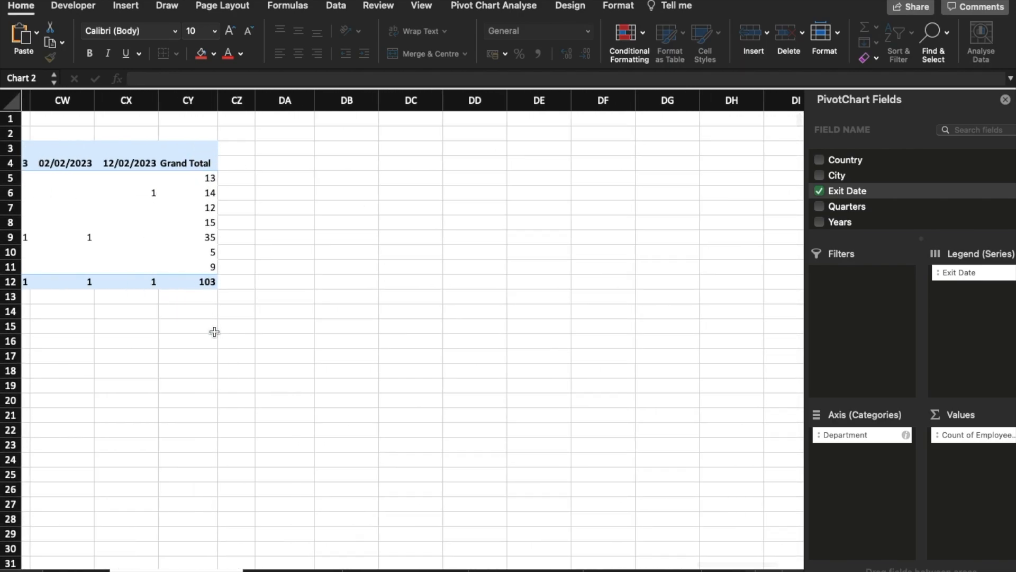
{"action": "scroll", "coordinate": [231, 286], "scroll_direction": "left", "scroll_amount": 2}
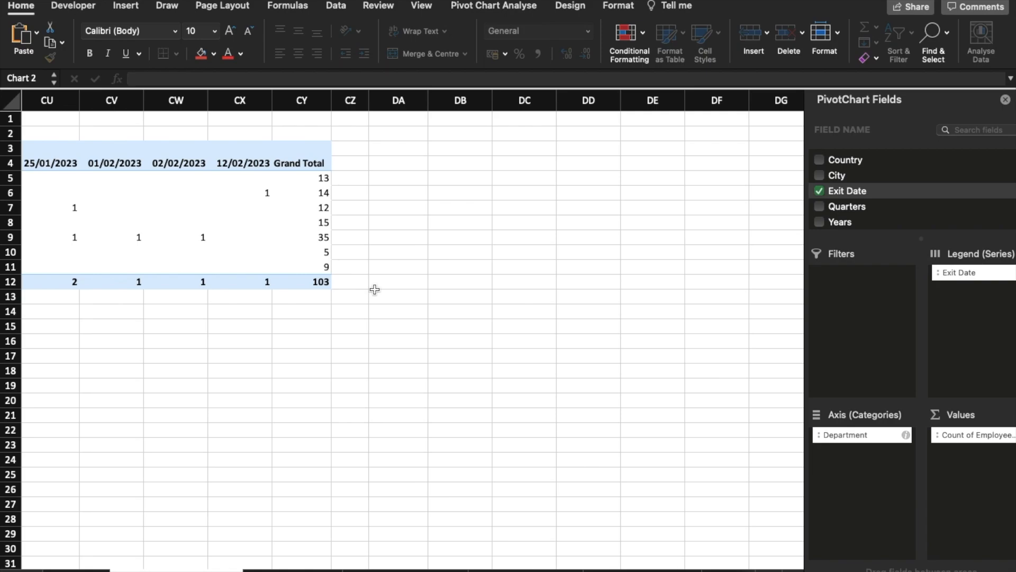
{"action": "scroll", "coordinate": [375, 289], "scroll_direction": "left", "scroll_amount": 3}
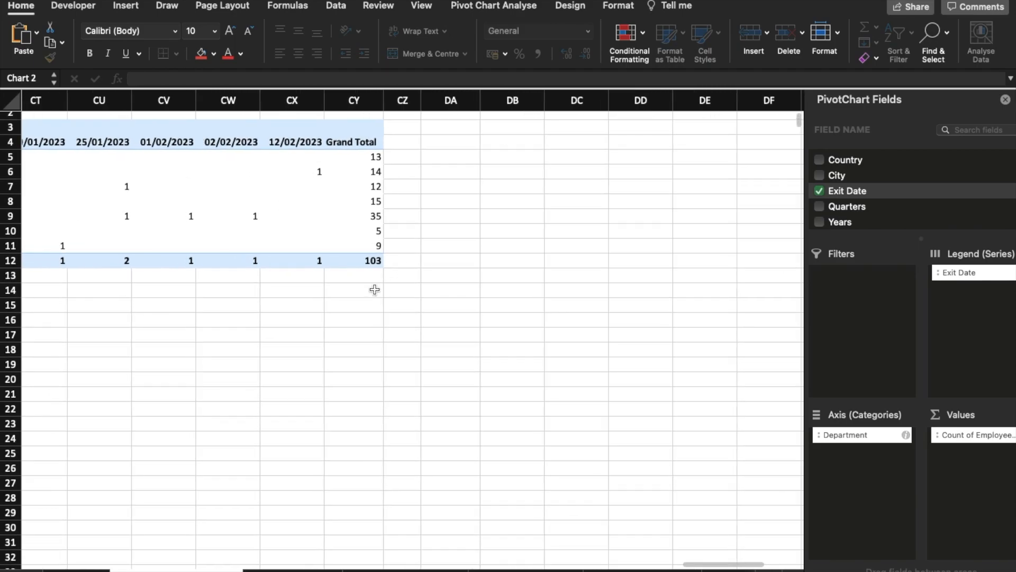
{"action": "scroll", "coordinate": [375, 289], "scroll_direction": "left", "scroll_amount": 15}
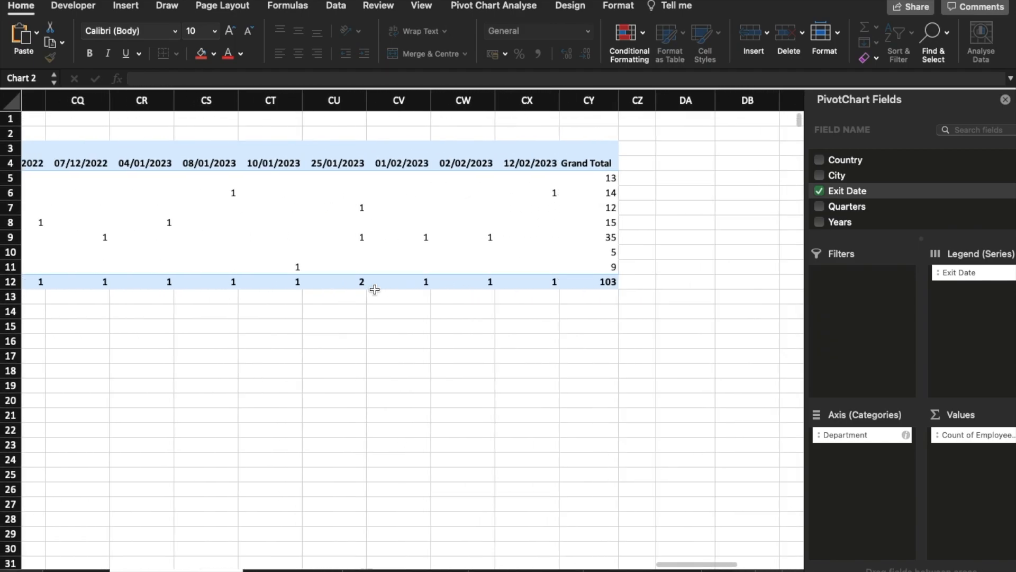
{"action": "scroll", "coordinate": [375, 289], "scroll_direction": "left", "scroll_amount": 20}
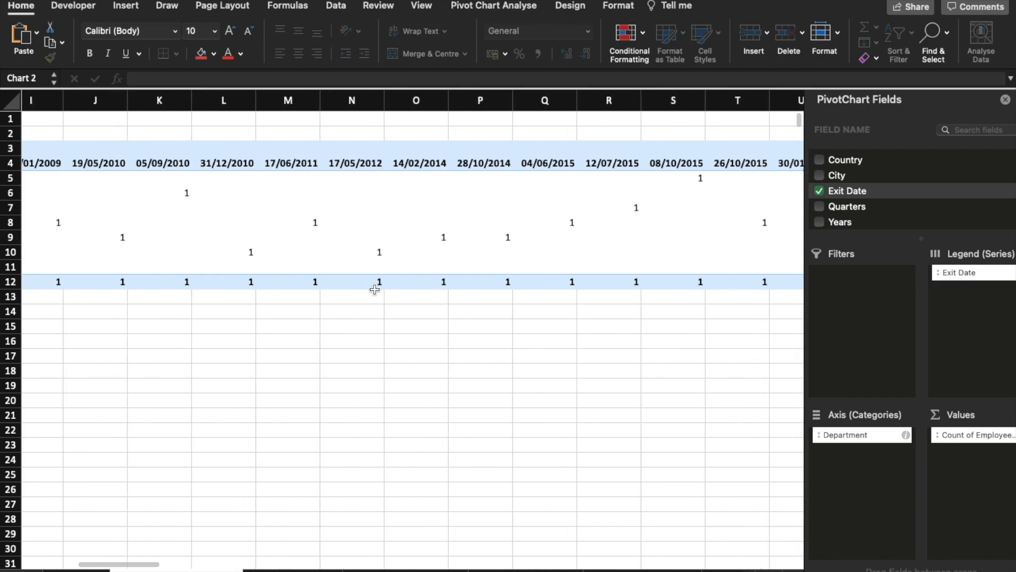
{"action": "left_click", "coordinate": [88, 570]}
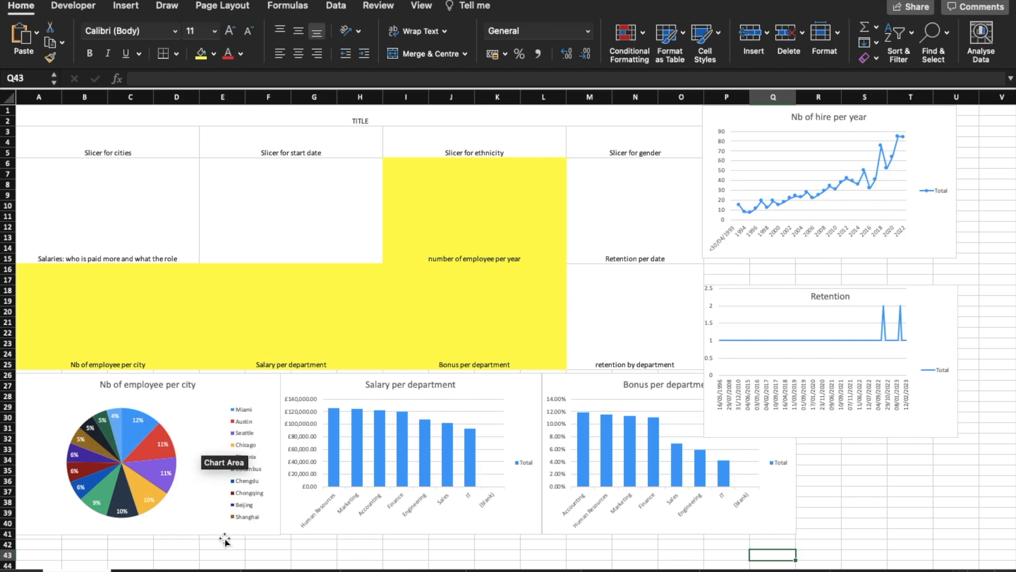
{"action": "mouse_move", "coordinate": [175, 567]}
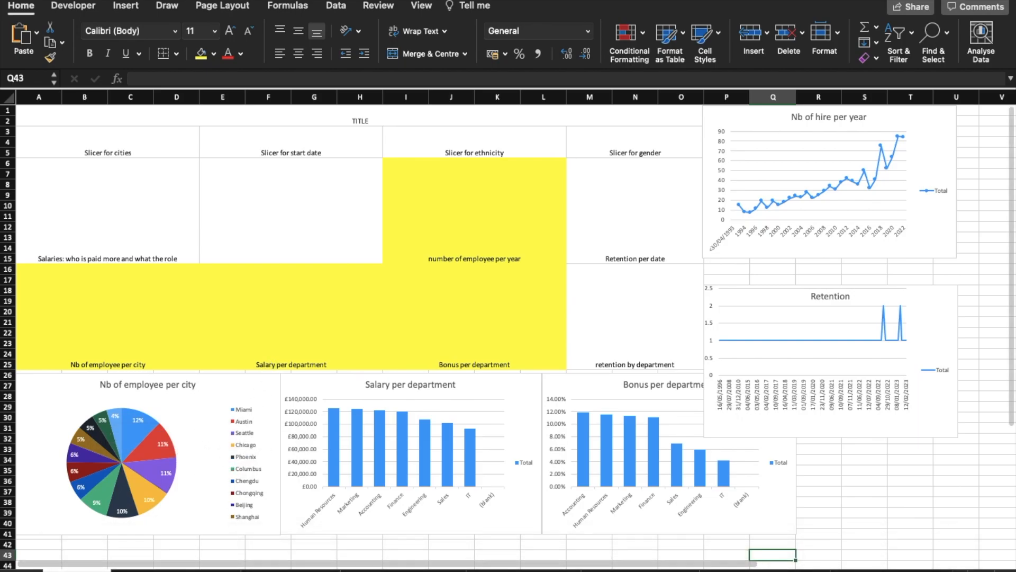
{"action": "left_click", "coordinate": [300, 569]}
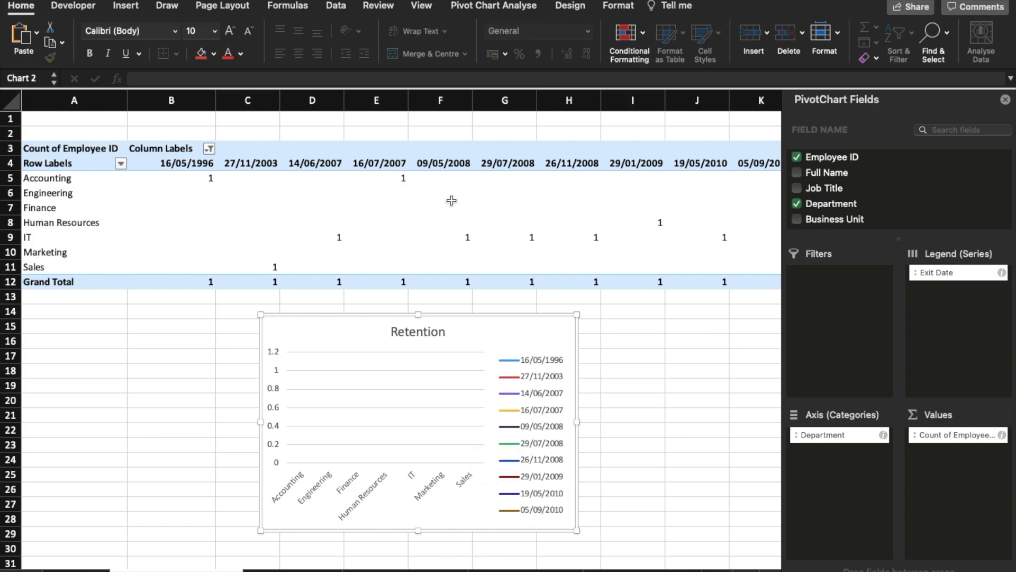
{"action": "right_click", "coordinate": [510, 343]}
{"action": "left_click", "coordinate": [481, 338]}
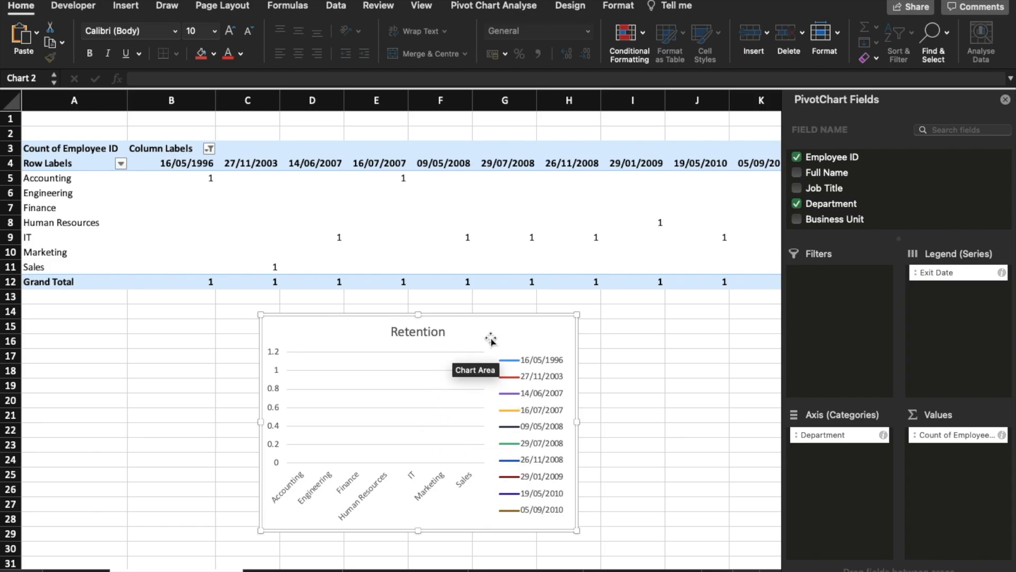
{"action": "left_click", "coordinate": [494, 5]}
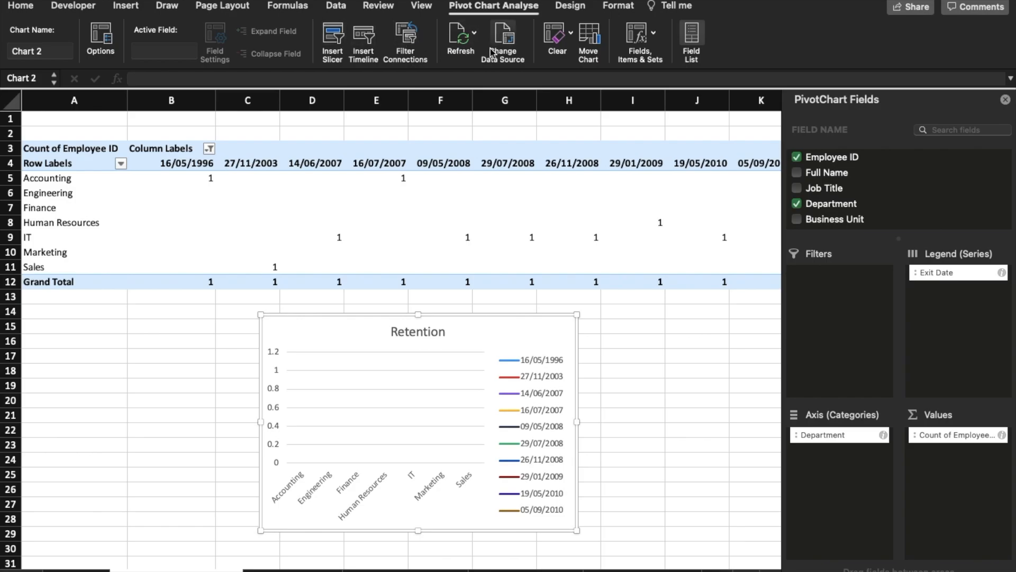
{"action": "left_click", "coordinate": [588, 35]}
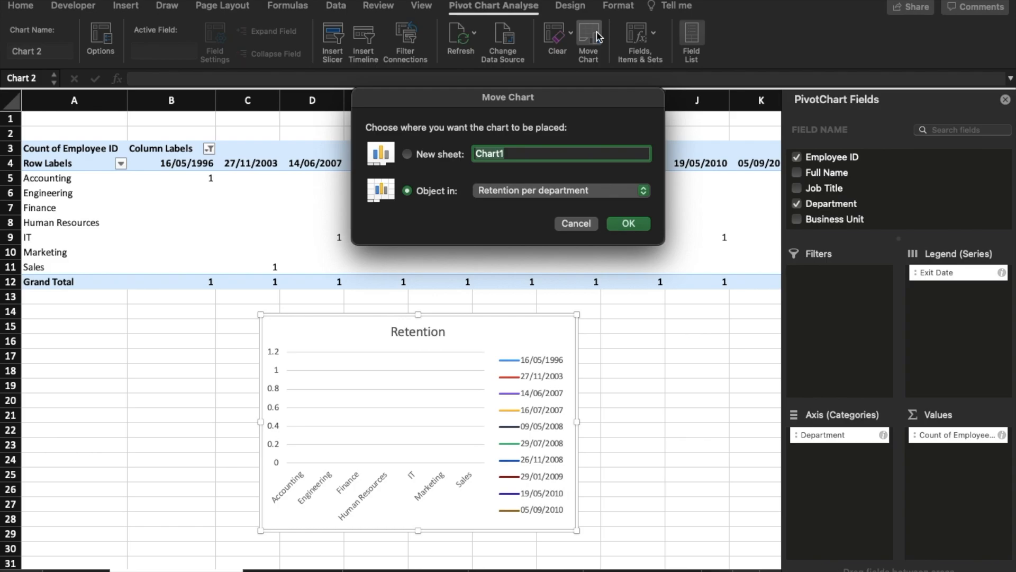
{"action": "left_click", "coordinate": [576, 223]}
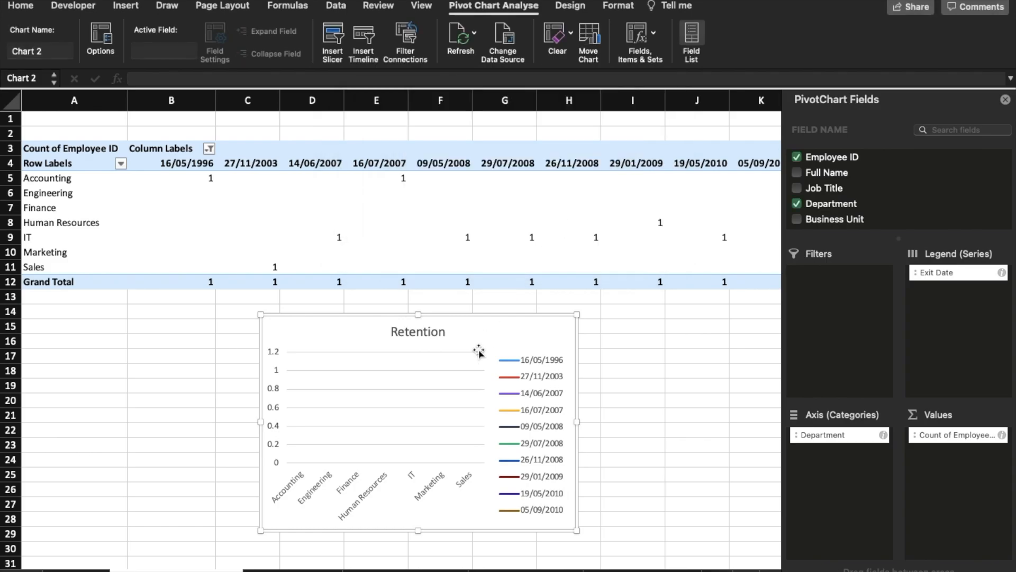
Step: Change the Retention chart by department from a line chart to a 2-D clustered column chart
{"action": "right_click", "coordinate": [477, 347]}
{"action": "mouse_move", "coordinate": [558, 253]}
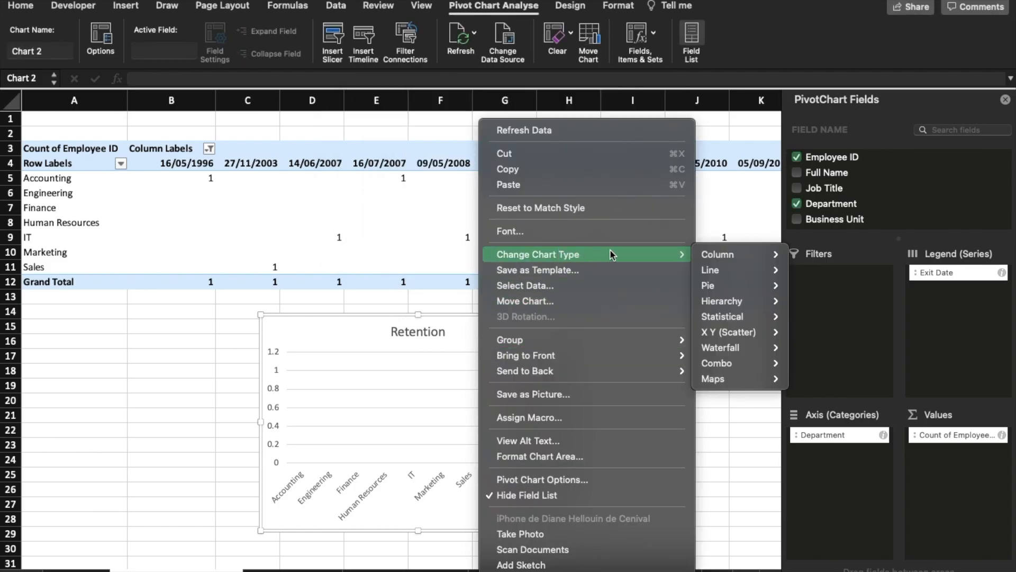
{"action": "mouse_move", "coordinate": [730, 254]}
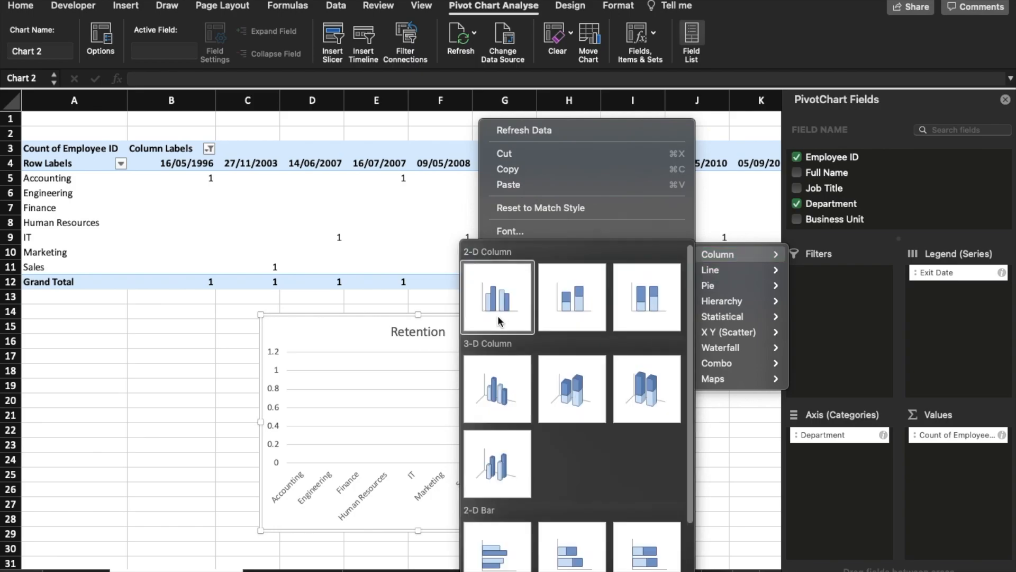
{"action": "left_click", "coordinate": [498, 317]}
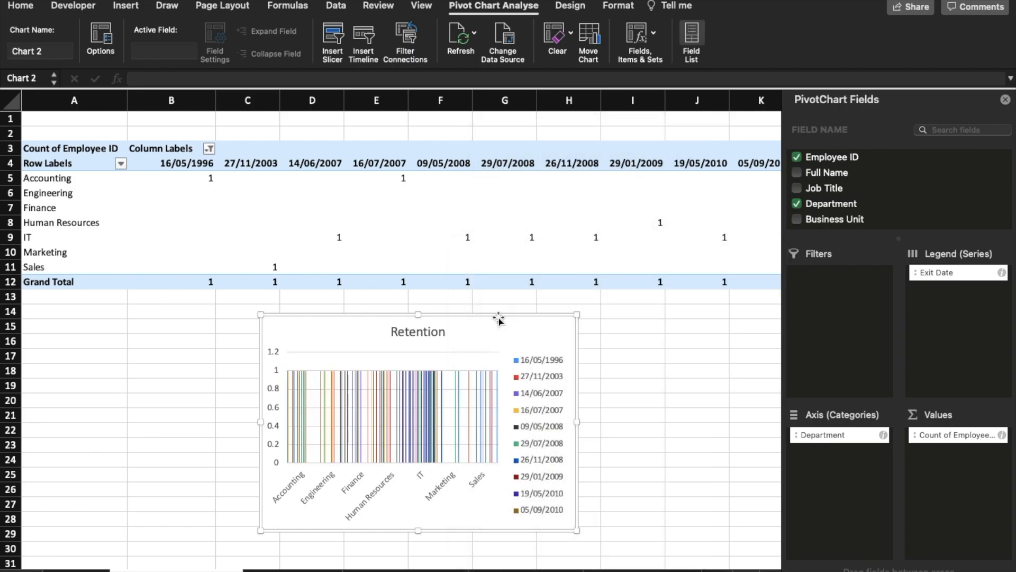
Step: Switch the Retention chart's rows and columns so Exit Date forms the categories and Department the series
{"action": "right_click", "coordinate": [519, 350]}
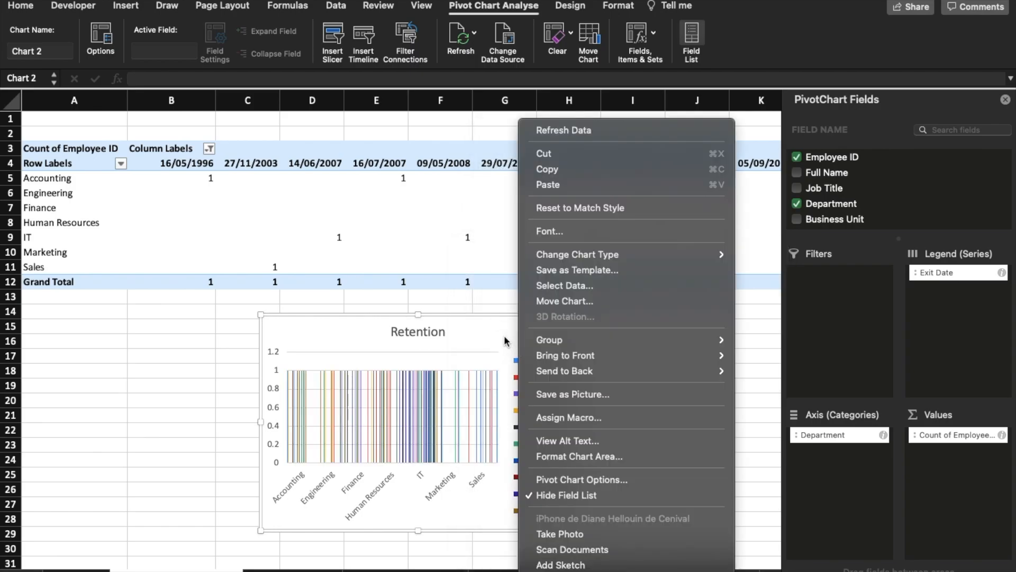
{"action": "left_click", "coordinate": [504, 339]}
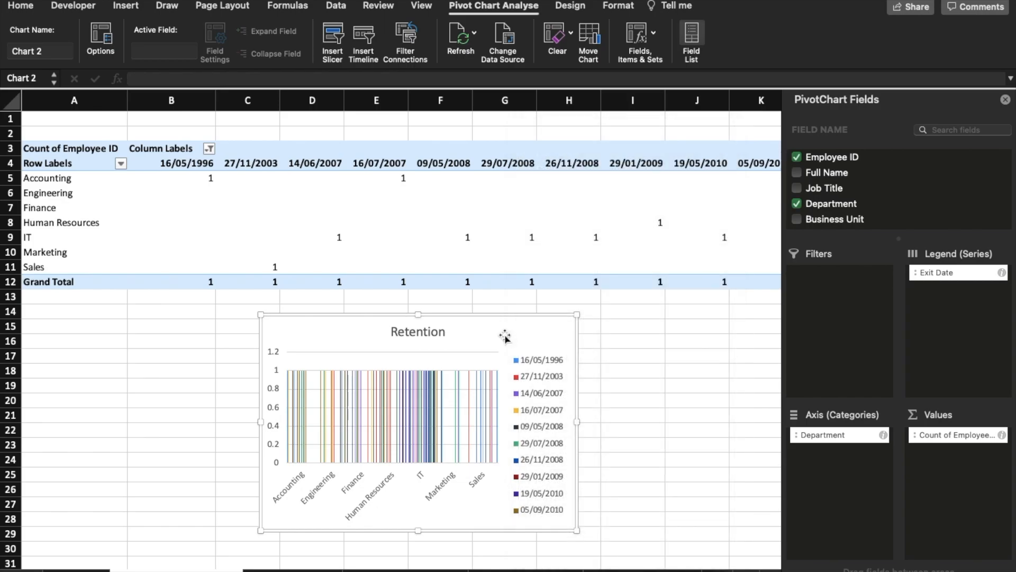
{"action": "left_click", "coordinate": [578, 10]}
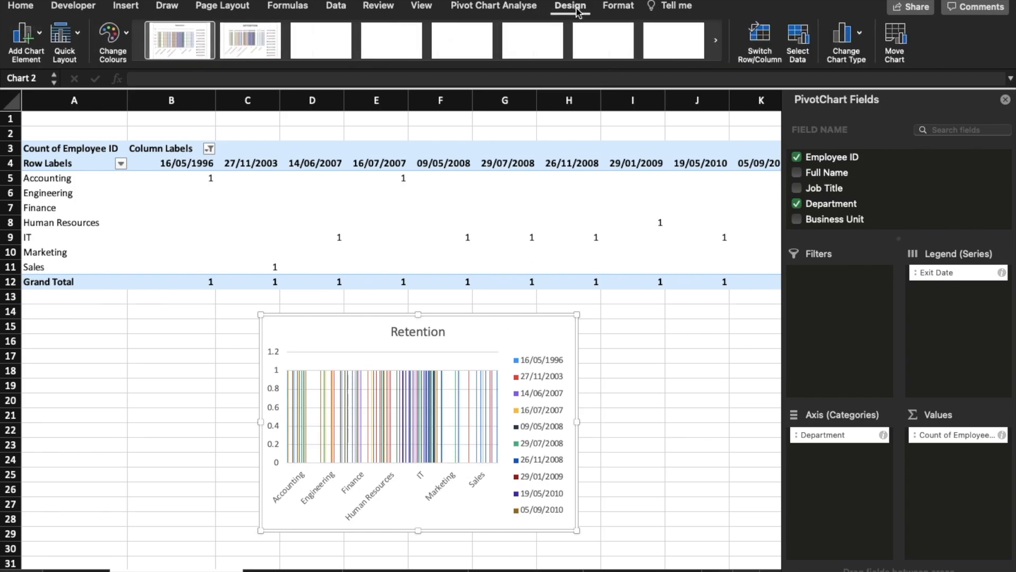
{"action": "left_click", "coordinate": [759, 38]}
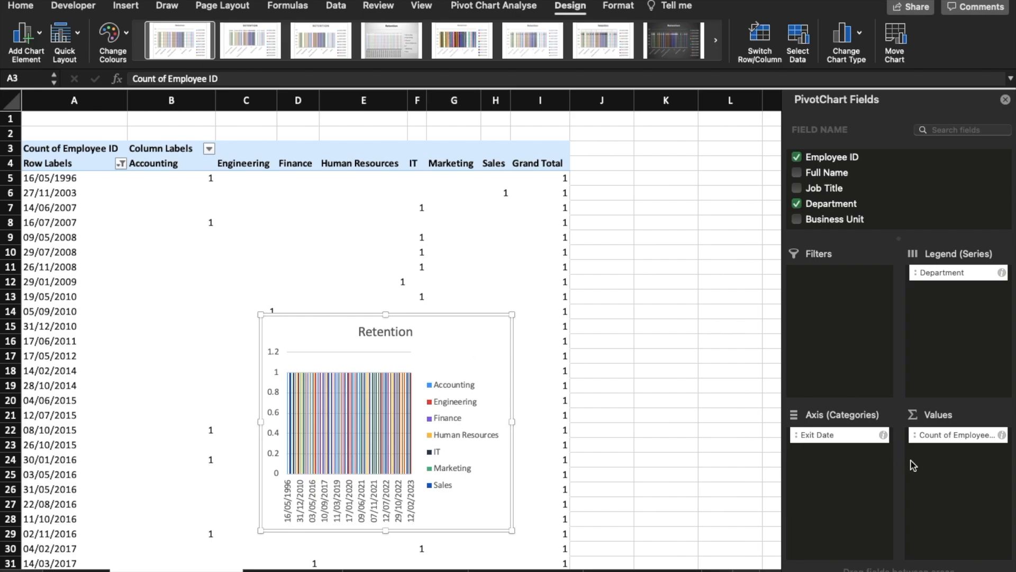
Step: Delete the Retention chart and move the Exit Date field from the pivot table's rows to its filters
{"action": "key", "text": "Delete"}
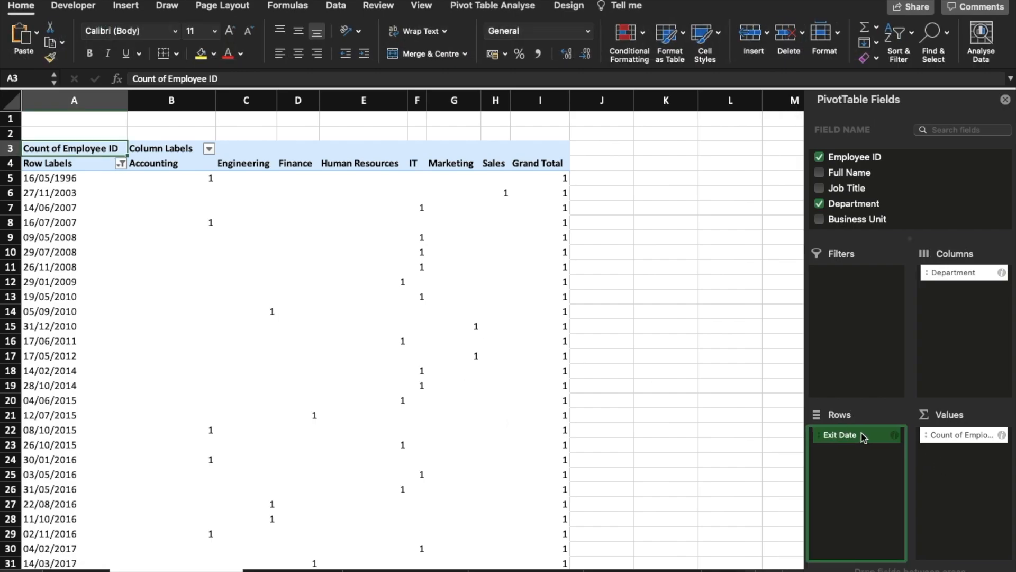
{"action": "left_click_drag", "start_coordinate": [862, 437], "coordinate": [860, 320]}
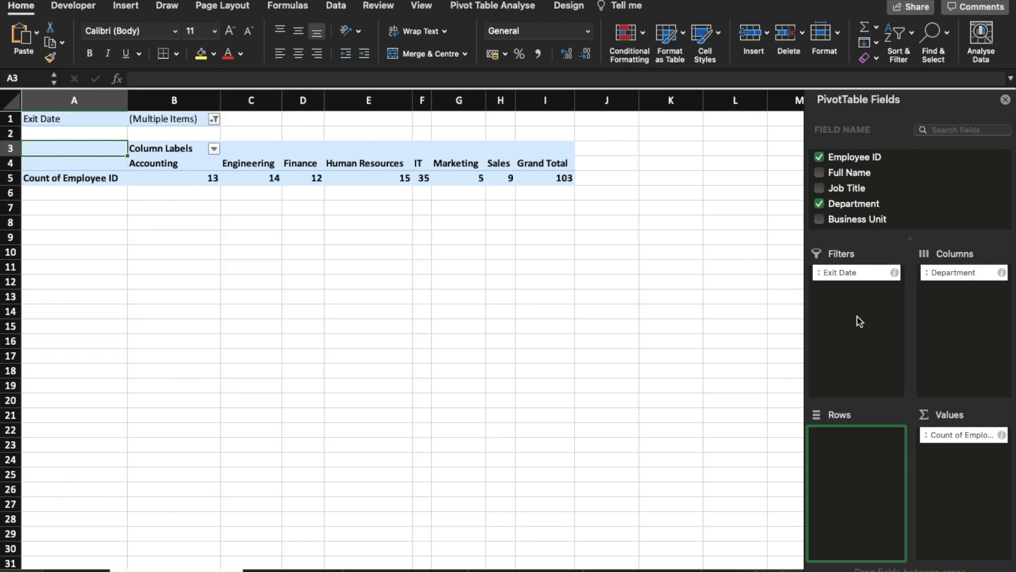
{"action": "left_click", "coordinate": [214, 121]}
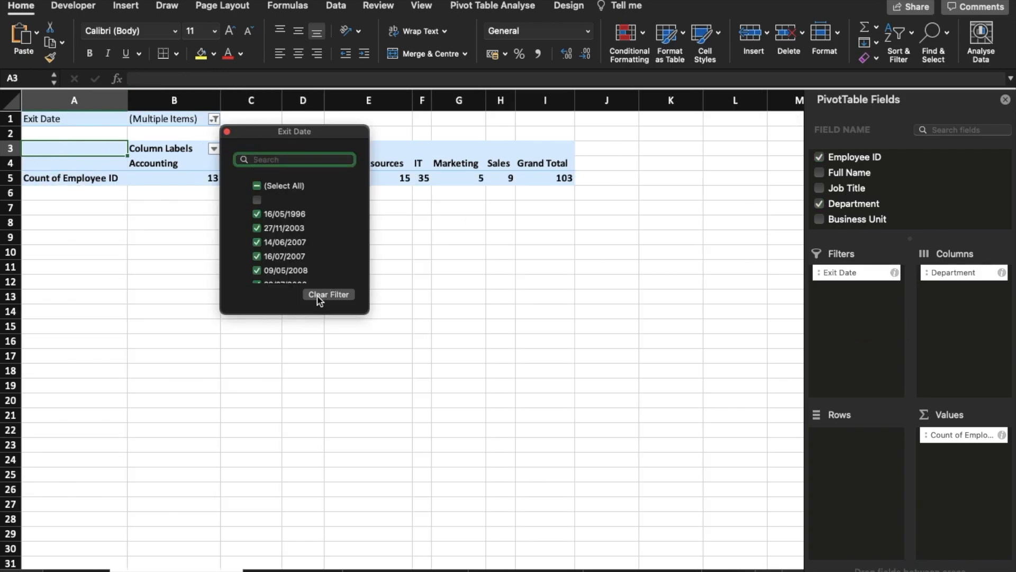
{"action": "left_click", "coordinate": [420, 294]}
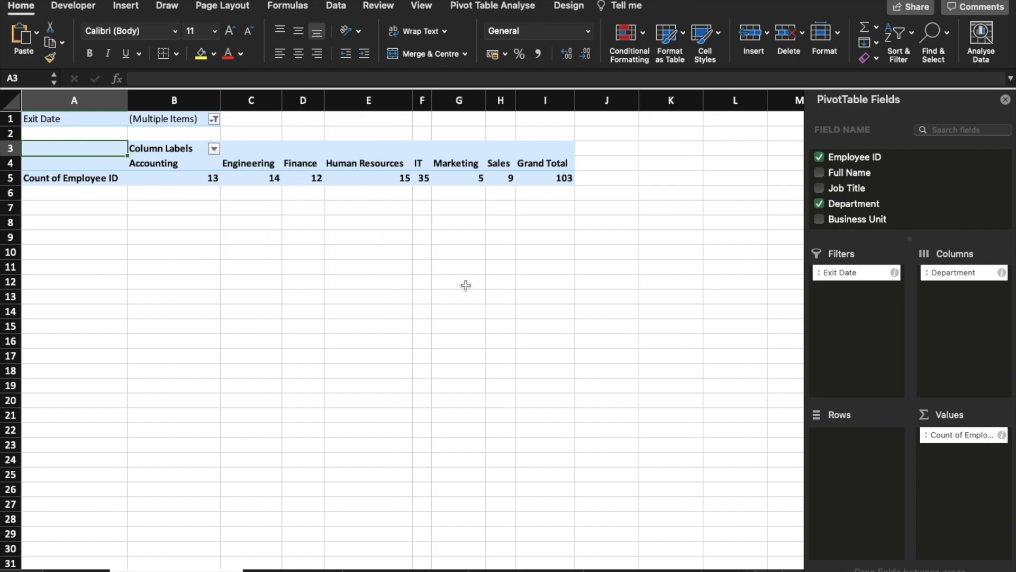
Step: Insert a clustered column pivot chart from the pivot table of employee counts per department
{"action": "left_click", "coordinate": [410, 152]}
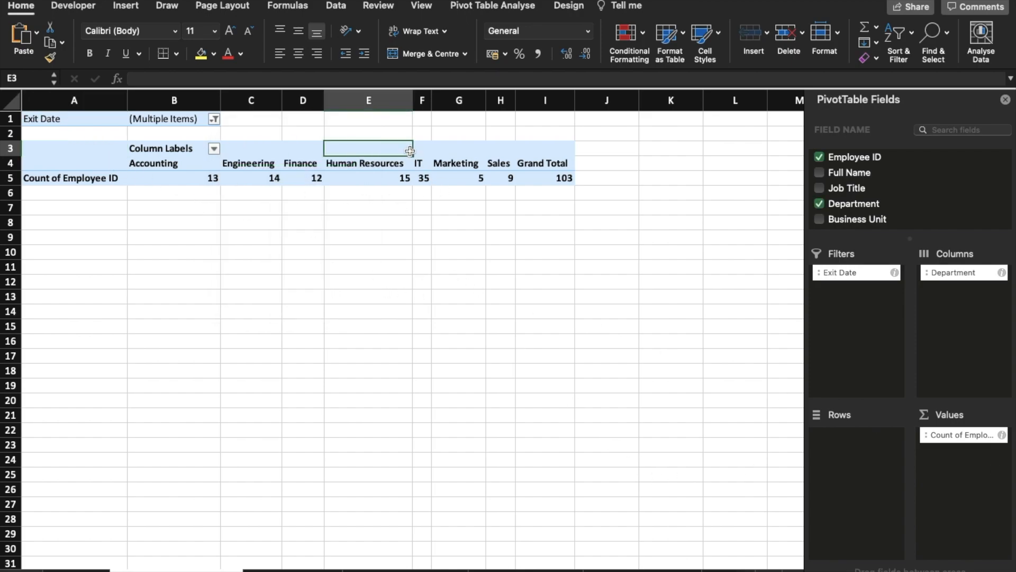
{"action": "left_click", "coordinate": [480, 6]}
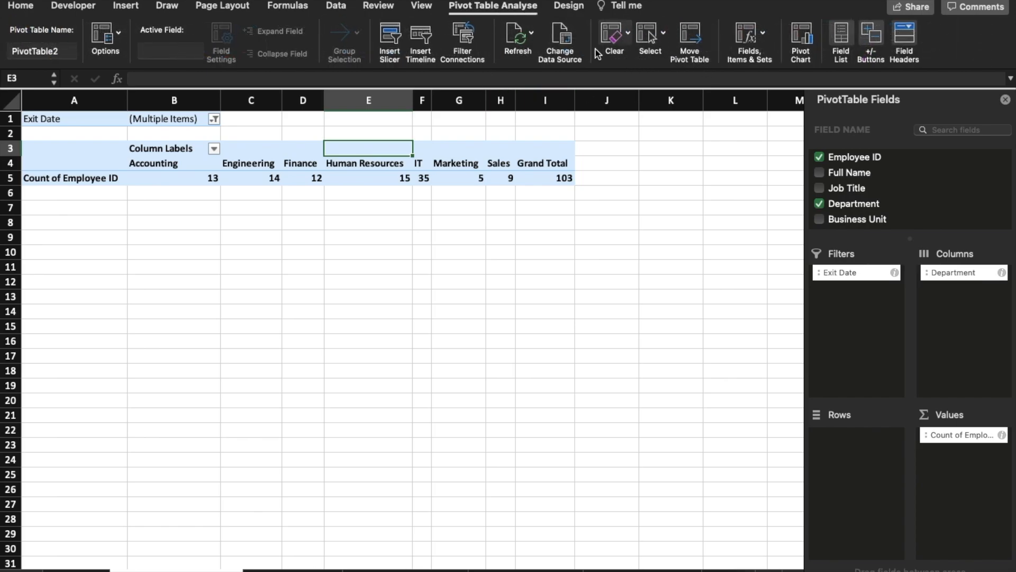
{"action": "left_click", "coordinate": [814, 58]}
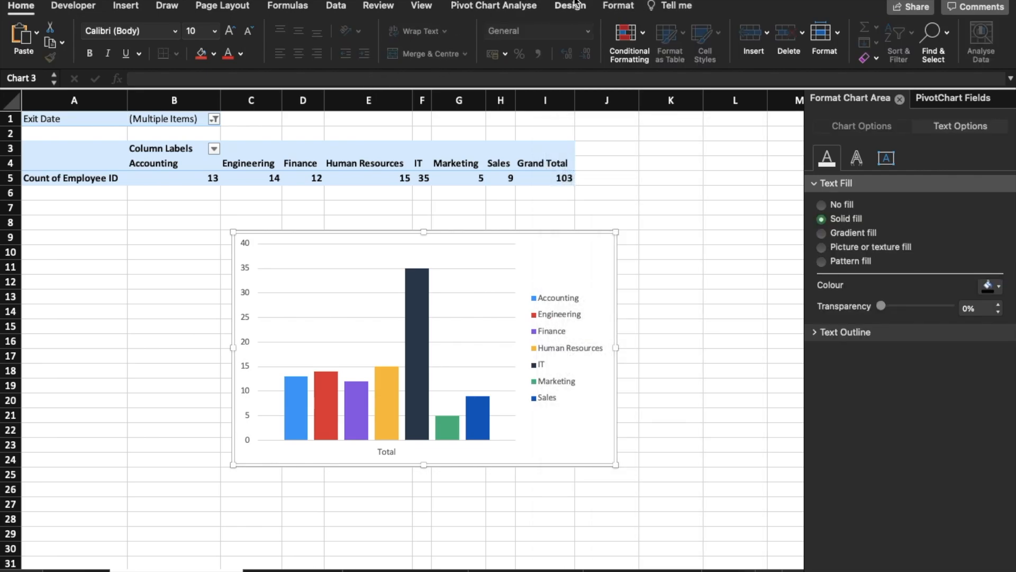
Step: Add a chart title above the new department column chart
{"action": "left_click", "coordinate": [574, 6]}
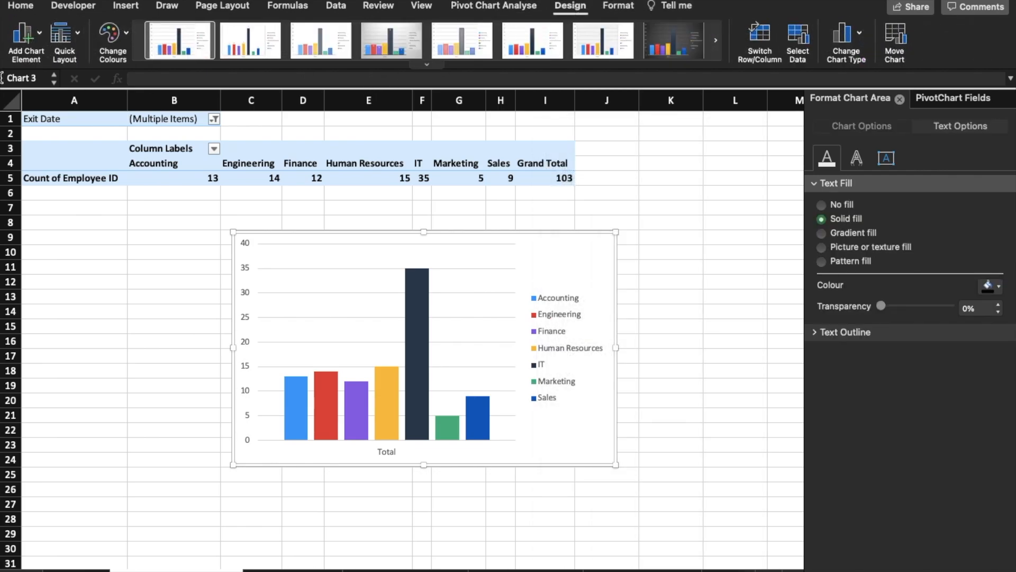
{"action": "left_click", "coordinate": [26, 34]}
{"action": "mouse_move", "coordinate": [79, 112]}
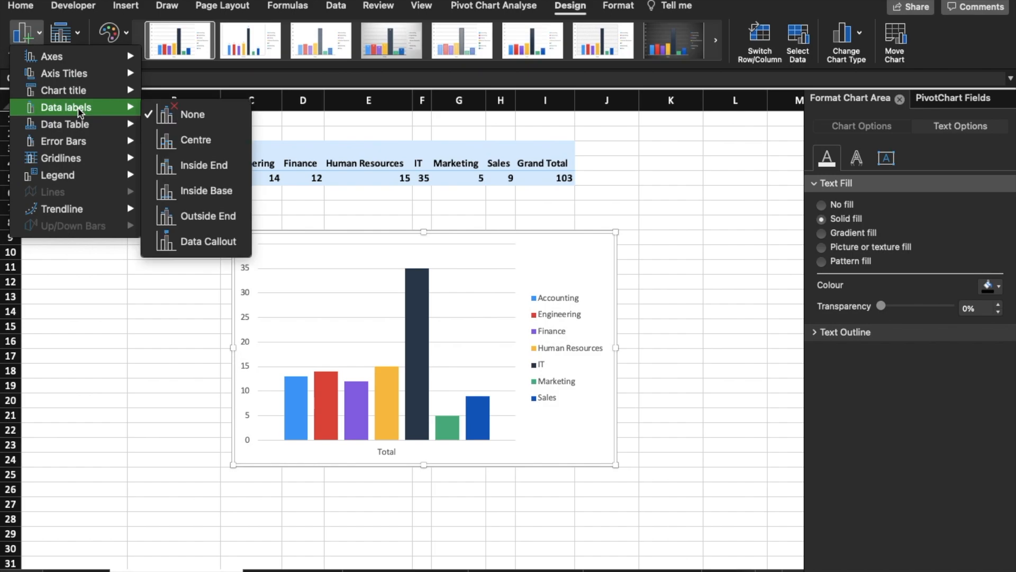
{"action": "mouse_move", "coordinate": [82, 178]}
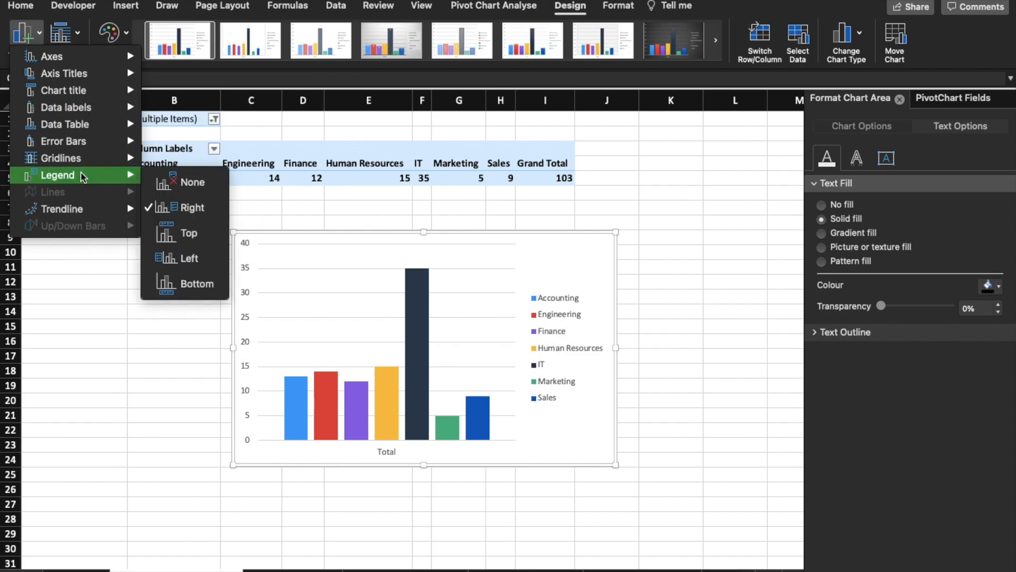
{"action": "mouse_move", "coordinate": [90, 92]}
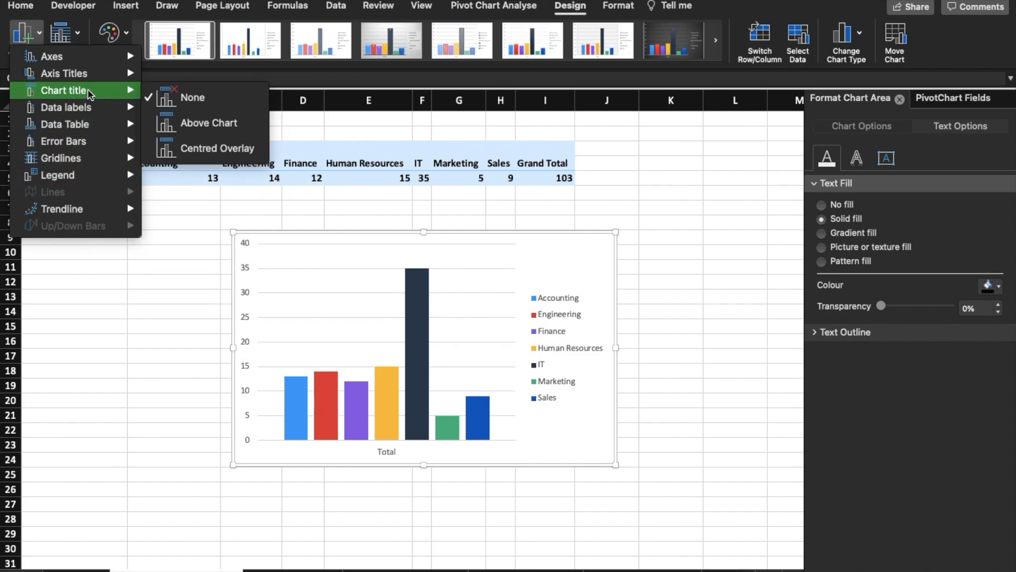
{"action": "left_click", "coordinate": [188, 126]}
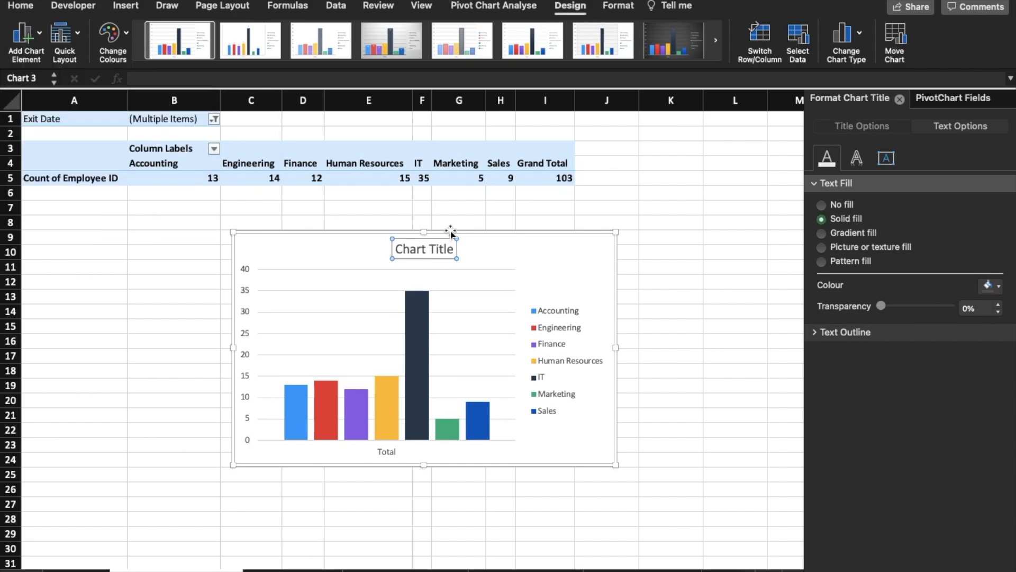
Step: Replace the chart's placeholder title text with "Retention per department"
{"action": "type", "text": "Retention p"}
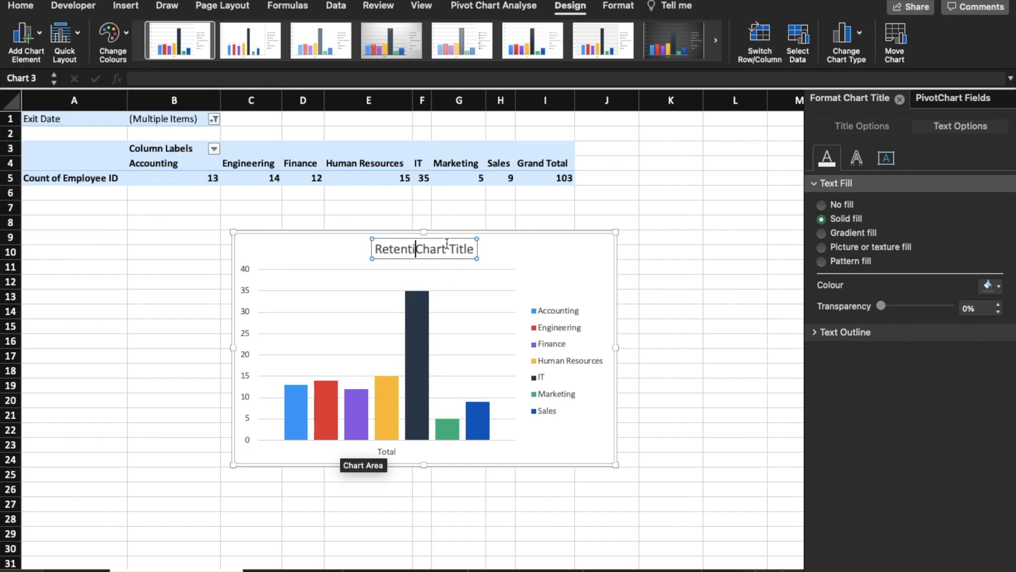
{"action": "type", "text": "er department"}
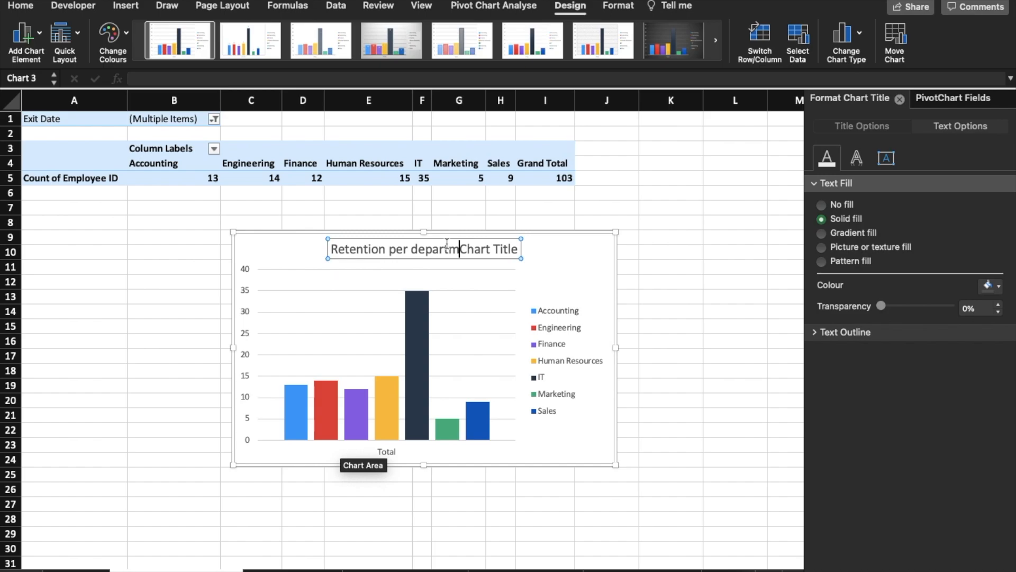
{"action": "key", "text": "Right"}
{"action": "key", "text": "Right"}
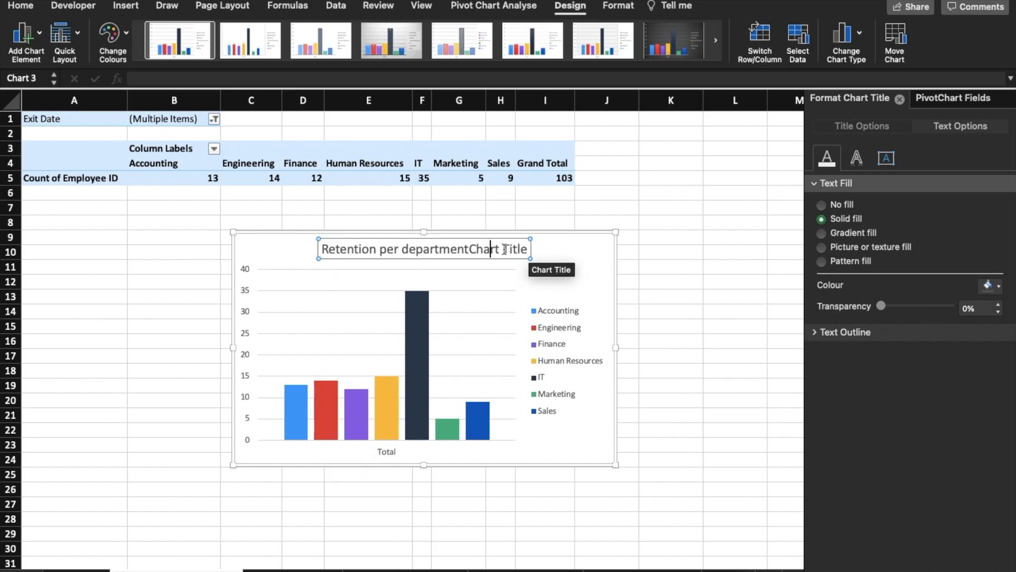
{"action": "key", "text": "Right"}
{"action": "key", "text": "BackSpace"}
{"action": "key", "text": "BackSpace"}
{"action": "key", "text": "BackSpace"}
{"action": "key", "text": "BackSpace"}
{"action": "key", "text": "BackSpace"}
{"action": "key", "text": "BackSpace"}
{"action": "key", "text": "BackSpace"}
{"action": "key", "text": "BackSpace"}
{"action": "key", "text": "BackSpace"}
{"action": "key", "text": "BackSpace"}
{"action": "key", "text": "BackSpace"}
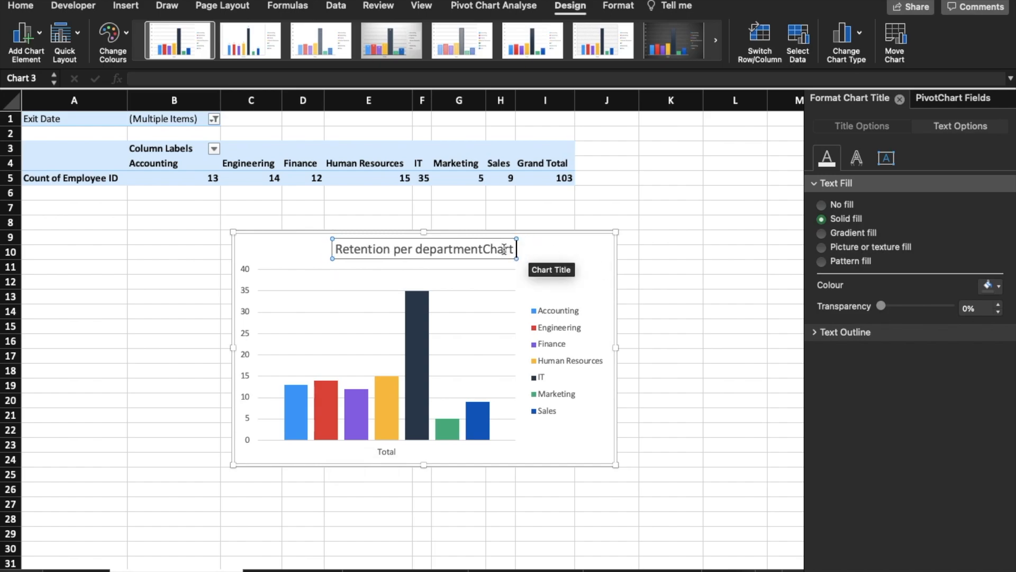
{"action": "left_click", "coordinate": [569, 262]}
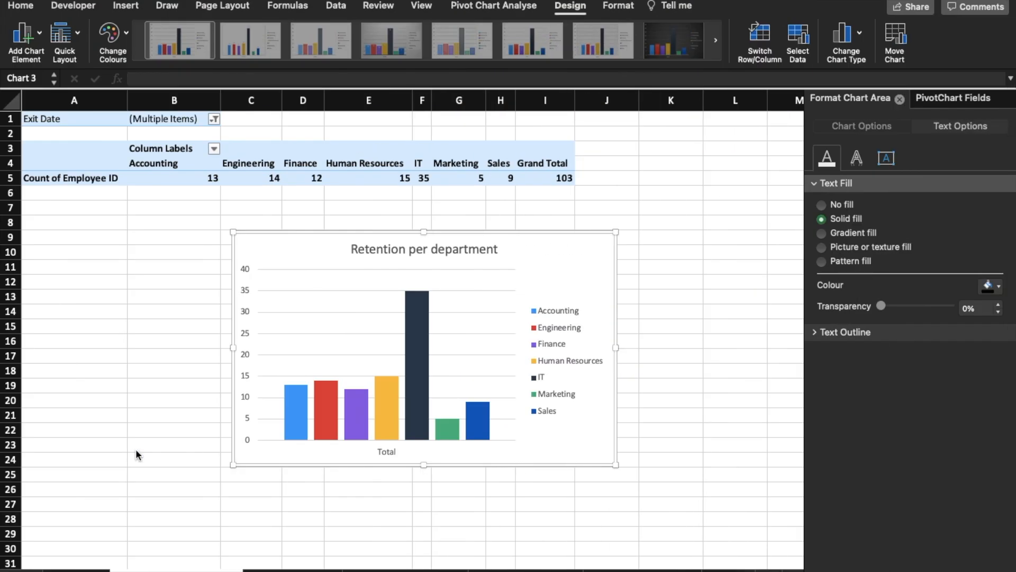
Step: Copy the Retention per department chart onto the dashboard sheet with the other charts
{"action": "left_click", "coordinate": [63, 564]}
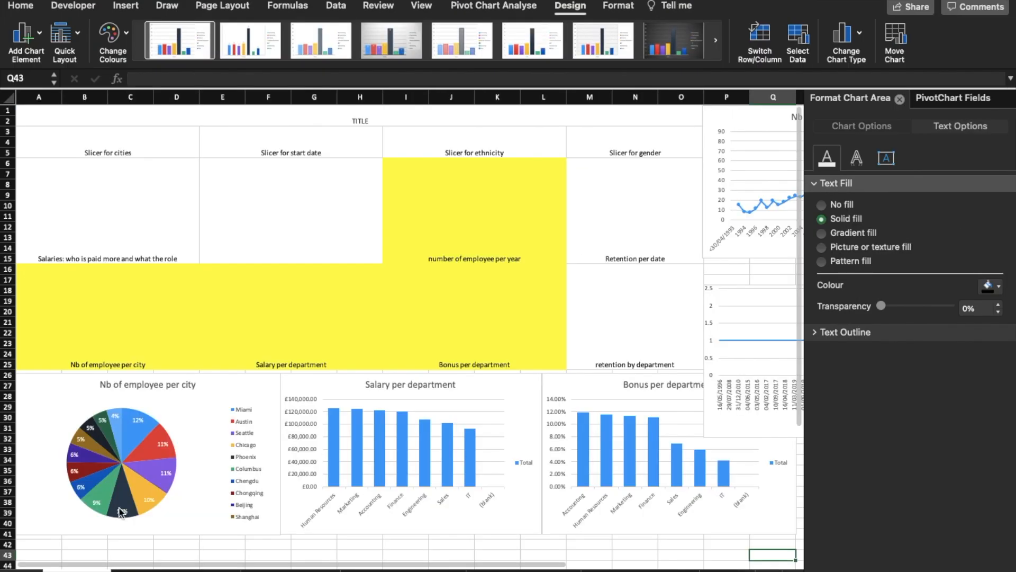
{"action": "key", "text": "ctrl+v"}
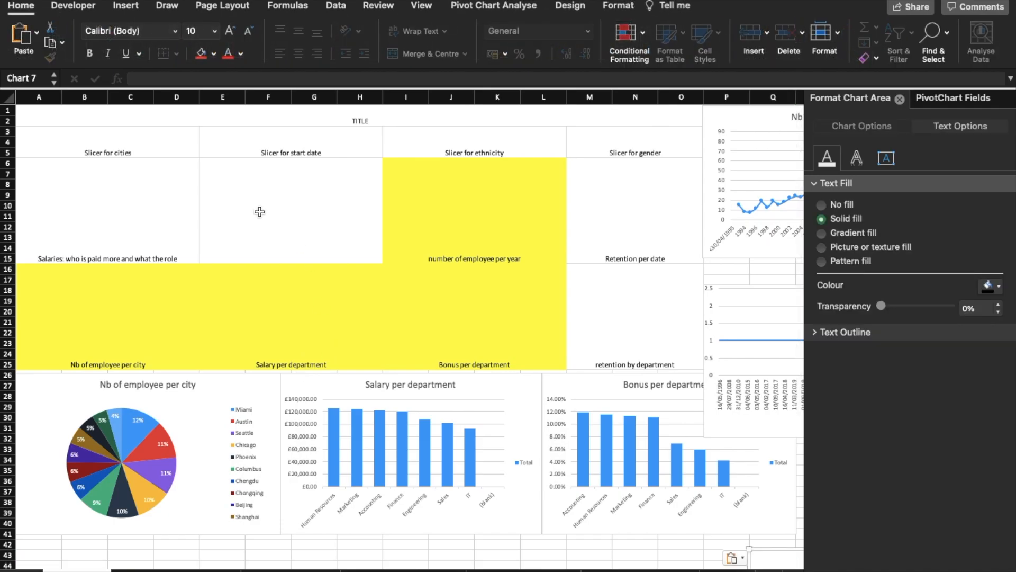
{"action": "scroll", "coordinate": [259, 211], "scroll_direction": "down", "scroll_amount": 5}
{"action": "scroll", "coordinate": [259, 212], "scroll_direction": "up", "scroll_amount": 5}
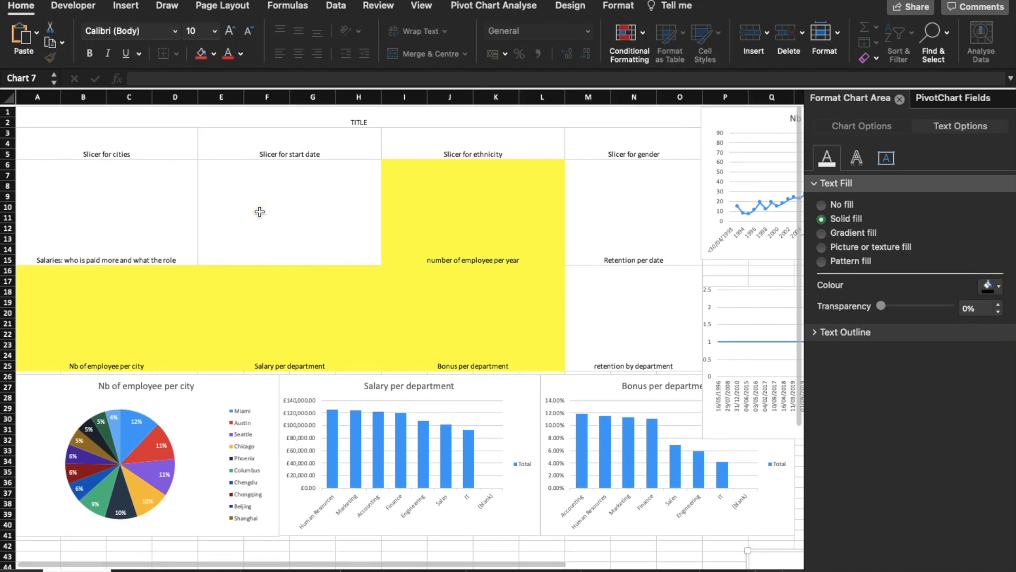
Step: Clear the dashboard's placeholder labels, merged layout blocks and yellow fill, and move the Nb of employee per city chart into the emptied area
{"action": "mouse_move", "coordinate": [90, 114]}
{"action": "left_mouse_down"}
{"action": "mouse_move", "coordinate": [396, 199]}
{"action": "mouse_move", "coordinate": [550, 322]}
{"action": "left_mouse_up"}
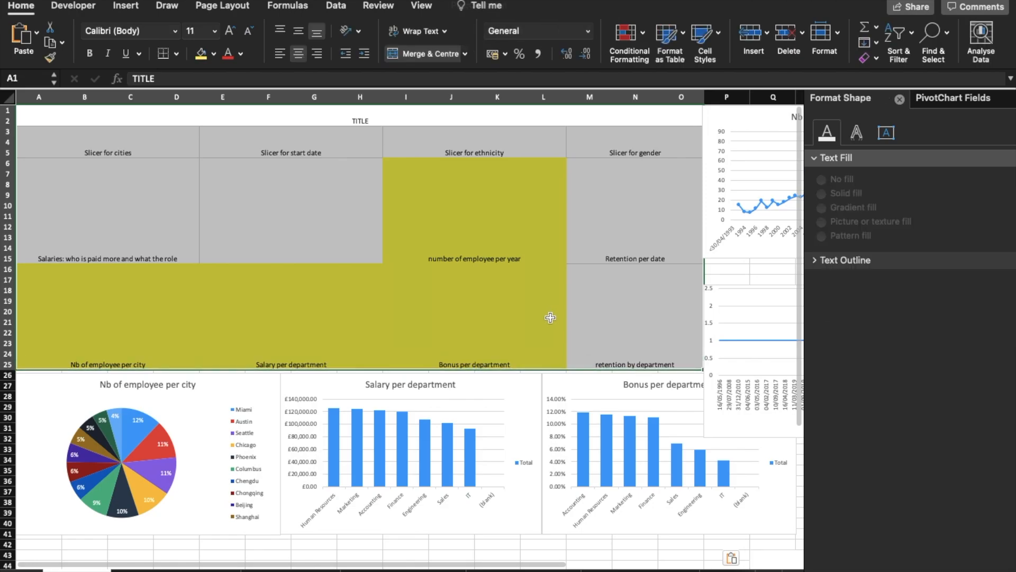
{"action": "key", "text": "Delete"}
{"action": "left_click_drag", "start_coordinate": [84, 138], "coordinate": [612, 329]}
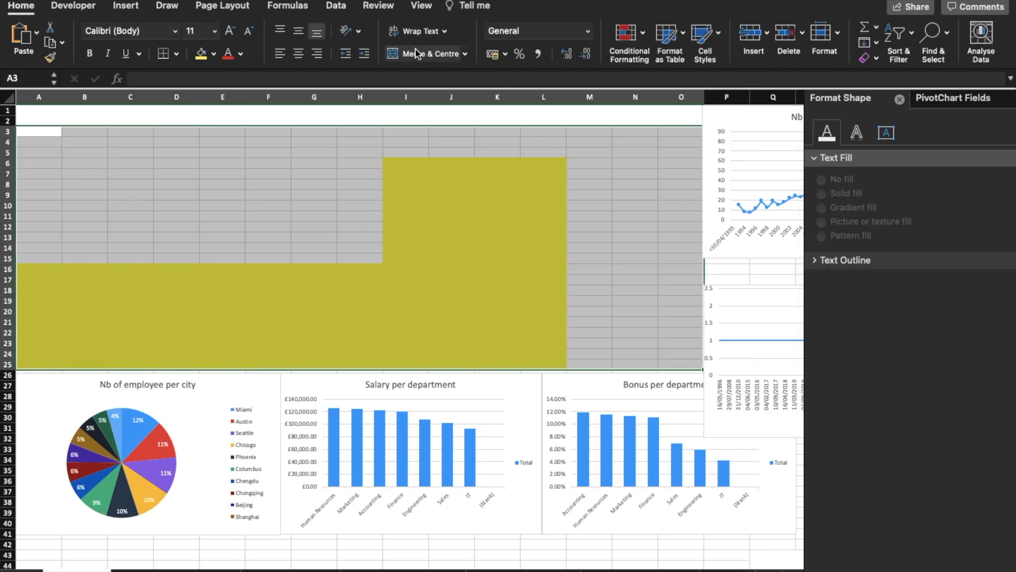
{"action": "left_click", "coordinate": [416, 53]}
{"action": "left_click", "coordinate": [349, 229]}
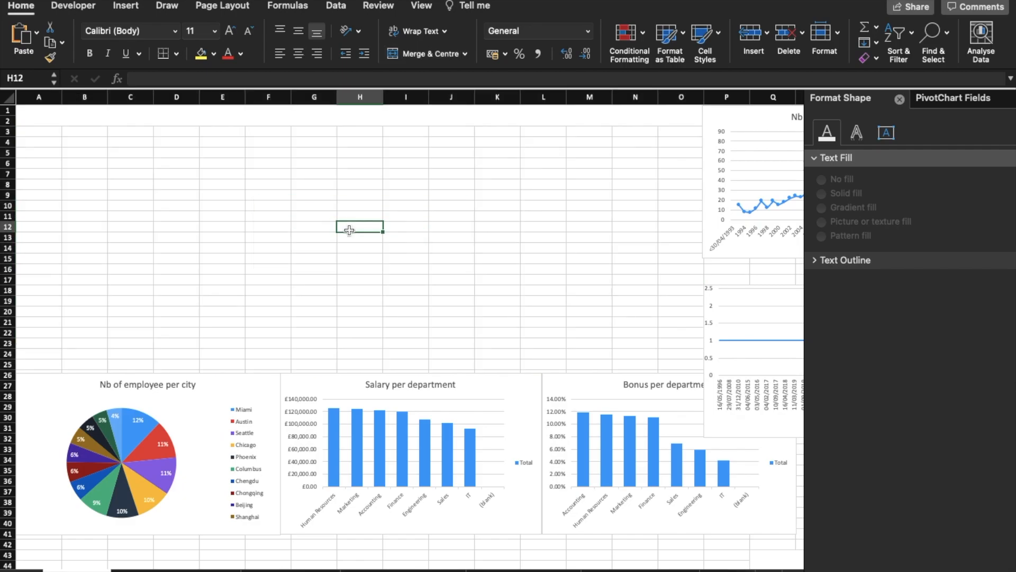
{"action": "left_click_drag", "start_coordinate": [191, 416], "coordinate": [339, 168]}
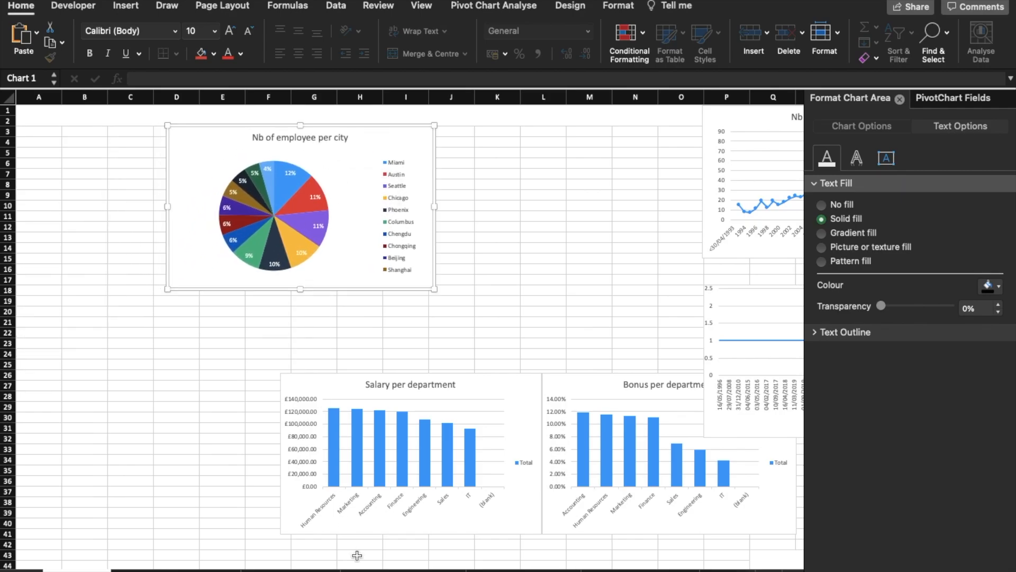
Step: Remove the Department field from the columns of the Average of Annual Salary pivot table
{"action": "left_click", "coordinate": [603, 570]}
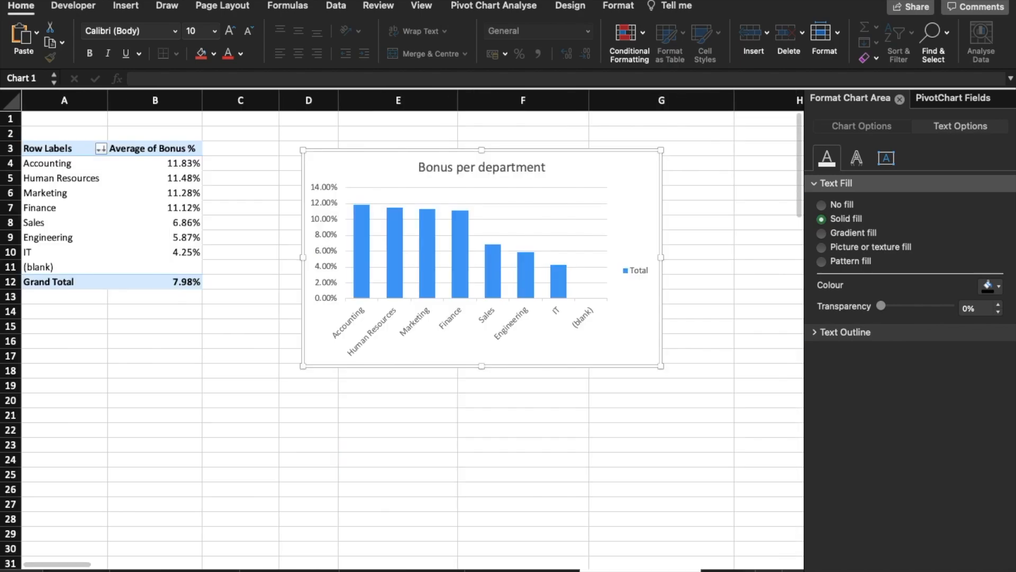
{"action": "left_click", "coordinate": [568, 570]}
{"action": "left_click", "coordinate": [296, 337]}
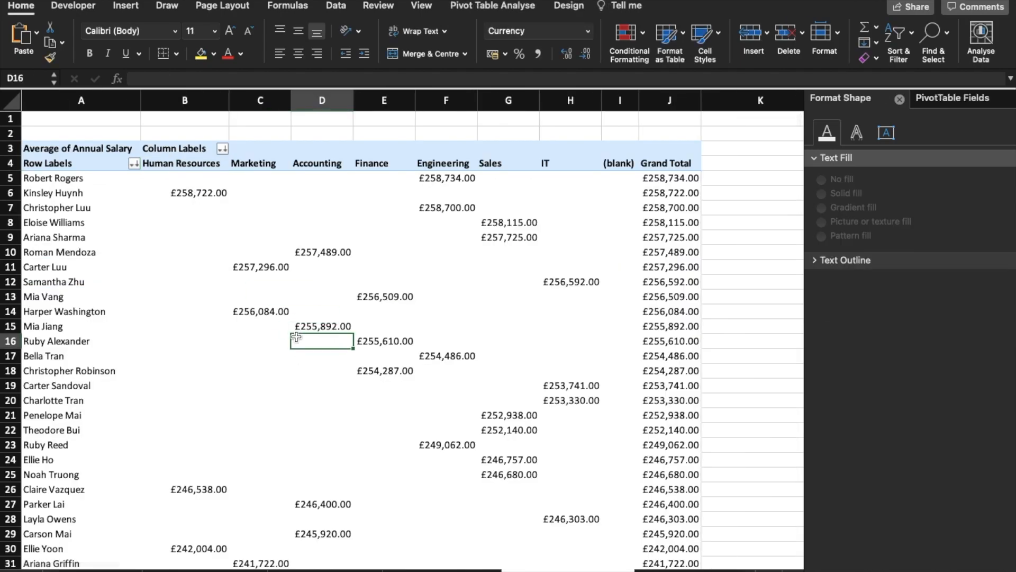
{"action": "left_click", "coordinate": [901, 100]}
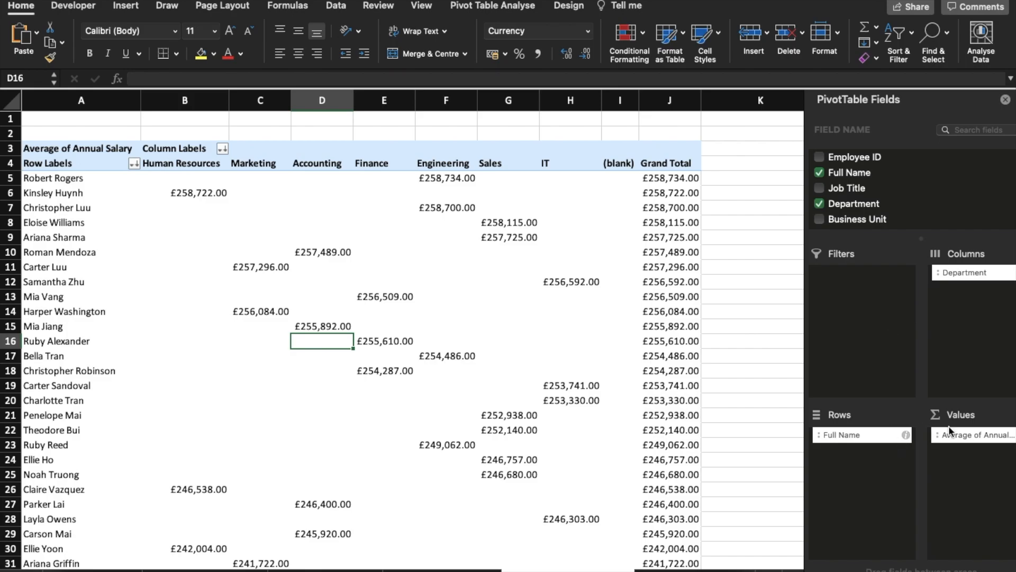
{"action": "left_click", "coordinate": [962, 270]}
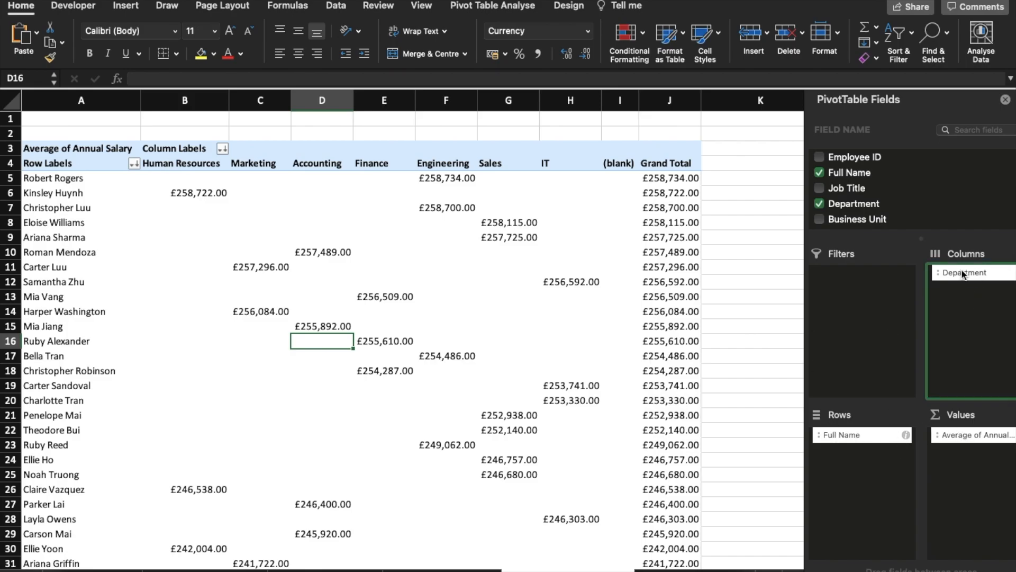
{"action": "right_click", "coordinate": [962, 274]}
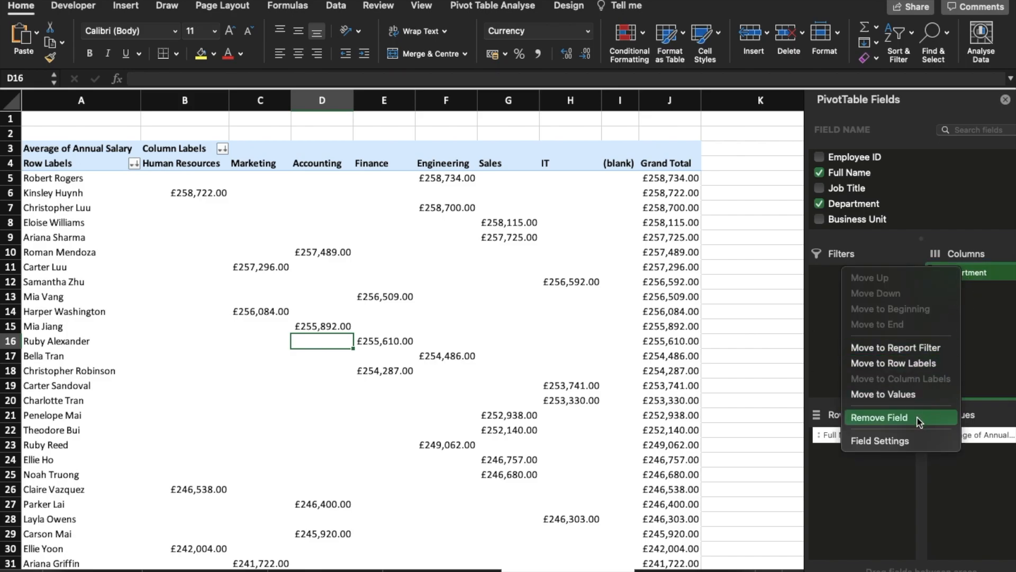
{"action": "left_click", "coordinate": [873, 418]}
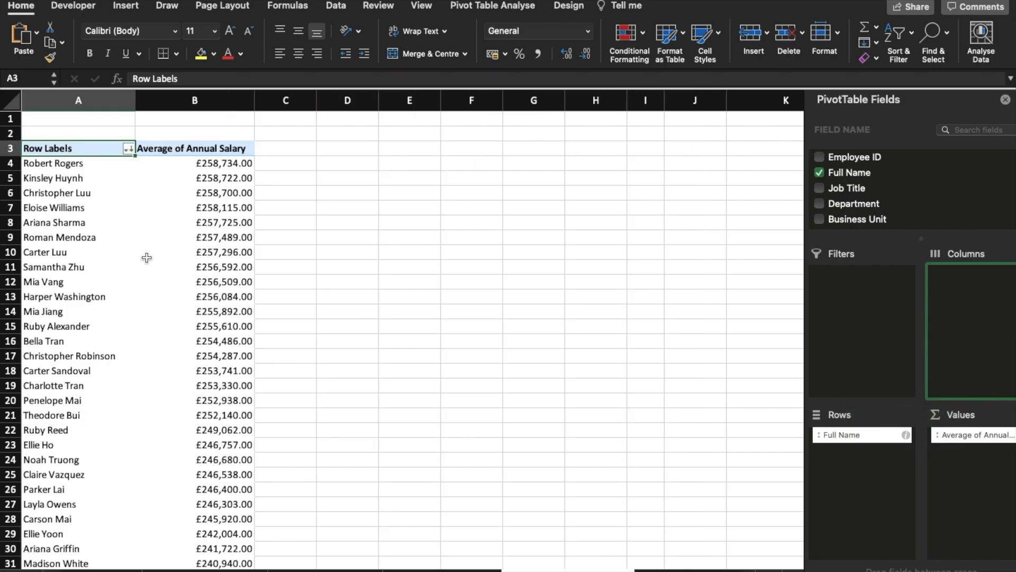
{"action": "scroll", "coordinate": [139, 252], "scroll_direction": "down", "scroll_amount": 20}
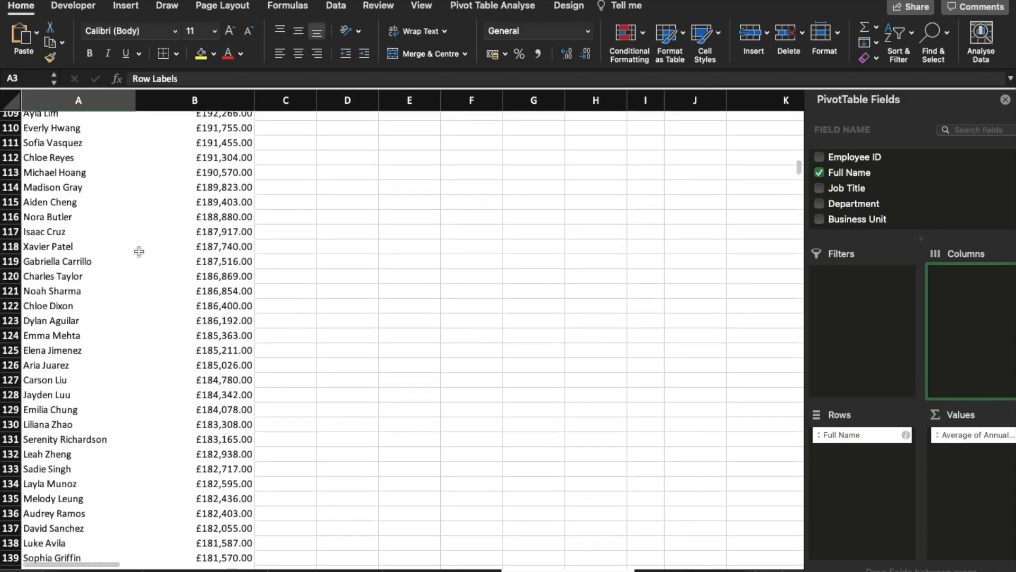
Step: Create a copy of the Average of Annual Salary per employee pivot table sheet in the same workbook
{"action": "scroll", "coordinate": [139, 251], "scroll_direction": "down", "scroll_amount": 20}
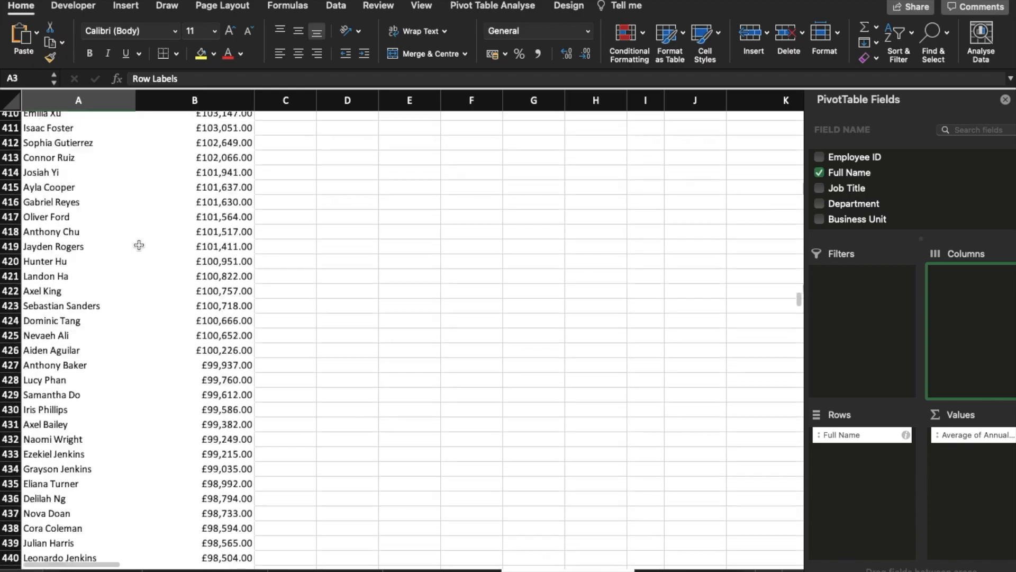
{"action": "scroll", "coordinate": [138, 245], "scroll_direction": "down", "scroll_amount": 15}
{"action": "scroll", "coordinate": [139, 245], "scroll_direction": "up", "scroll_amount": 20}
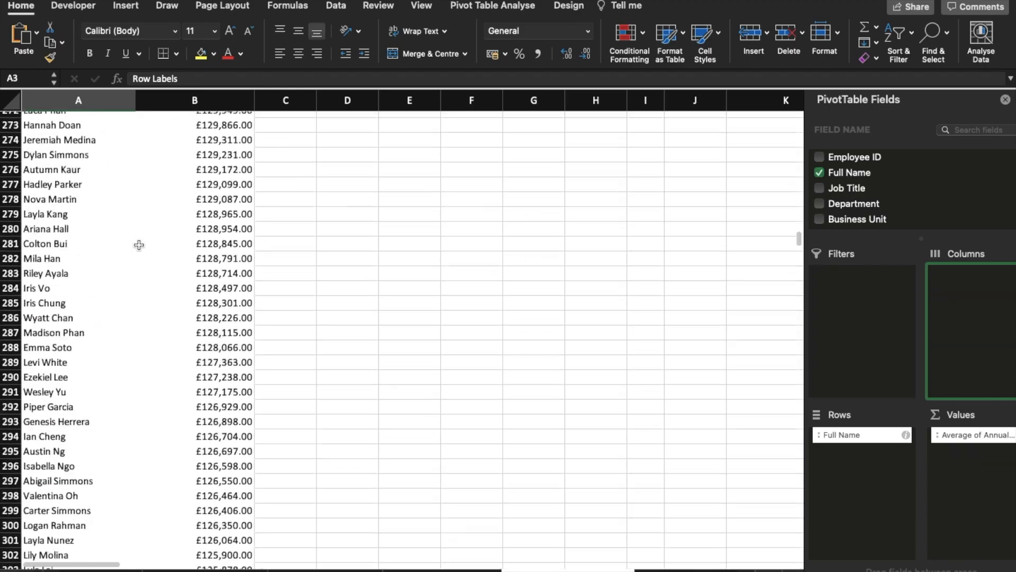
{"action": "scroll", "coordinate": [139, 245], "scroll_direction": "up", "scroll_amount": 20}
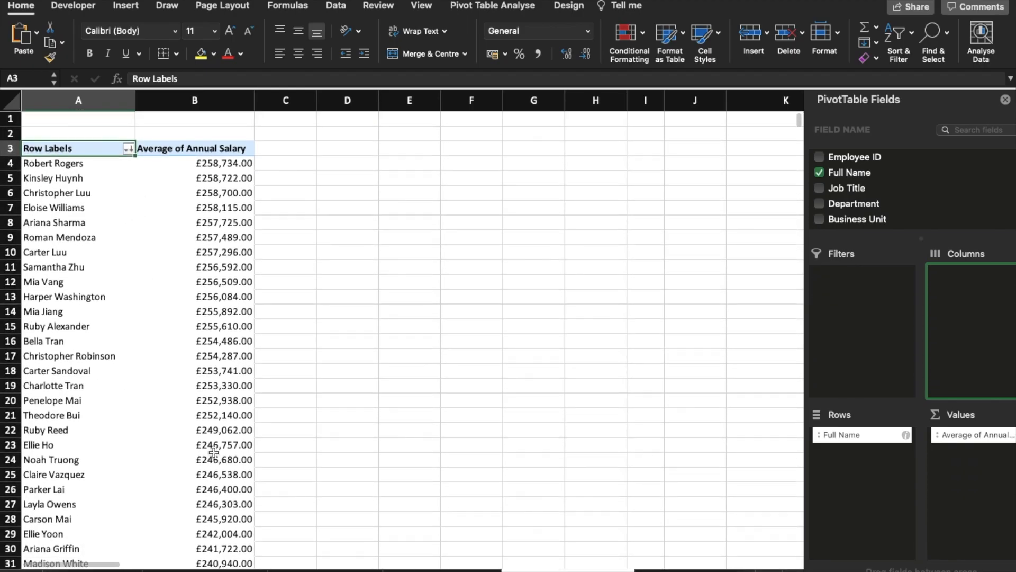
{"action": "right_click", "coordinate": [594, 571]}
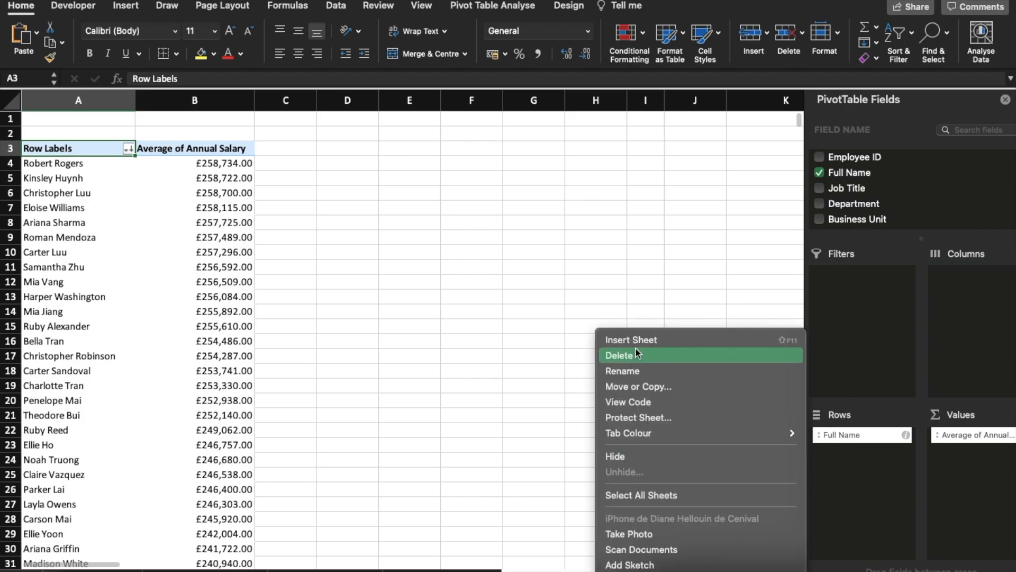
{"action": "left_click", "coordinate": [529, 404]}
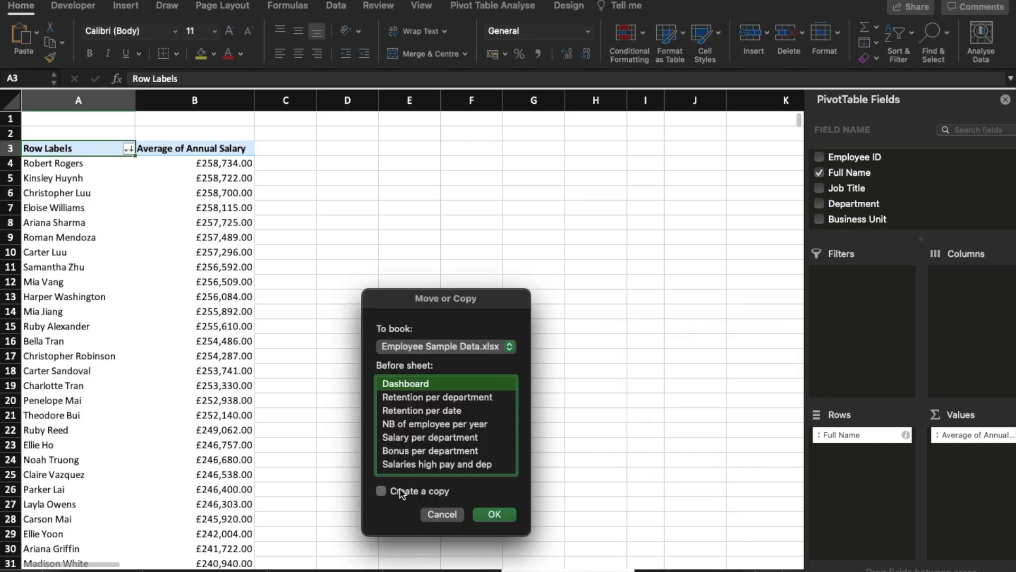
{"action": "left_click", "coordinate": [429, 397]}
{"action": "left_click", "coordinate": [504, 516]}
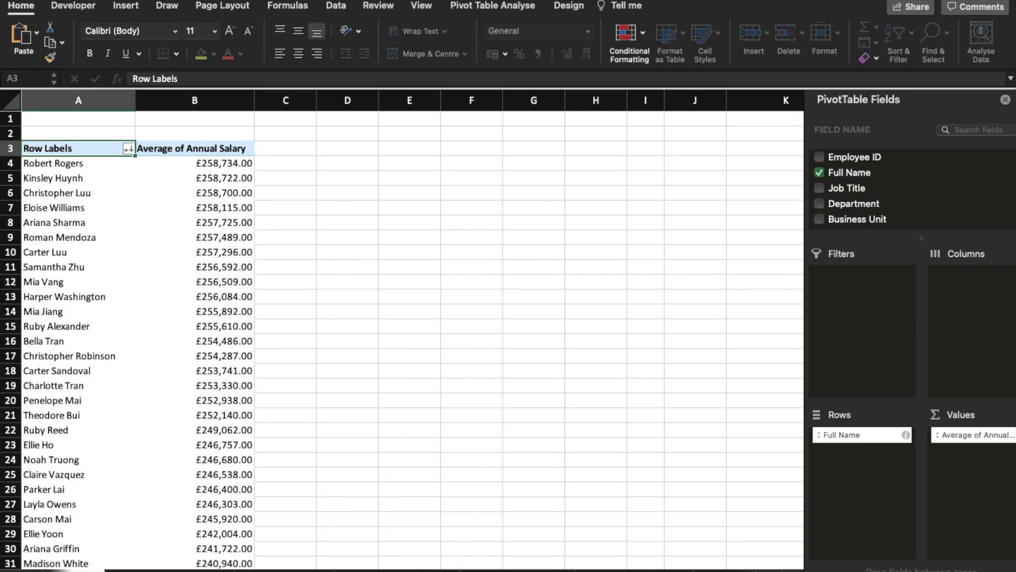
Step: Add the Age field to the copied pivot table and place it in the rows instead of the values
{"action": "left_click", "coordinate": [365, 489]}
{"action": "left_click", "coordinate": [137, 386]}
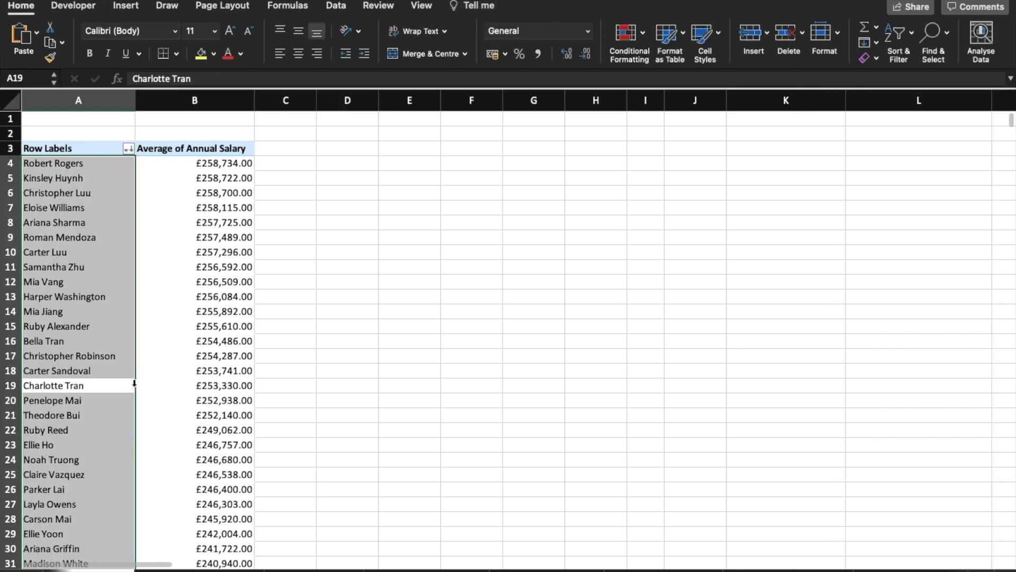
{"action": "scroll", "coordinate": [886, 195], "scroll_direction": "down", "scroll_amount": 3}
{"action": "scroll", "coordinate": [886, 192], "scroll_direction": "down", "scroll_amount": 1}
{"action": "left_click_drag", "start_coordinate": [828, 196], "coordinate": [859, 474]}
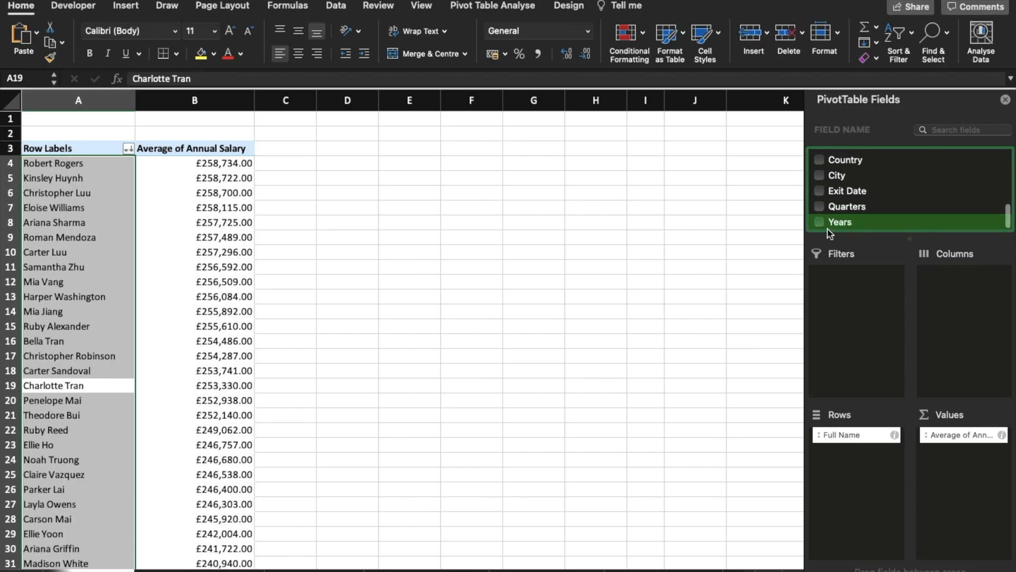
{"action": "scroll", "coordinate": [841, 196], "scroll_direction": "up", "scroll_amount": 3}
{"action": "left_click", "coordinate": [823, 179]}
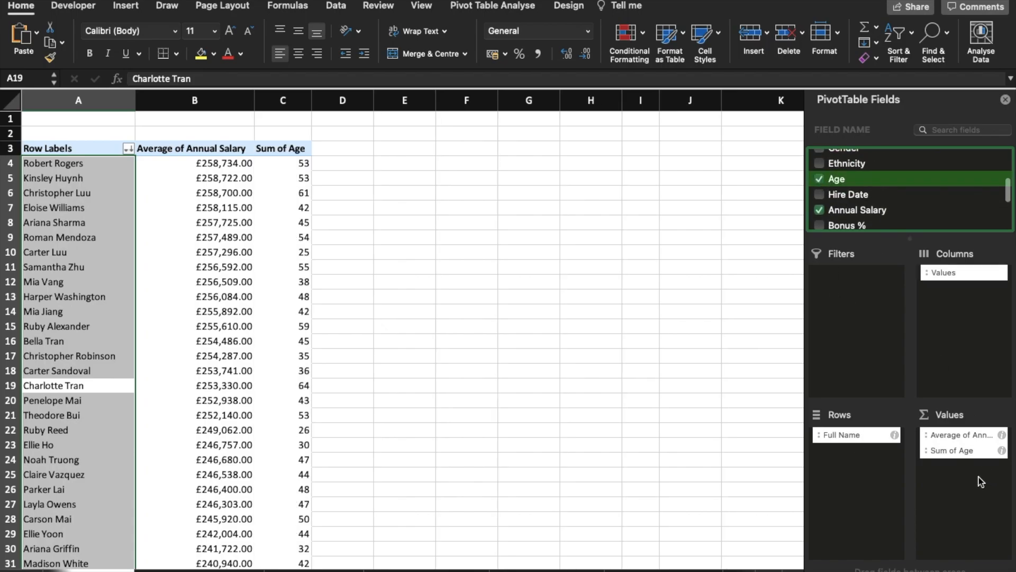
{"action": "left_click_drag", "start_coordinate": [961, 453], "coordinate": [868, 453]}
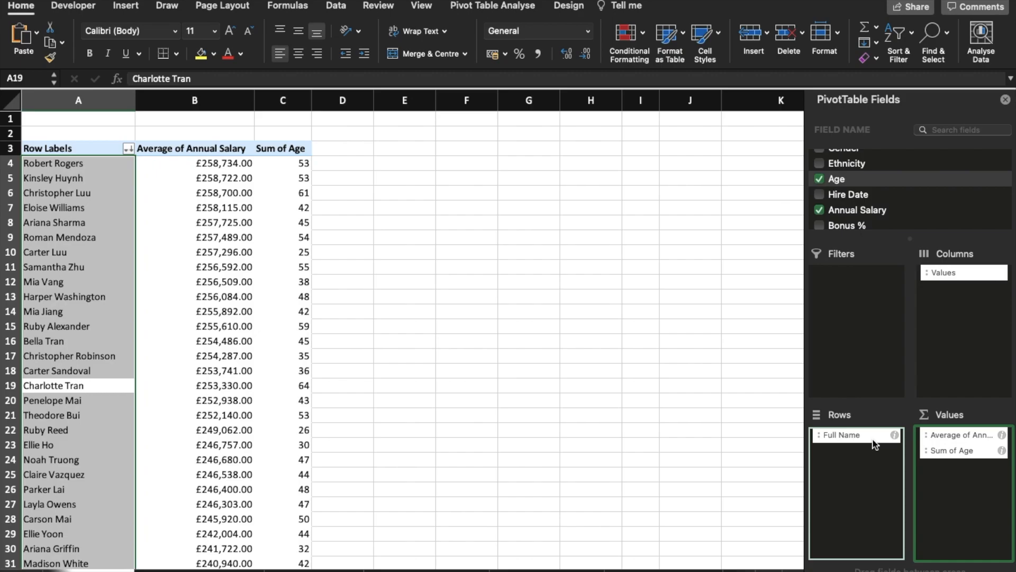
{"action": "left_click_drag", "start_coordinate": [875, 444], "coordinate": [876, 447]}
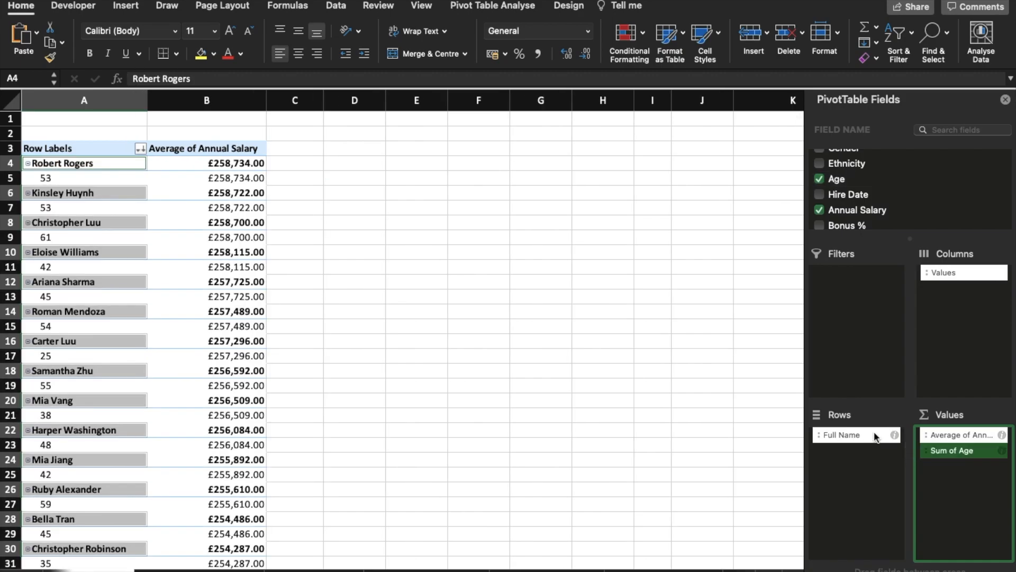
{"action": "left_click", "coordinate": [894, 436]}
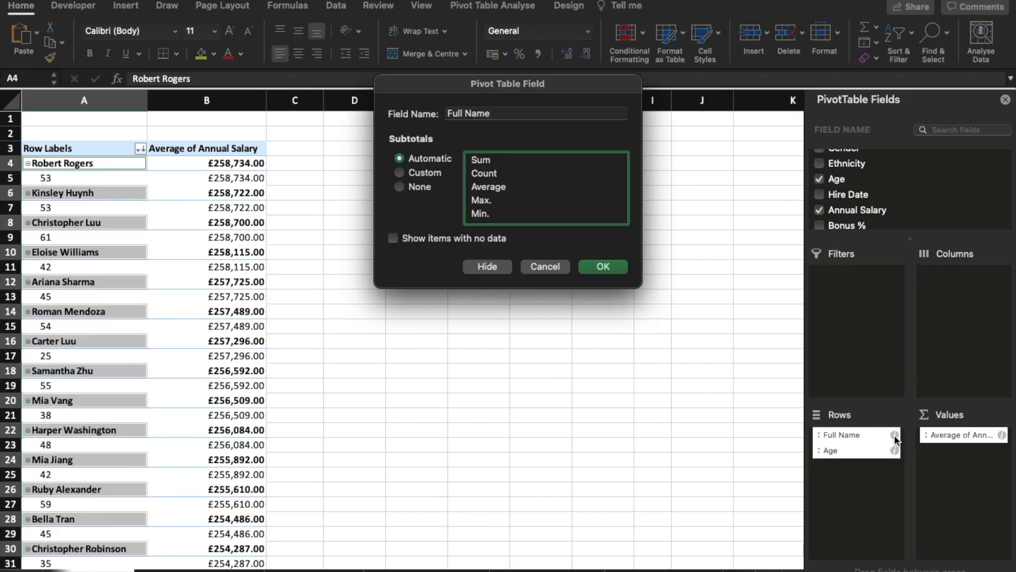
{"action": "left_click", "coordinate": [536, 270]}
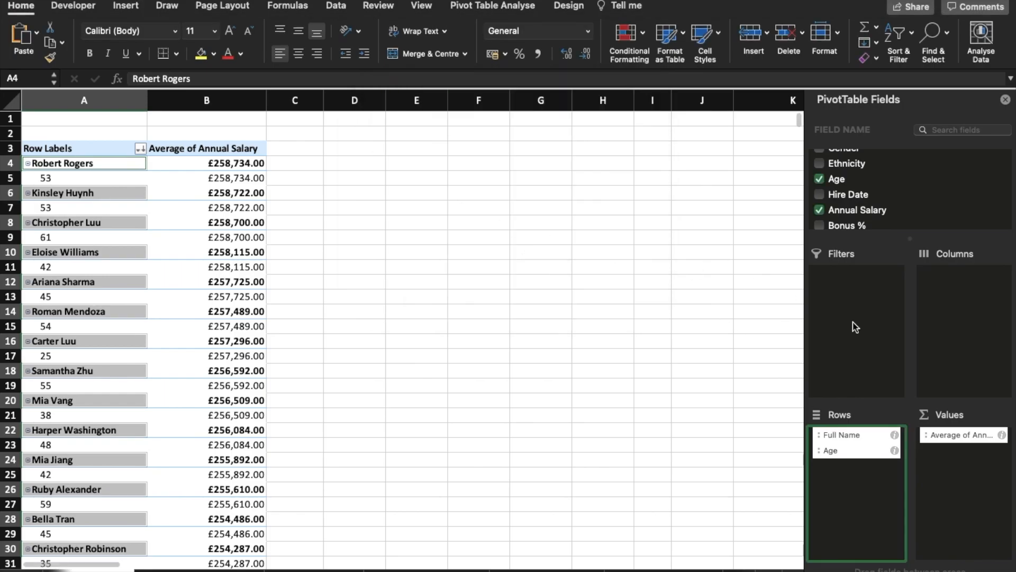
{"action": "left_click", "coordinate": [895, 435]}
{"action": "left_click", "coordinate": [545, 266]}
Step: Remove the Full Name field from the pivot table's rows so that only Age groups the average salaries
{"action": "left_click", "coordinate": [866, 437]}
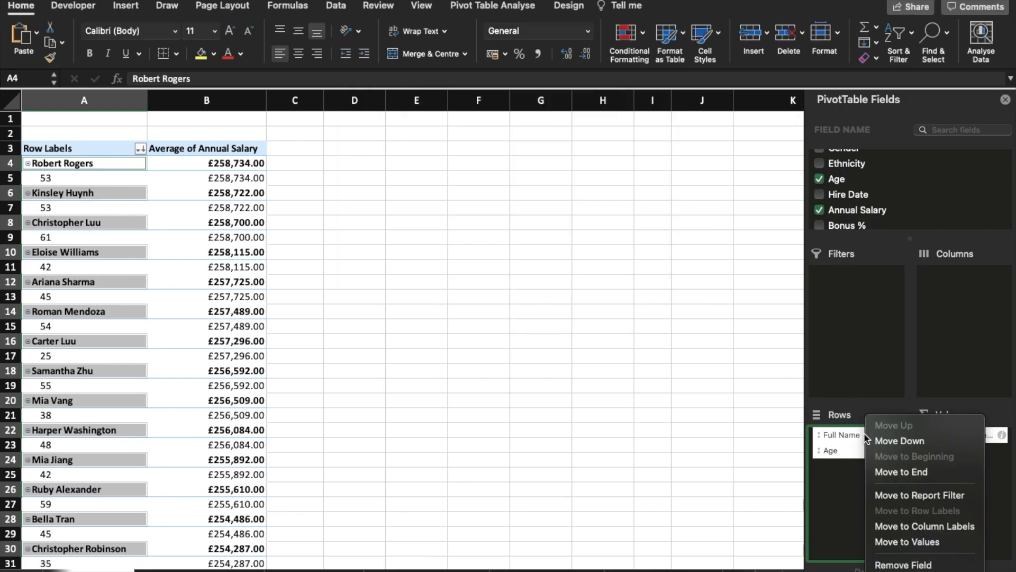
{"action": "left_click", "coordinate": [455, 339]}
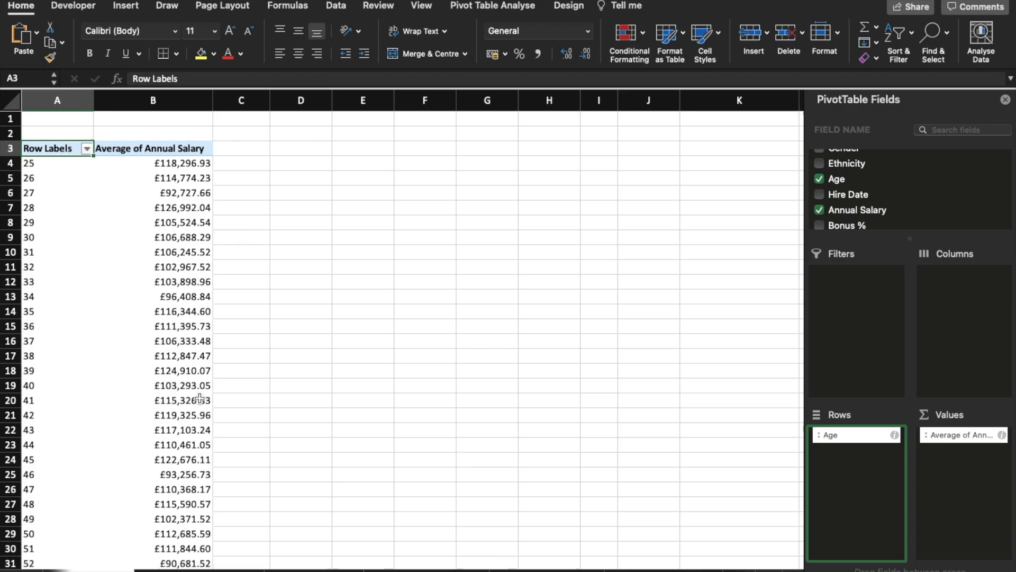
{"action": "scroll", "coordinate": [179, 404], "scroll_direction": "down", "scroll_amount": 8}
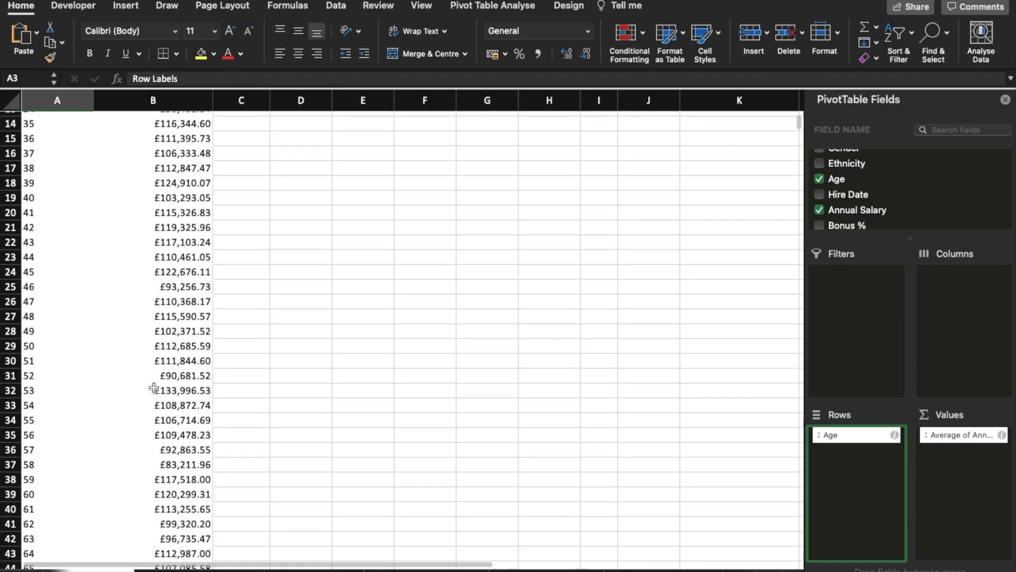
{"action": "scroll", "coordinate": [154, 388], "scroll_direction": "up", "scroll_amount": 8}
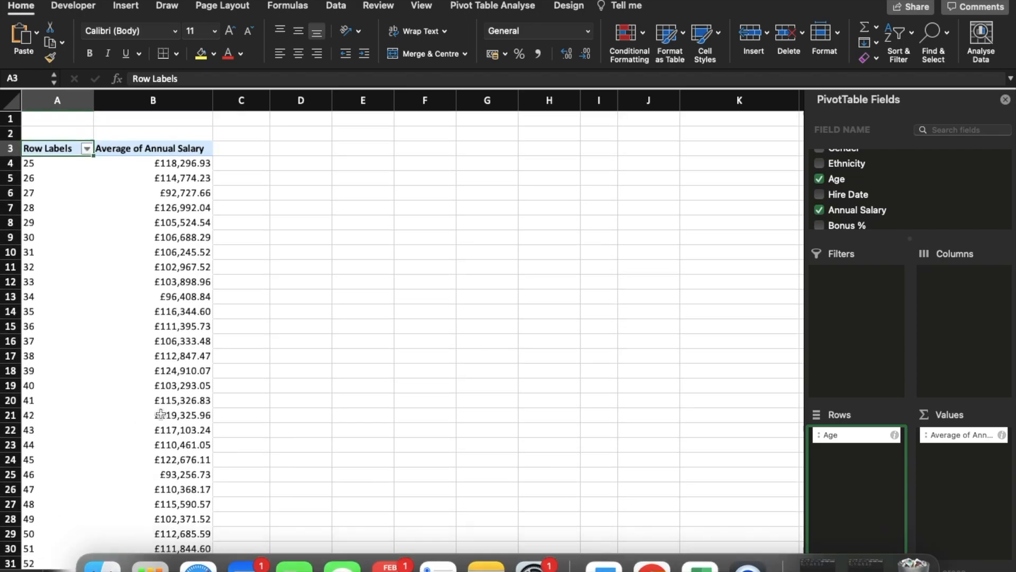
Step: Insert a pivot chart from the Average of Annual Salary by Age pivot table
{"action": "left_click", "coordinate": [149, 401]}
{"action": "right_click", "coordinate": [132, 267]}
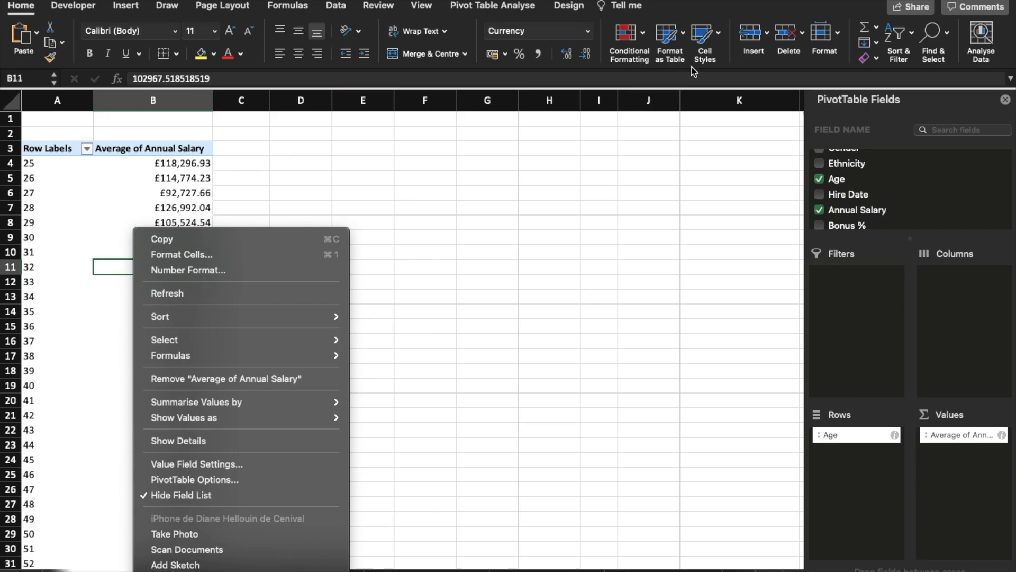
{"action": "left_click", "coordinate": [471, 3]}
{"action": "left_click", "coordinate": [471, 2]}
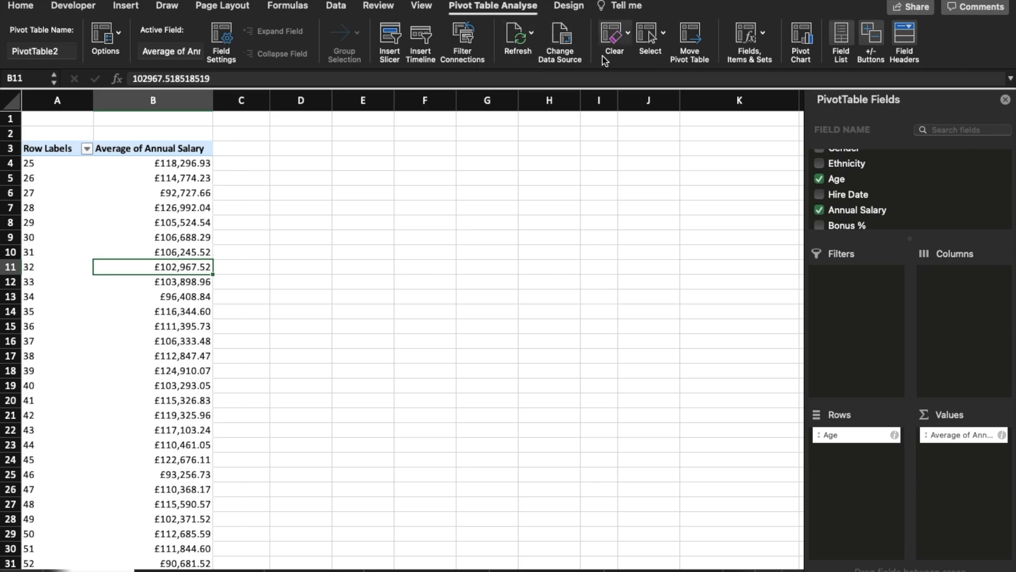
{"action": "left_click", "coordinate": [804, 34]}
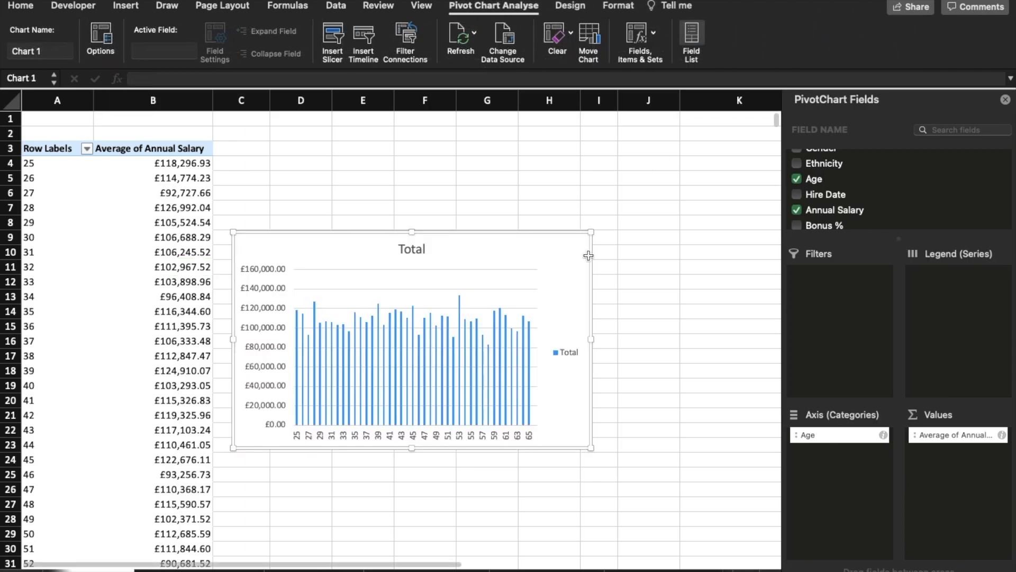
Step: Try to change the new pivot chart to a Treemap
{"action": "right_click", "coordinate": [557, 278]}
{"action": "mouse_move", "coordinate": [589, 261]}
{"action": "mouse_move", "coordinate": [798, 302]}
{"action": "left_click", "coordinate": [910, 331]}
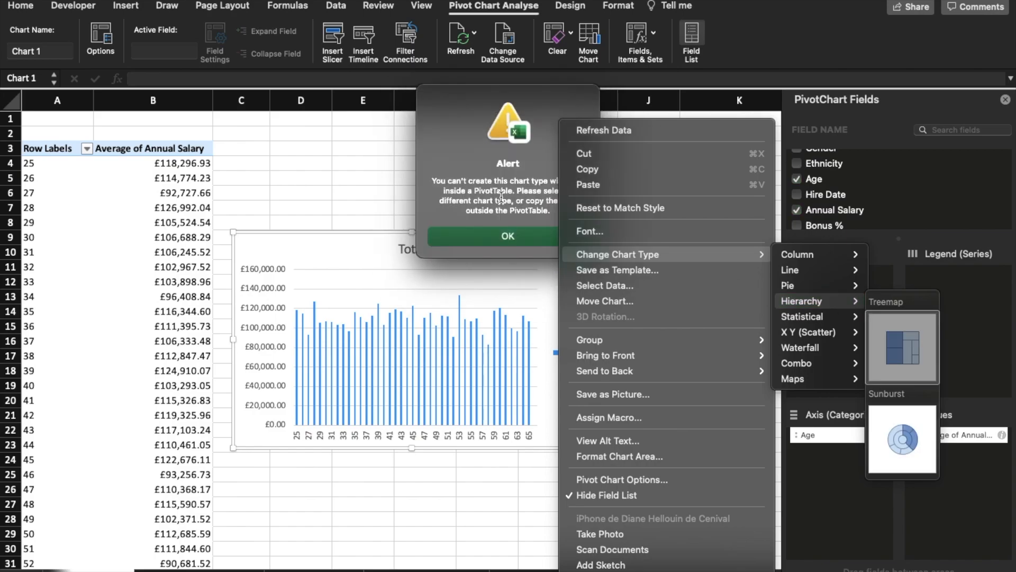
{"action": "left_click", "coordinate": [505, 237]}
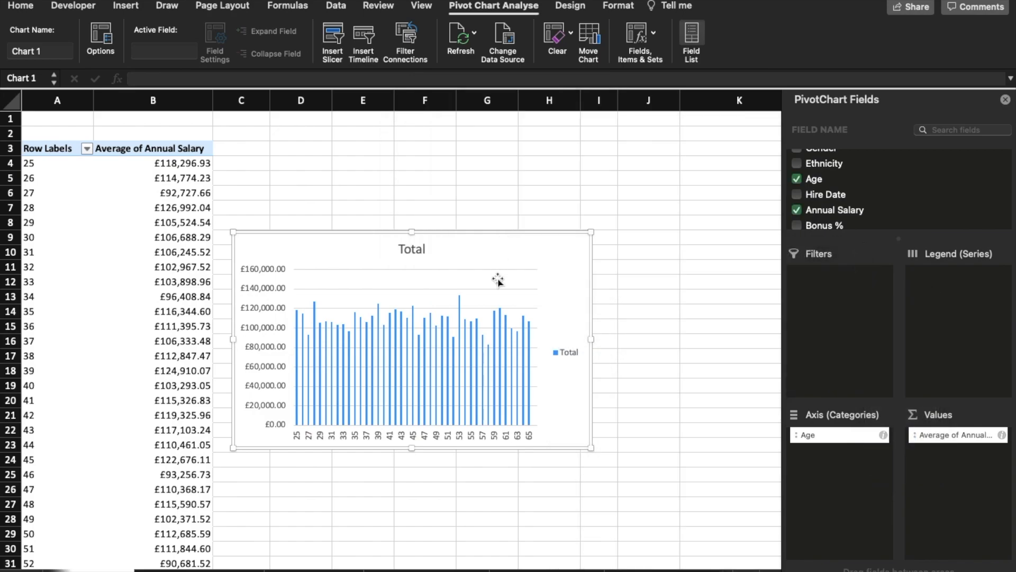
Step: Change the average salary by age chart to a pie chart
{"action": "right_click", "coordinate": [496, 278]}
{"action": "mouse_move", "coordinate": [559, 324]}
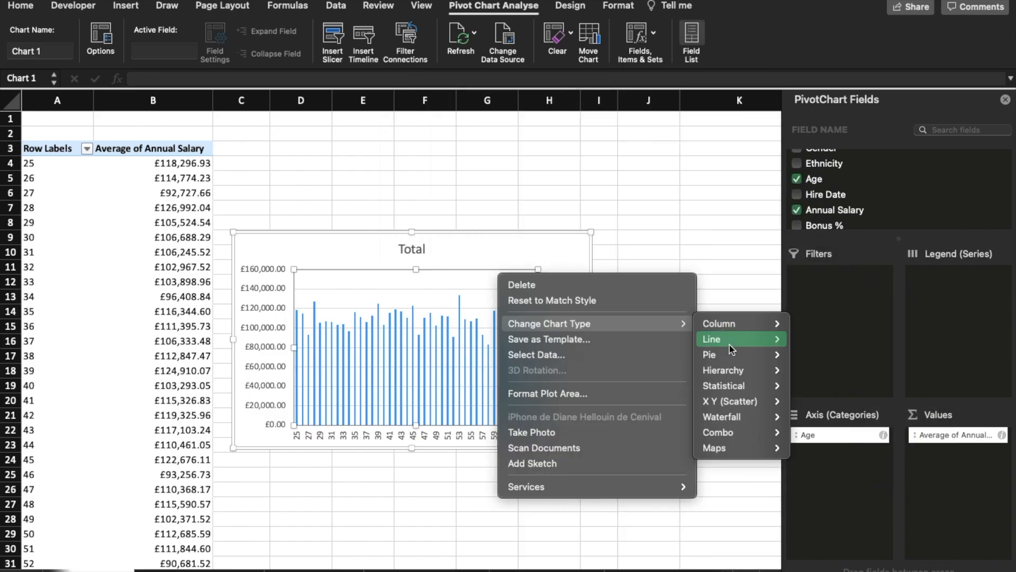
{"action": "mouse_move", "coordinate": [733, 354]}
{"action": "left_click", "coordinate": [843, 379]}
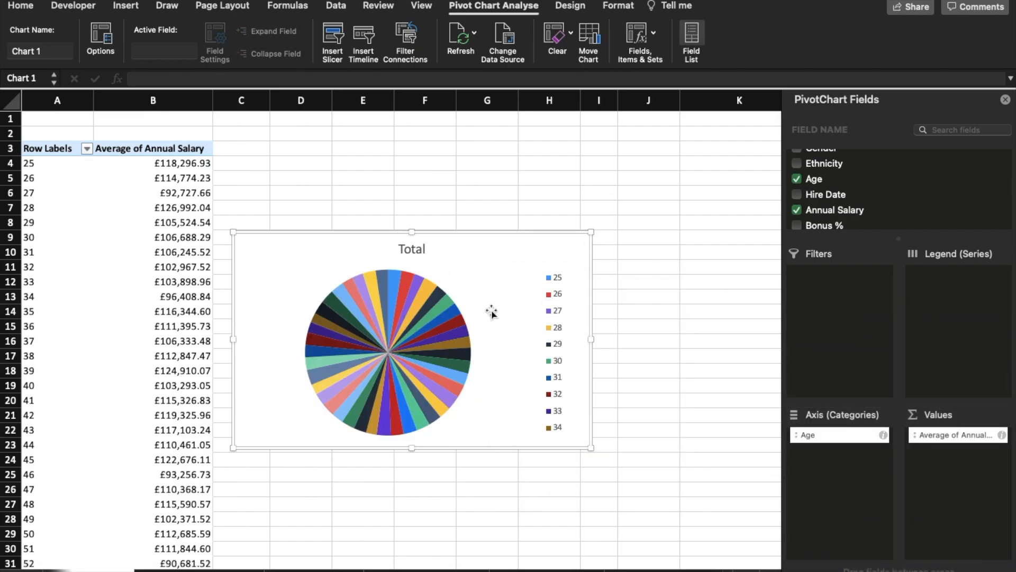
Step: Change the average salary by age chart to a 2-D line chart with markers
{"action": "right_click", "coordinate": [493, 271]}
{"action": "mouse_move", "coordinate": [539, 258]}
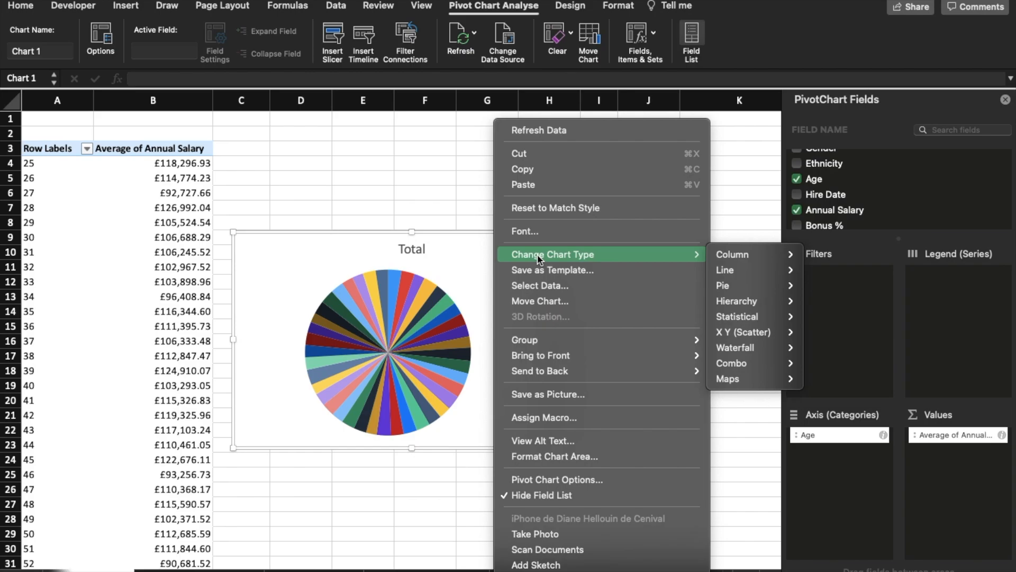
{"action": "mouse_move", "coordinate": [741, 270]}
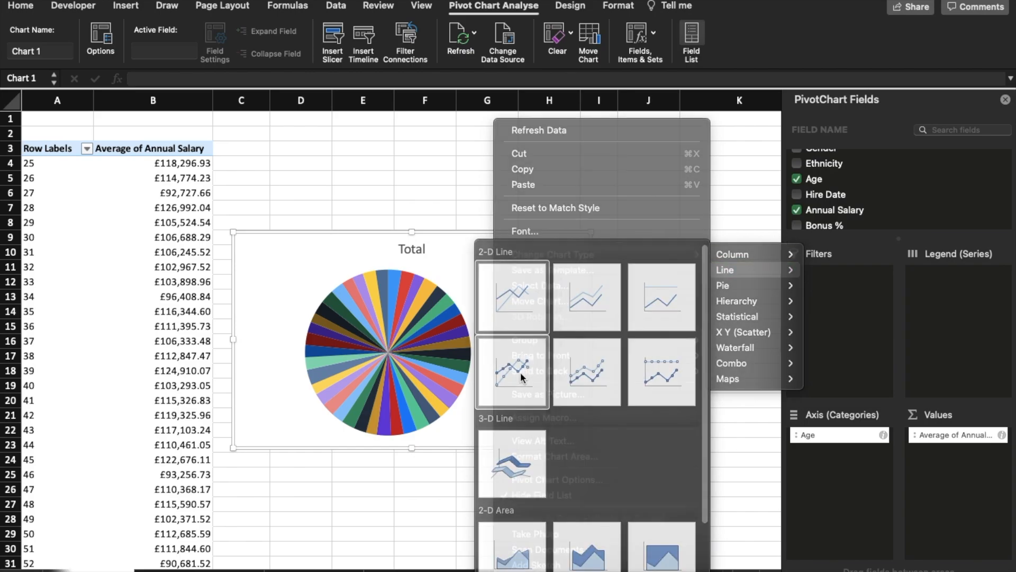
{"action": "left_click", "coordinate": [522, 376]}
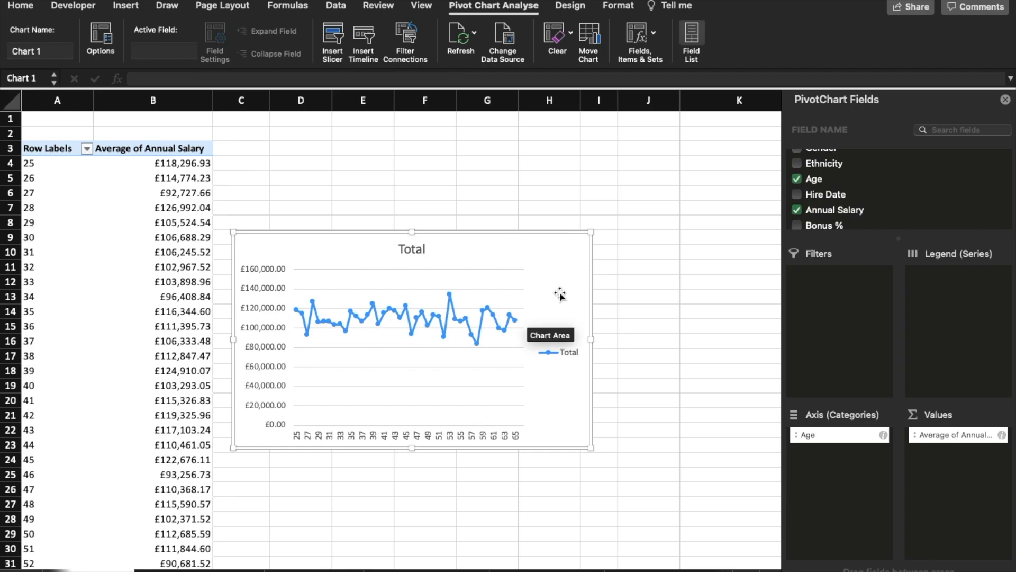
{"action": "scroll", "coordinate": [227, 494], "scroll_direction": "down", "scroll_amount": 1}
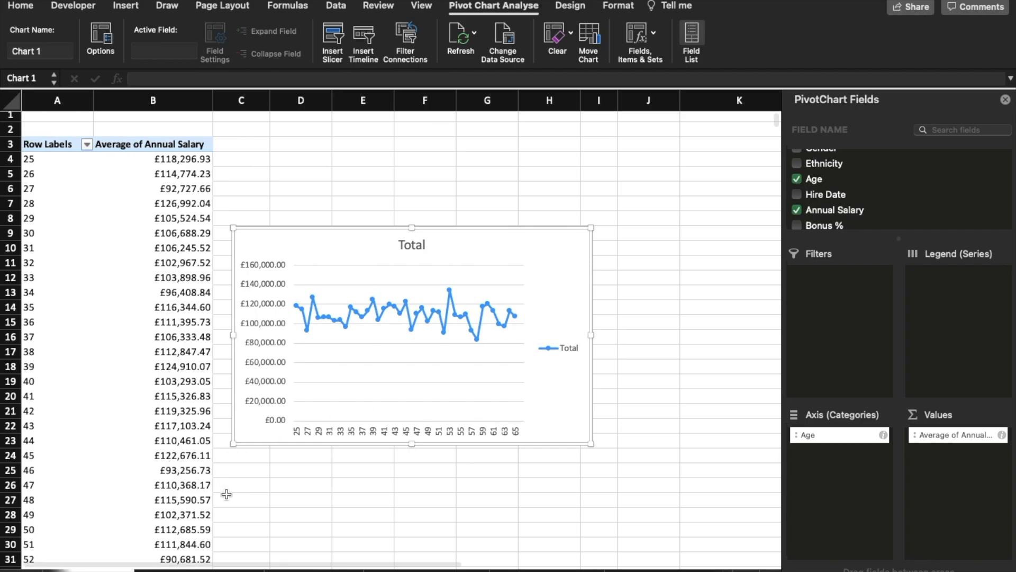
{"action": "scroll", "coordinate": [226, 494], "scroll_direction": "up", "scroll_amount": 1}
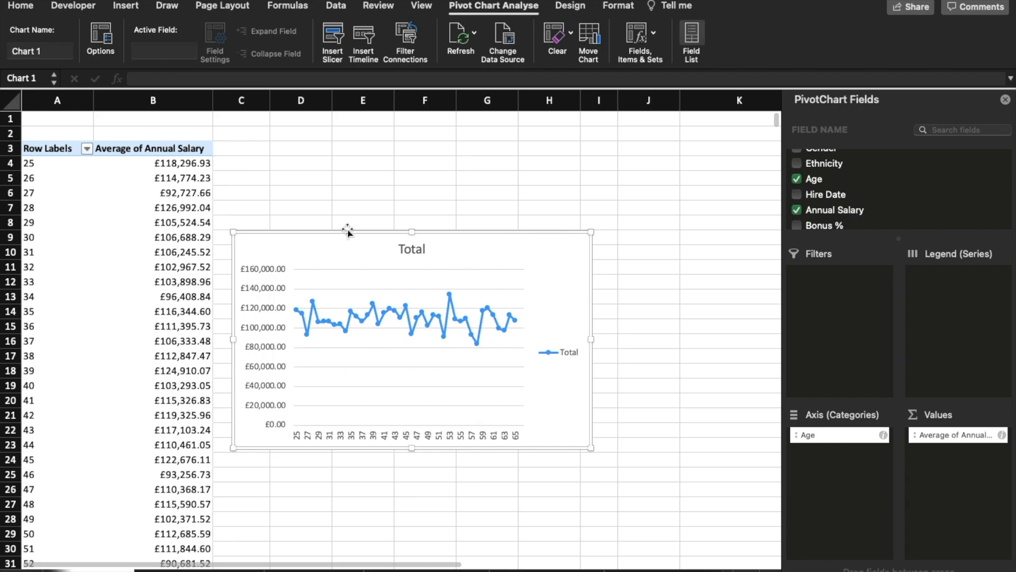
Step: Replace the line chart's title text with "Age per salaries"
{"action": "left_click", "coordinate": [420, 247]}
{"action": "double_click", "coordinate": [420, 247]}
{"action": "double_click", "coordinate": [408, 249]}
{"action": "type", "text": "Age per salaries"}
{"action": "left_click", "coordinate": [526, 252]}
Step: Paste the Age per salaries chart onto the dashboard sheet and place it directly right of the Nb of employee per city chart
{"action": "left_click", "coordinate": [11, 571]}
{"action": "left_click", "coordinate": [77, 570]}
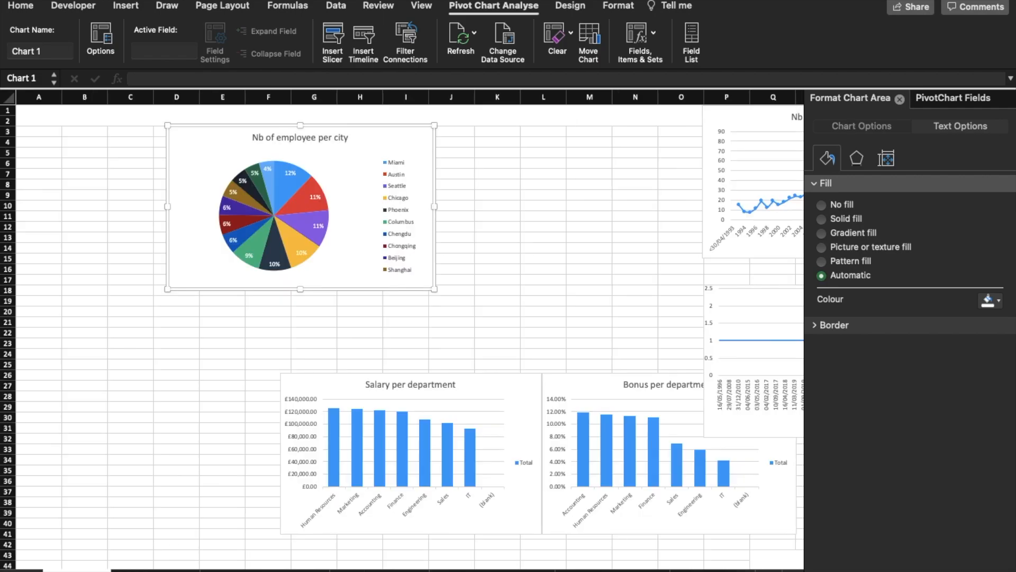
{"action": "left_click", "coordinate": [201, 340]}
{"action": "key", "text": "super+v"}
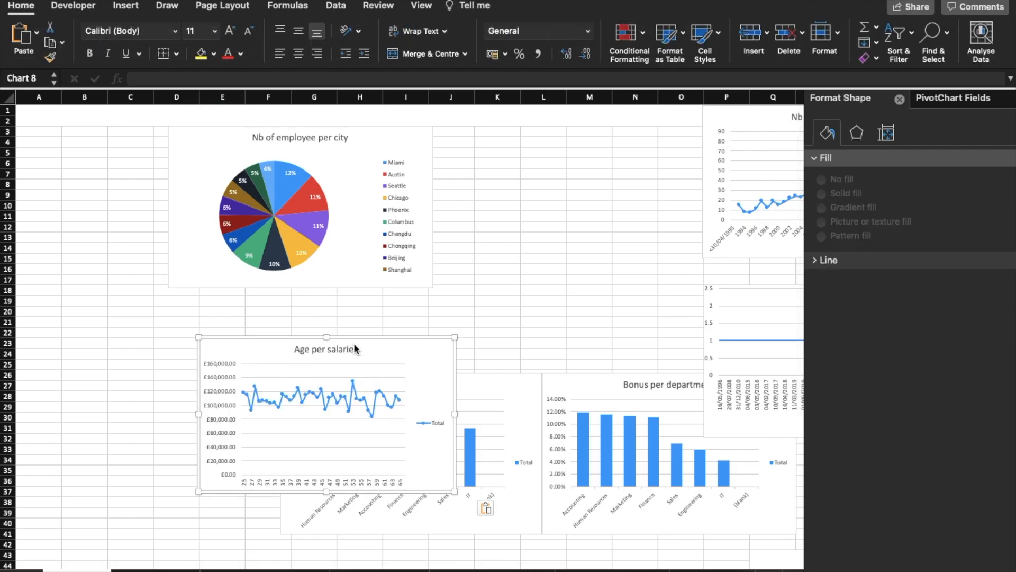
{"action": "left_click", "coordinate": [506, 292]}
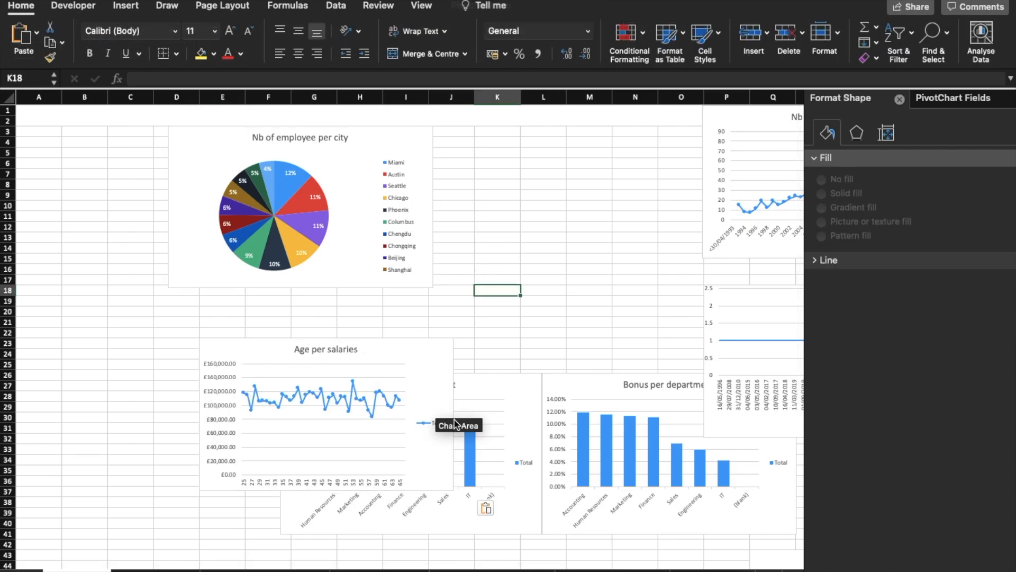
{"action": "left_click_drag", "start_coordinate": [425, 359], "coordinate": [654, 148]}
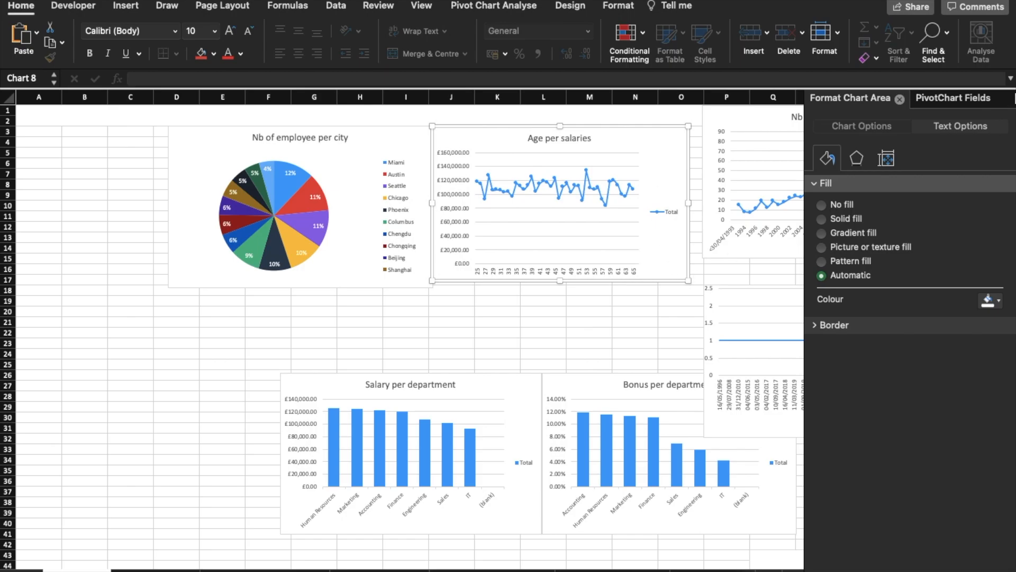
Step: Close the formatting and field panes, and move the Nb of hire per year chart directly below the Nb of employee per city chart
{"action": "left_click", "coordinate": [900, 99]}
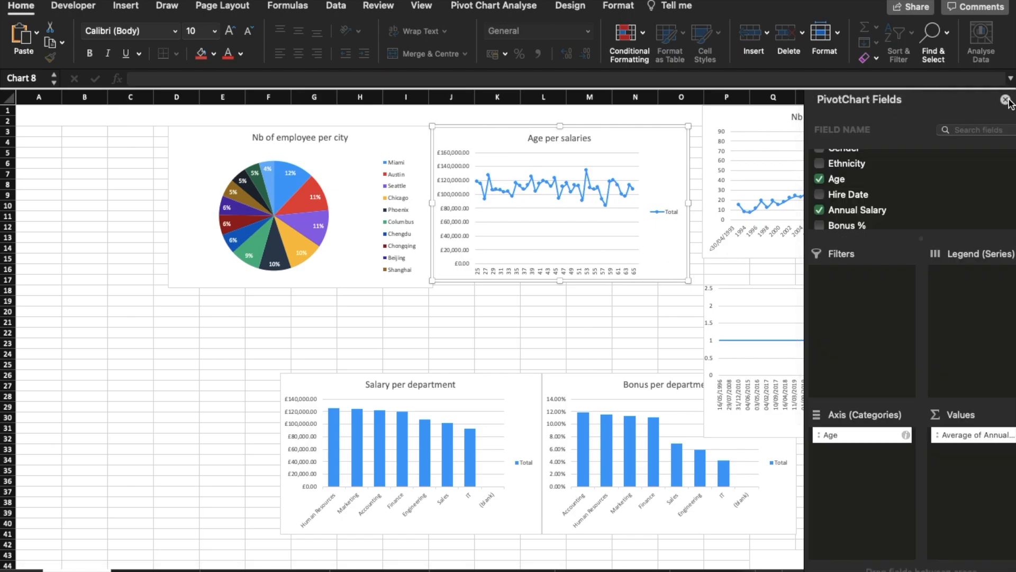
{"action": "left_click", "coordinate": [1005, 99]}
{"action": "left_click_drag", "start_coordinate": [938, 141], "coordinate": [406, 320]}
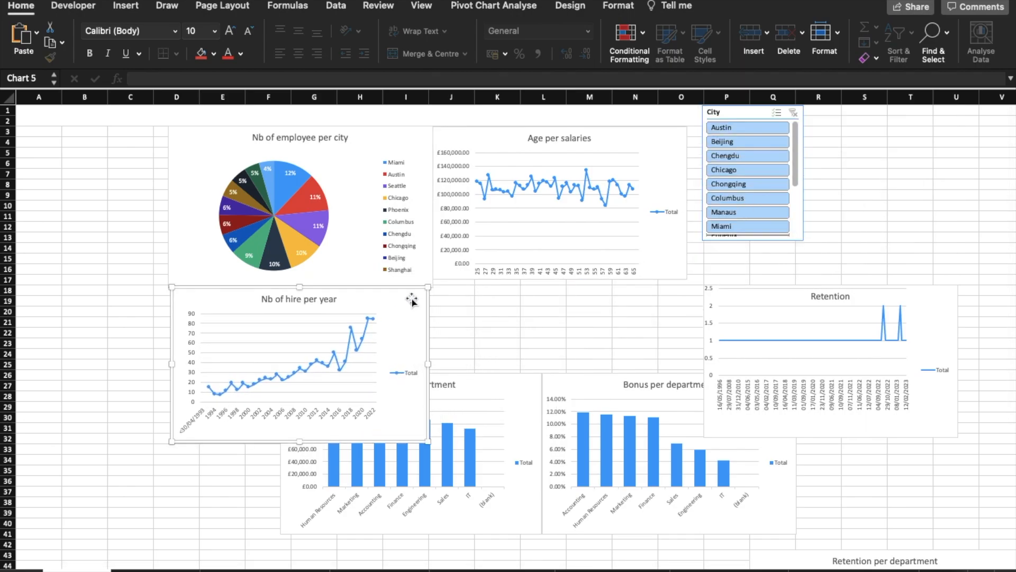
Step: Shrink the Nb of employee per city and Nb of hire per year charts into one column, and fit Age per salaries beside the pie chart
{"action": "left_click", "coordinate": [347, 257]}
{"action": "left_click_drag", "start_coordinate": [434, 289], "coordinate": [397, 279]}
{"action": "left_click_drag", "start_coordinate": [399, 316], "coordinate": [399, 308]}
{"action": "left_click_drag", "start_coordinate": [422, 430], "coordinate": [397, 412]}
{"action": "left_click_drag", "start_coordinate": [665, 236], "coordinate": [637, 239]}
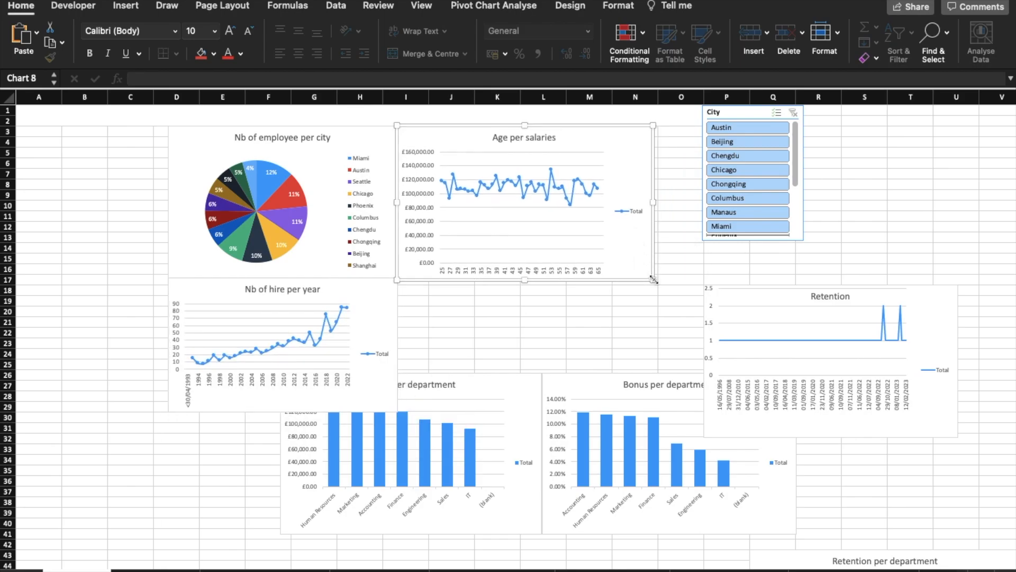
{"action": "left_click_drag", "start_coordinate": [653, 279], "coordinate": [651, 276]}
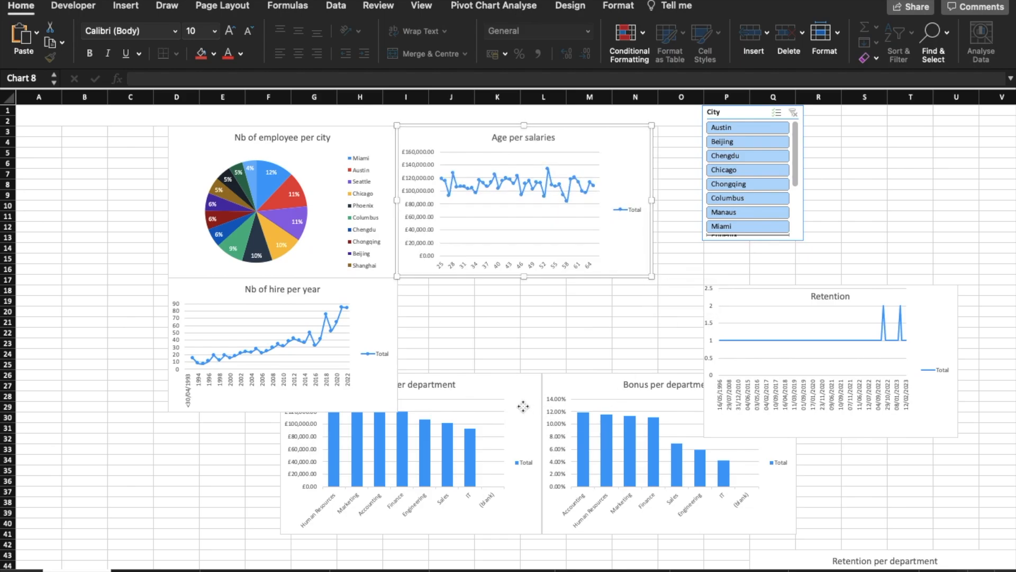
Step: Place the Salary per department chart directly below Age per salaries, matching its width, and align the bottom edge of Nb of hire per year with it
{"action": "left_click_drag", "start_coordinate": [523, 406], "coordinate": [642, 310]}
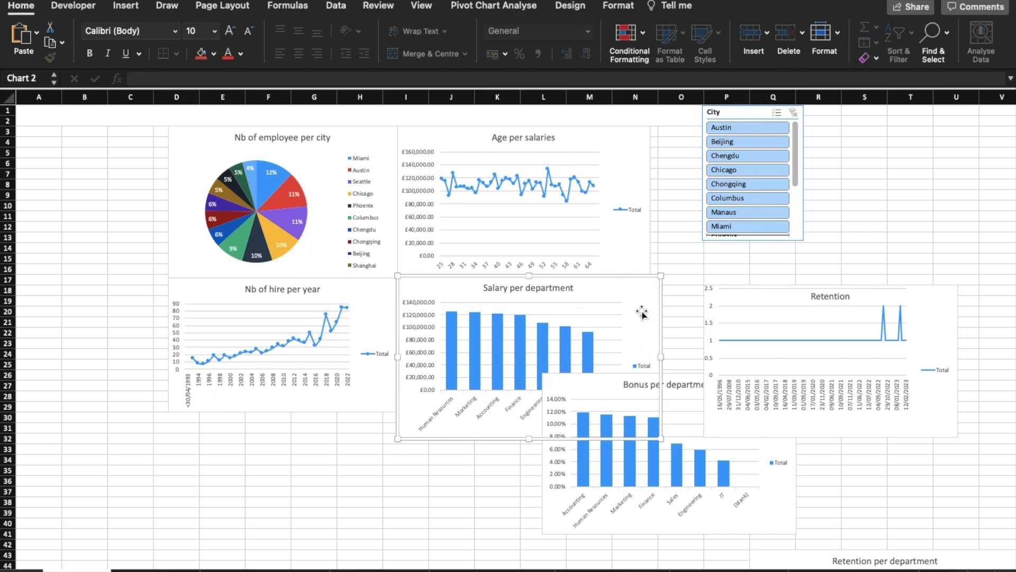
{"action": "left_click_drag", "start_coordinate": [694, 405], "coordinate": [357, 480]}
{"action": "left_click", "coordinate": [651, 430]}
{"action": "left_click_drag", "start_coordinate": [663, 441], "coordinate": [651, 421]}
{"action": "left_click", "coordinate": [334, 402]}
{"action": "left_click_drag", "start_coordinate": [280, 413], "coordinate": [281, 422]}
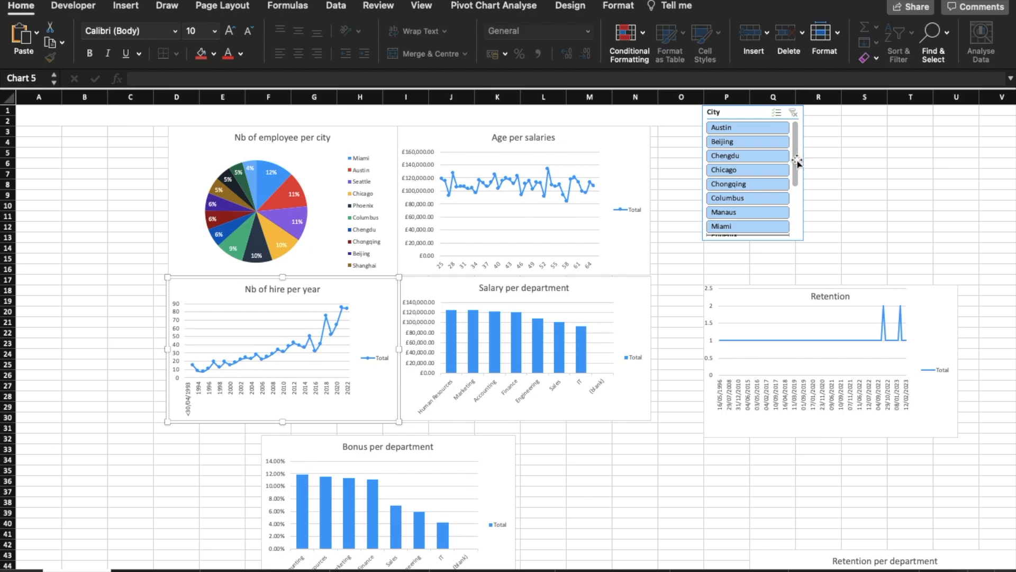
Step: Place the Bonus per department chart directly below Nb of hire per year and shrink it to the column width
{"action": "scroll", "coordinate": [619, 411], "scroll_direction": "down", "scroll_amount": 4}
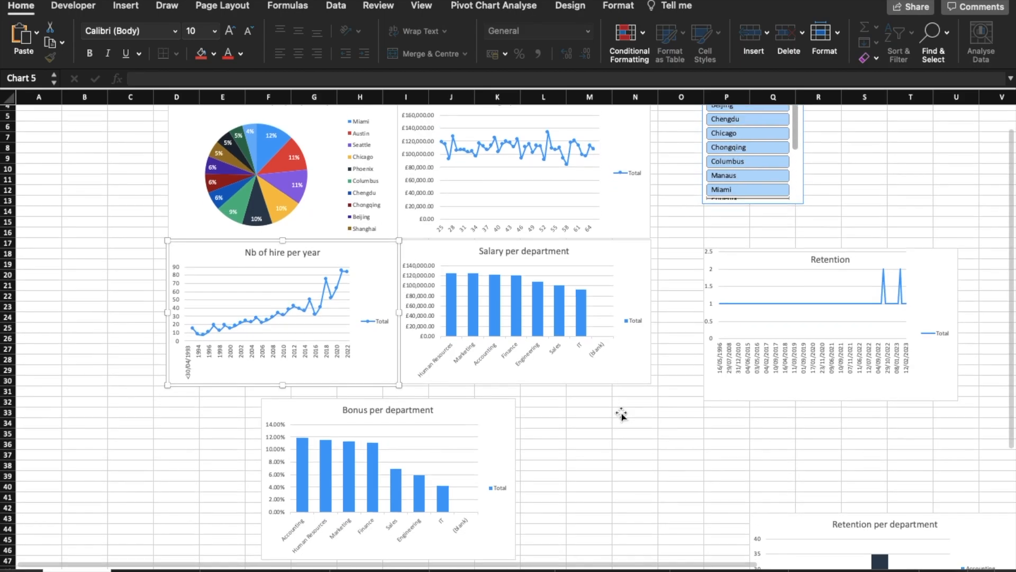
{"action": "left_click_drag", "start_coordinate": [490, 404], "coordinate": [395, 390]}
{"action": "left_click_drag", "start_coordinate": [427, 539], "coordinate": [402, 522]}
Step: Move Salary per department beside Bonus per department, and fit a resized Retention per department chart into the space below Age per salaries
{"action": "left_click_drag", "start_coordinate": [793, 519], "coordinate": [577, 427]}
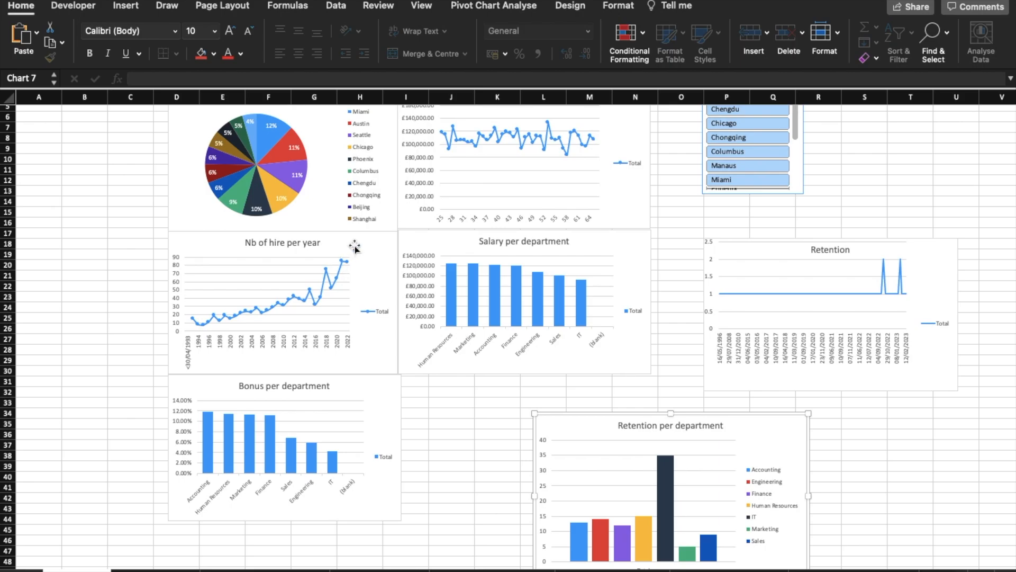
{"action": "left_click_drag", "start_coordinate": [594, 254], "coordinate": [599, 397]}
{"action": "left_click_drag", "start_coordinate": [756, 449], "coordinate": [618, 255]}
{"action": "left_click_drag", "start_coordinate": [671, 386], "coordinate": [635, 341]}
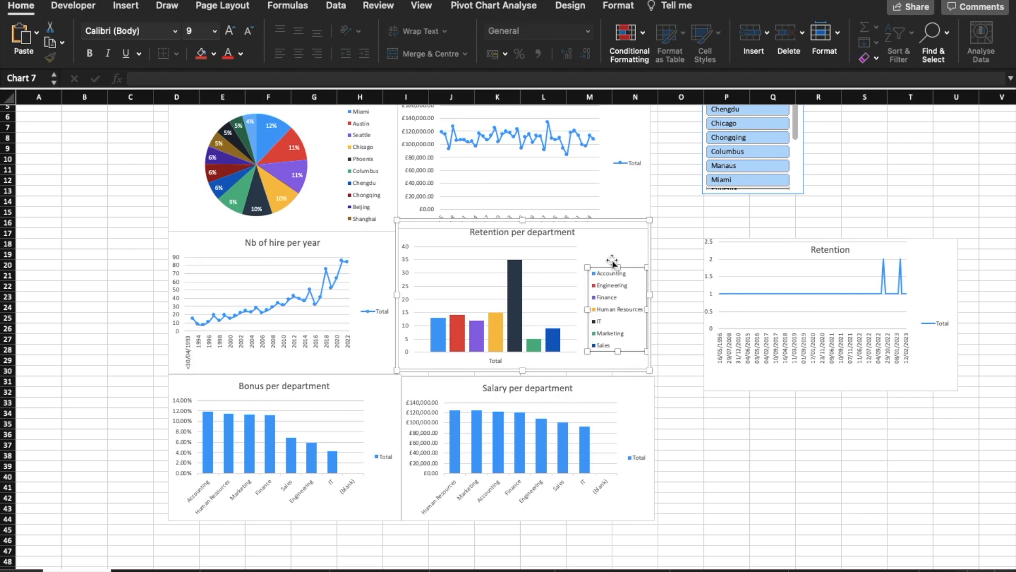
{"action": "left_click_drag", "start_coordinate": [625, 240], "coordinate": [627, 251]}
Step: Delete the Retention line chart from the dashboard
{"action": "left_click", "coordinate": [748, 395]}
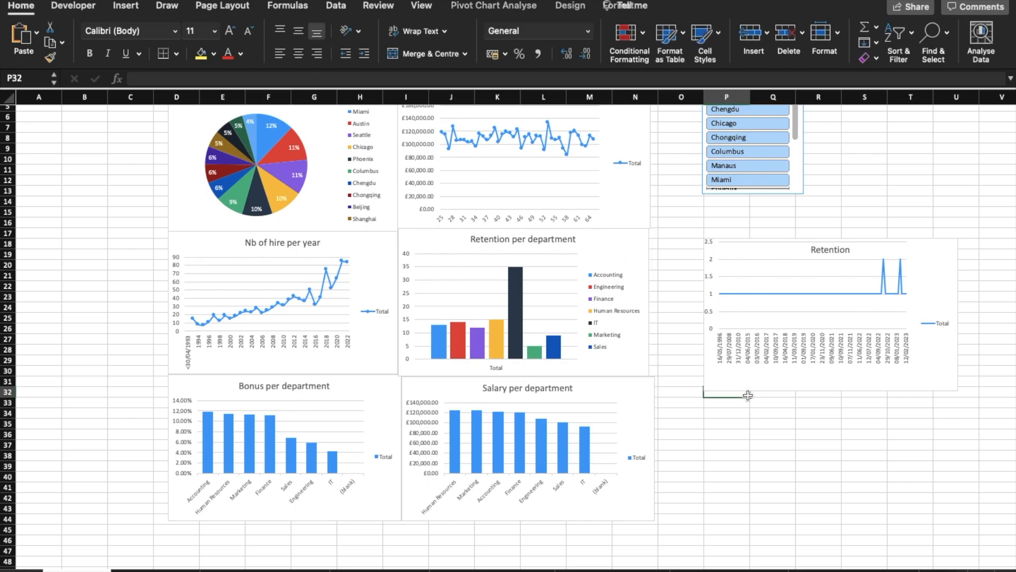
{"action": "left_click_drag", "start_coordinate": [941, 284], "coordinate": [888, 274]}
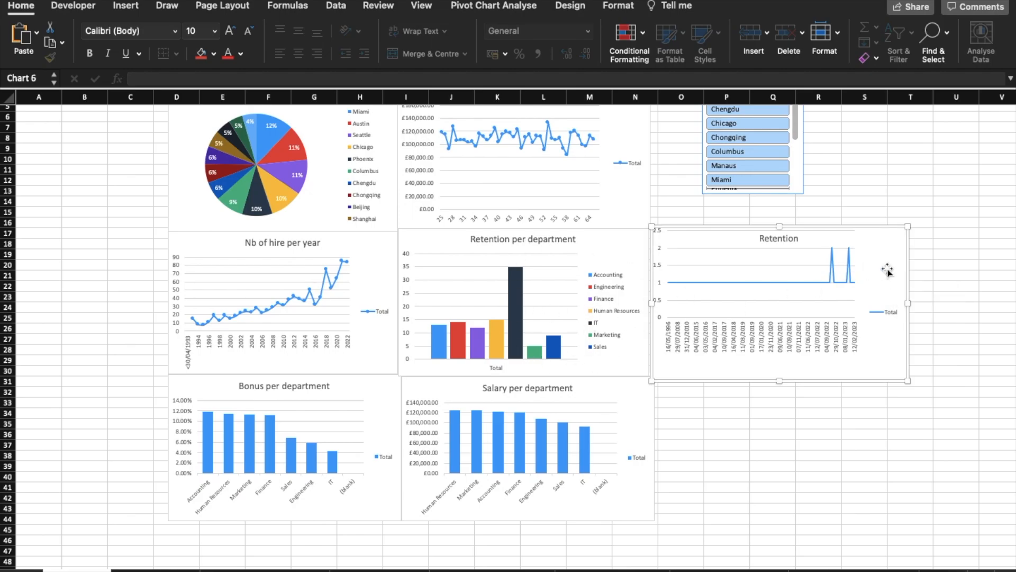
{"action": "key", "text": "Delete"}
{"action": "scroll", "coordinate": [881, 269], "scroll_direction": "up", "scroll_amount": 3}
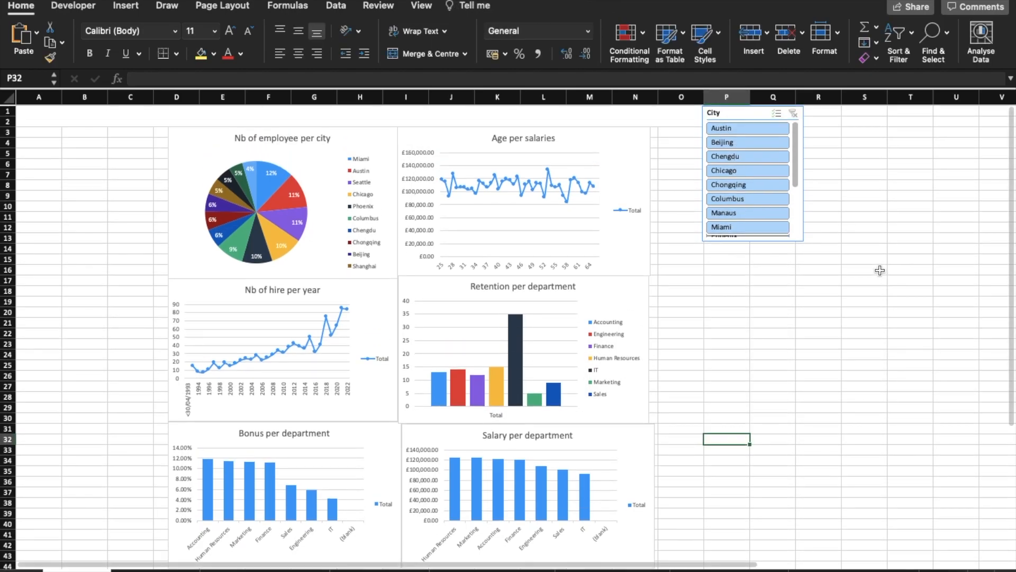
Step: Move the City slicer directly to the right of the Age per salaries chart, aligned with its top edge
{"action": "scroll", "coordinate": [799, 227], "scroll_direction": "down", "scroll_amount": 3}
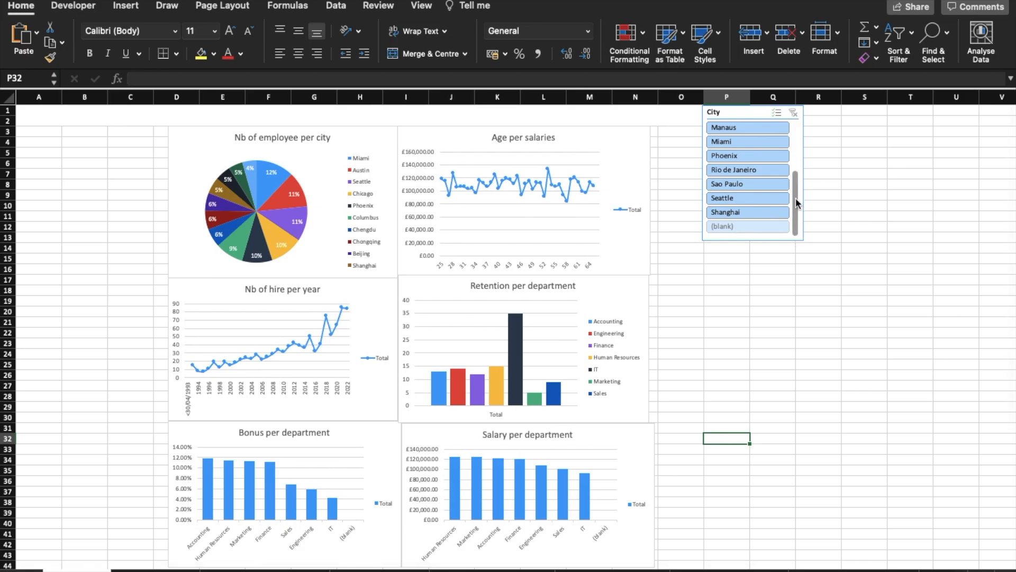
{"action": "scroll", "coordinate": [796, 198], "scroll_direction": "up", "scroll_amount": 3}
{"action": "left_click_drag", "start_coordinate": [743, 116], "coordinate": [692, 135]}
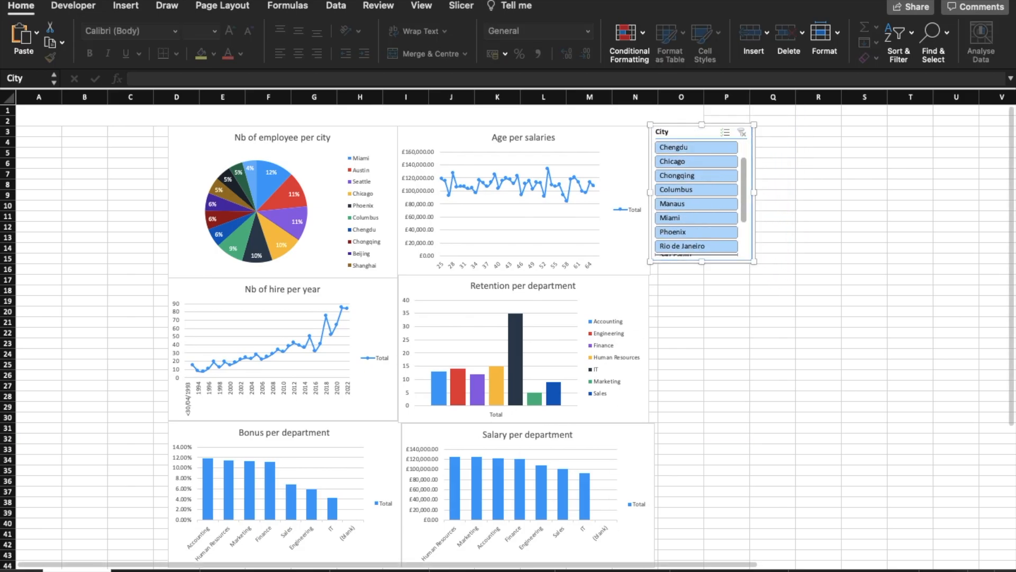
Step: Open the sheet with the average annual salary per employee and try selecting its whole pivot table
{"action": "left_click", "coordinate": [853, 570]}
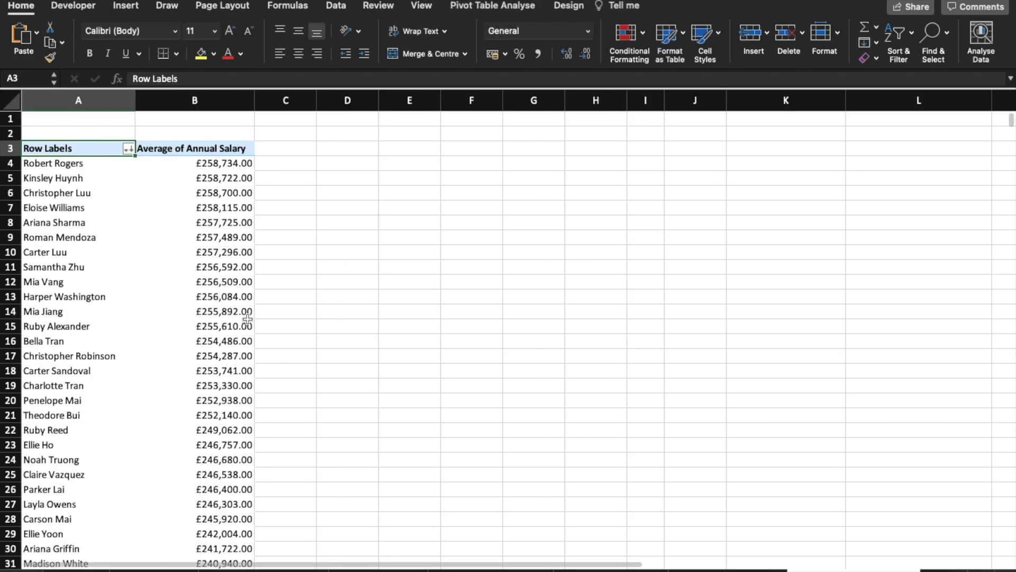
{"action": "left_click", "coordinate": [163, 307]}
{"action": "left_click_drag", "start_coordinate": [69, 151], "coordinate": [254, 564]}
{"action": "scroll", "coordinate": [239, 486], "scroll_direction": "up", "scroll_amount": 20}
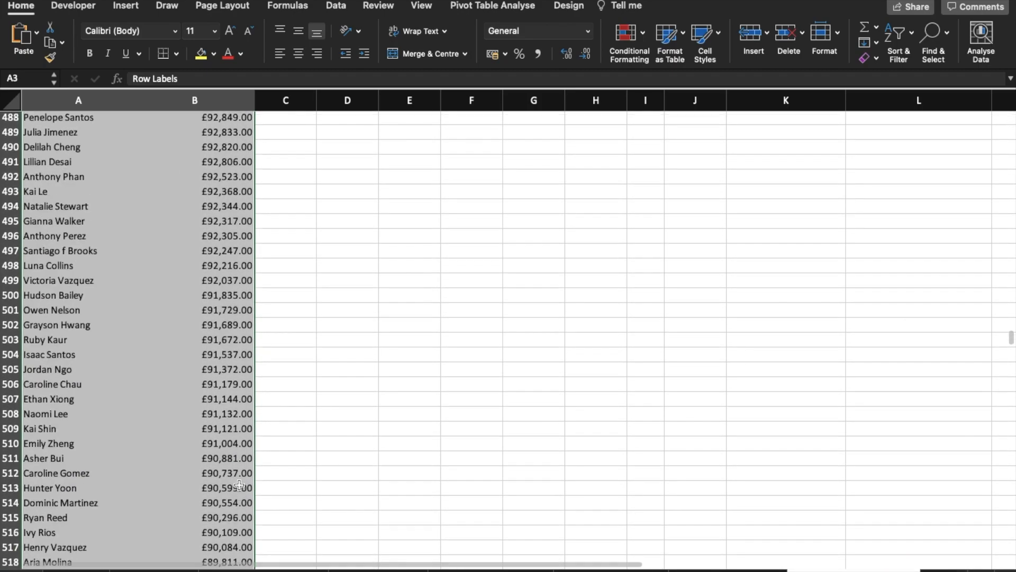
{"action": "scroll", "coordinate": [239, 485], "scroll_direction": "up", "scroll_amount": 20}
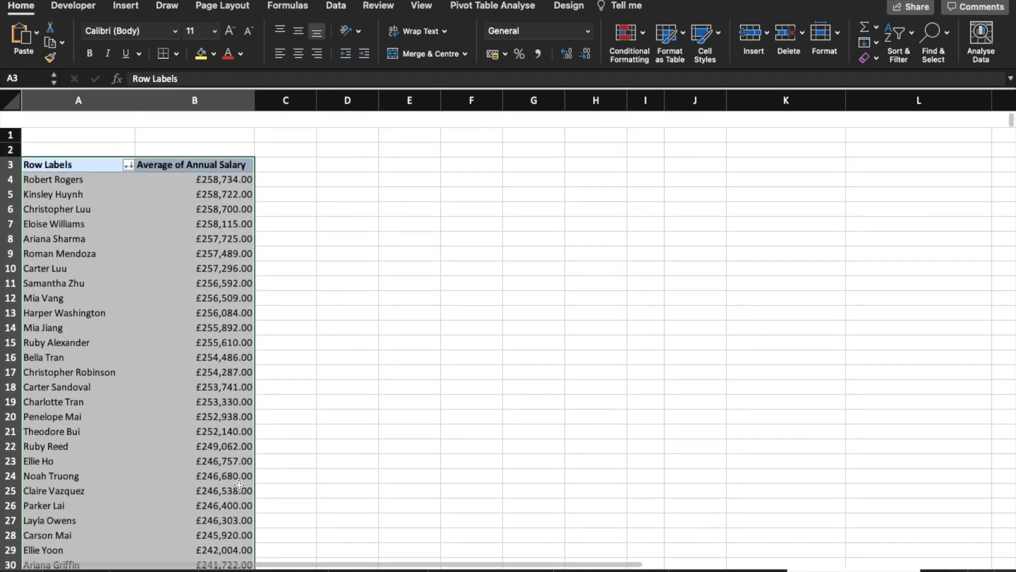
{"action": "left_click", "coordinate": [194, 311]}
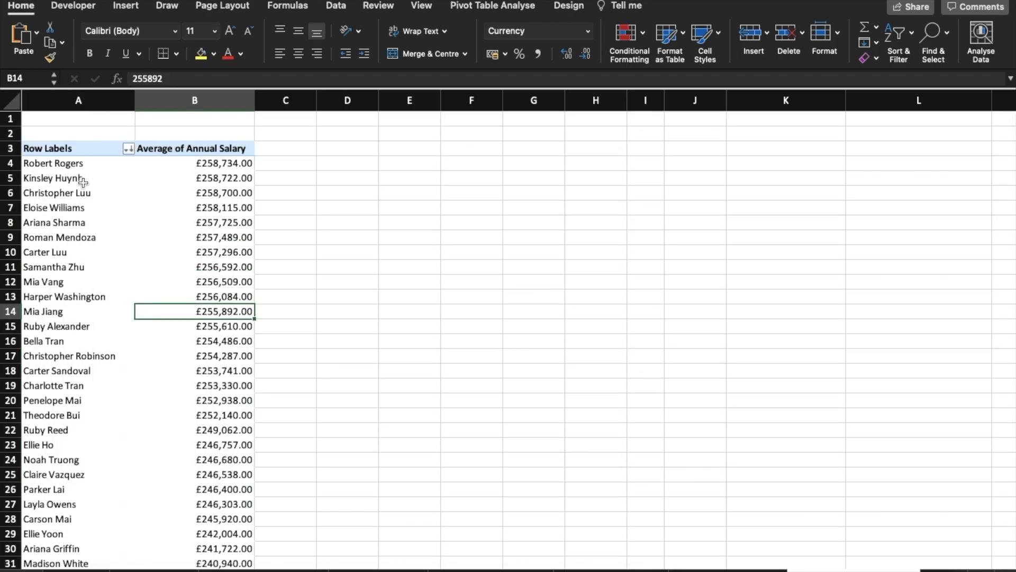
{"action": "left_click", "coordinate": [82, 163]}
{"action": "left_click", "coordinate": [482, 6]}
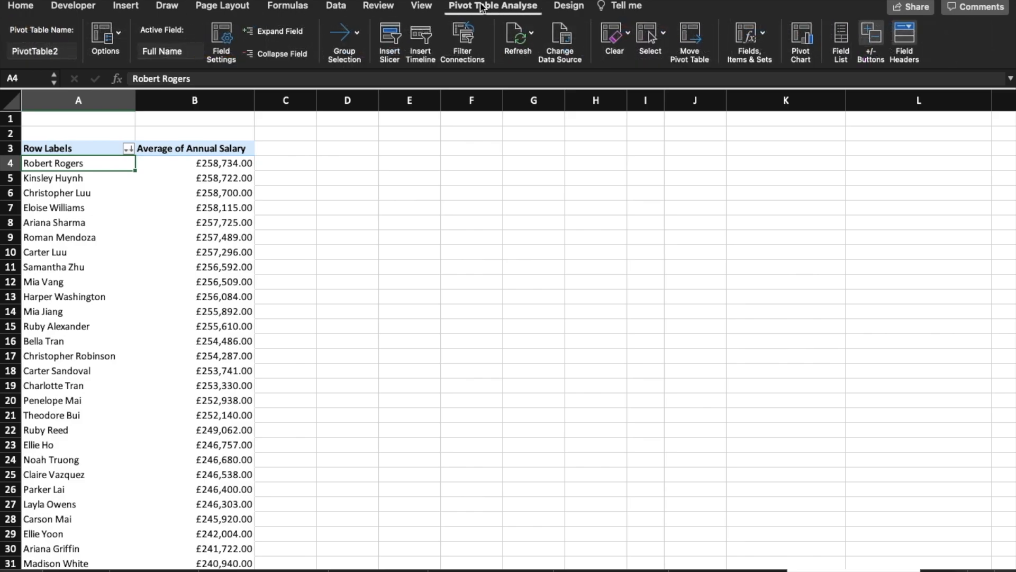
{"action": "left_click", "coordinate": [106, 43]}
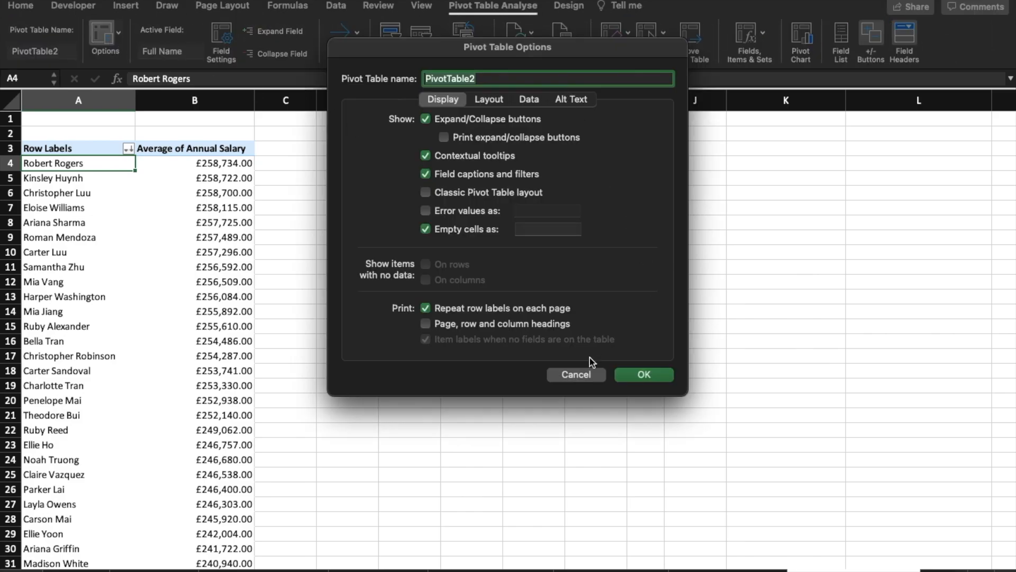
{"action": "left_click", "coordinate": [574, 374]}
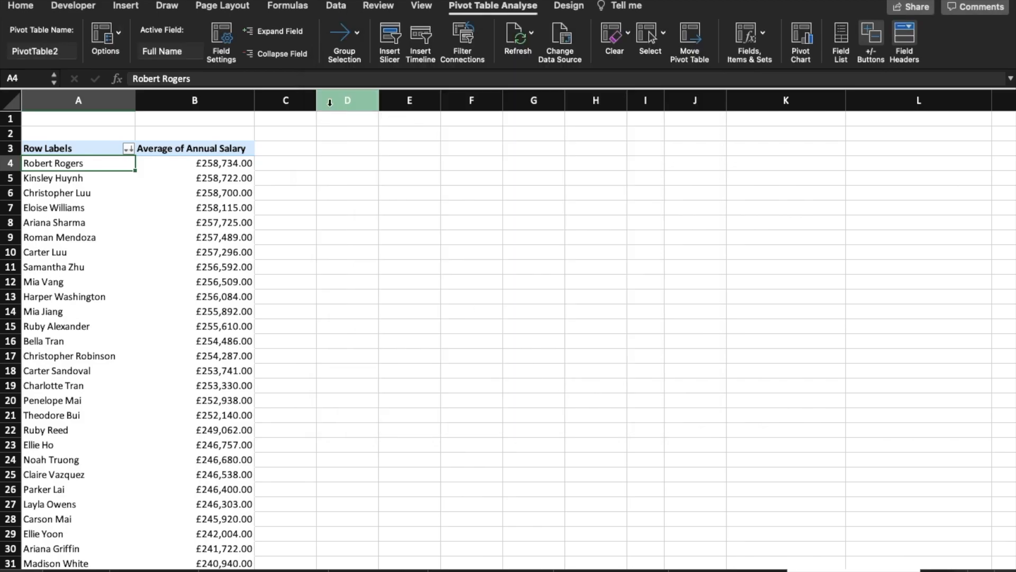
Step: Copy the entire average annual salary per employee pivot table and paste it into the dashboard sheet starting at cell A3
{"action": "left_click", "coordinate": [65, 151]}
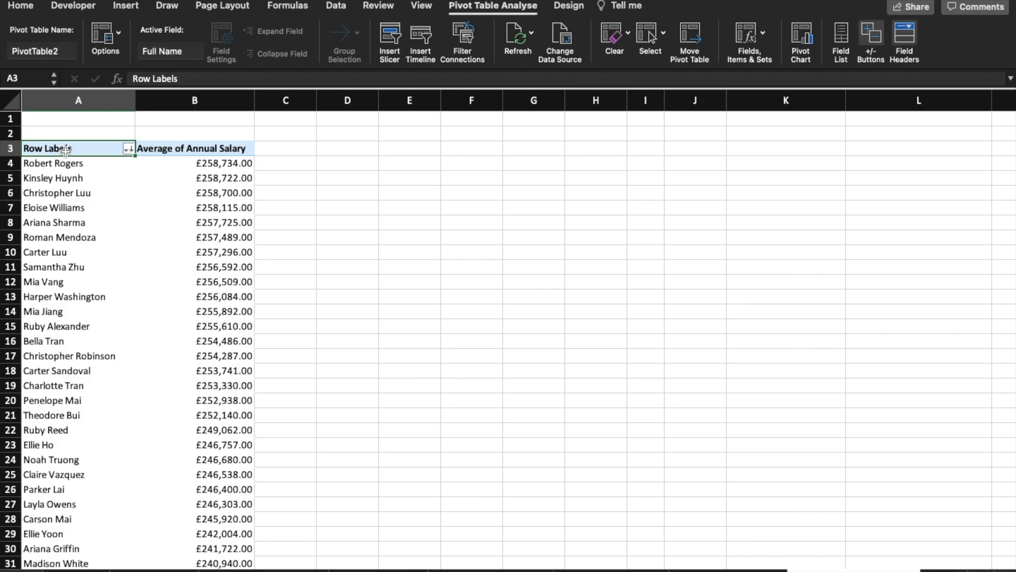
{"action": "key", "text": "shift+Right"}
{"action": "key", "text": "shift+super+Down"}
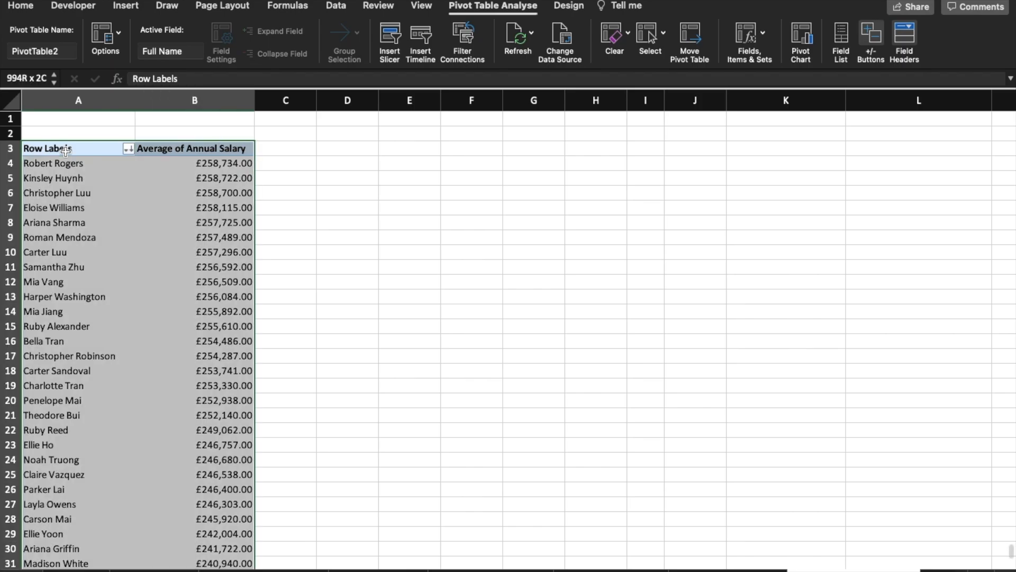
{"action": "key", "text": "super+c"}
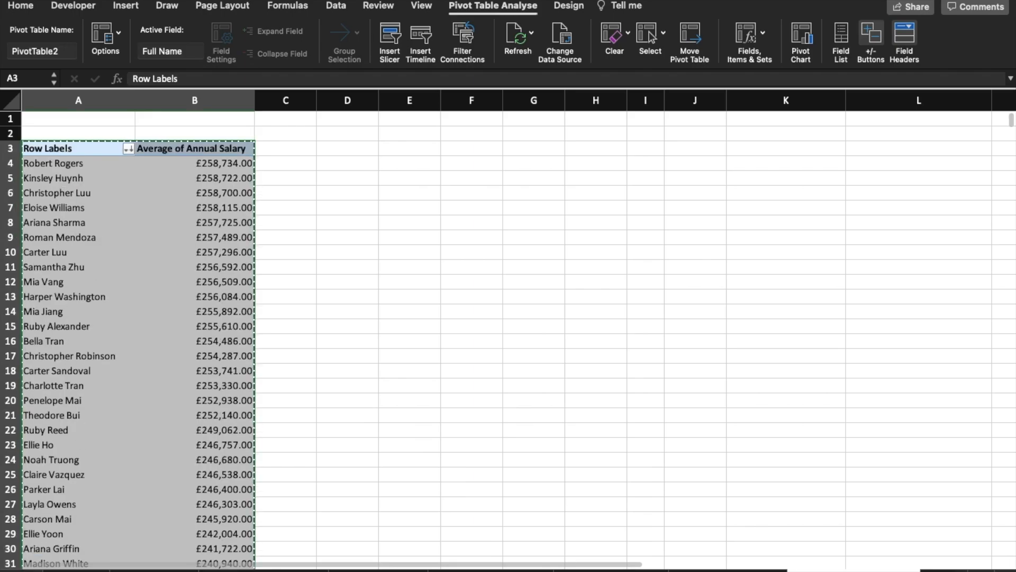
{"action": "left_click", "coordinate": [83, 569]}
{"action": "left_click", "coordinate": [39, 131]}
{"action": "key", "text": "super+v"}
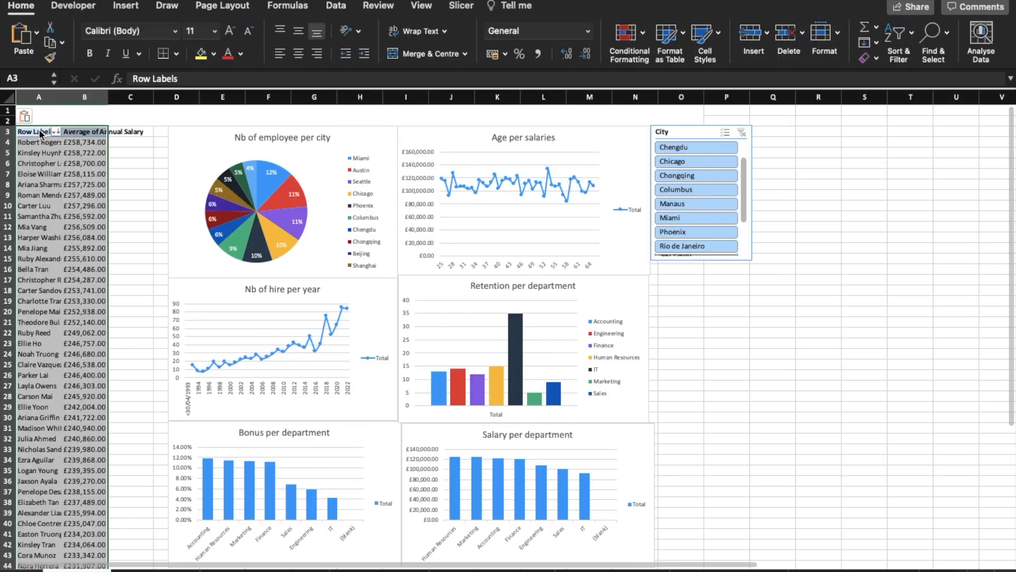
Step: Widen column B to fit the Average of Annual Salary header and hide the empty column C
{"action": "mouse_move", "coordinate": [109, 98]}
{"action": "left_mouse_down"}
{"action": "mouse_move", "coordinate": [155, 98]}
{"action": "mouse_move", "coordinate": [109, 98]}
{"action": "left_mouse_up"}
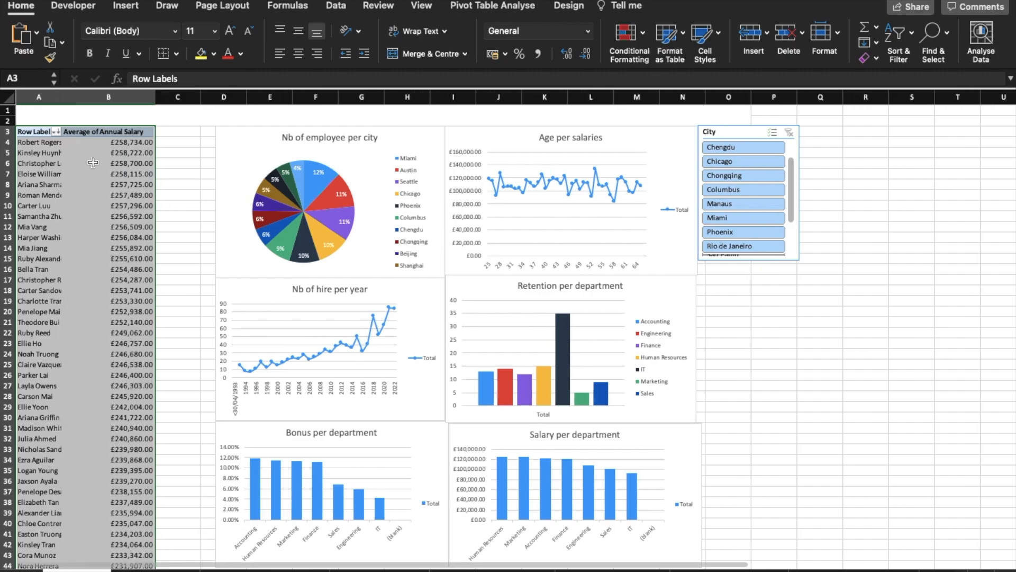
{"action": "left_click", "coordinate": [42, 152]}
{"action": "left_click", "coordinate": [96, 230]}
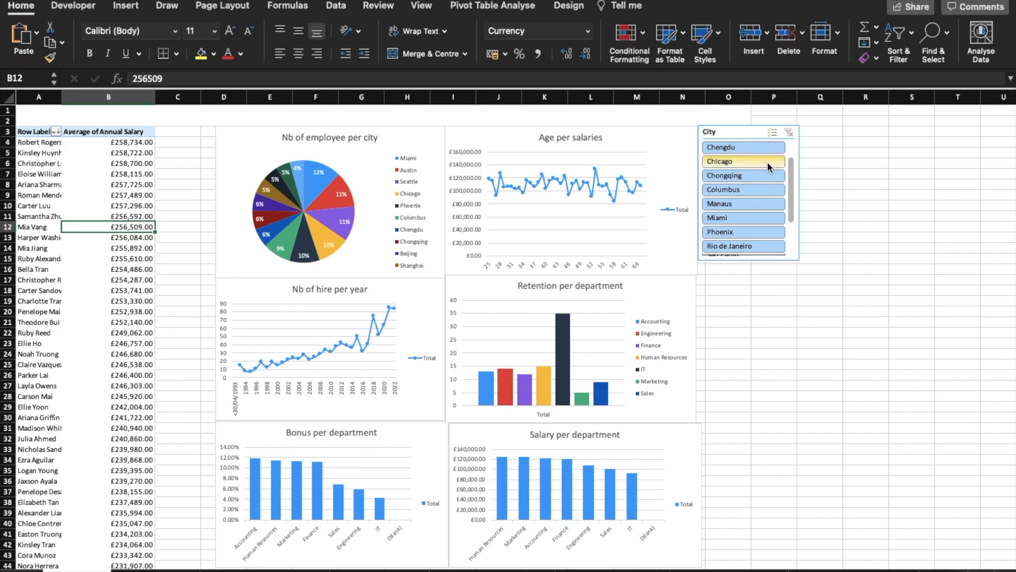
{"action": "left_click", "coordinate": [173, 97]}
{"action": "right_click", "coordinate": [172, 97]}
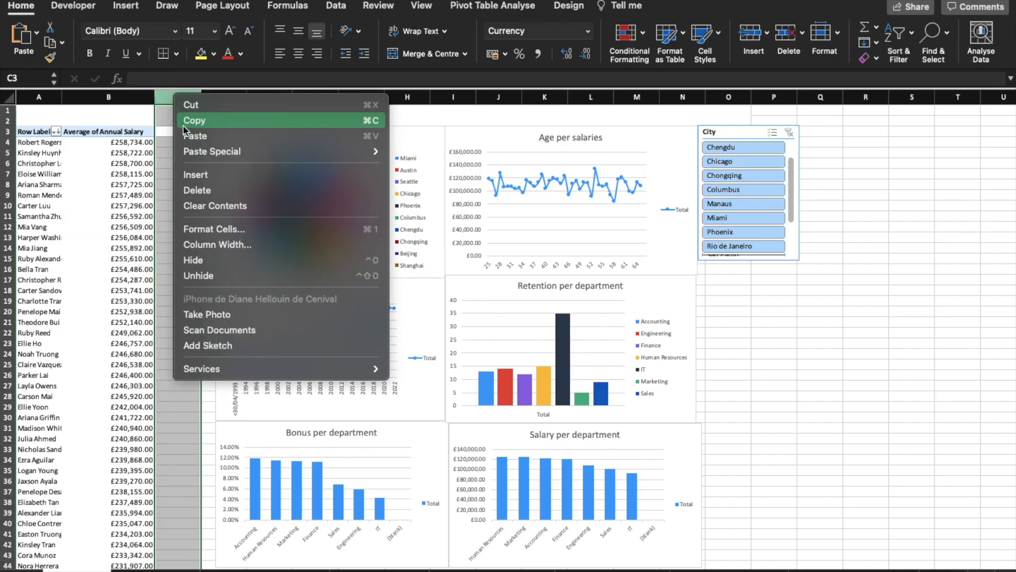
{"action": "left_click", "coordinate": [233, 261]}
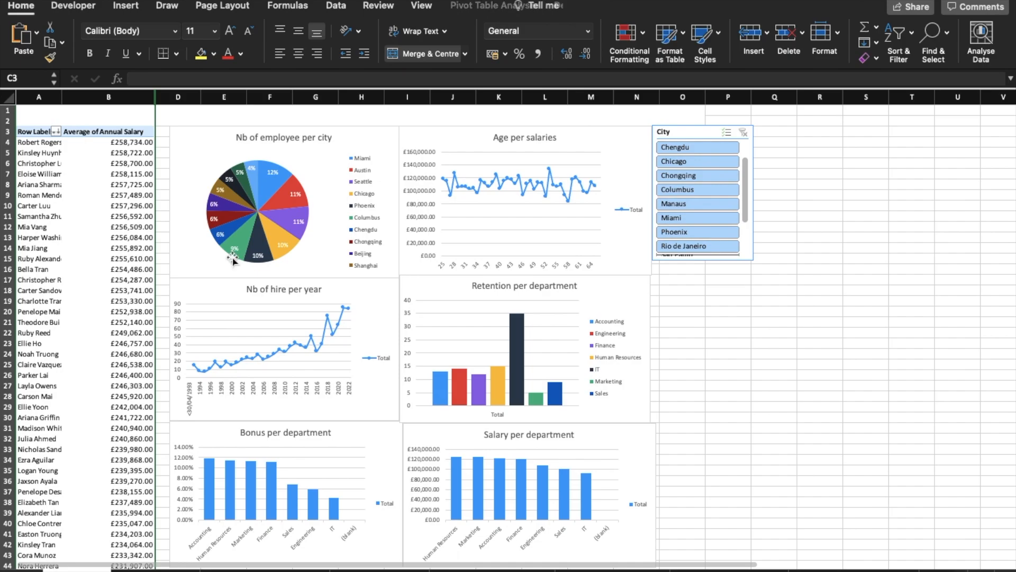
{"action": "left_click", "coordinate": [808, 345]}
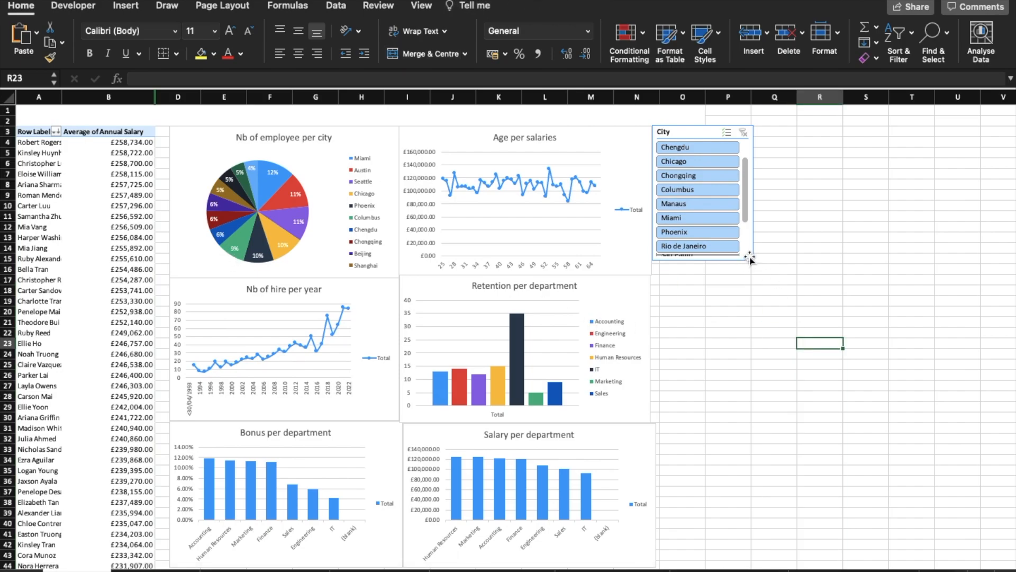
Step: Confirm the City slicer's report connections, including the Dashboard pivot table, and filter the dashboard to Miami
{"action": "scroll", "coordinate": [750, 255], "scroll_direction": "down", "scroll_amount": 3}
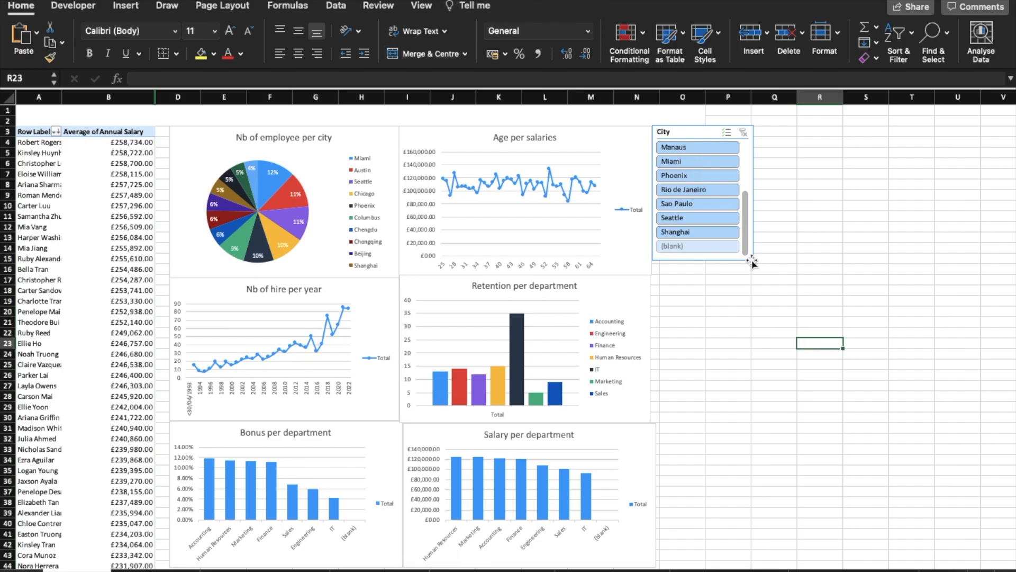
{"action": "left_click", "coordinate": [752, 203]}
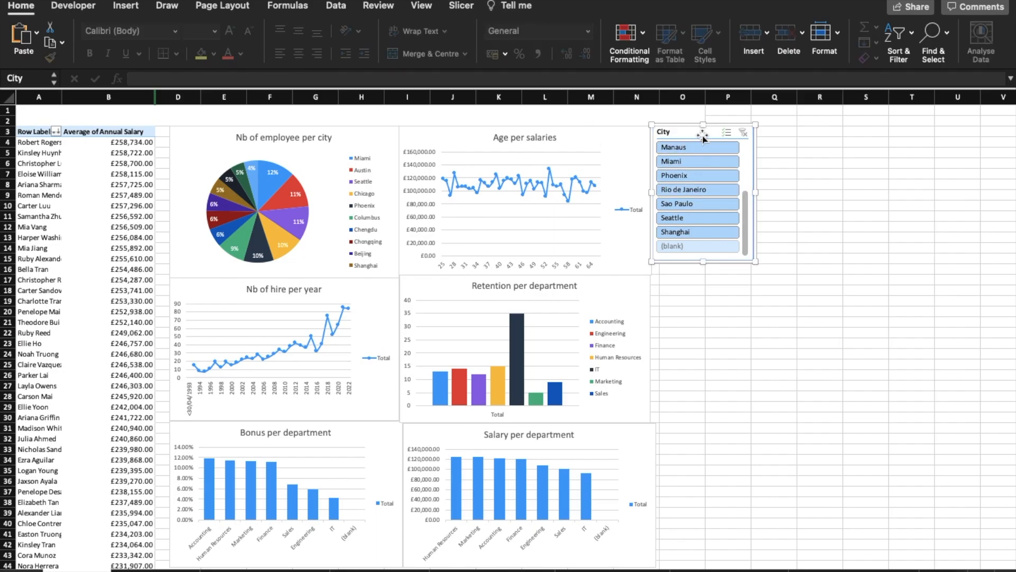
{"action": "right_click", "coordinate": [704, 139]}
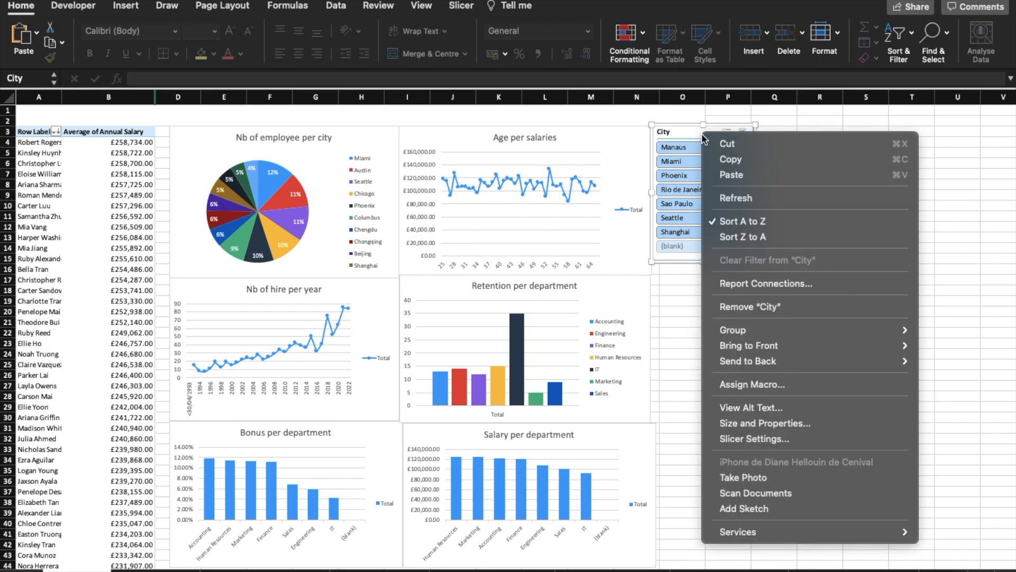
{"action": "left_click", "coordinate": [748, 283]}
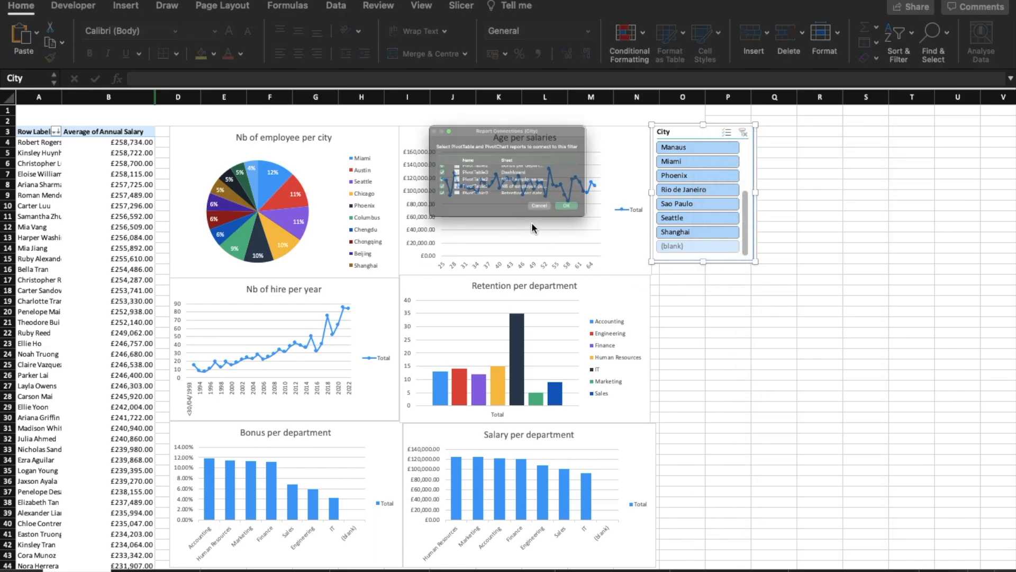
{"action": "scroll", "coordinate": [404, 189], "scroll_direction": "down", "scroll_amount": 2}
{"action": "scroll", "coordinate": [403, 188], "scroll_direction": "up", "scroll_amount": 3}
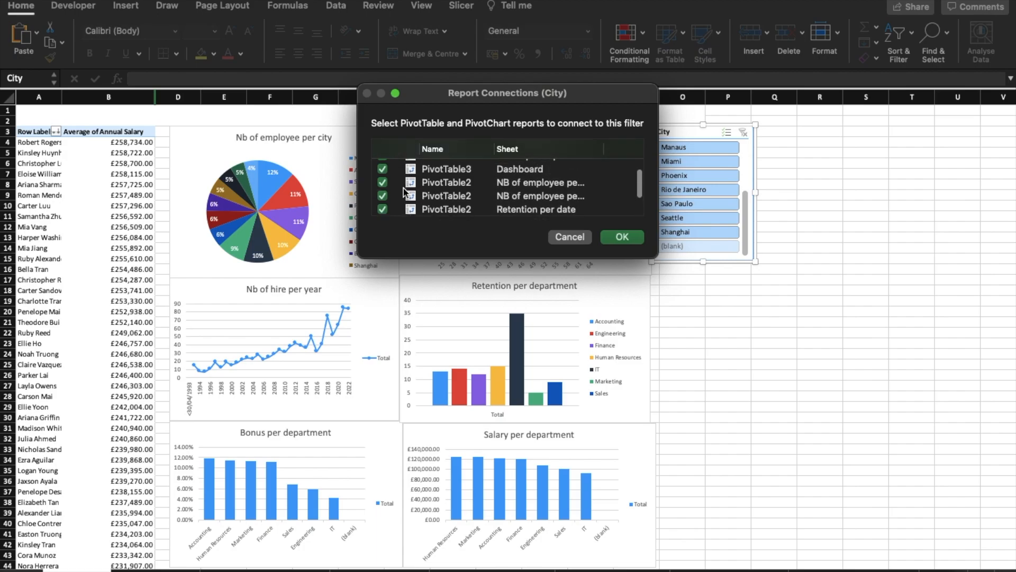
{"action": "left_click", "coordinate": [619, 237]}
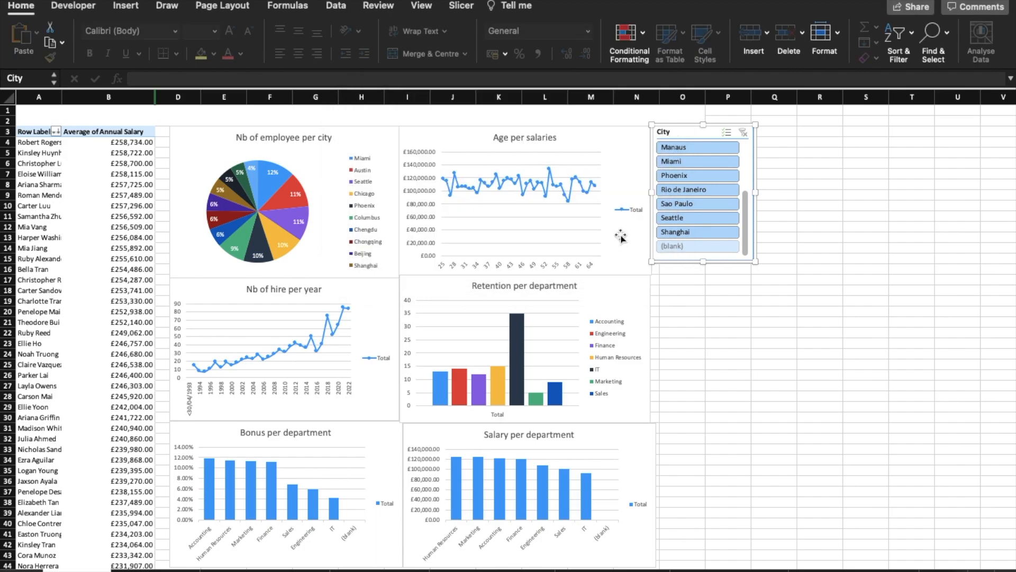
{"action": "left_click", "coordinate": [692, 161]}
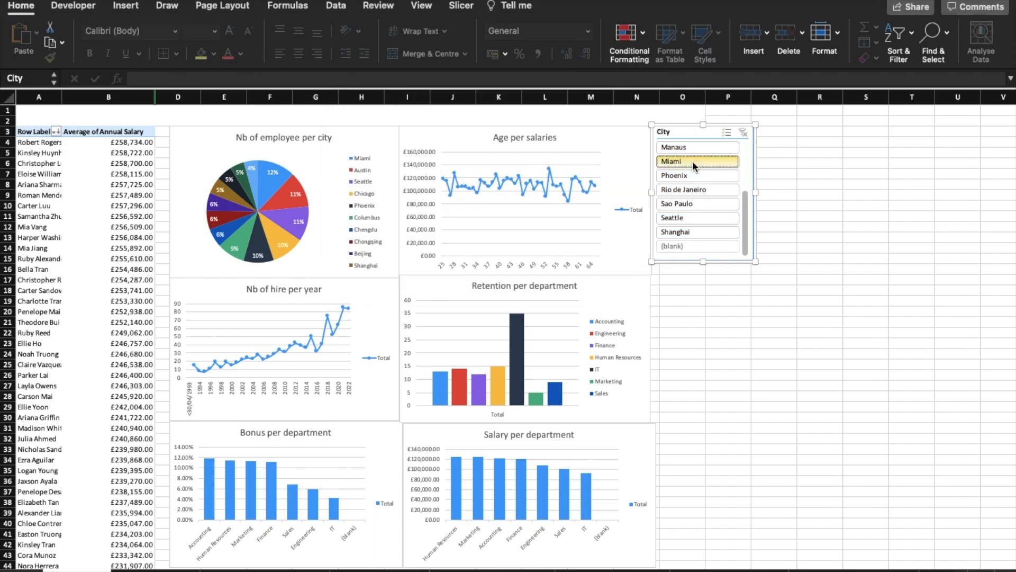
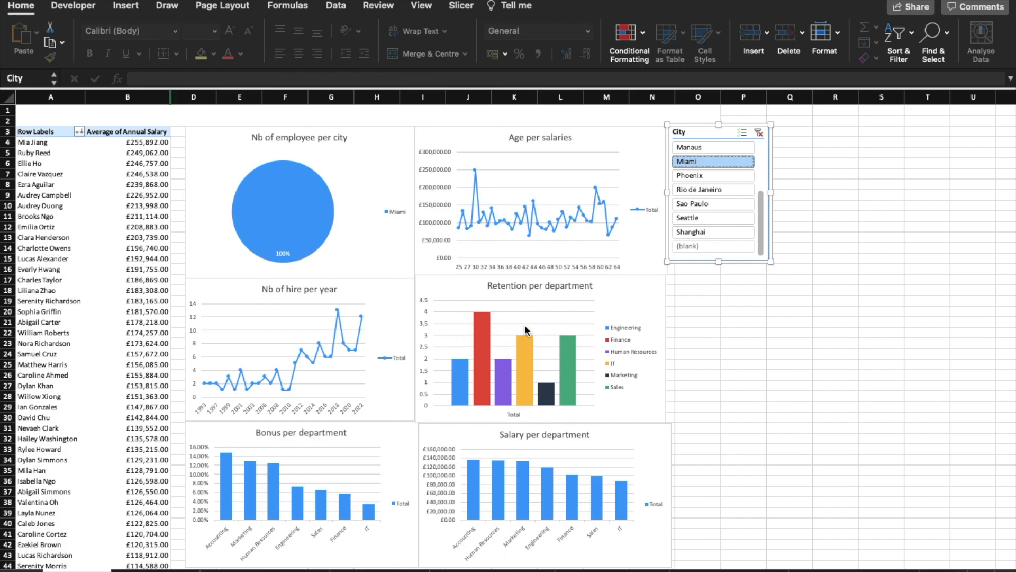
Step: Review the charts filtered to Miami and switch the City slicer to Rio de Janeiro
{"action": "mouse_move", "coordinate": [491, 350]}
{"action": "mouse_move", "coordinate": [476, 481]}
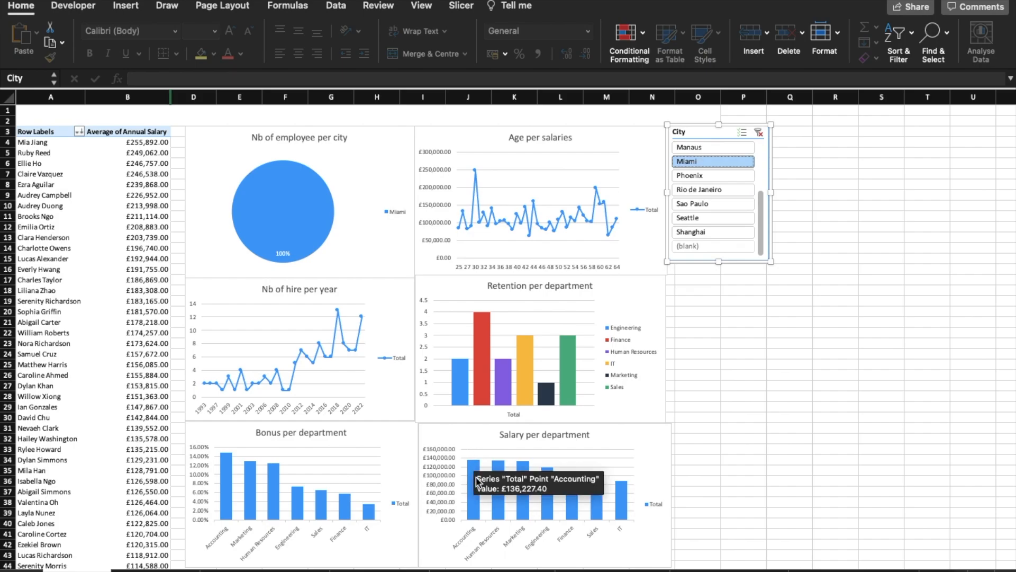
{"action": "left_click", "coordinate": [719, 191]}
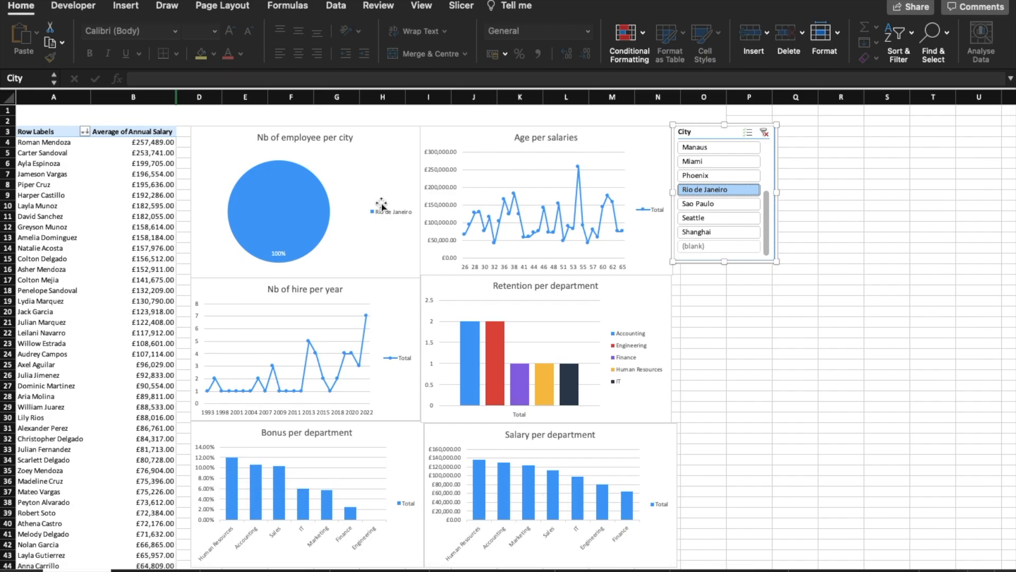
Step: Turn on multi-select in the City slicer, add Phoenix and Miami to the selection, and clear the City filter
{"action": "left_click", "coordinate": [748, 136]}
{"action": "left_click", "coordinate": [722, 176]}
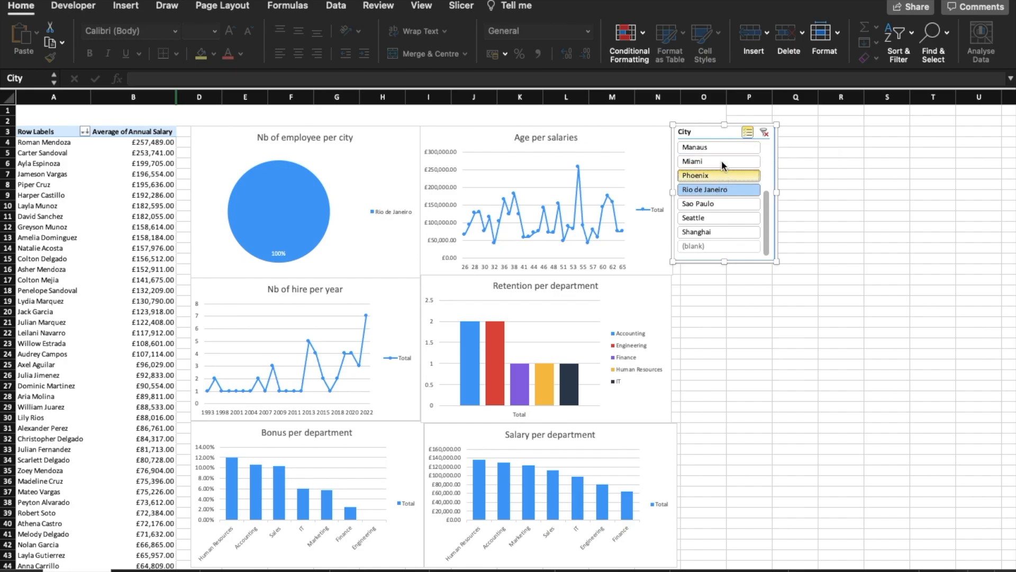
{"action": "left_click", "coordinate": [719, 159]}
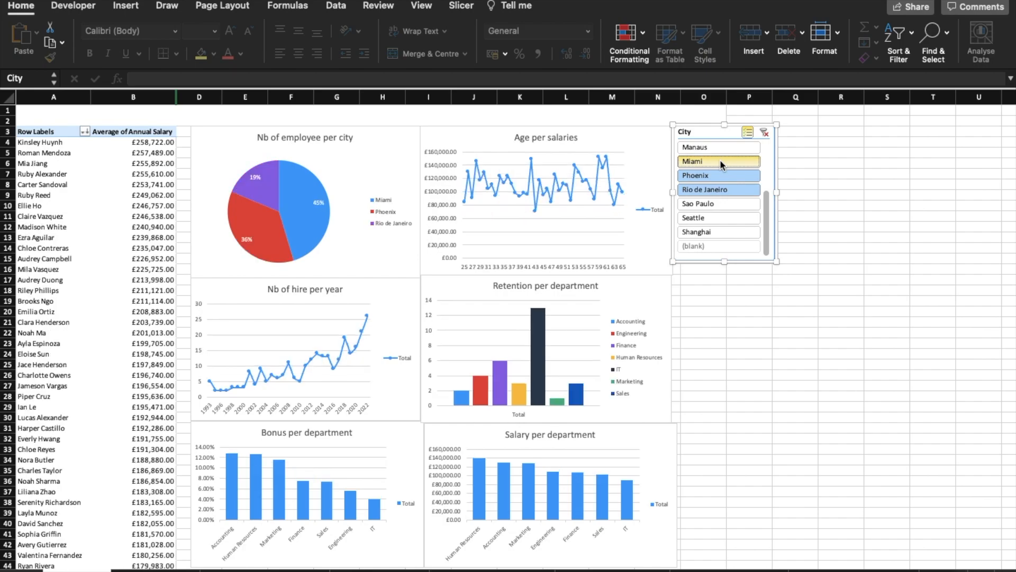
{"action": "left_click", "coordinate": [765, 133]}
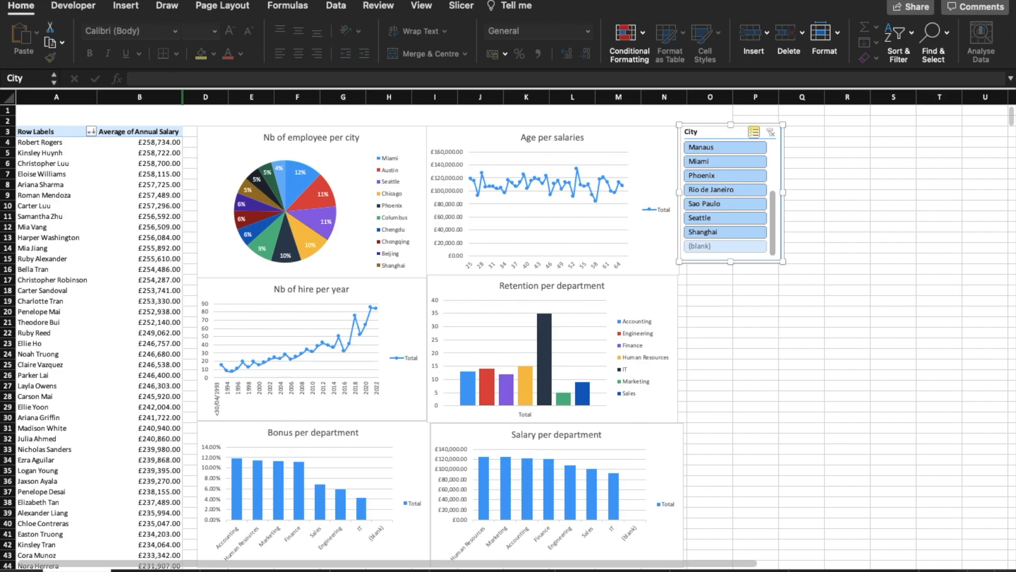
Step: Insert a Gender slicer from the Age per salaries pivot chart on its own sheet
{"action": "left_click", "coordinate": [461, 7]}
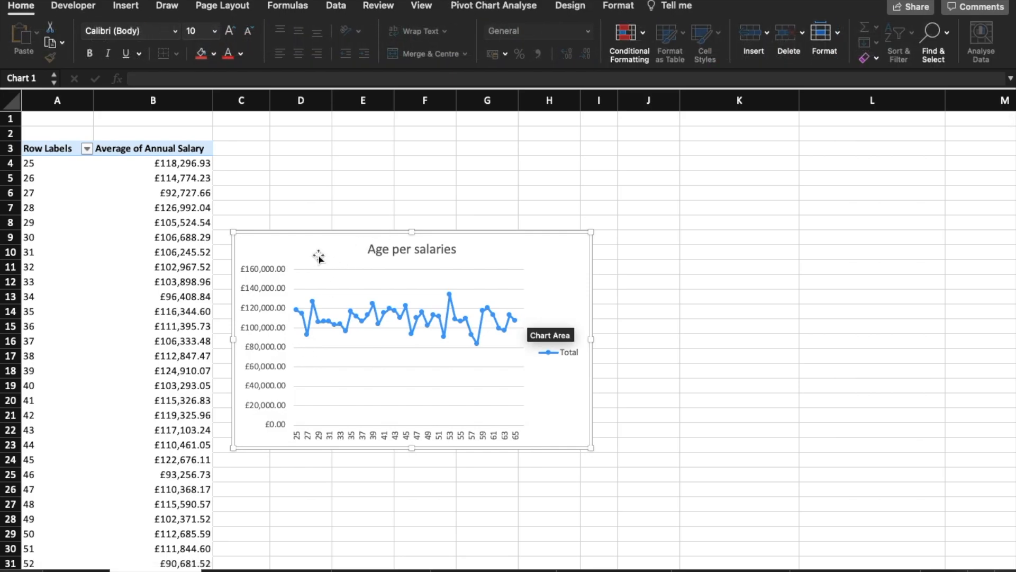
{"action": "left_click", "coordinate": [508, 10]}
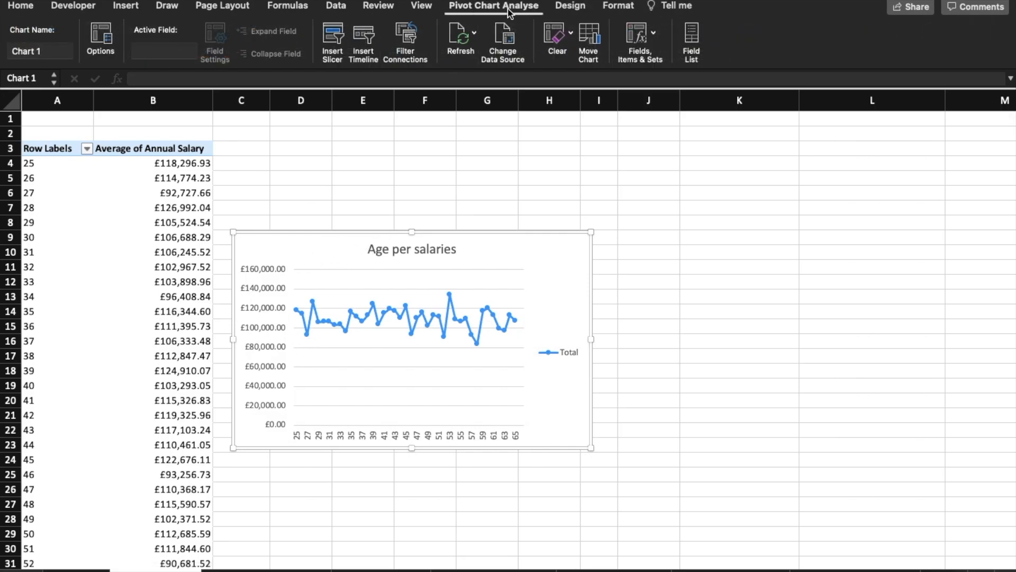
{"action": "left_click", "coordinate": [330, 49]}
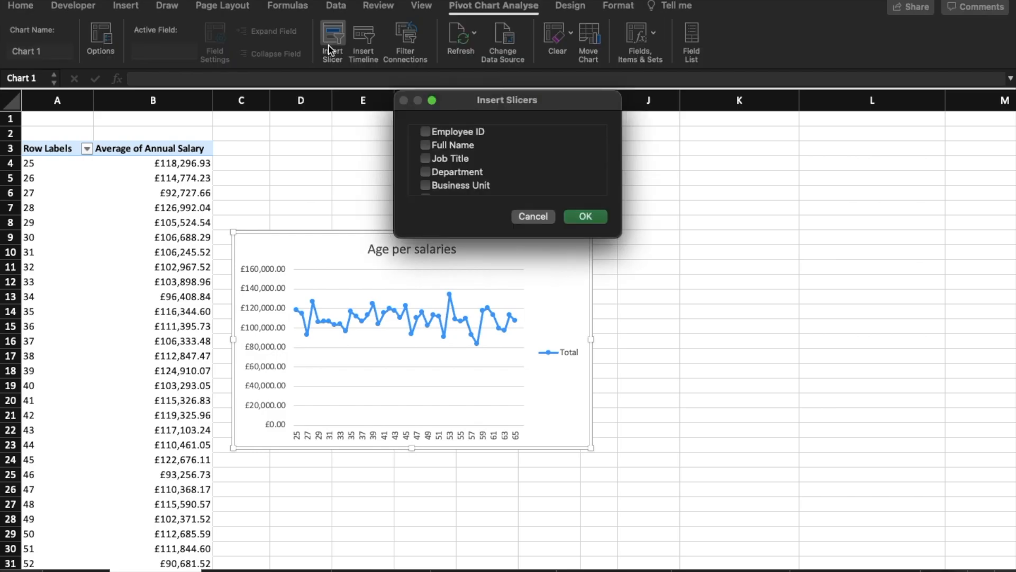
{"action": "scroll", "coordinate": [445, 162], "scroll_direction": "down", "scroll_amount": 3}
{"action": "scroll", "coordinate": [445, 159], "scroll_direction": "up", "scroll_amount": 3}
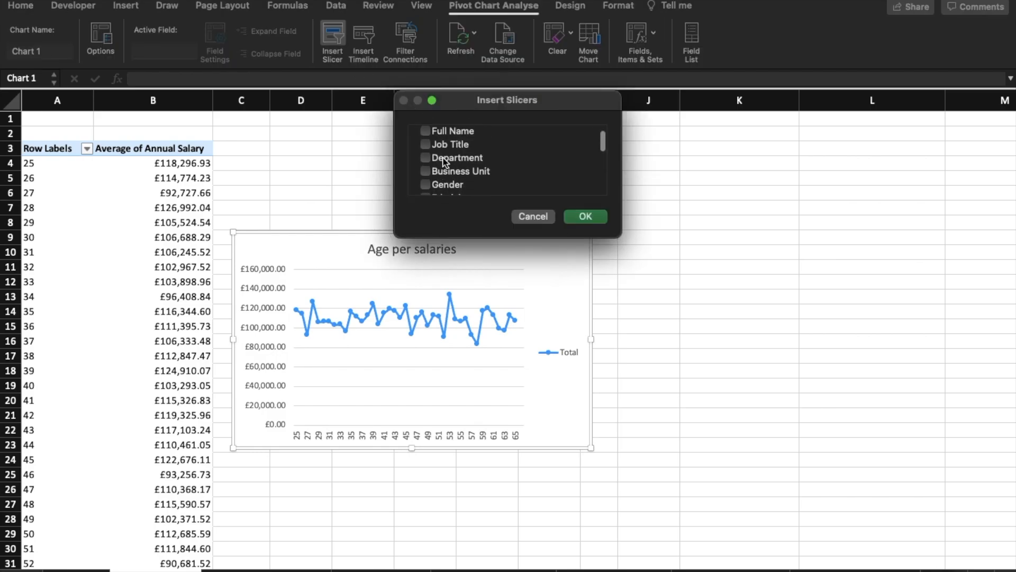
{"action": "scroll", "coordinate": [445, 156], "scroll_direction": "down", "scroll_amount": 2}
{"action": "scroll", "coordinate": [437, 154], "scroll_direction": "down", "scroll_amount": 1}
{"action": "left_click", "coordinate": [586, 212]}
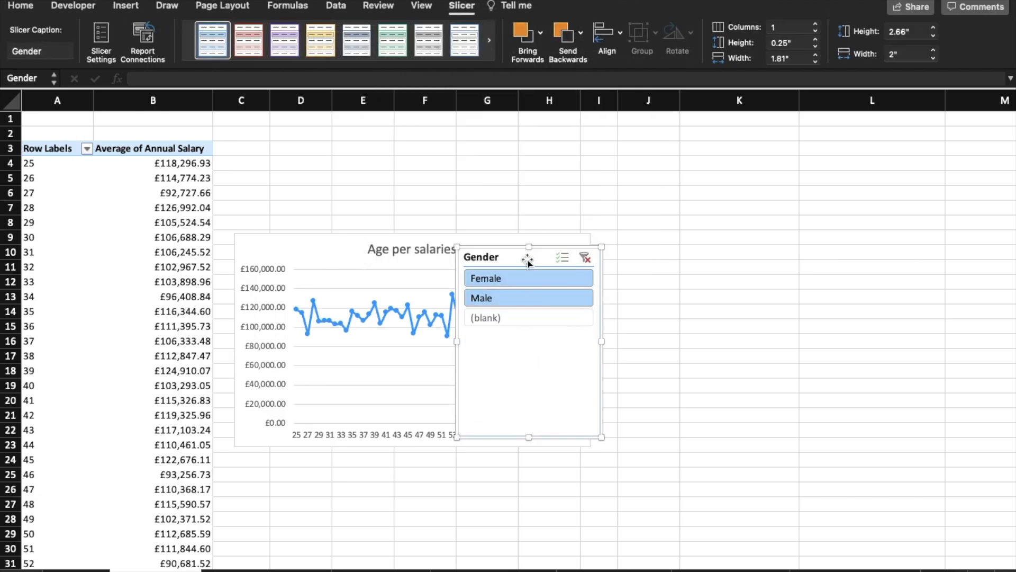
Step: Paste a copy of the Gender slicer into the dashboard sheet and place it directly below the City slicer
{"action": "left_click", "coordinate": [78, 570]}
{"action": "left_click", "coordinate": [754, 310]}
{"action": "key", "text": "super+v"}
{"action": "left_click_drag", "start_coordinate": [781, 313], "coordinate": [729, 267]}
Step: Exclude Miami in the City slicer and filter the Gender slicer to Female
{"action": "left_click", "coordinate": [711, 159]}
{"action": "left_click", "coordinate": [720, 281]}
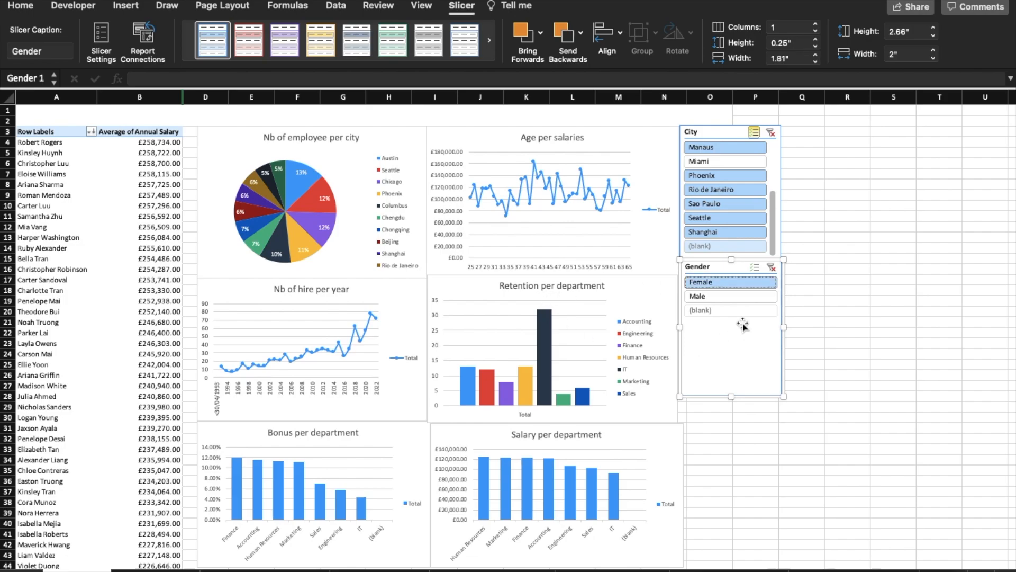
{"action": "scroll", "coordinate": [742, 324], "scroll_direction": "down", "scroll_amount": 5}
{"action": "scroll", "coordinate": [741, 324], "scroll_direction": "up", "scroll_amount": 3}
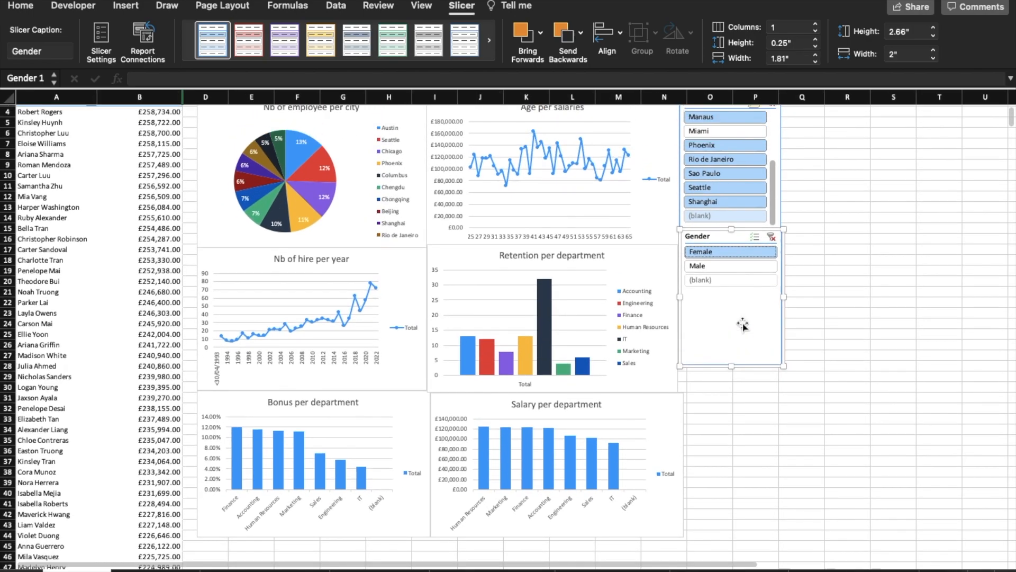
Step: Alternate the Gender slicer between Female and Male to test which charts respond, ending on Male
{"action": "left_click", "coordinate": [715, 266]}
{"action": "left_click", "coordinate": [709, 249], "text": "super"}
{"action": "left_click", "coordinate": [709, 263]}
{"action": "left_click", "coordinate": [709, 251]}
{"action": "left_click", "coordinate": [707, 265]}
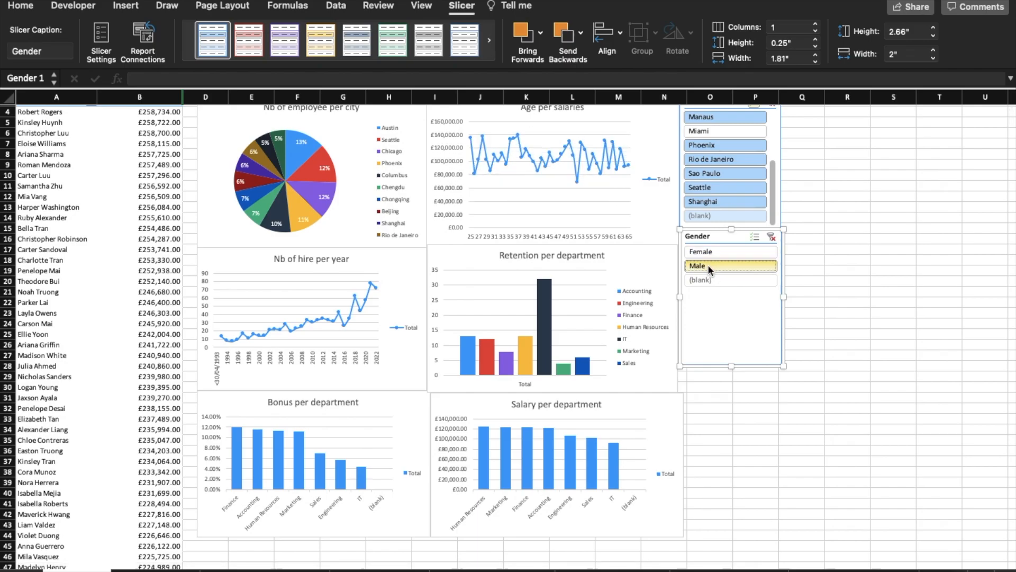
{"action": "left_click", "coordinate": [707, 251]}
{"action": "left_click", "coordinate": [704, 265]}
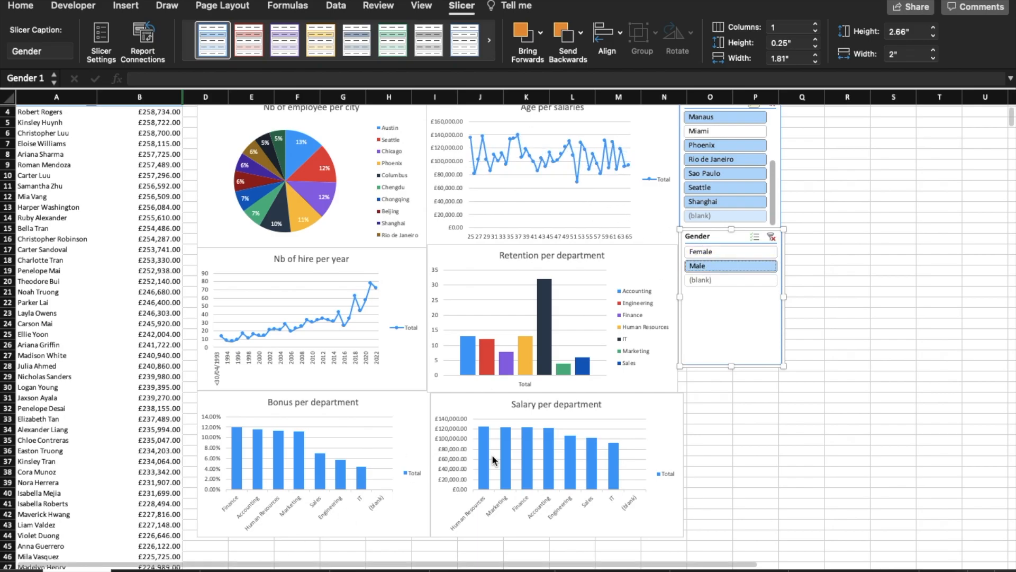
Step: Connect the Gender slicer to all the listed pivot tables, including those for retention and salary per department
{"action": "scroll", "coordinate": [724, 350], "scroll_direction": "up", "scroll_amount": 1}
{"action": "right_click", "coordinate": [725, 350]}
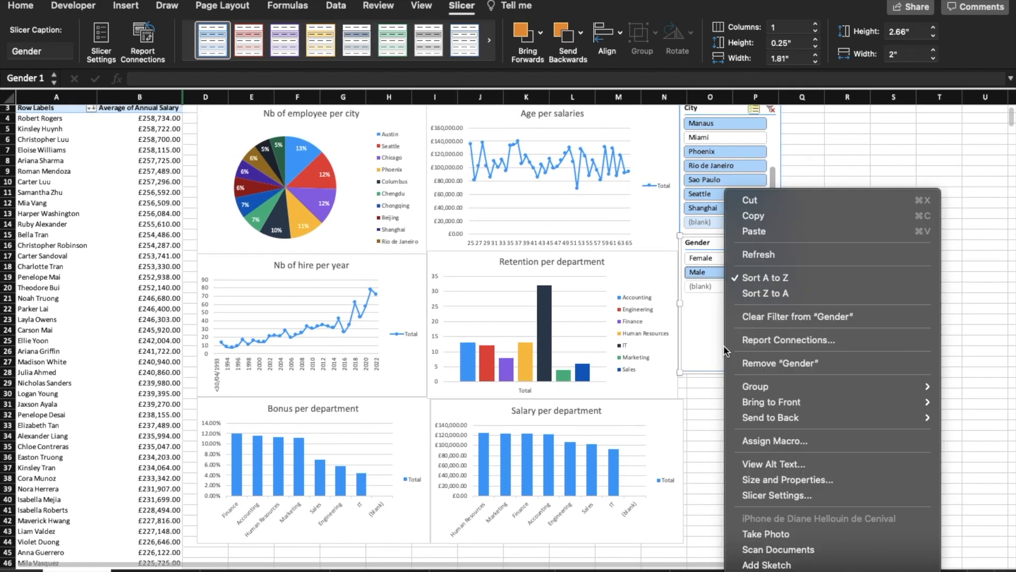
{"action": "left_click", "coordinate": [746, 341]}
{"action": "left_click", "coordinate": [382, 171]}
{"action": "left_click", "coordinate": [382, 184]}
{"action": "left_click", "coordinate": [382, 197]}
{"action": "left_click", "coordinate": [382, 210]}
{"action": "scroll", "coordinate": [384, 207], "scroll_direction": "down", "scroll_amount": 4}
{"action": "left_click", "coordinate": [382, 168]}
{"action": "left_click", "coordinate": [383, 185]}
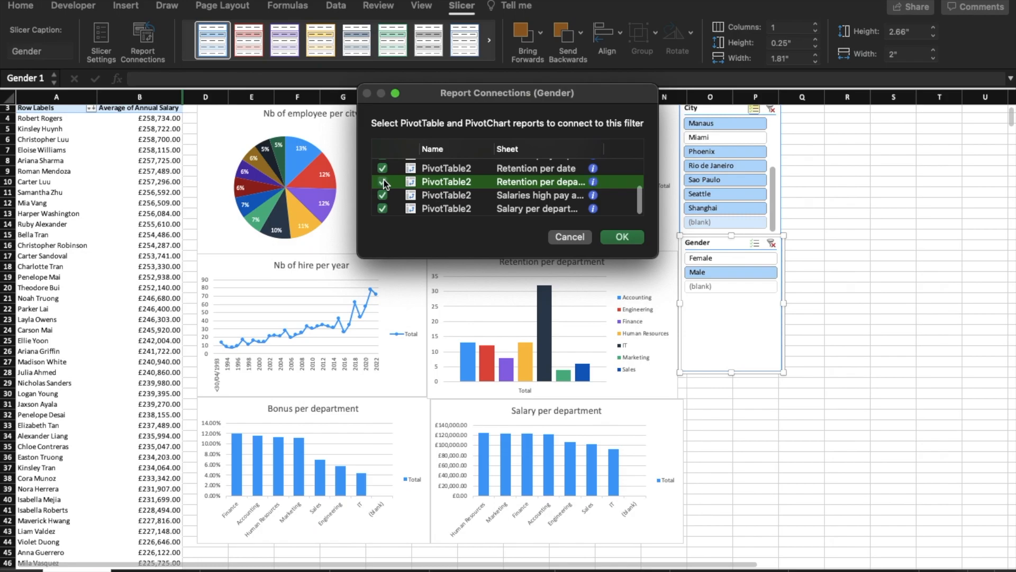
{"action": "left_click", "coordinate": [622, 237]}
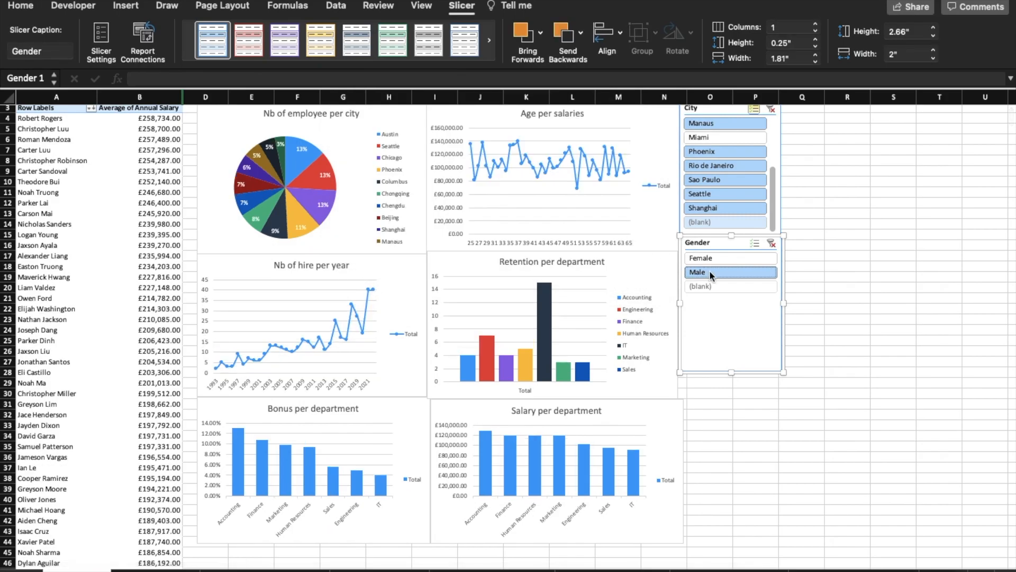
Step: Test the connected Gender slicer by filtering to Female and back to Male
{"action": "left_click", "coordinate": [721, 259]}
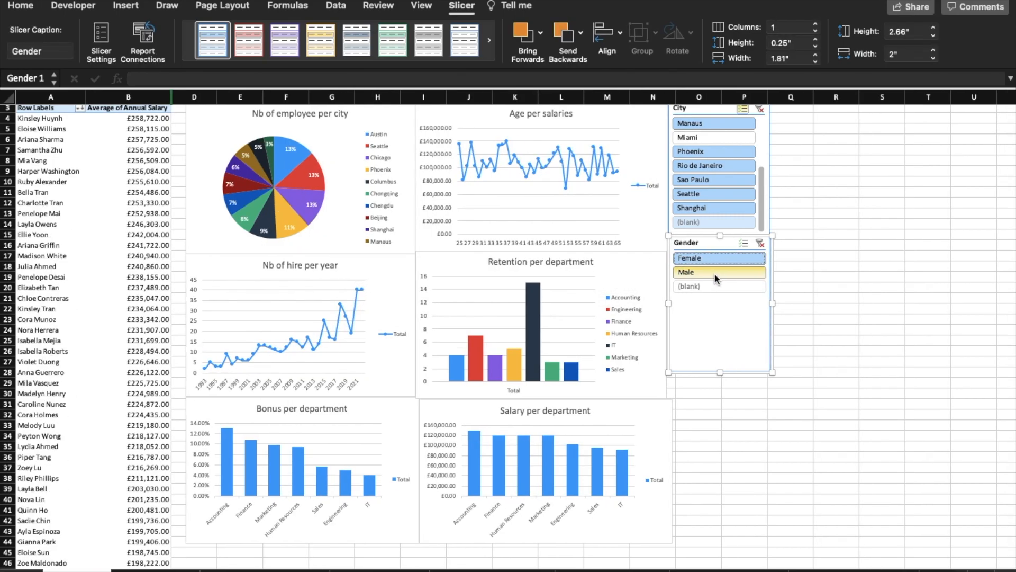
{"action": "left_click", "coordinate": [713, 274]}
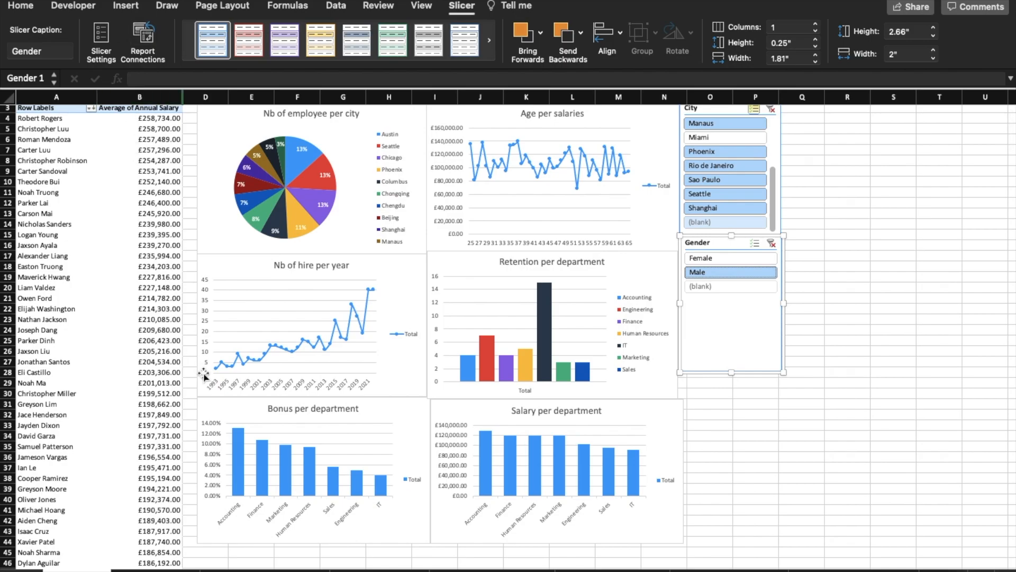
{"action": "scroll", "coordinate": [204, 374], "scroll_direction": "up", "scroll_amount": 2}
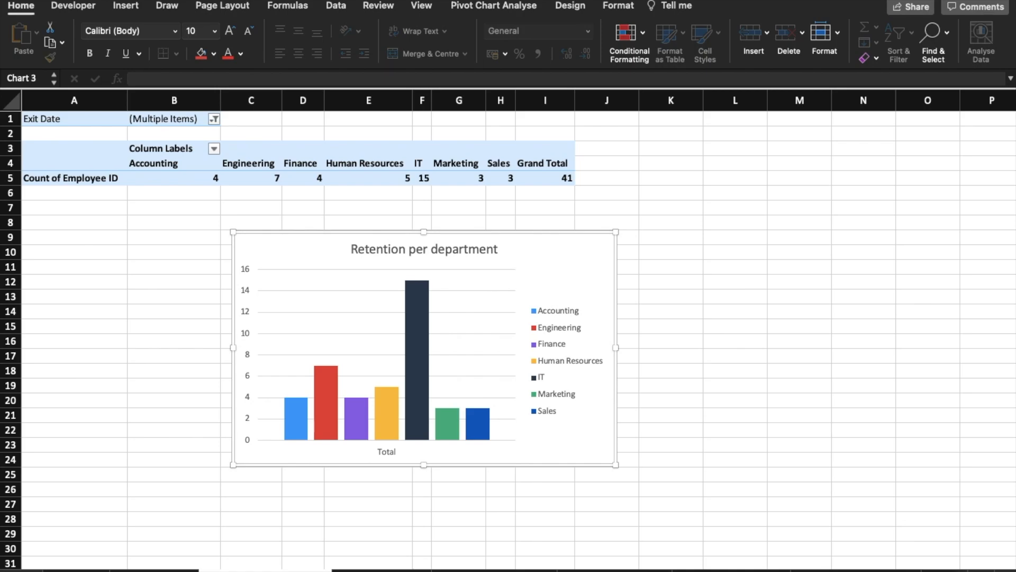
Step: Hide the supporting pivot sheets, including Retention per department, Age per salaries and the yearly hire count
{"action": "right_click", "coordinate": [230, 571]}
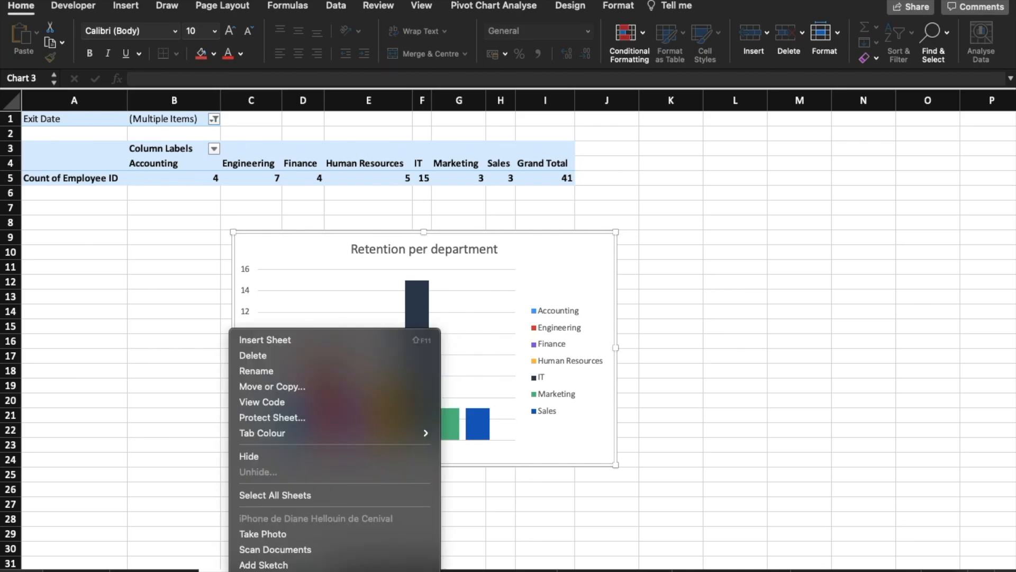
{"action": "left_click", "coordinate": [248, 456]}
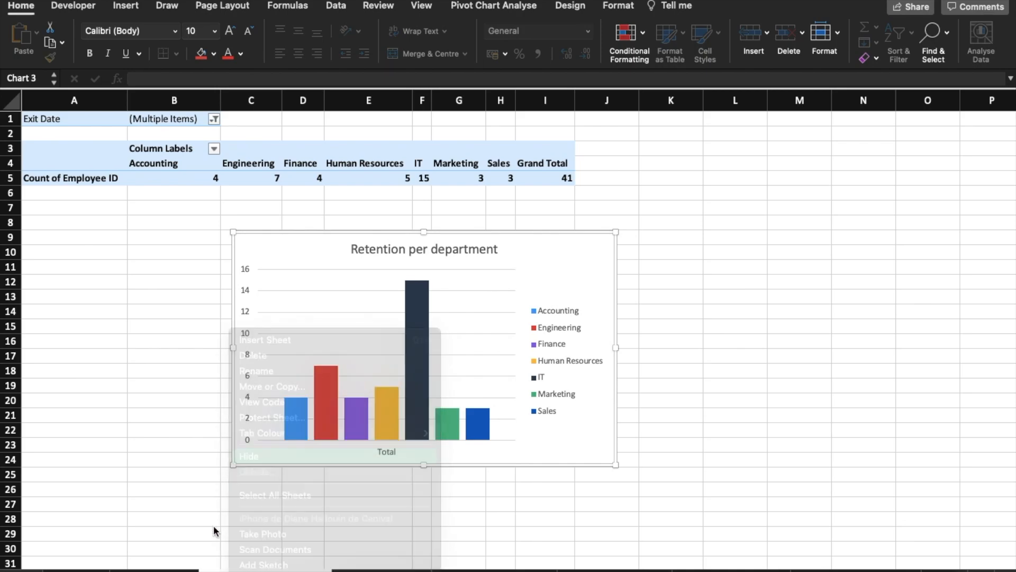
{"action": "right_click", "coordinate": [214, 570]}
{"action": "left_click", "coordinate": [265, 455]}
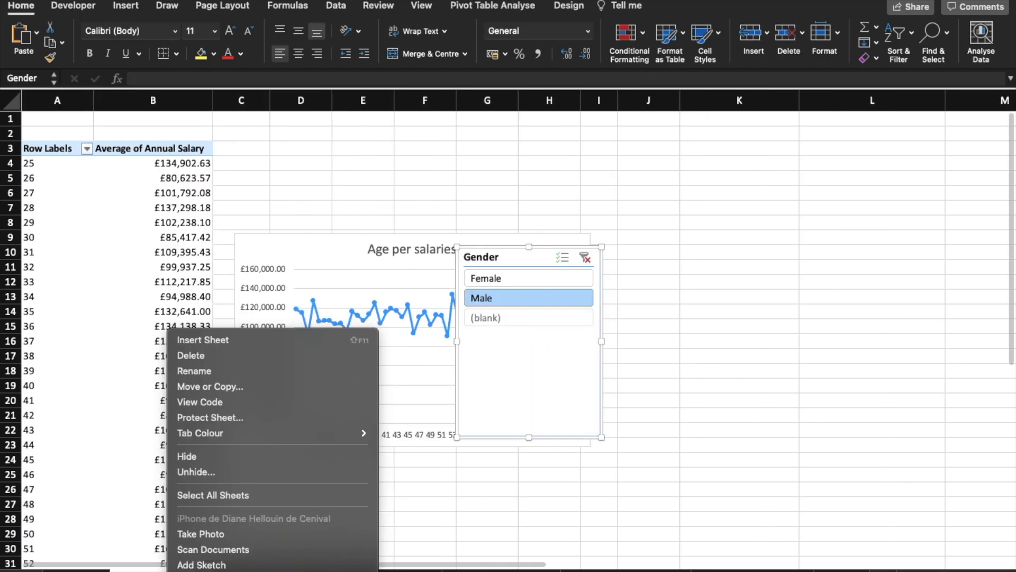
{"action": "left_click", "coordinate": [263, 456]}
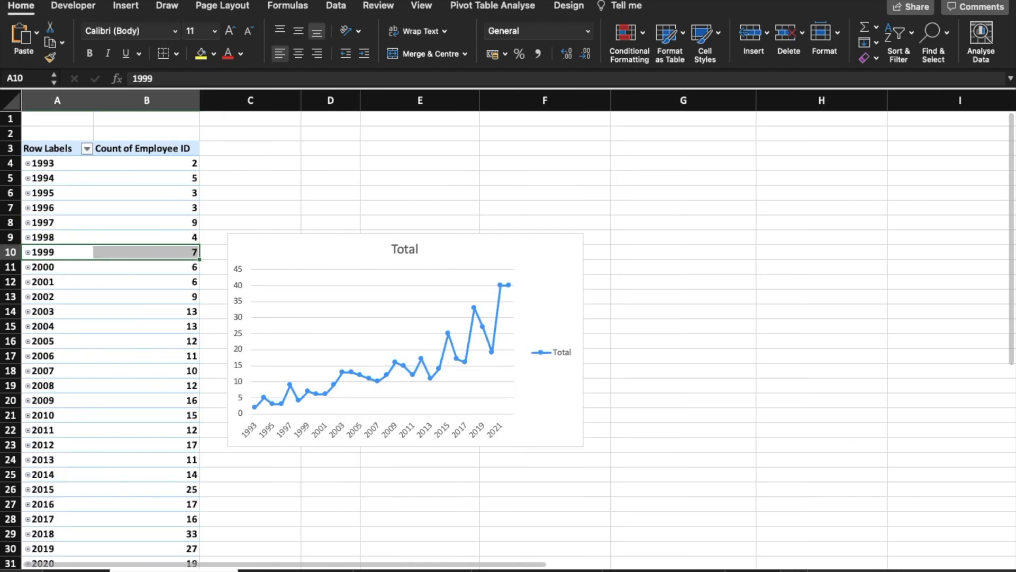
{"action": "right_click", "coordinate": [229, 570]}
{"action": "left_click", "coordinate": [257, 455]}
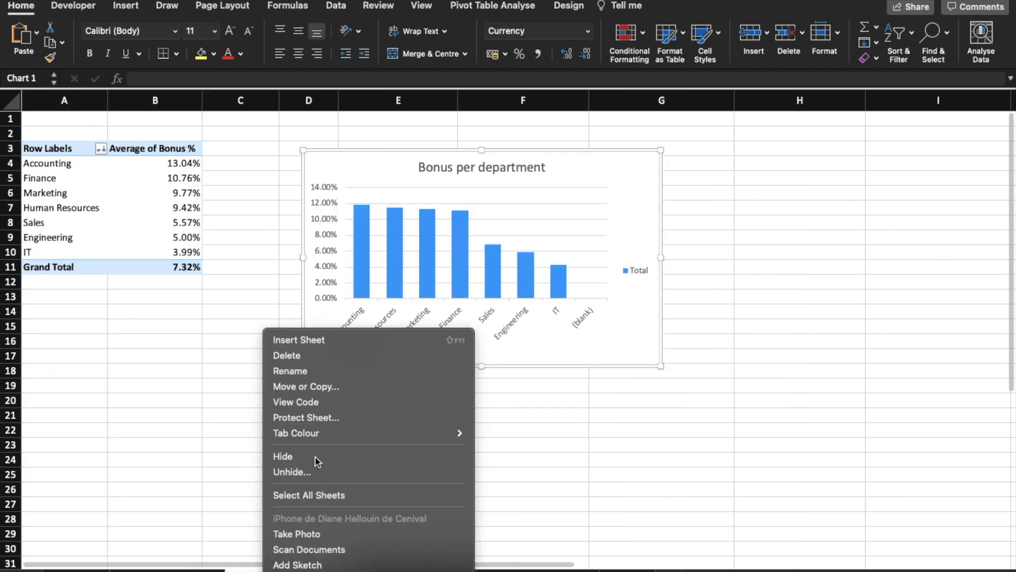
Step: Hide the Bonus per department, average annual salary per employee and remaining pivot sheets, keeping the employee data sheet
{"action": "left_click", "coordinate": [319, 455]}
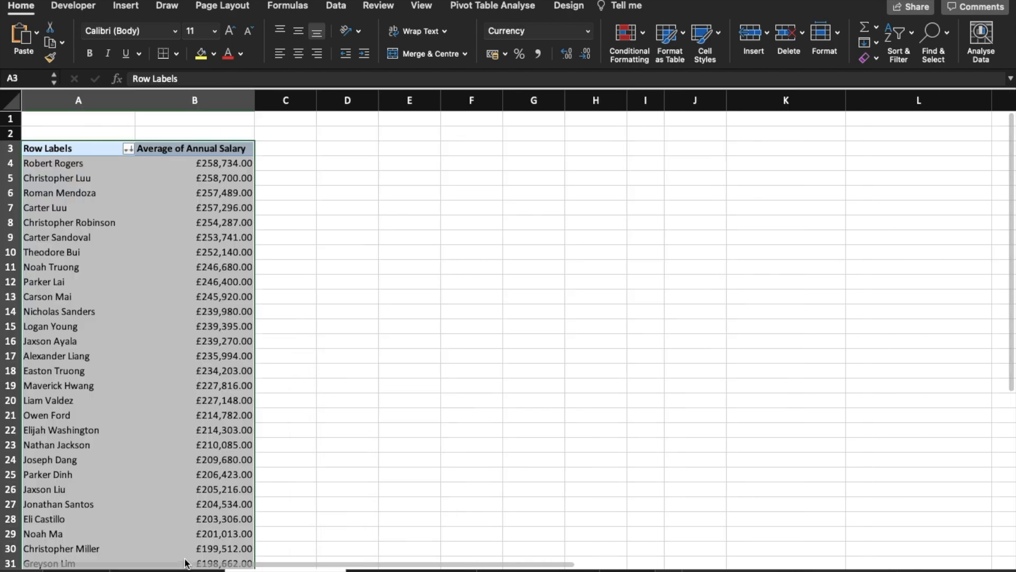
{"action": "right_click", "coordinate": [249, 570]}
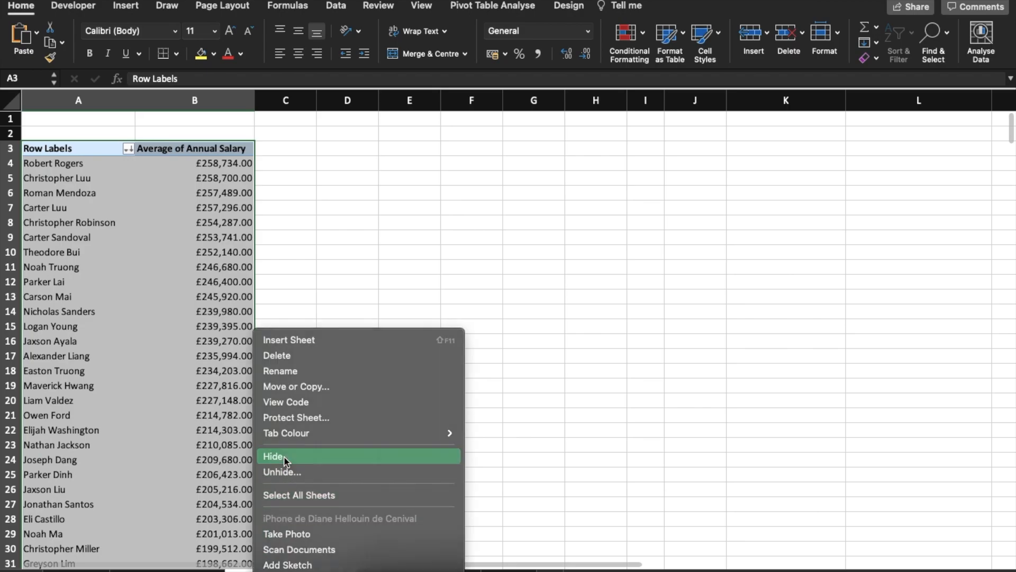
{"action": "left_click", "coordinate": [284, 456]}
{"action": "left_click", "coordinate": [222, 456]}
{"action": "right_click", "coordinate": [180, 570]}
{"action": "left_click", "coordinate": [201, 456]}
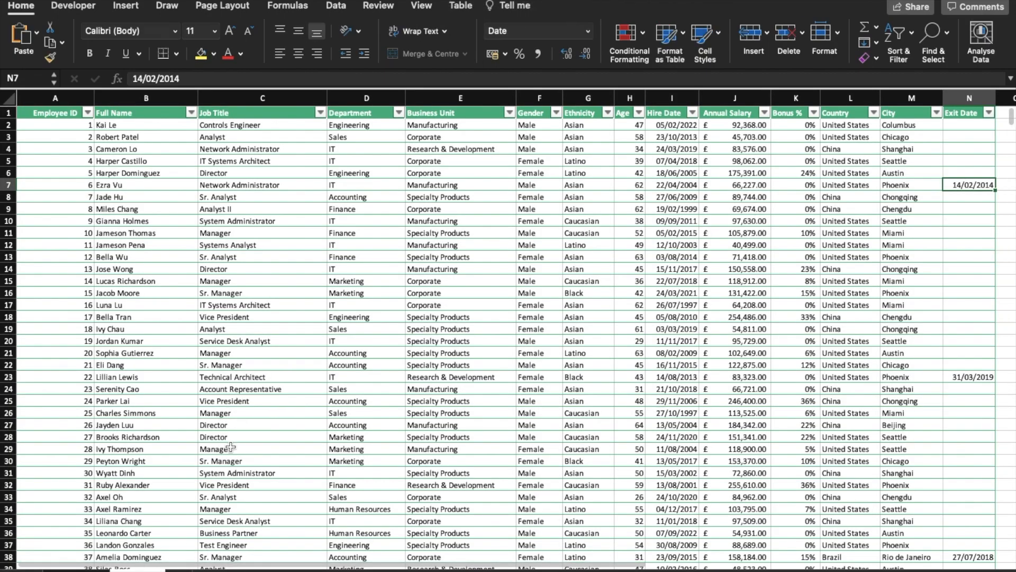
Step: Look through the rows of the employee data table and return to the dashboard sheet
{"action": "scroll", "coordinate": [196, 495], "scroll_direction": "down", "scroll_amount": 2}
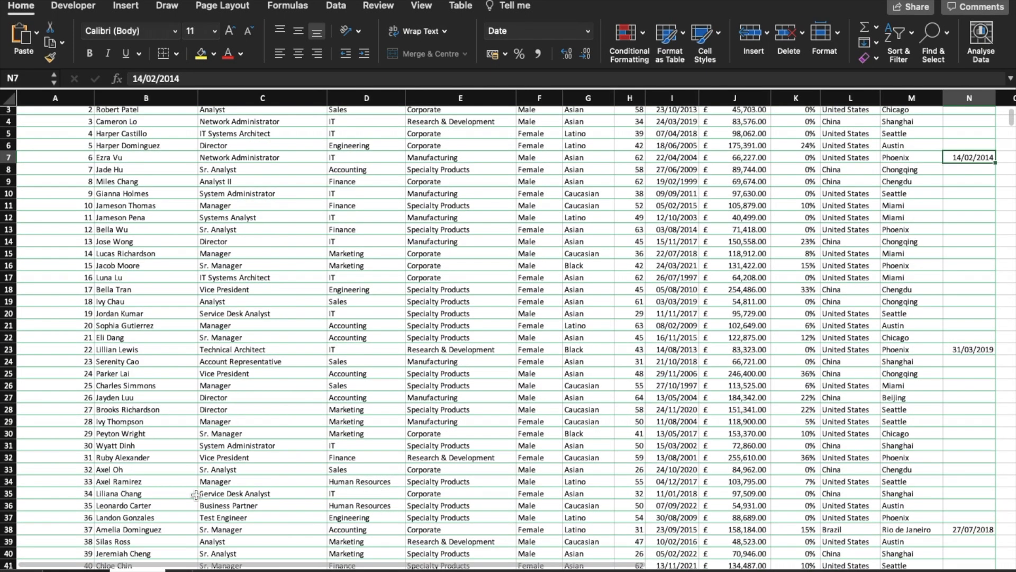
{"action": "scroll", "coordinate": [194, 492], "scroll_direction": "down", "scroll_amount": 20}
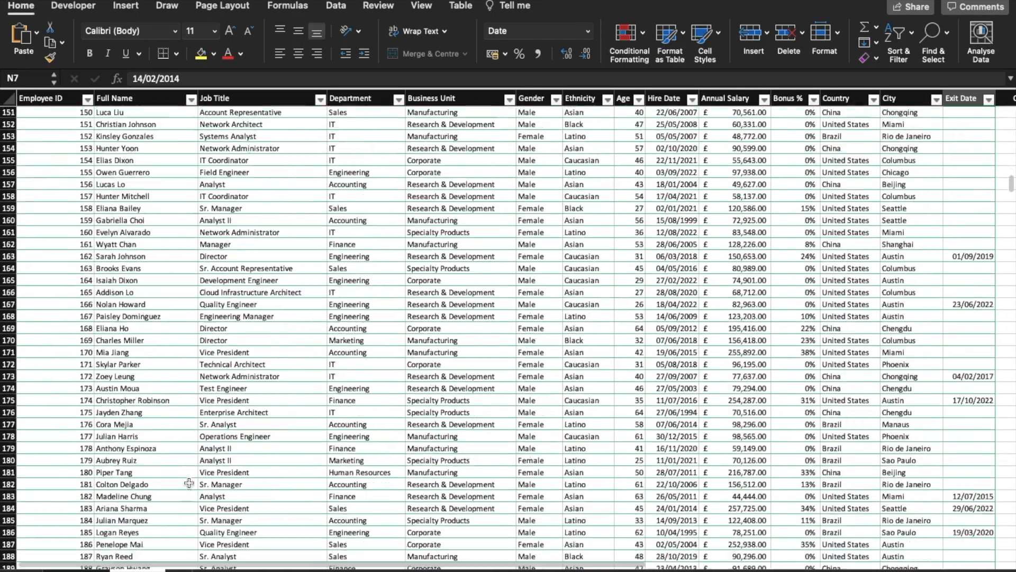
{"action": "scroll", "coordinate": [189, 483], "scroll_direction": "down", "scroll_amount": 5}
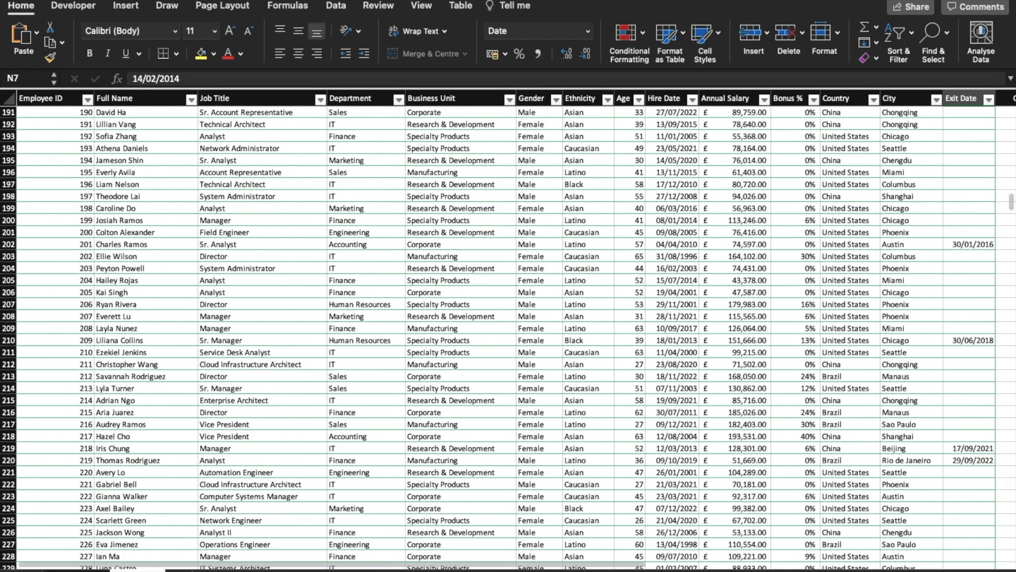
{"action": "left_click", "coordinate": [78, 570]}
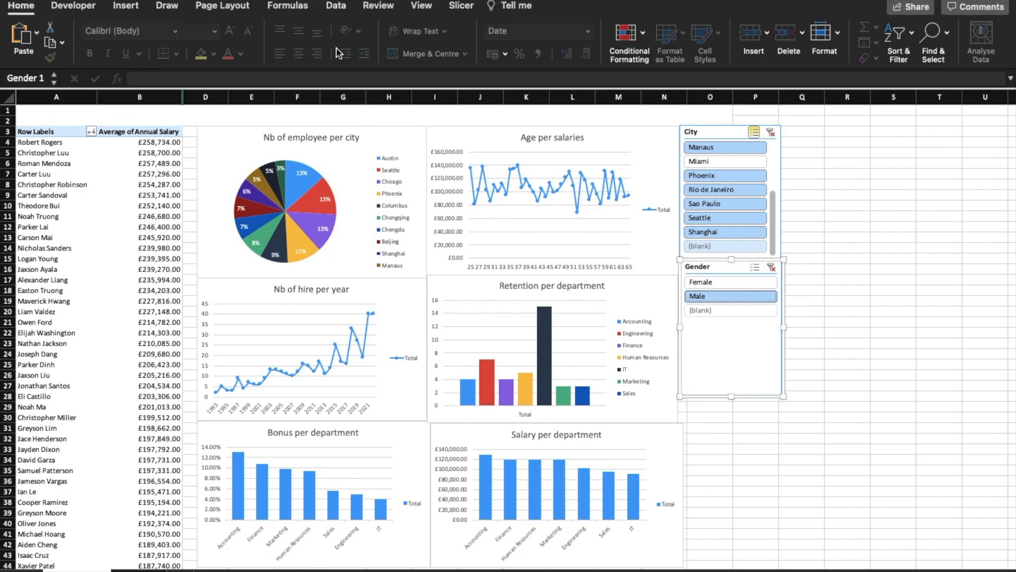
Step: Bring up the data refresh commands and clear the Gender slicer's filter on the dashboard
{"action": "left_click", "coordinate": [336, 7]}
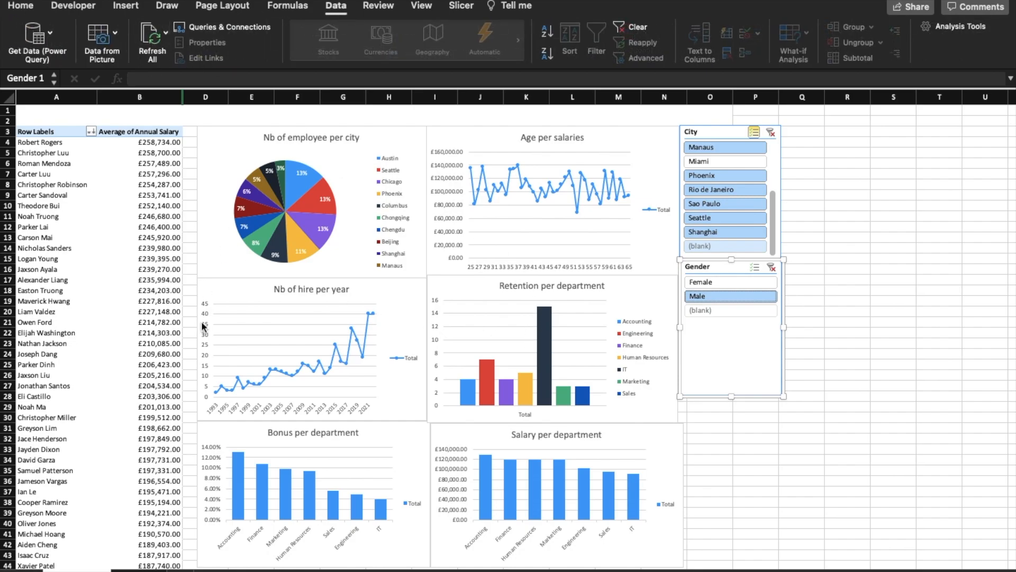
{"action": "mouse_move", "coordinate": [245, 565]}
{"action": "left_click", "coordinate": [770, 269]}
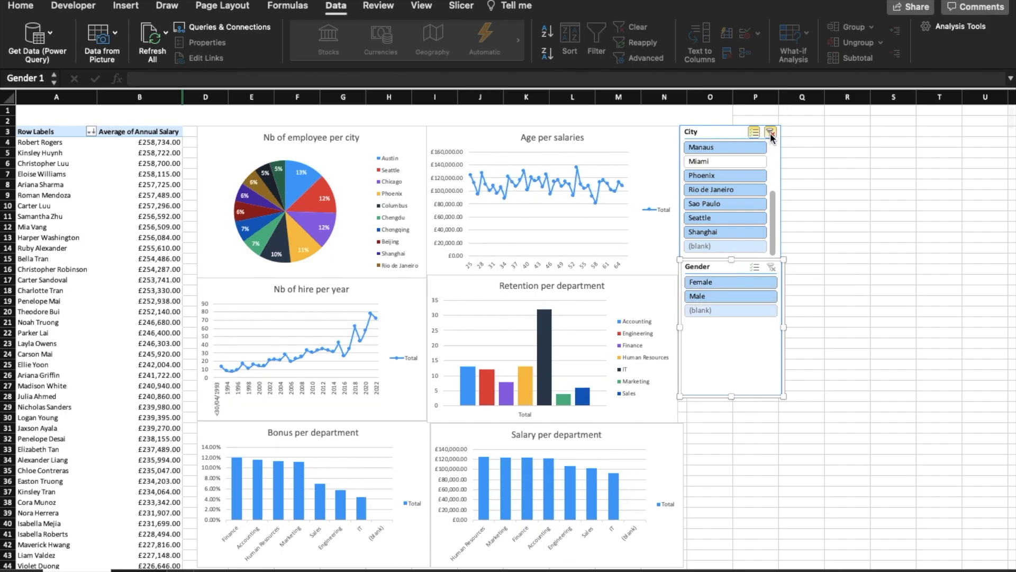
Step: Clear the City slicer's filter and show the source record behind the first employee's average annual salary in the pivot table
{"action": "left_click", "coordinate": [770, 132]}
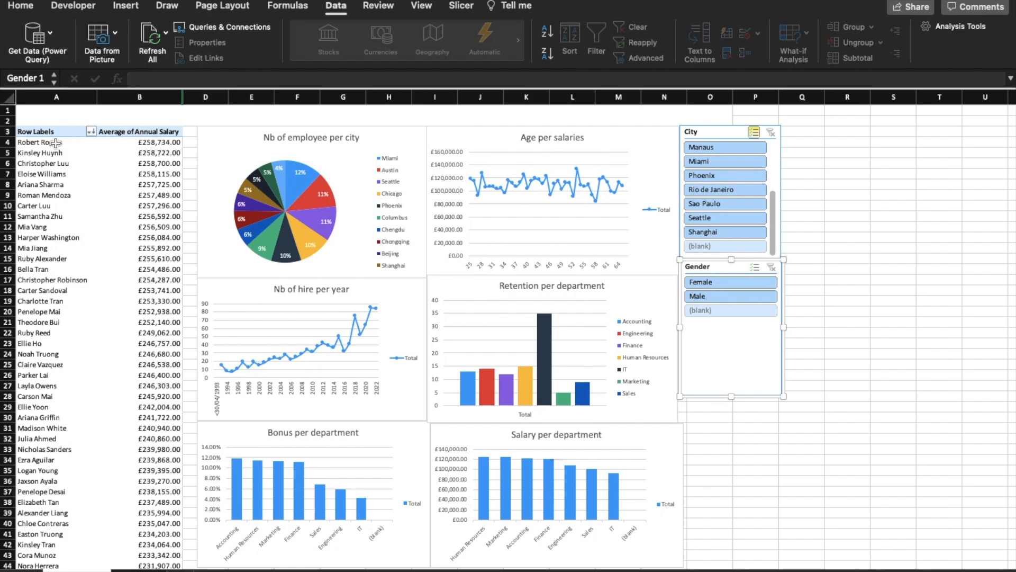
{"action": "double_click", "coordinate": [140, 142]}
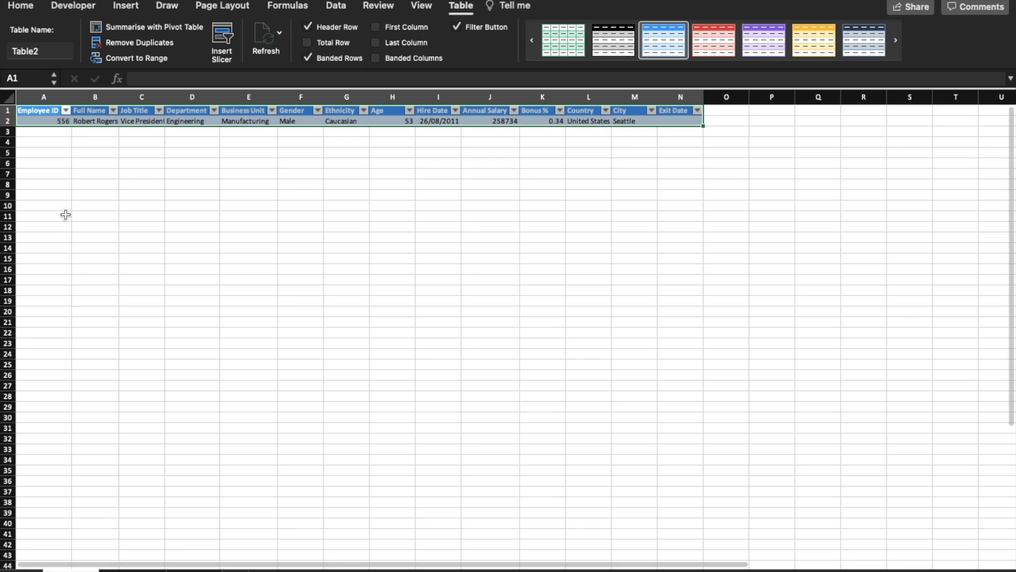
{"action": "left_click", "coordinate": [153, 157]}
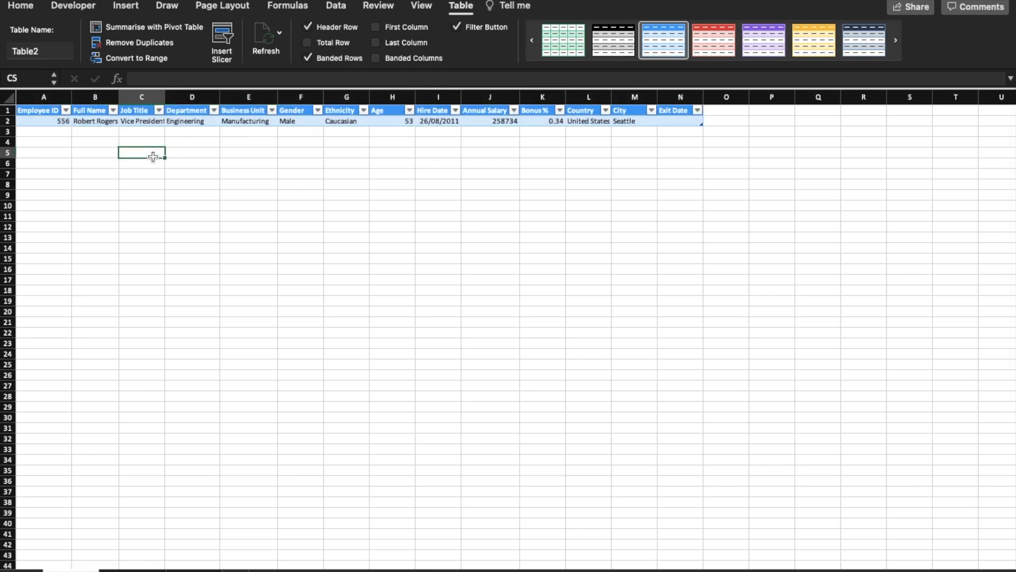
{"action": "left_click", "coordinate": [140, 122]}
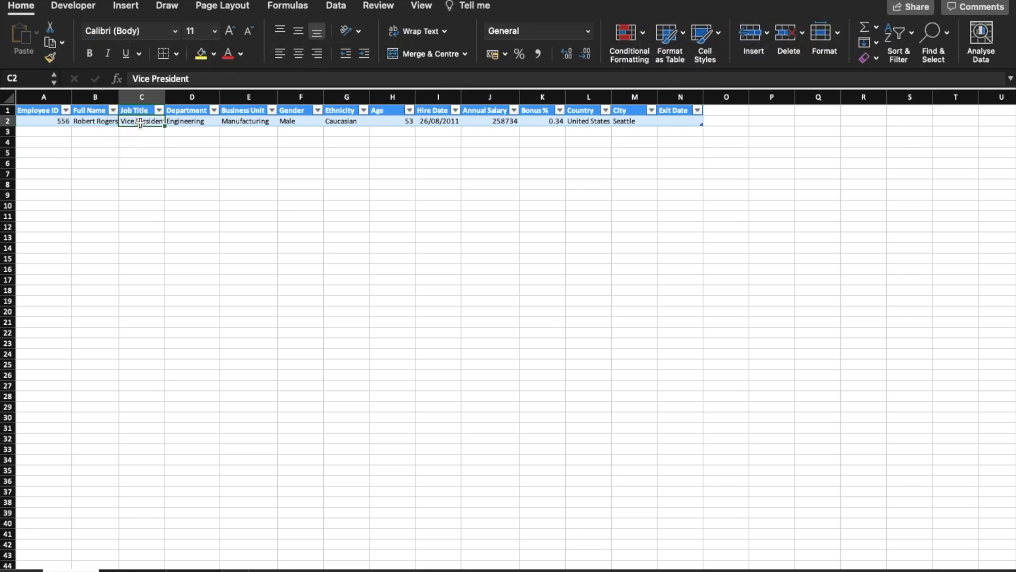
{"action": "left_click", "coordinate": [40, 122]}
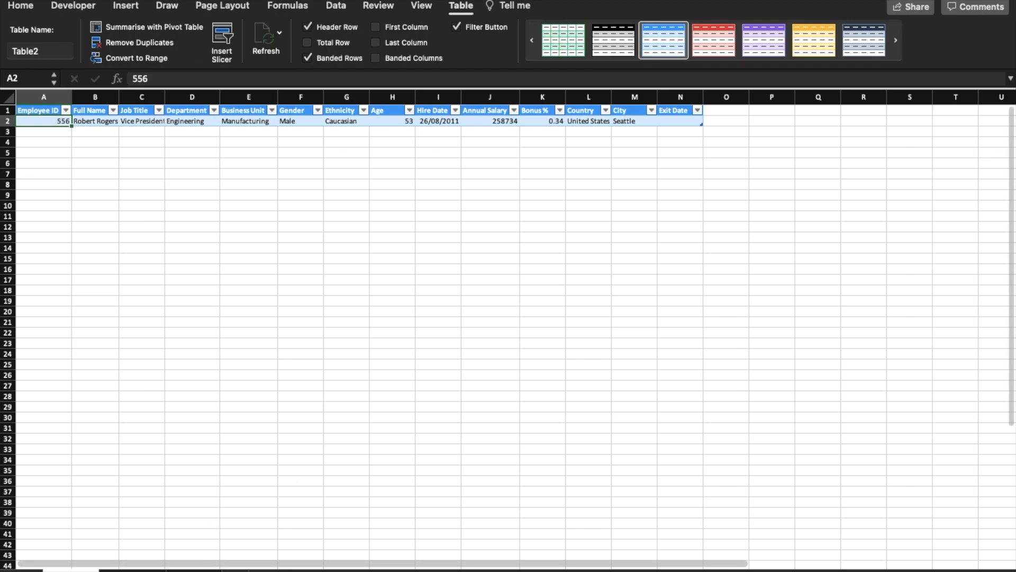
Step: Permanently delete the extra sheet holding the single employee's detail record
{"action": "right_click", "coordinate": [66, 570]}
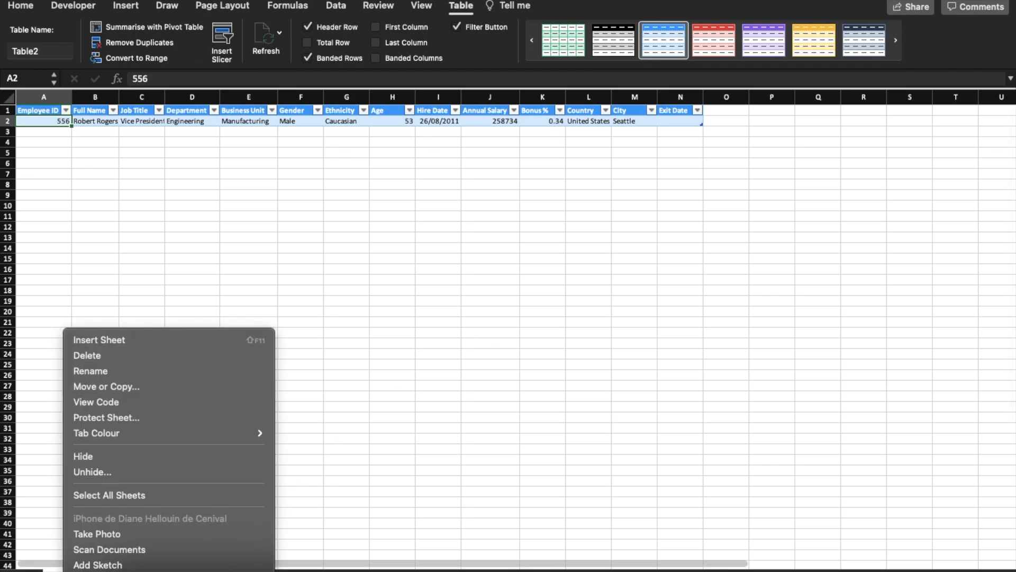
{"action": "left_click", "coordinate": [101, 355]}
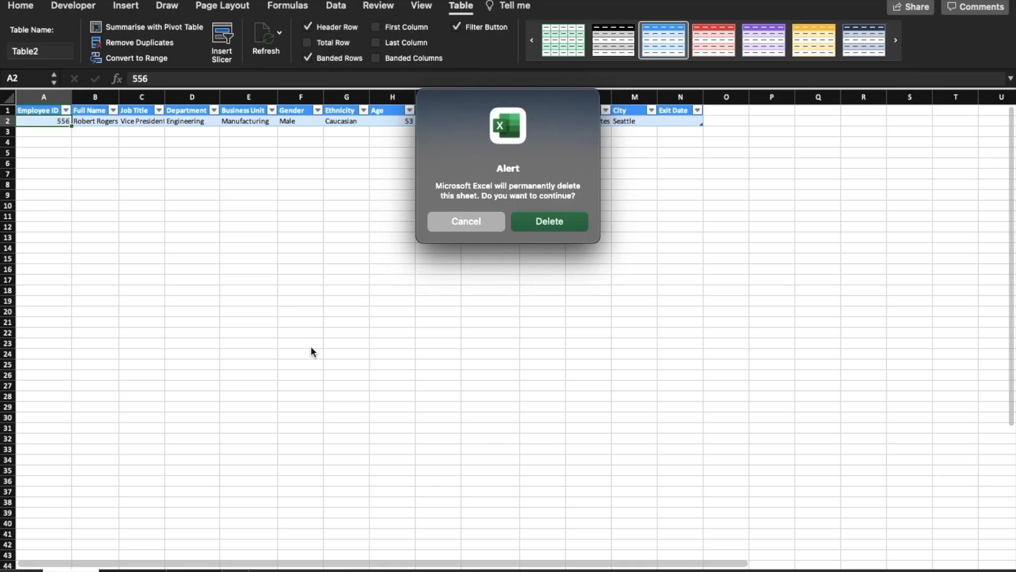
{"action": "left_click", "coordinate": [551, 221]}
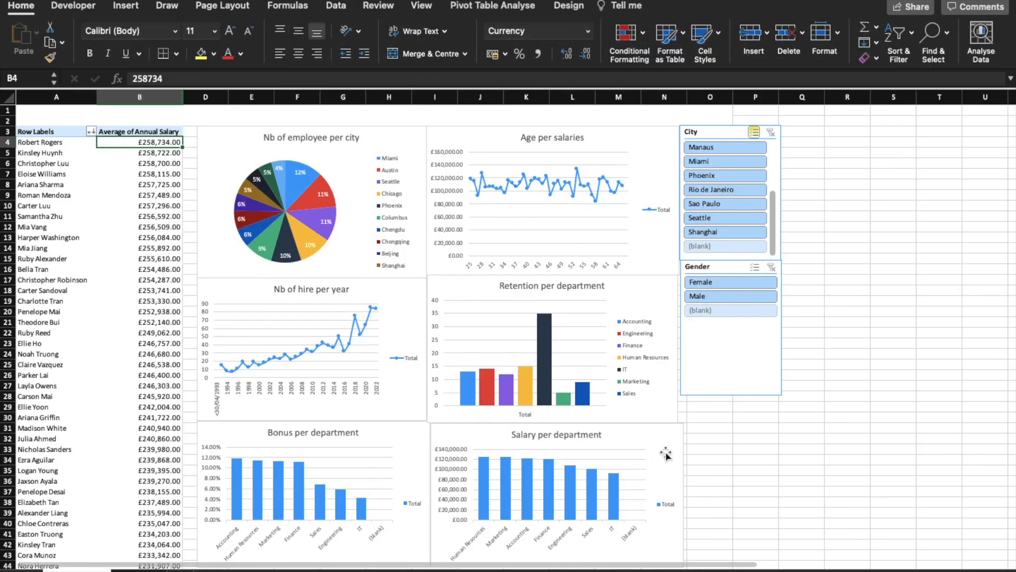
Step: Try to show the details behind the IT bar in the Retention per department chart
{"action": "mouse_move", "coordinate": [547, 348]}
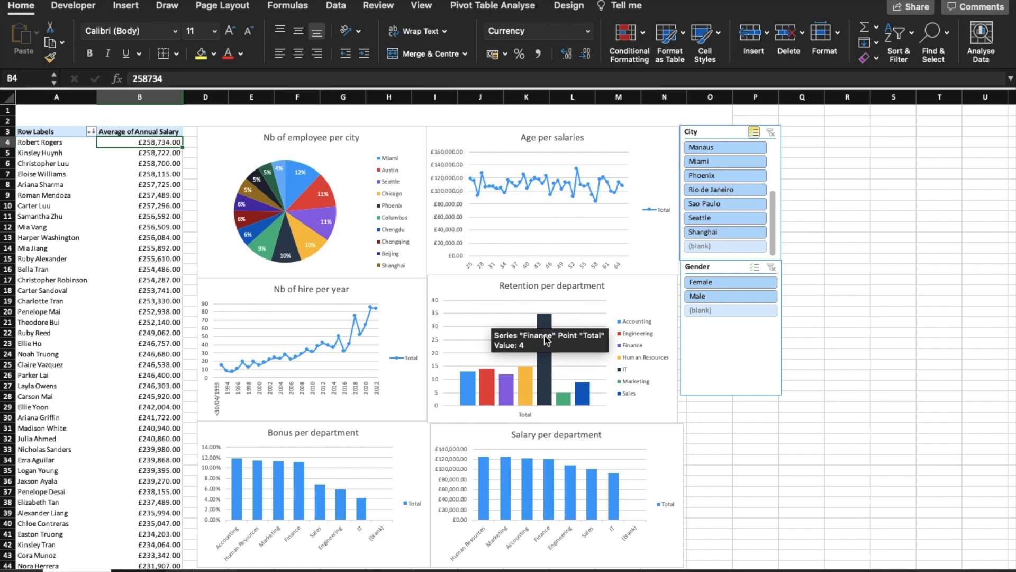
{"action": "double_click", "coordinate": [547, 375]}
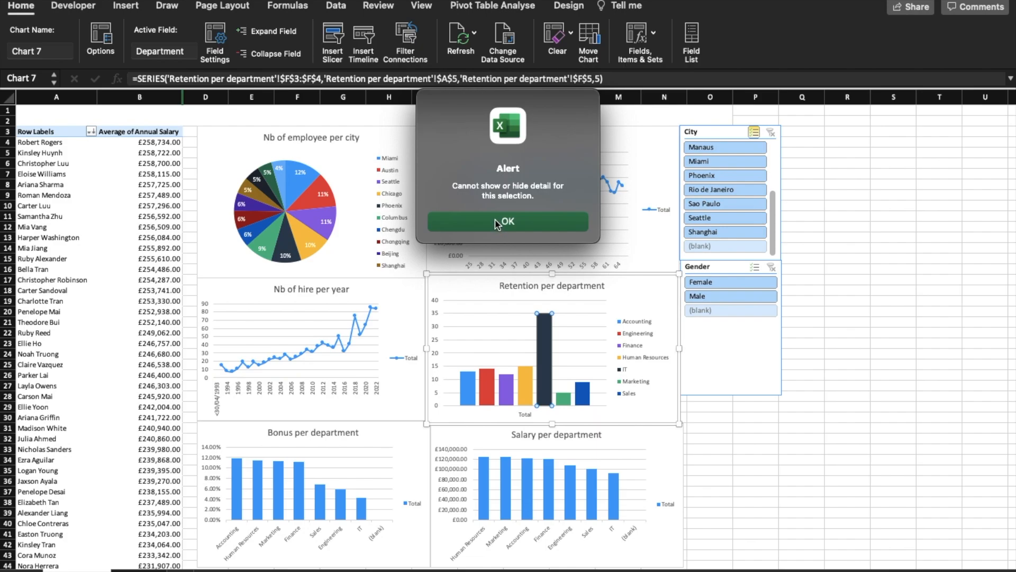
{"action": "left_click", "coordinate": [498, 222]}
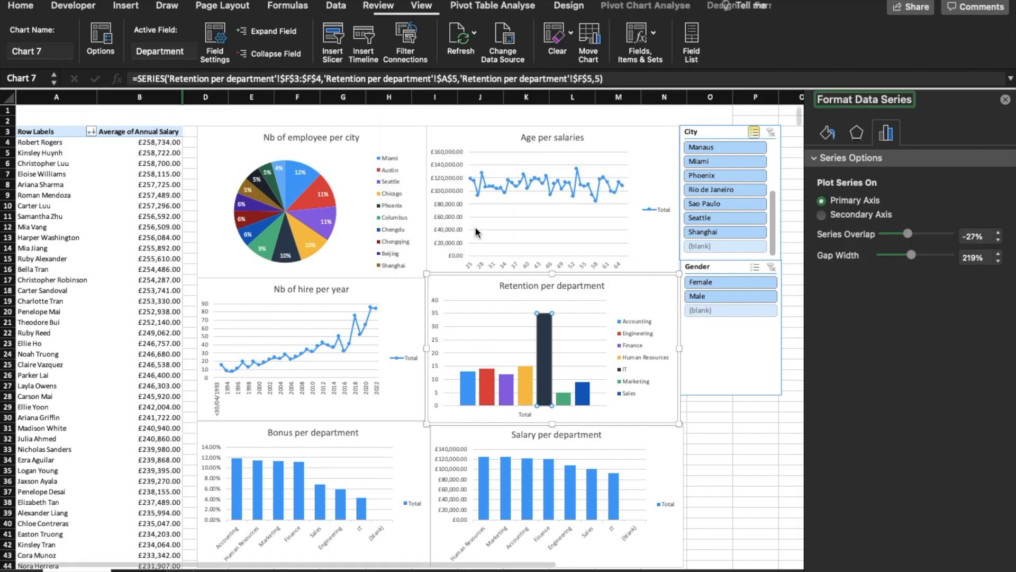
Step: Unhide the Age per salaries sheet from the list of hidden sheets and return to the dashboard, closing the formatting pane
{"action": "mouse_move", "coordinate": [151, 553]}
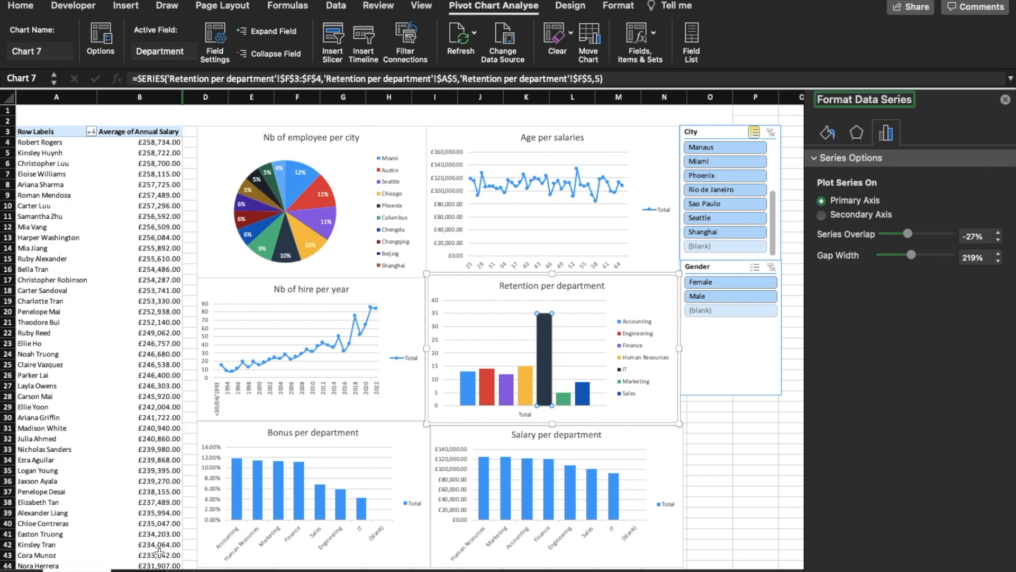
{"action": "right_click", "coordinate": [138, 565]}
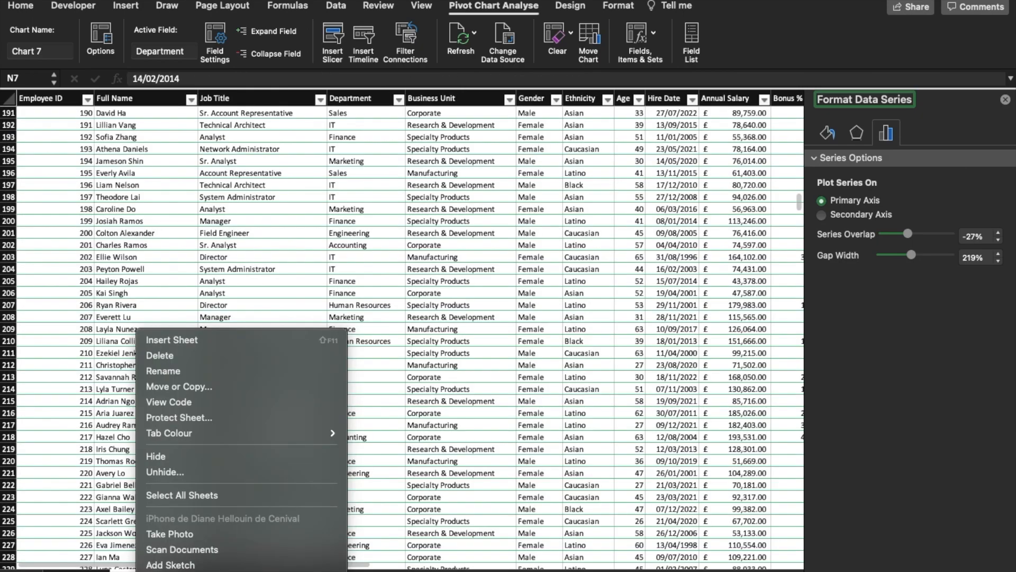
{"action": "left_click", "coordinate": [162, 472]}
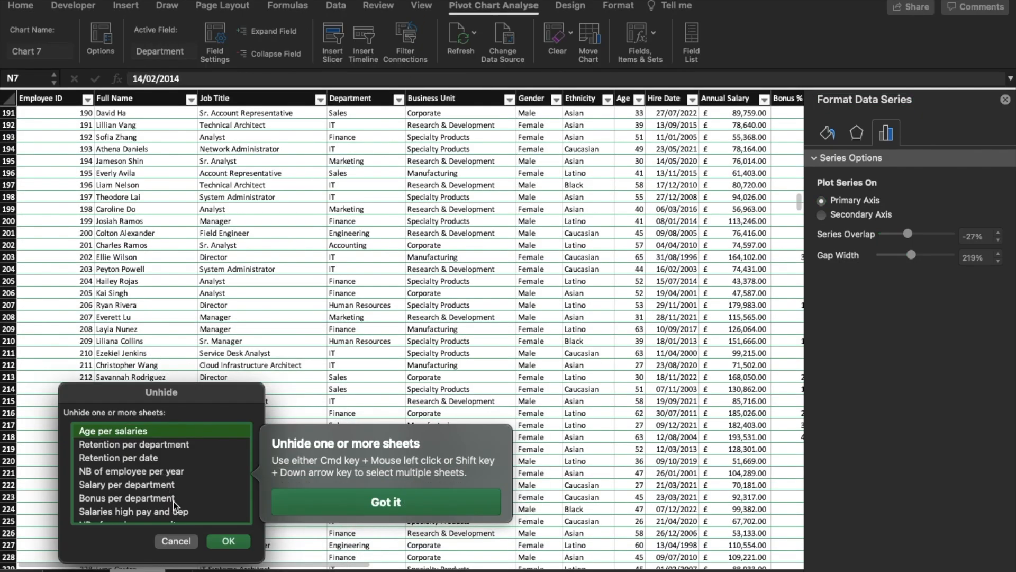
{"action": "scroll", "coordinate": [173, 503], "scroll_direction": "down", "scroll_amount": 2}
{"action": "scroll", "coordinate": [173, 503], "scroll_direction": "up", "scroll_amount": 2}
{"action": "left_click", "coordinate": [240, 545]}
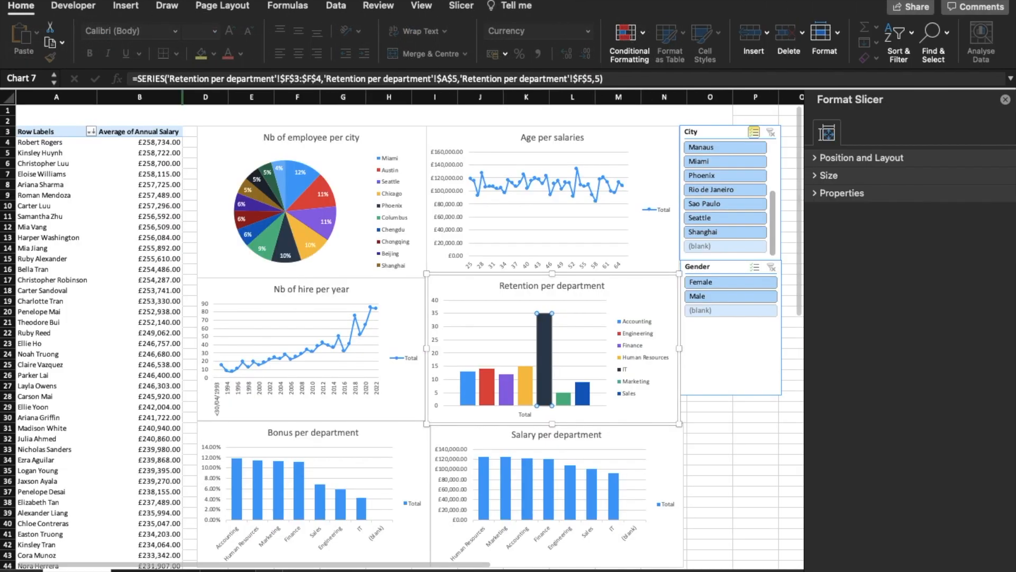
{"action": "left_click", "coordinate": [1005, 100]}
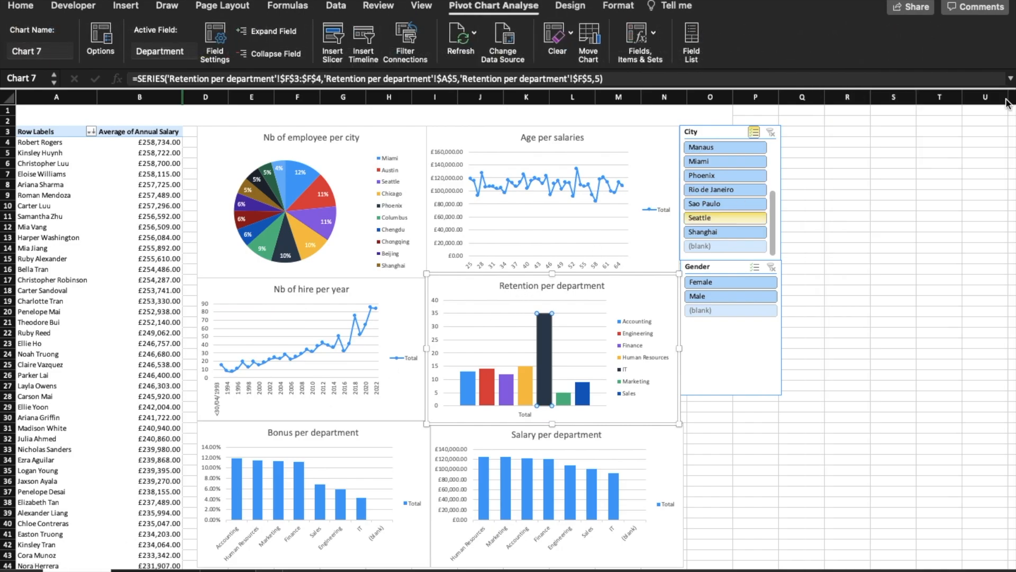